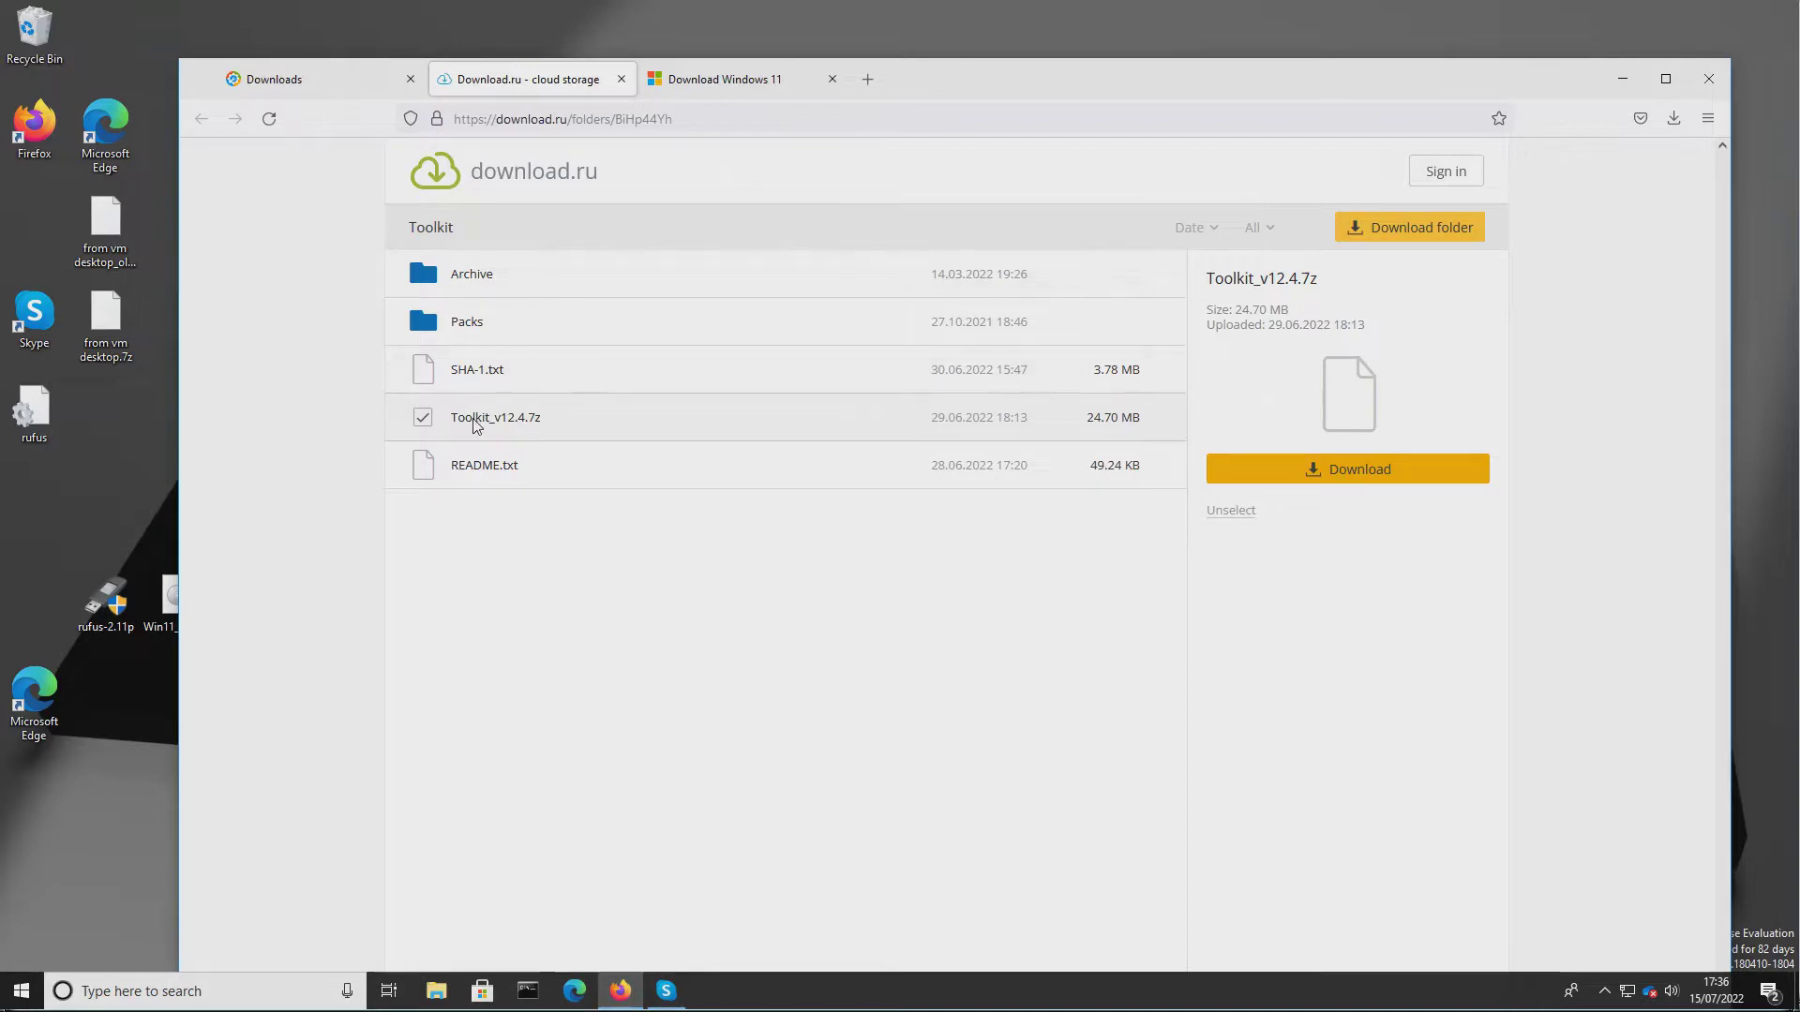
# Open the msmg folder from the desktop and move its window higher on the screen.
pyautogui.click(1619, 83)
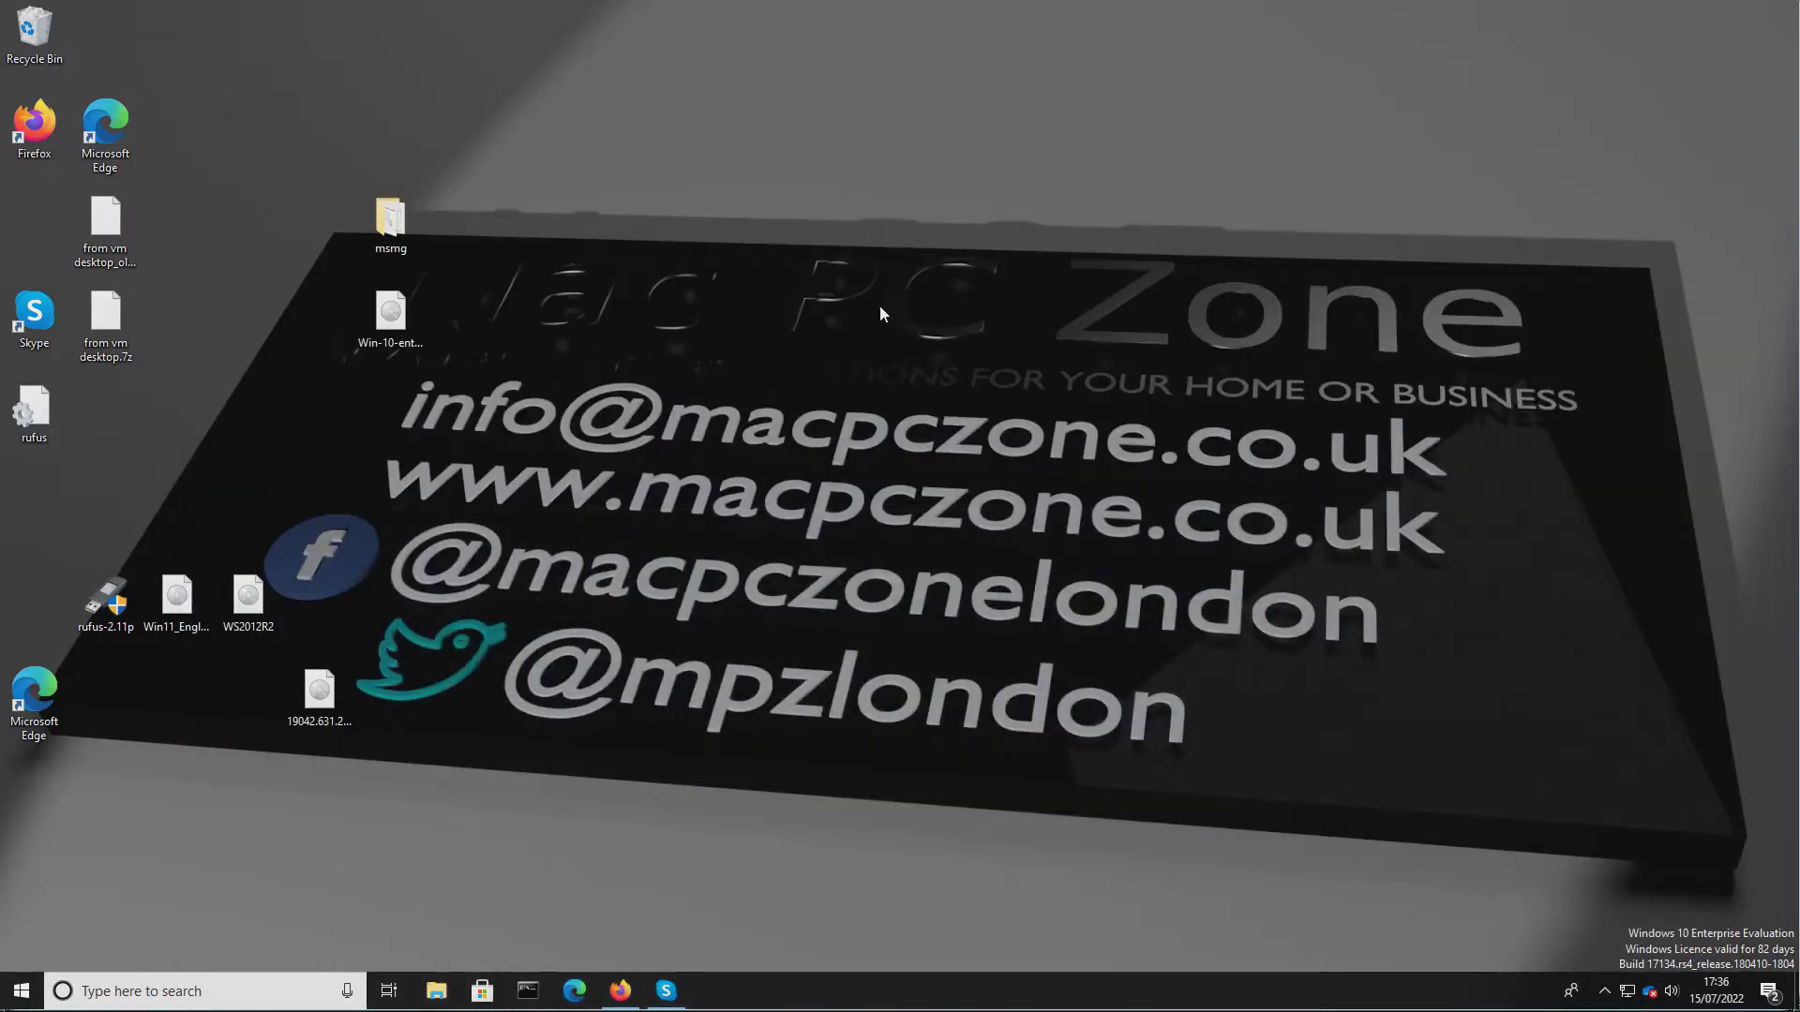
pyautogui.doubleClick(387, 219)
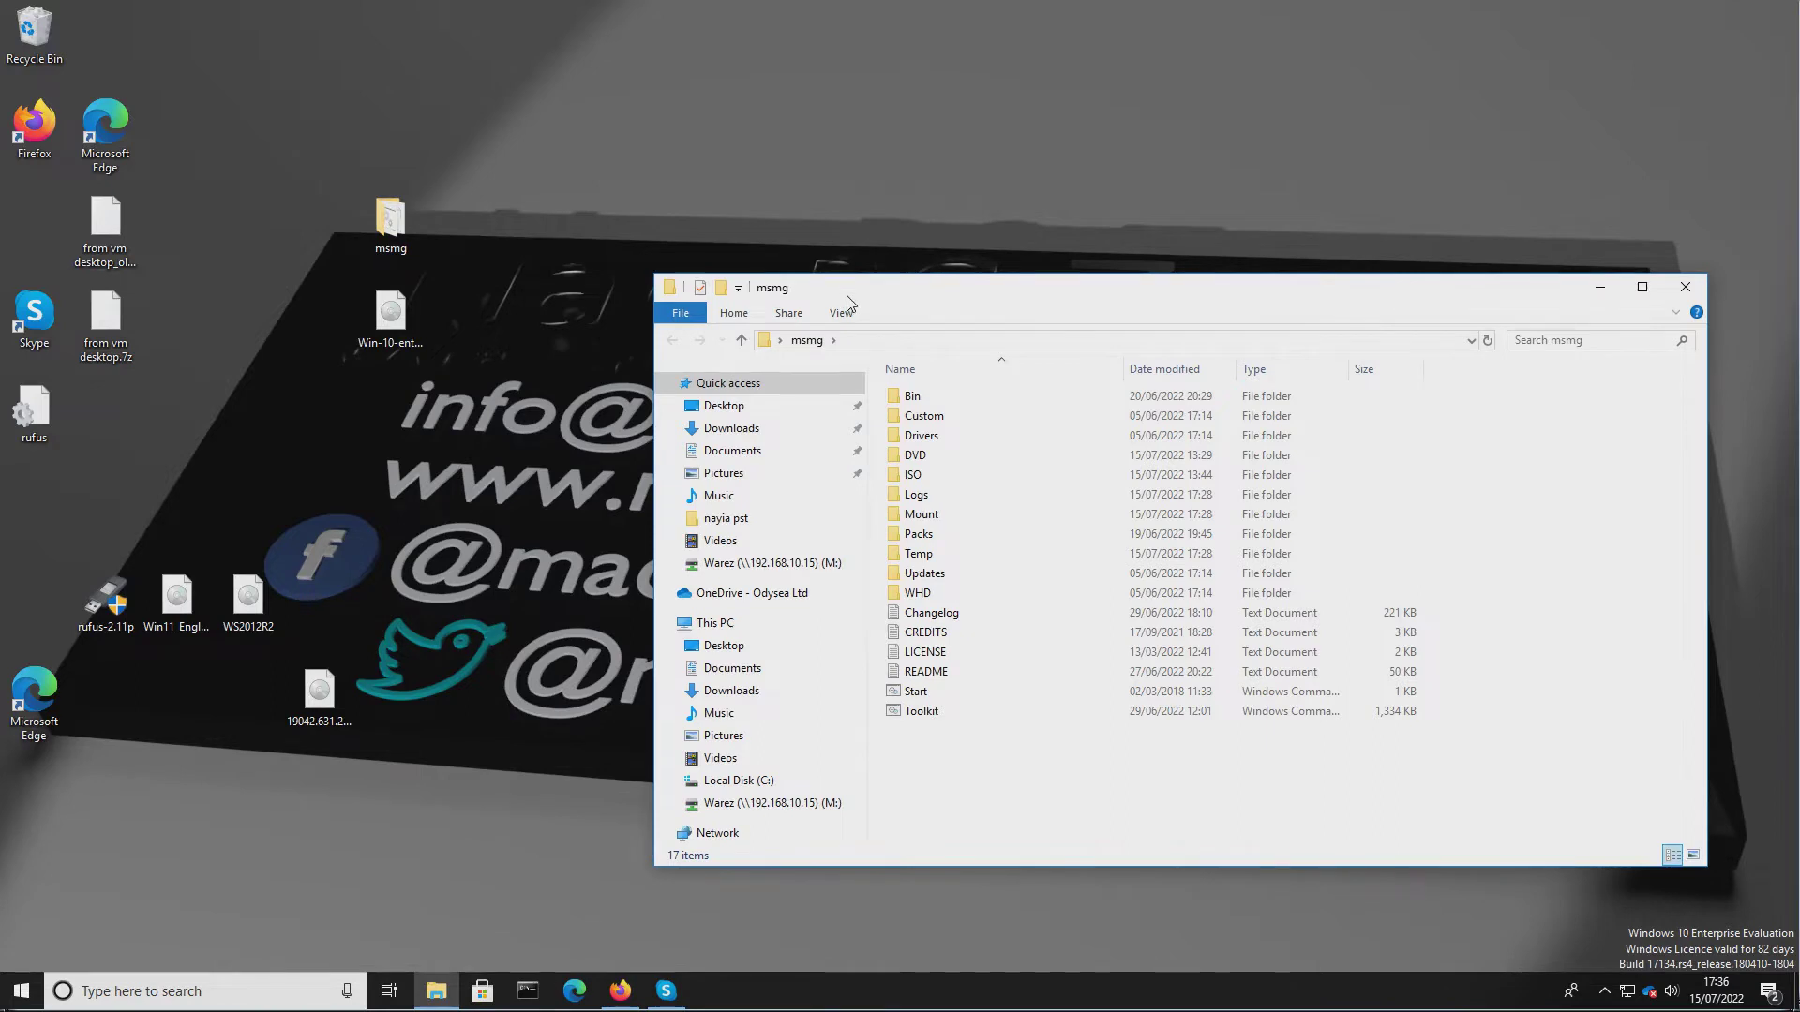
pyautogui.moveTo(843, 300); pyautogui.dragTo(774, 76)
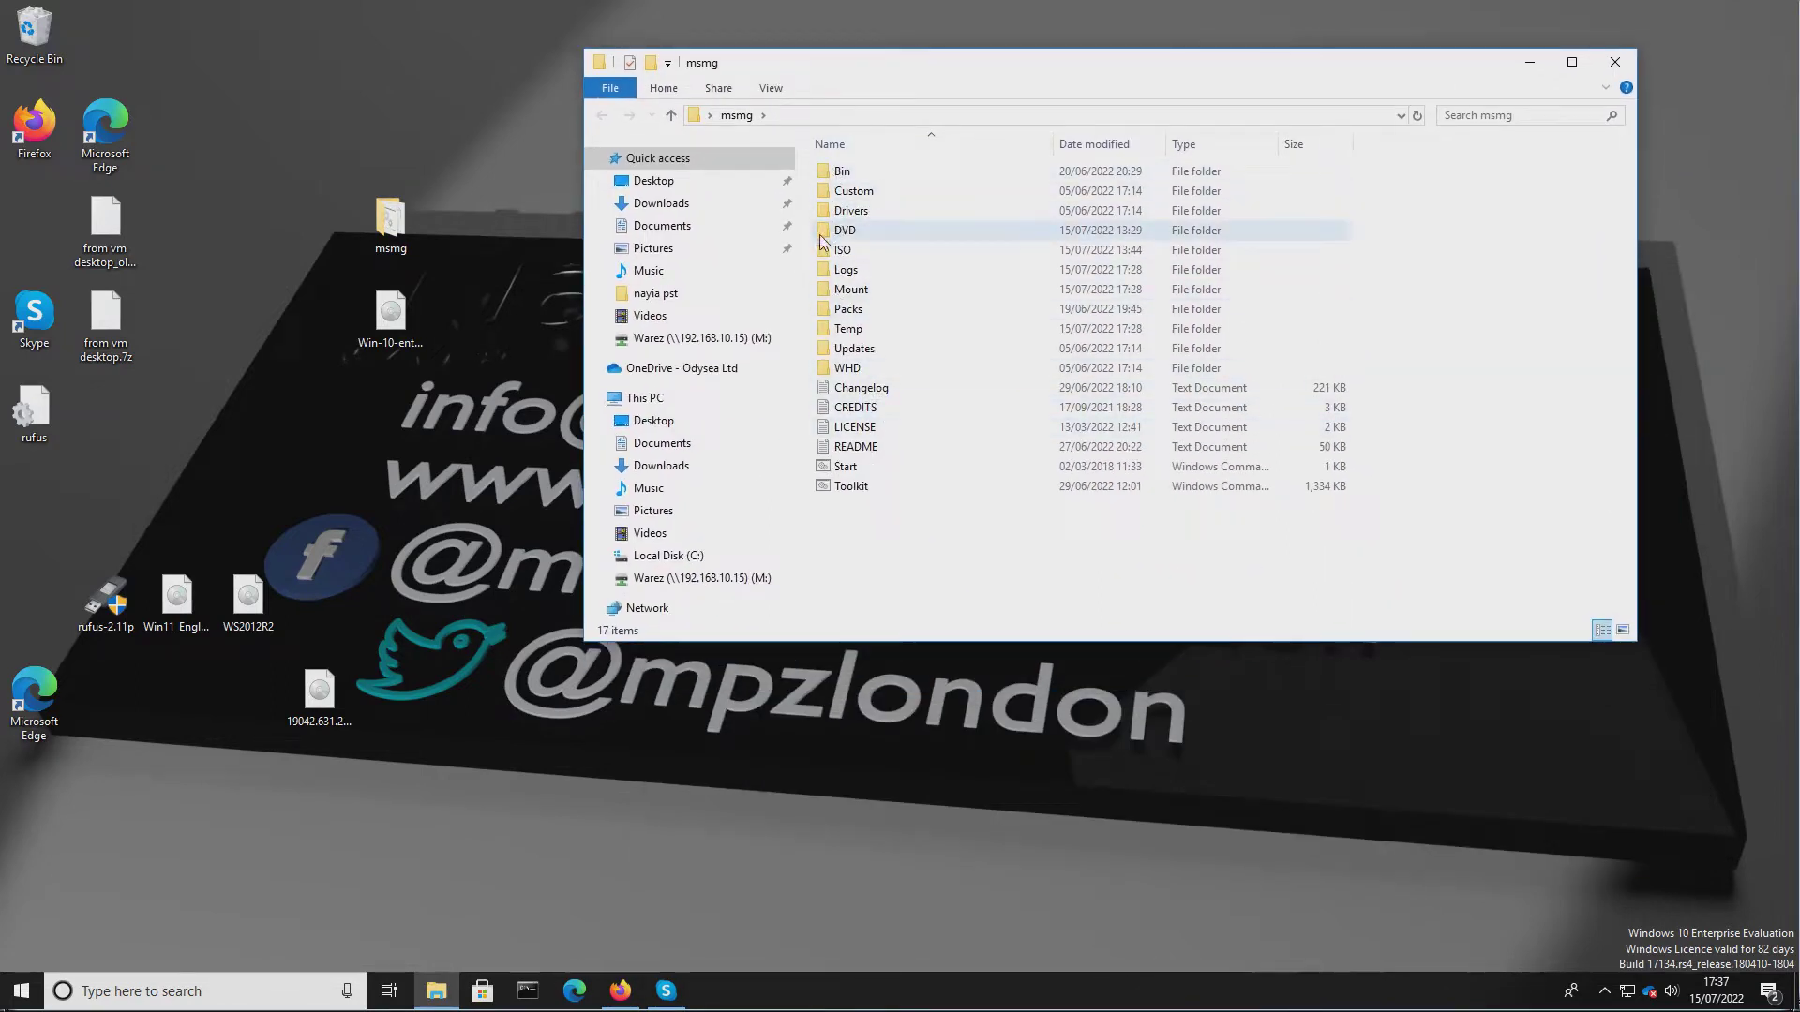
# Review the Windows 11 download page in the browser, then minimize the browser again.
pyautogui.click(620, 991)
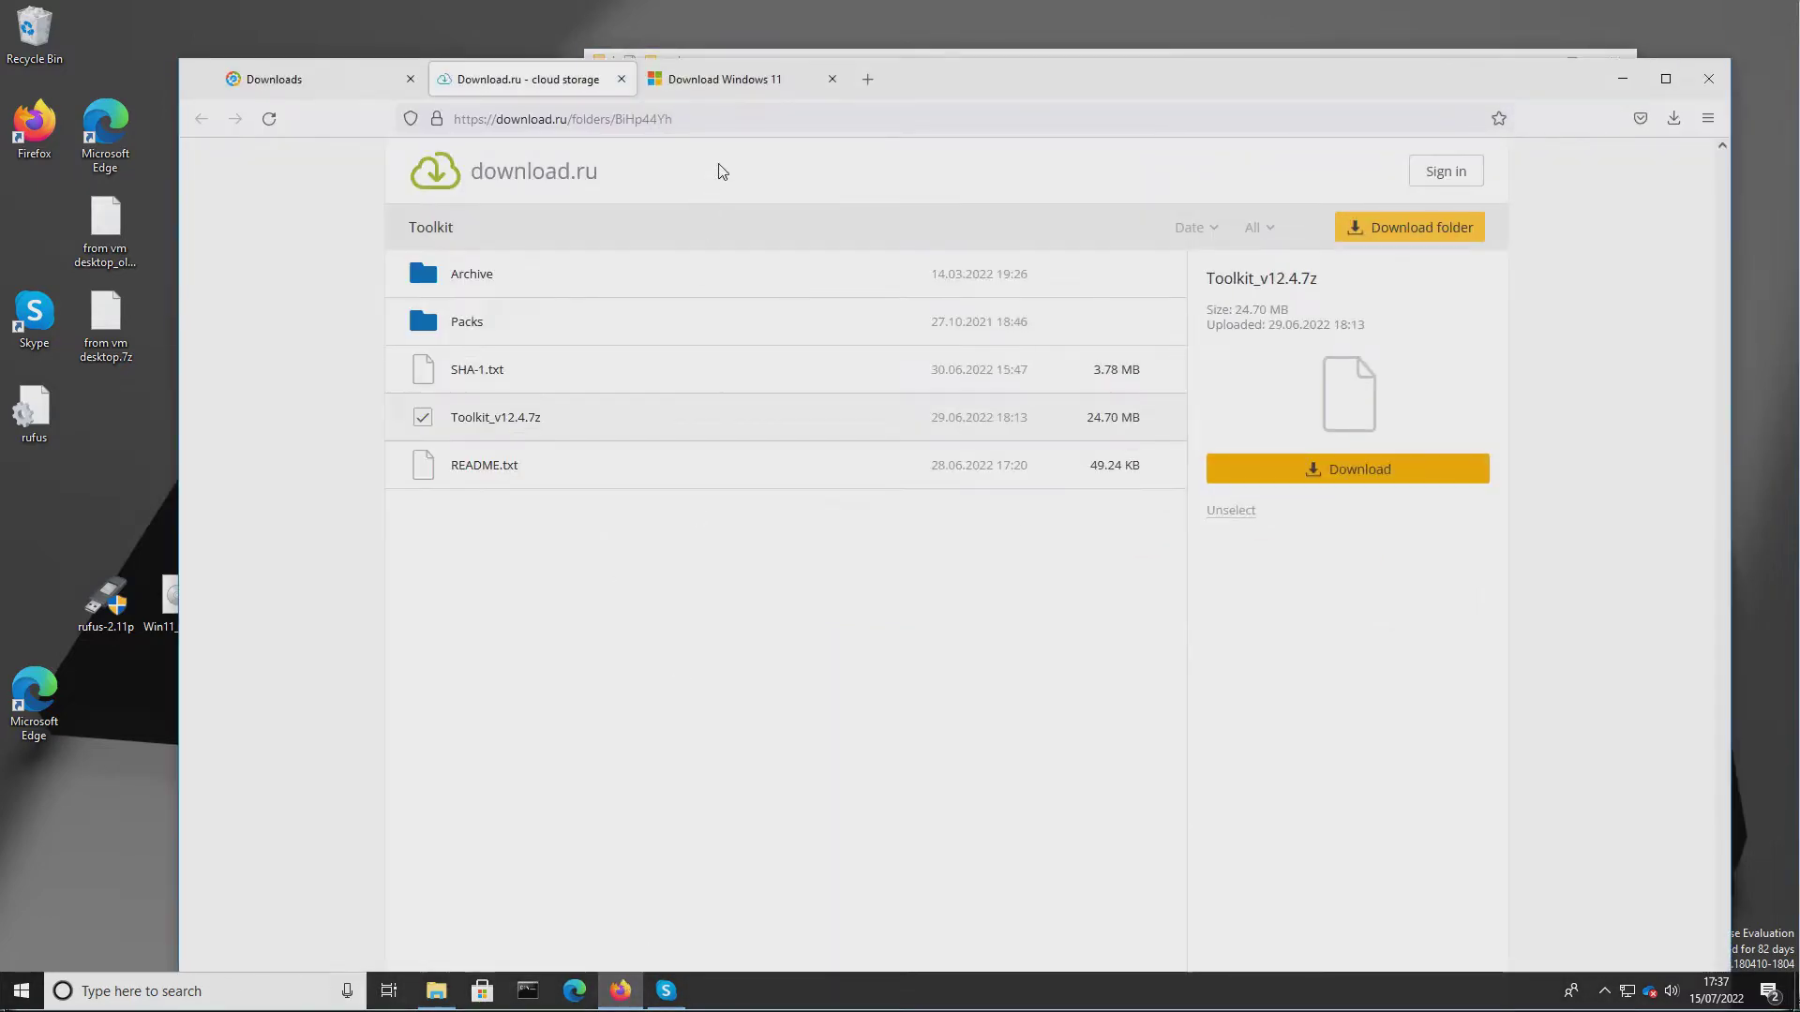
pyautogui.click(733, 82)
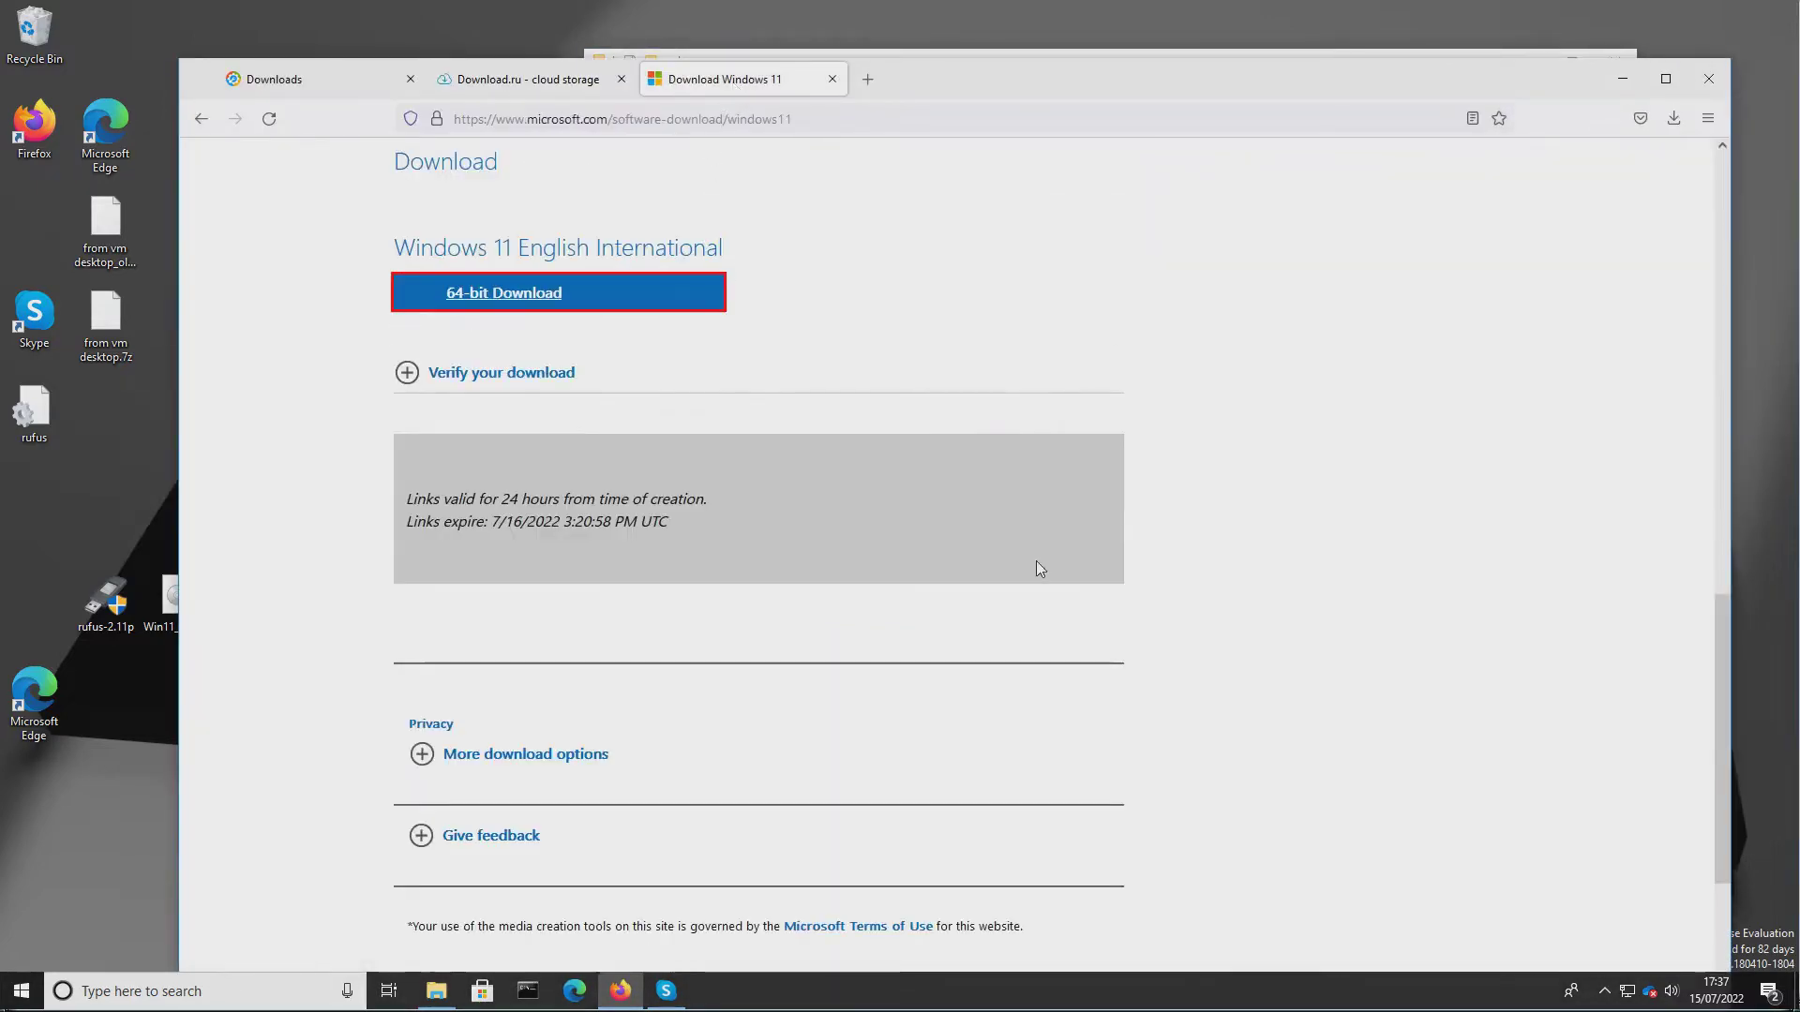
pyautogui.scroll(15, 1037, 562)
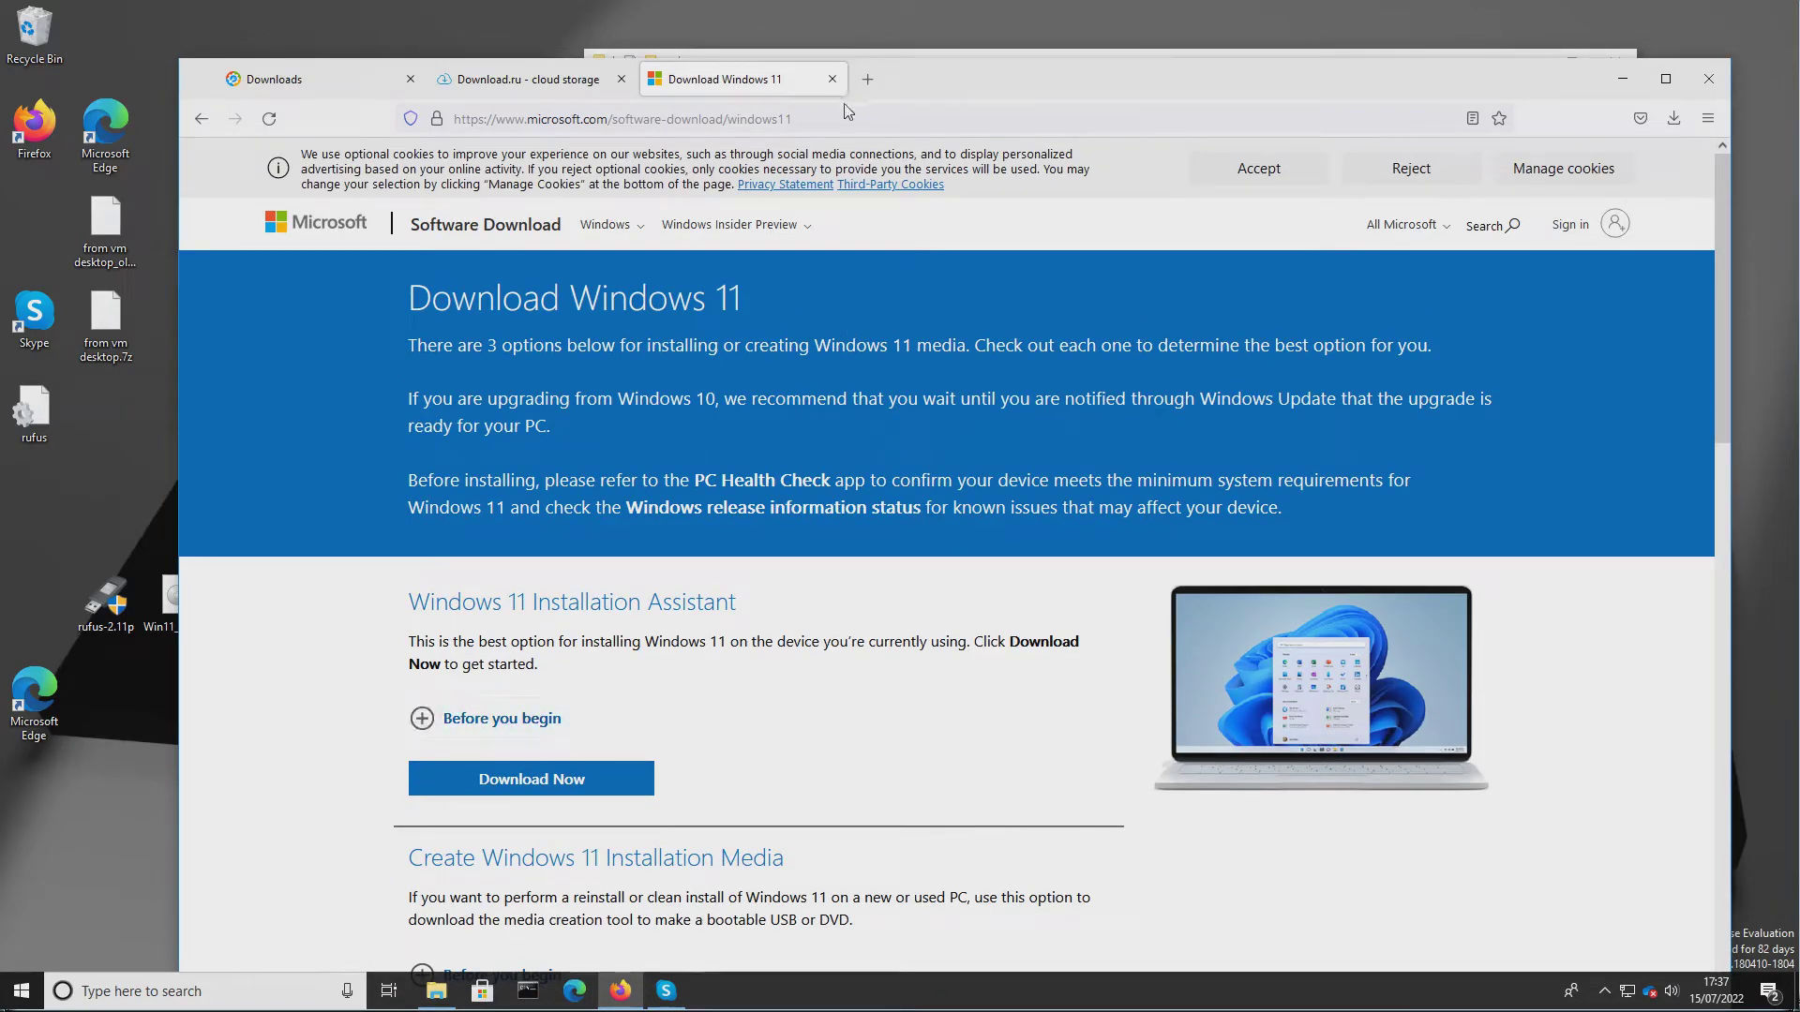
pyautogui.click(1632, 80)
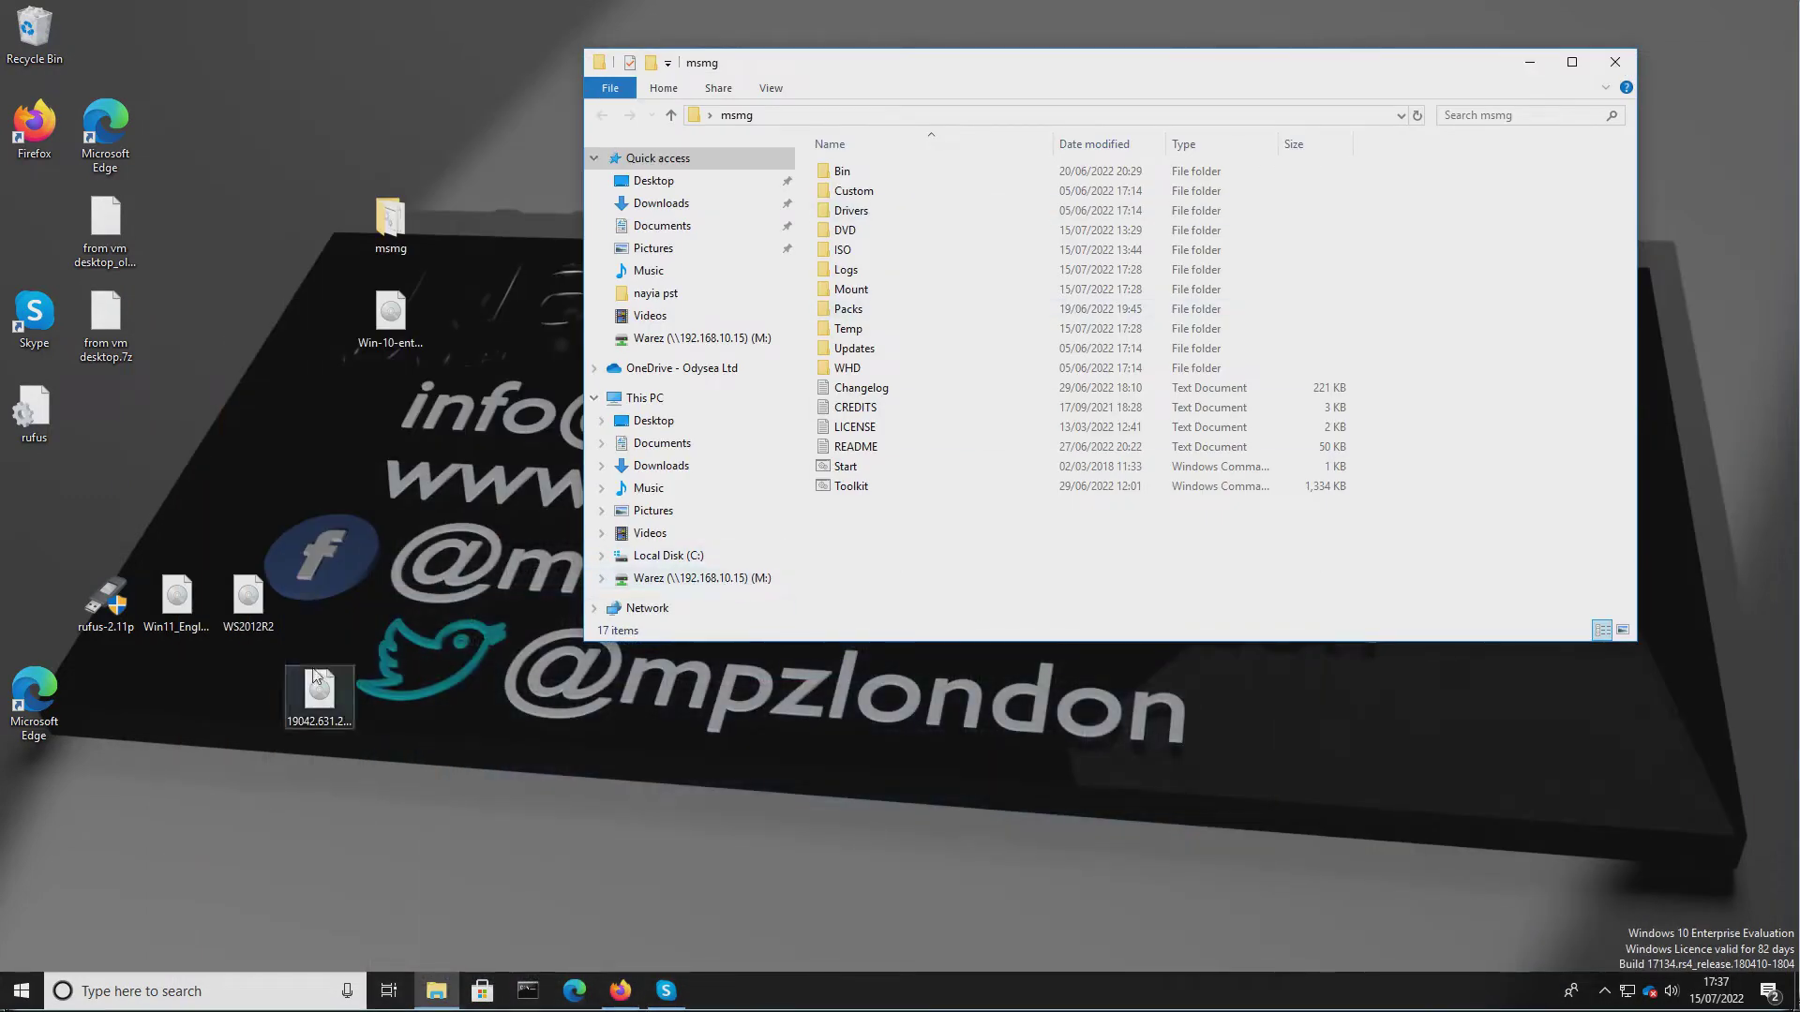
# Open the DVD folder inside msmg and delete all of its existing contents.
pyautogui.moveTo(183, 611); pyautogui.dragTo(217, 457)
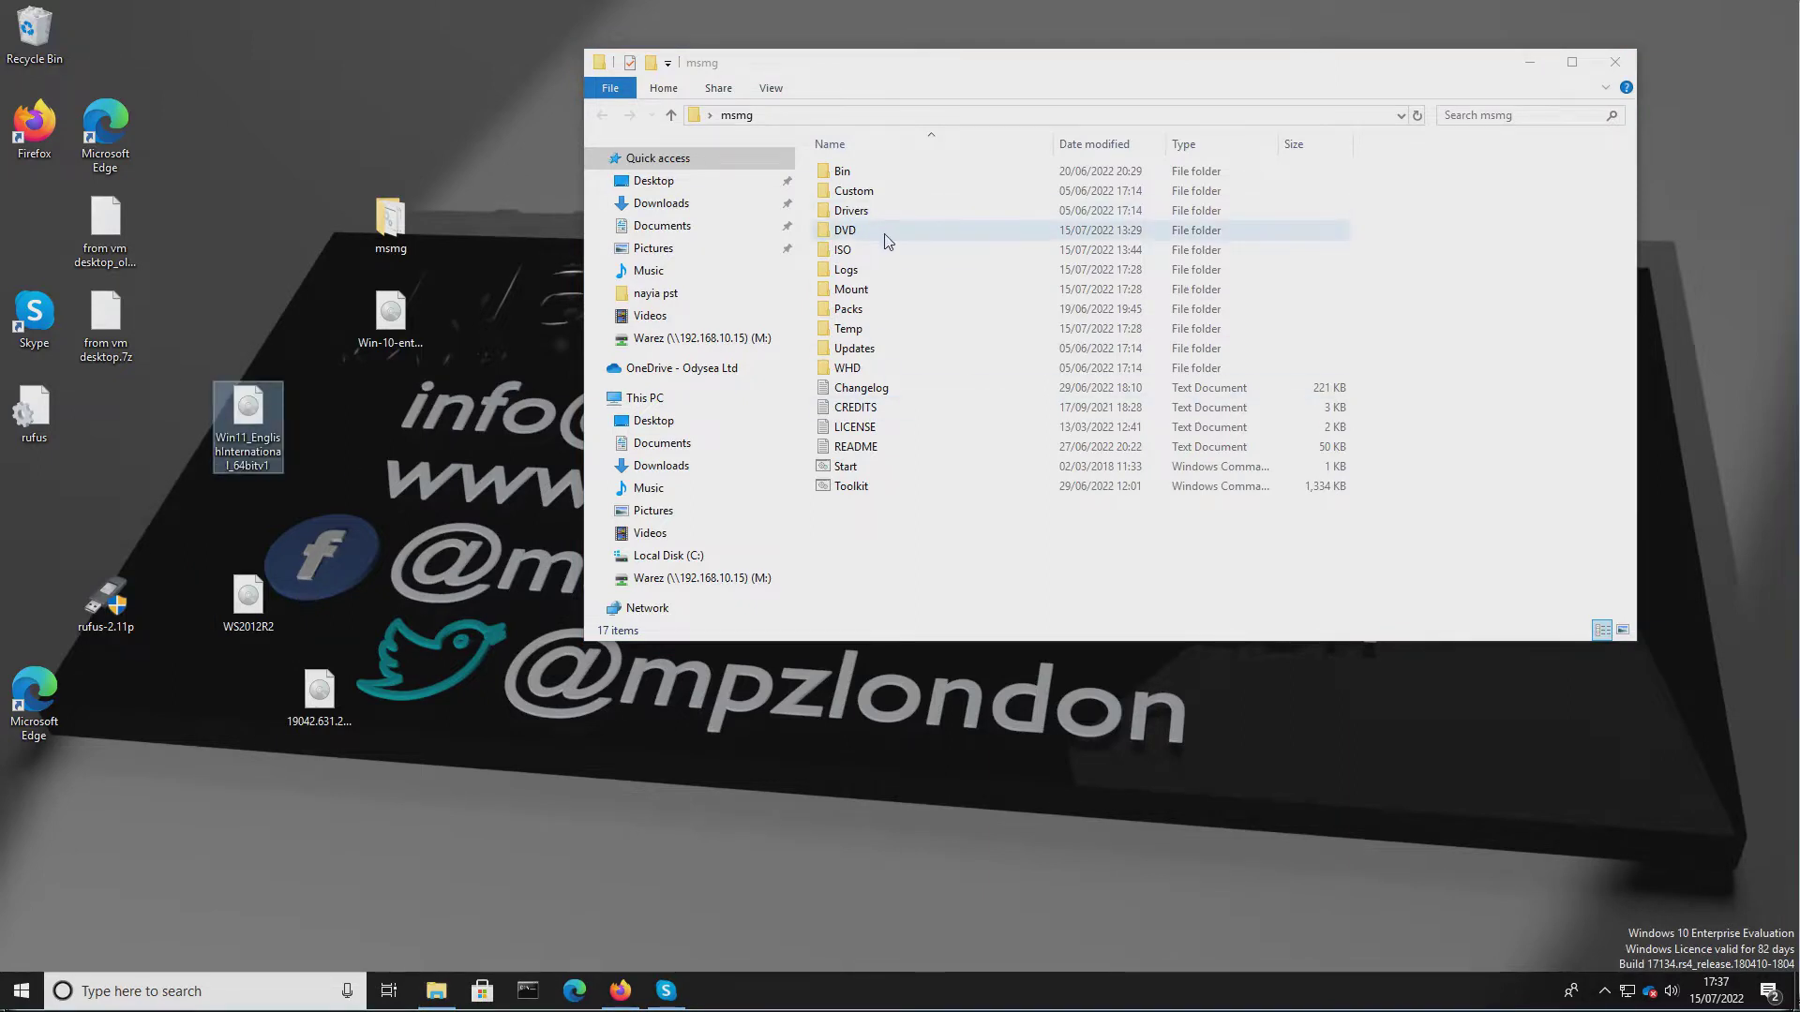
pyautogui.doubleClick(827, 232)
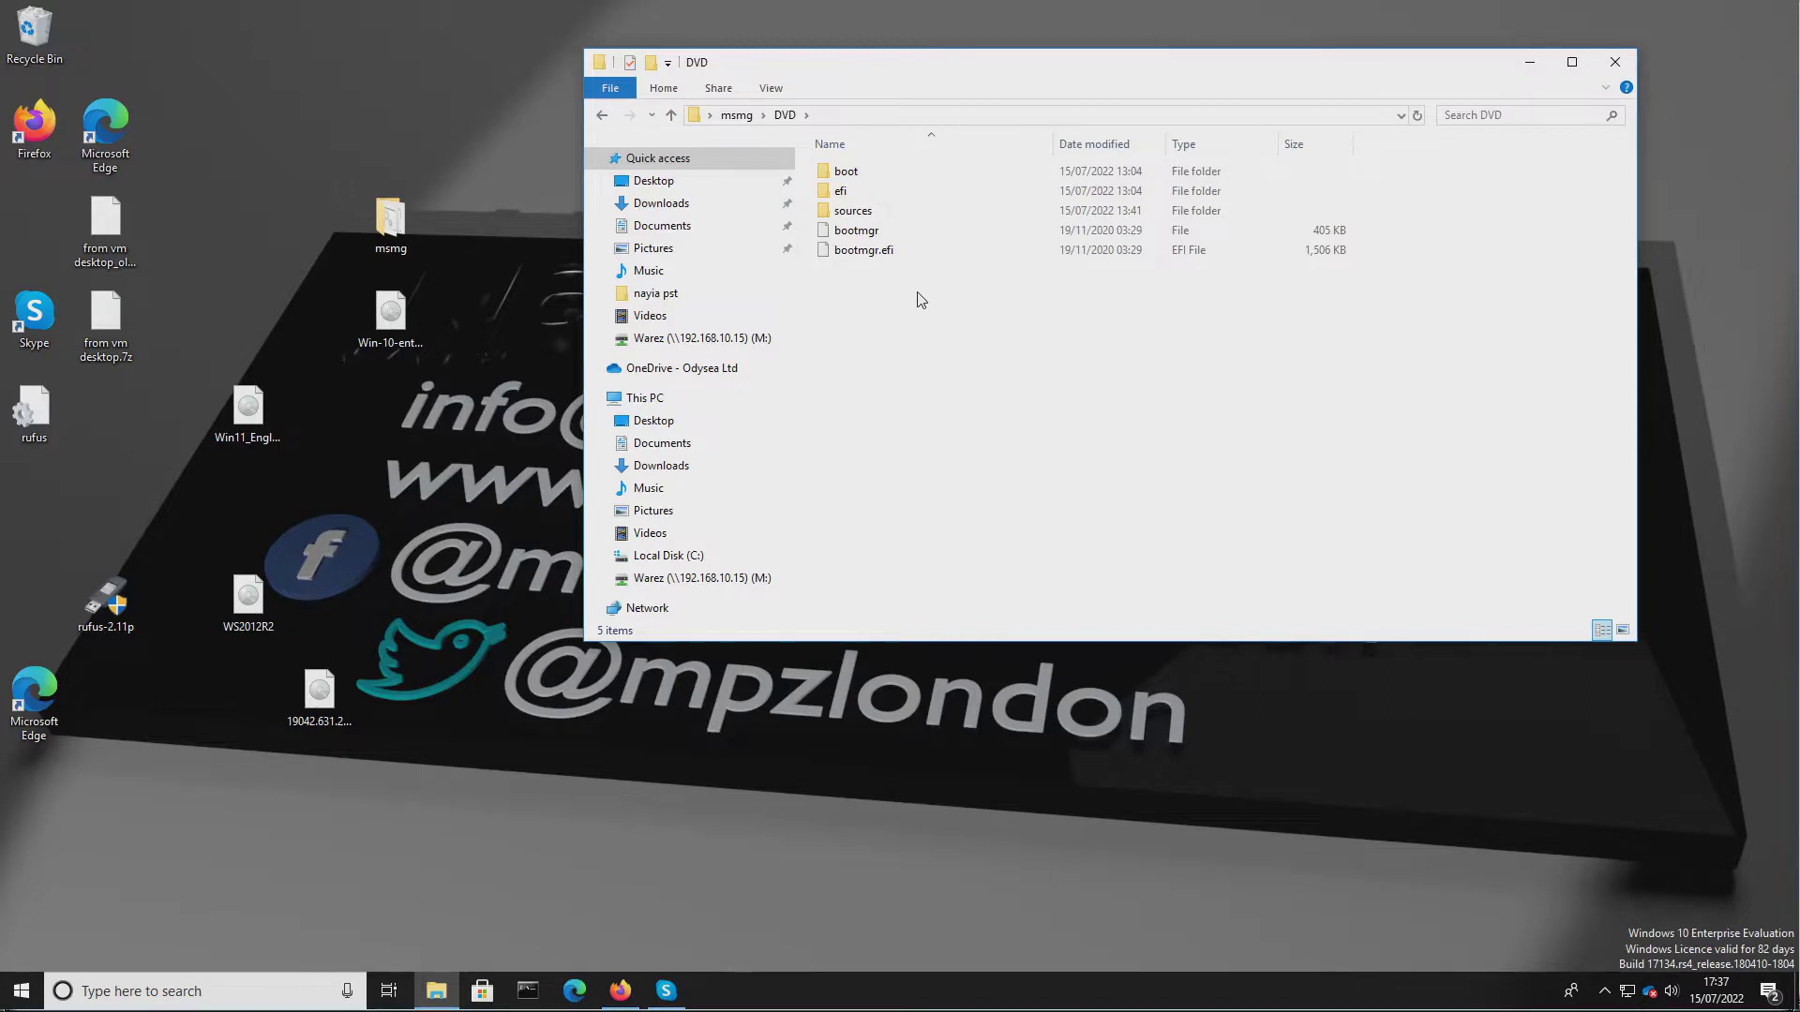
pyautogui.moveTo(918, 301); pyautogui.dragTo(835, 182)
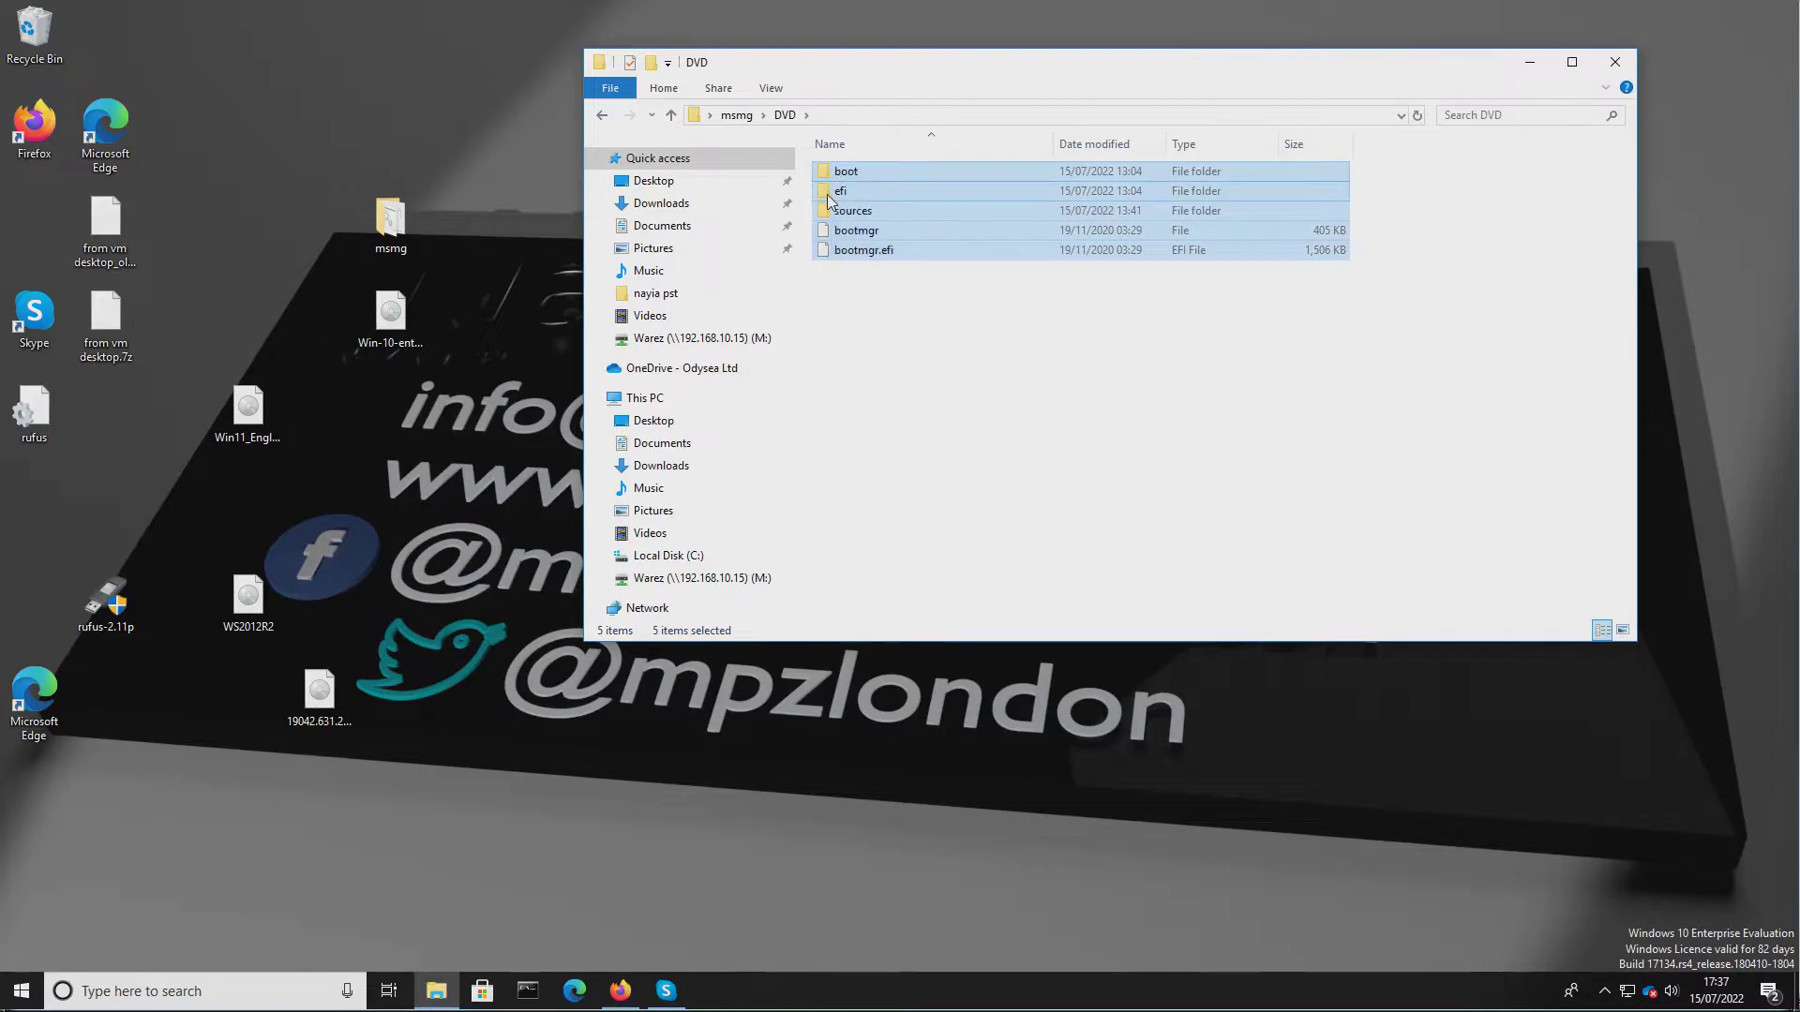
pyautogui.rightClick(828, 193)
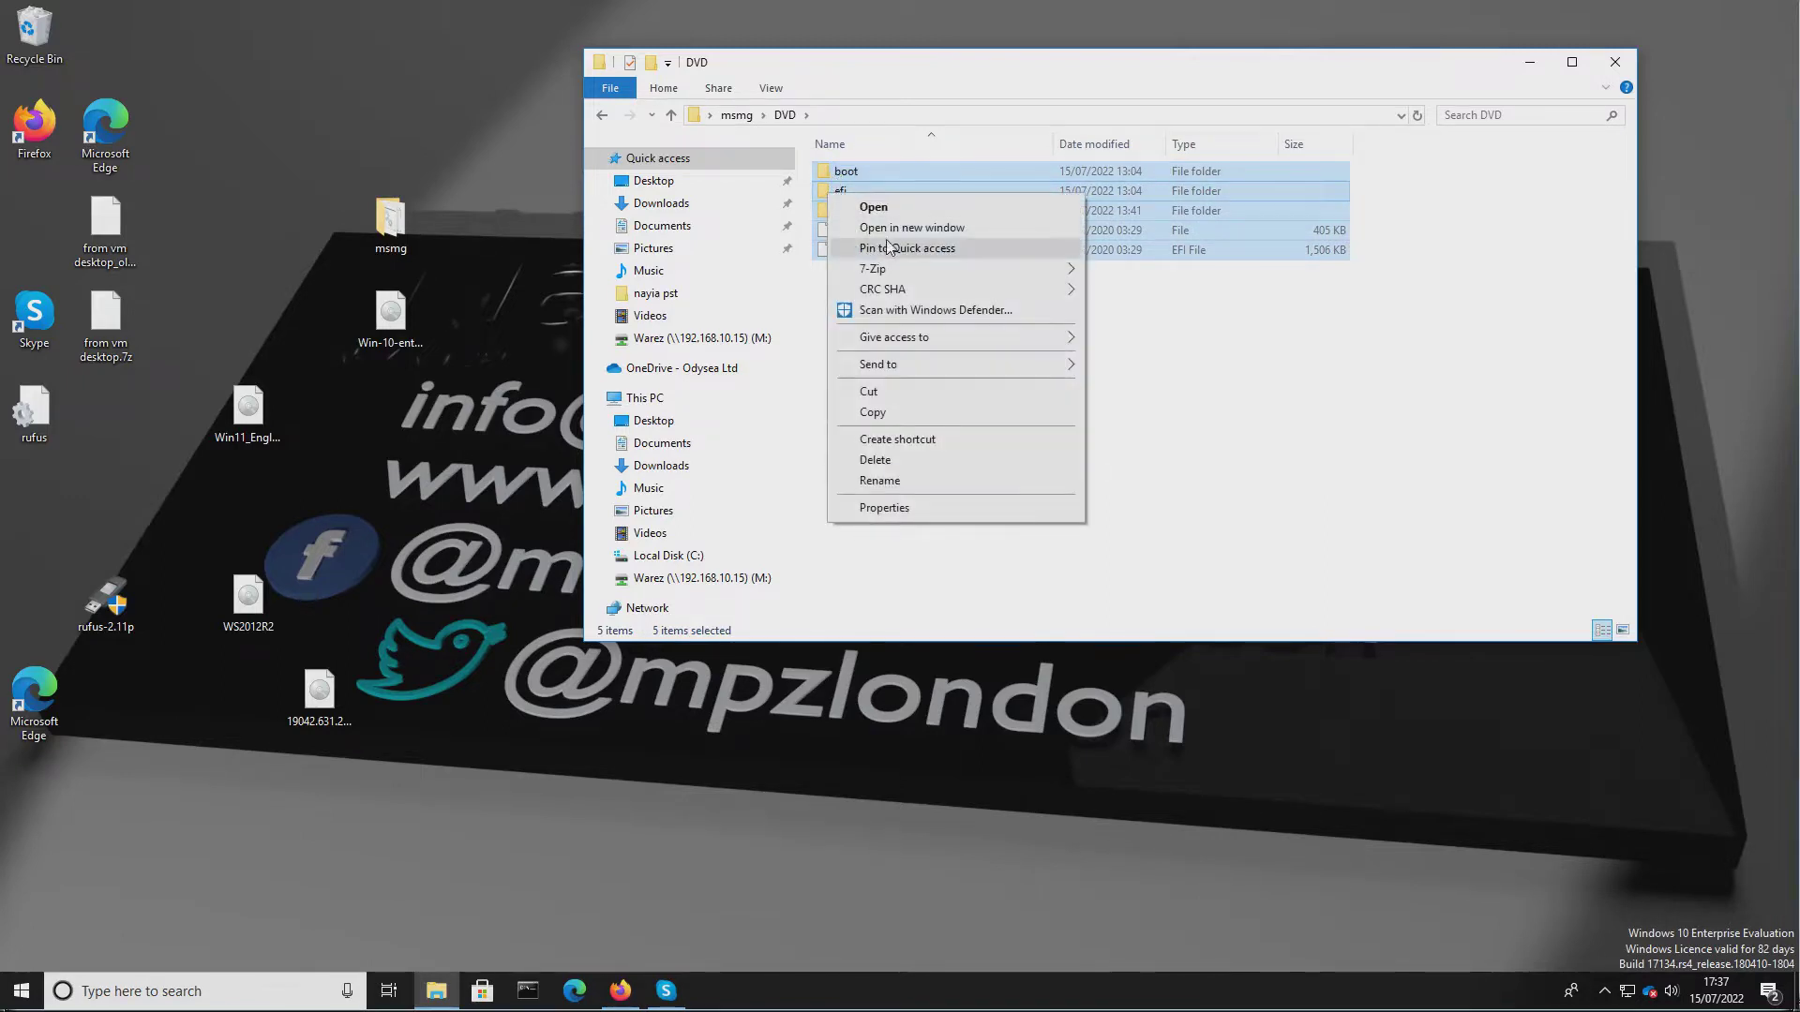
pyautogui.click(931, 459)
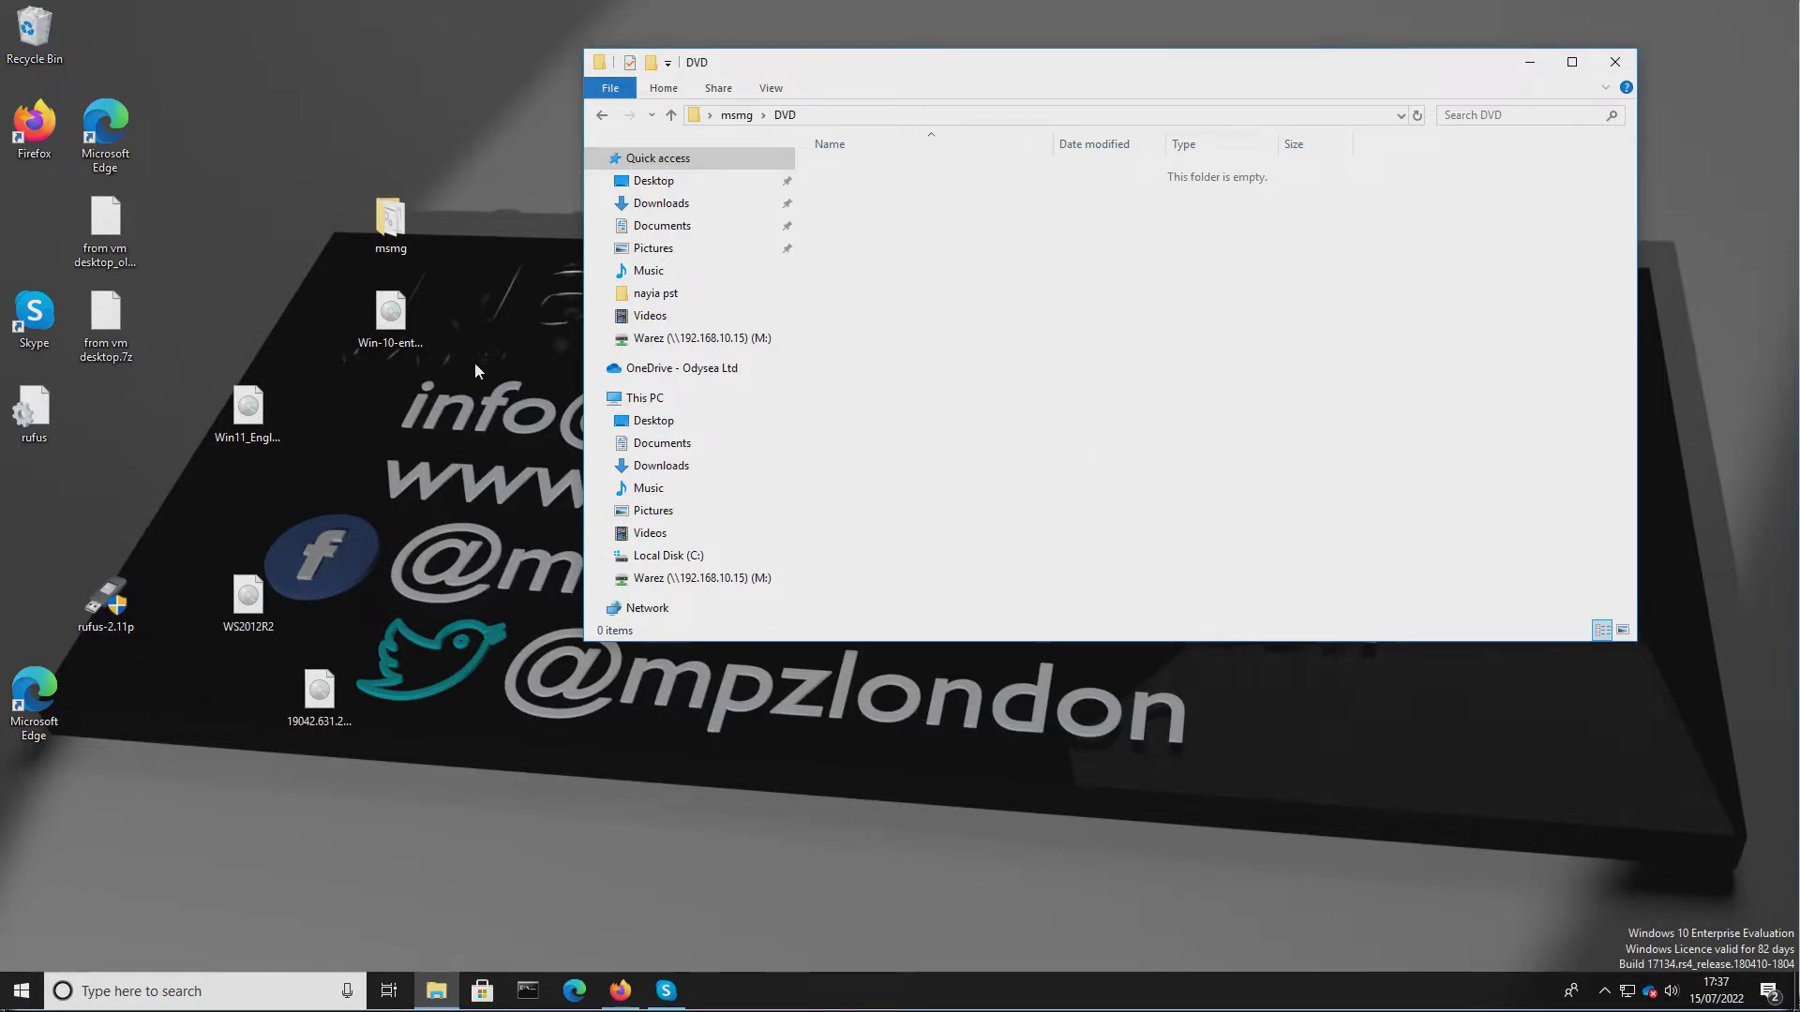
# Mount the Windows 11 ISO from the desktop and copy all its files into the msmg DVD folder.
pyautogui.click(247, 416)
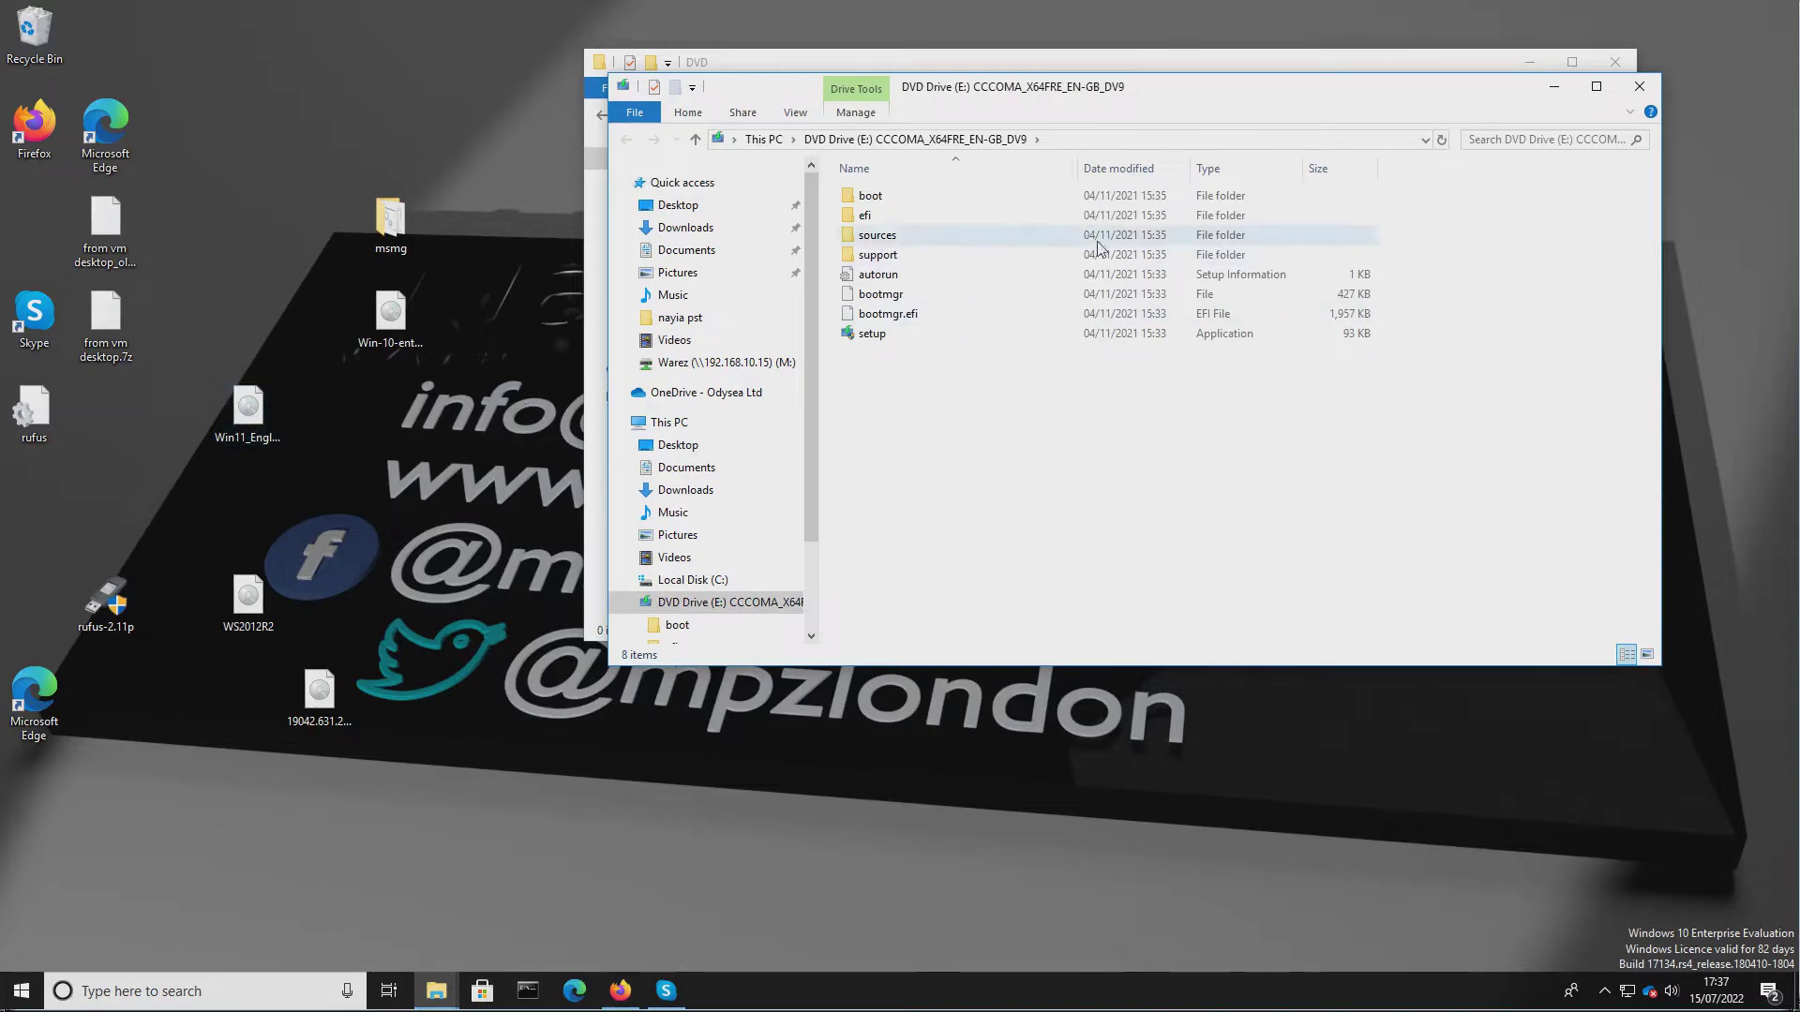
pyautogui.moveTo(1209, 94); pyautogui.dragTo(1099, 357)
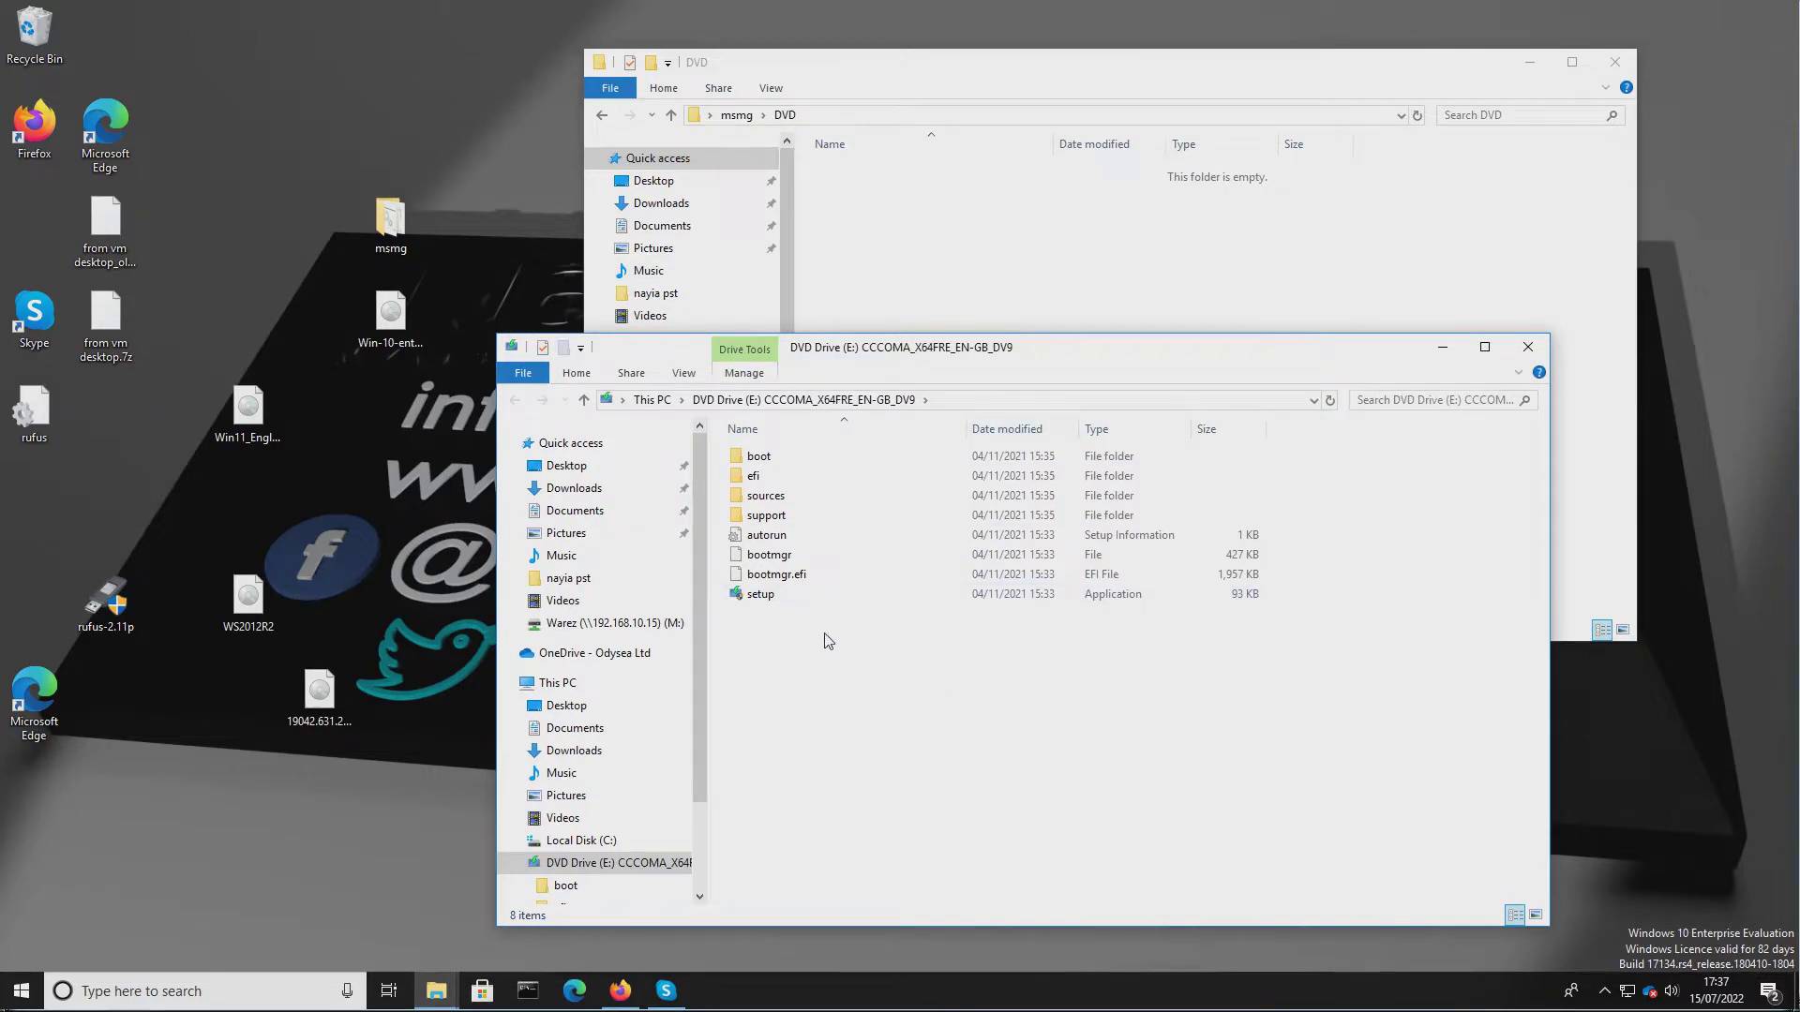
pyautogui.moveTo(825, 633); pyautogui.dragTo(1005, 306)
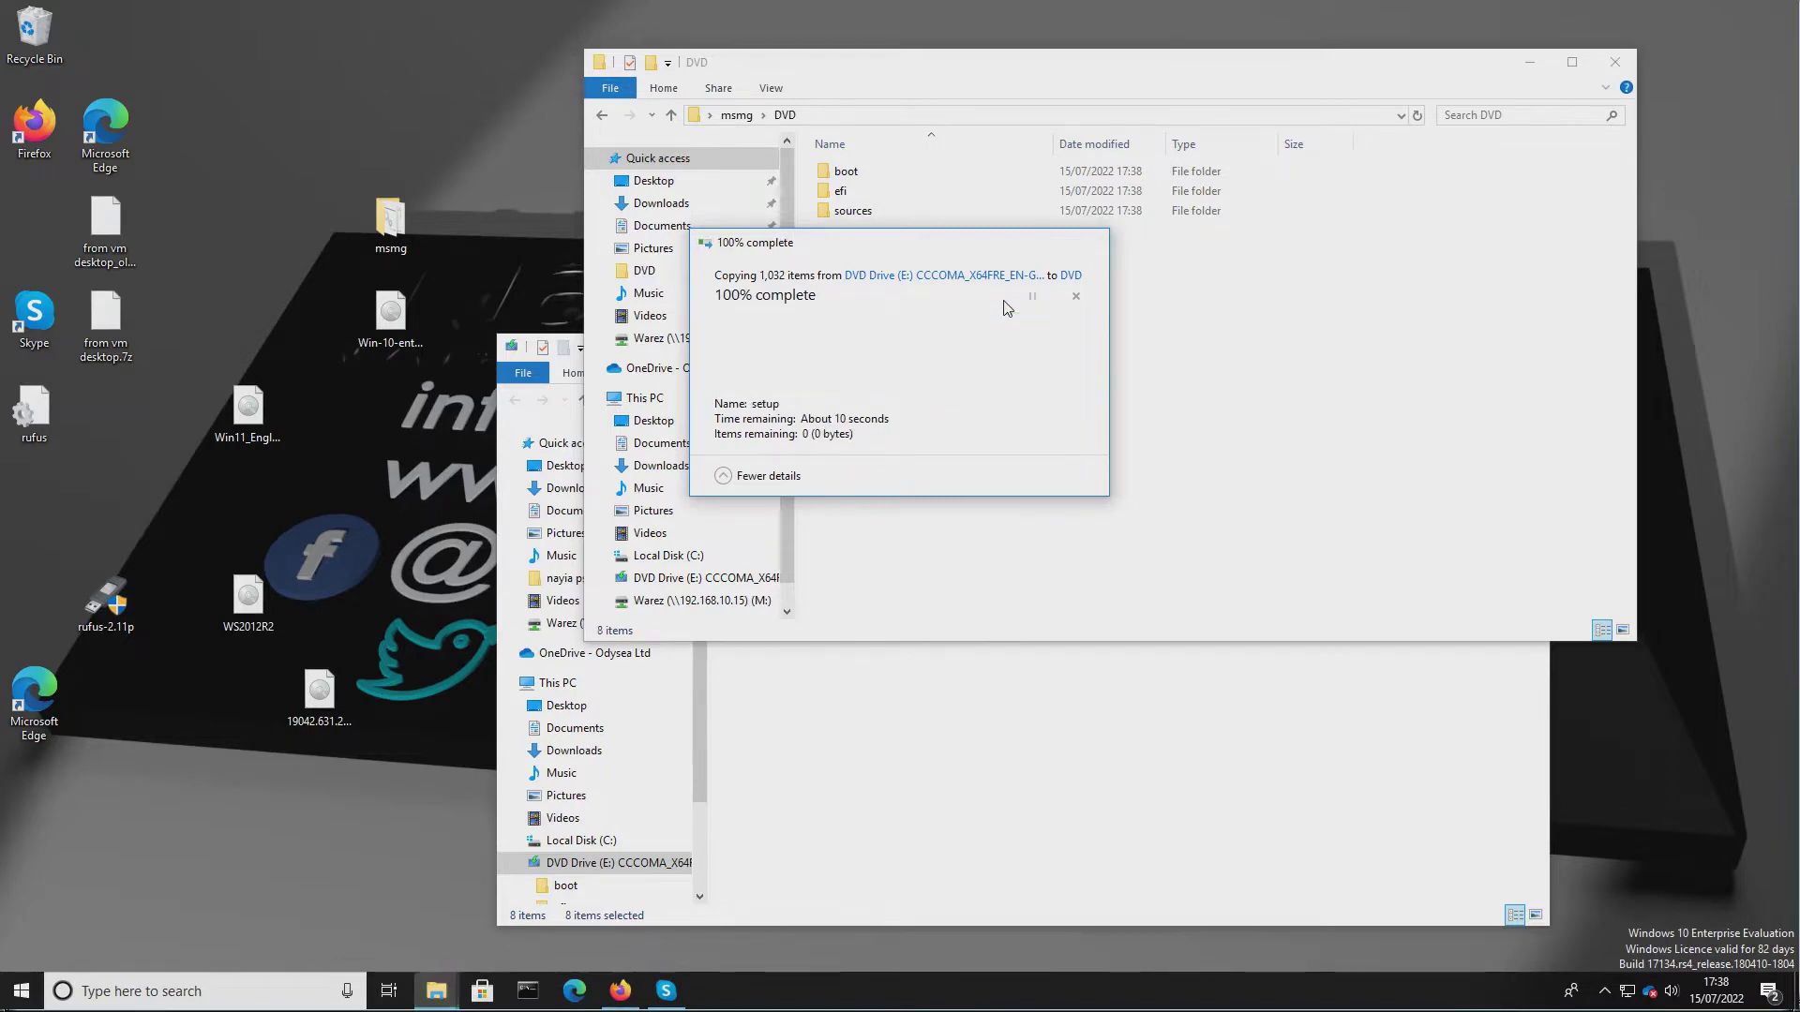
pyautogui.click(949, 461)
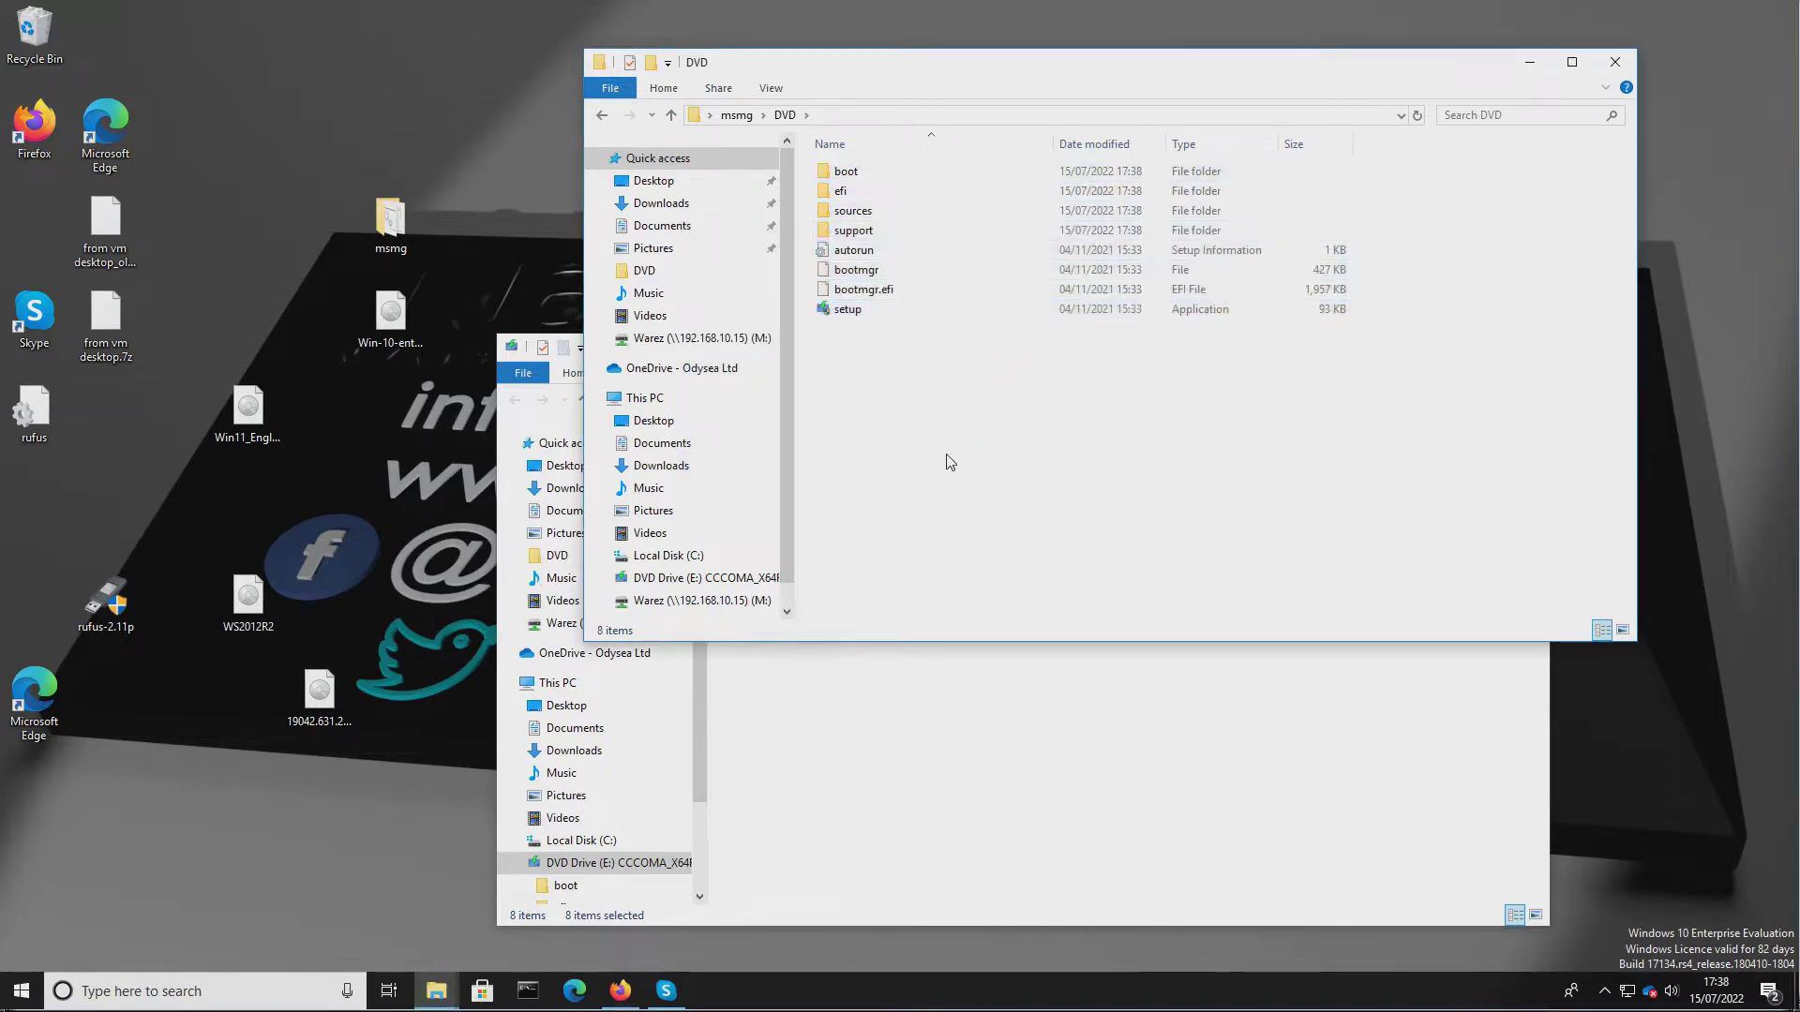
# Eject the mounted Windows 11 DVD drive.
pyautogui.click(929, 846)
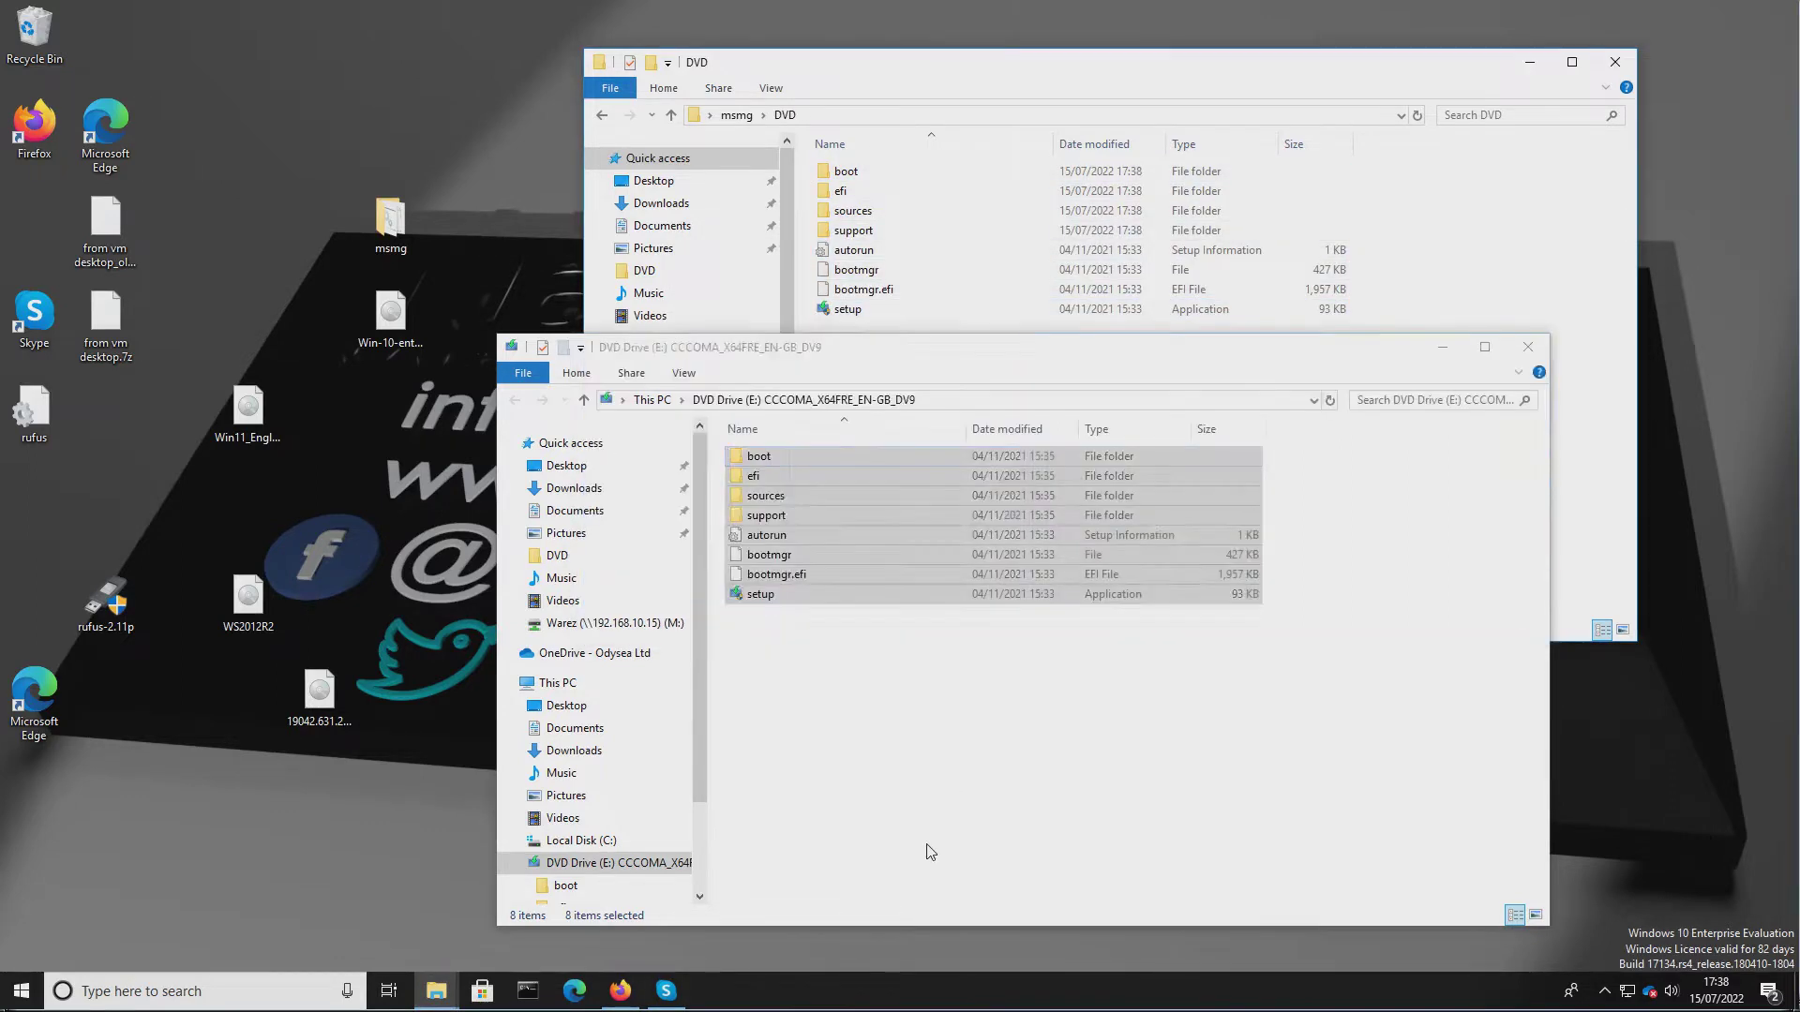
pyautogui.rightClick(605, 863)
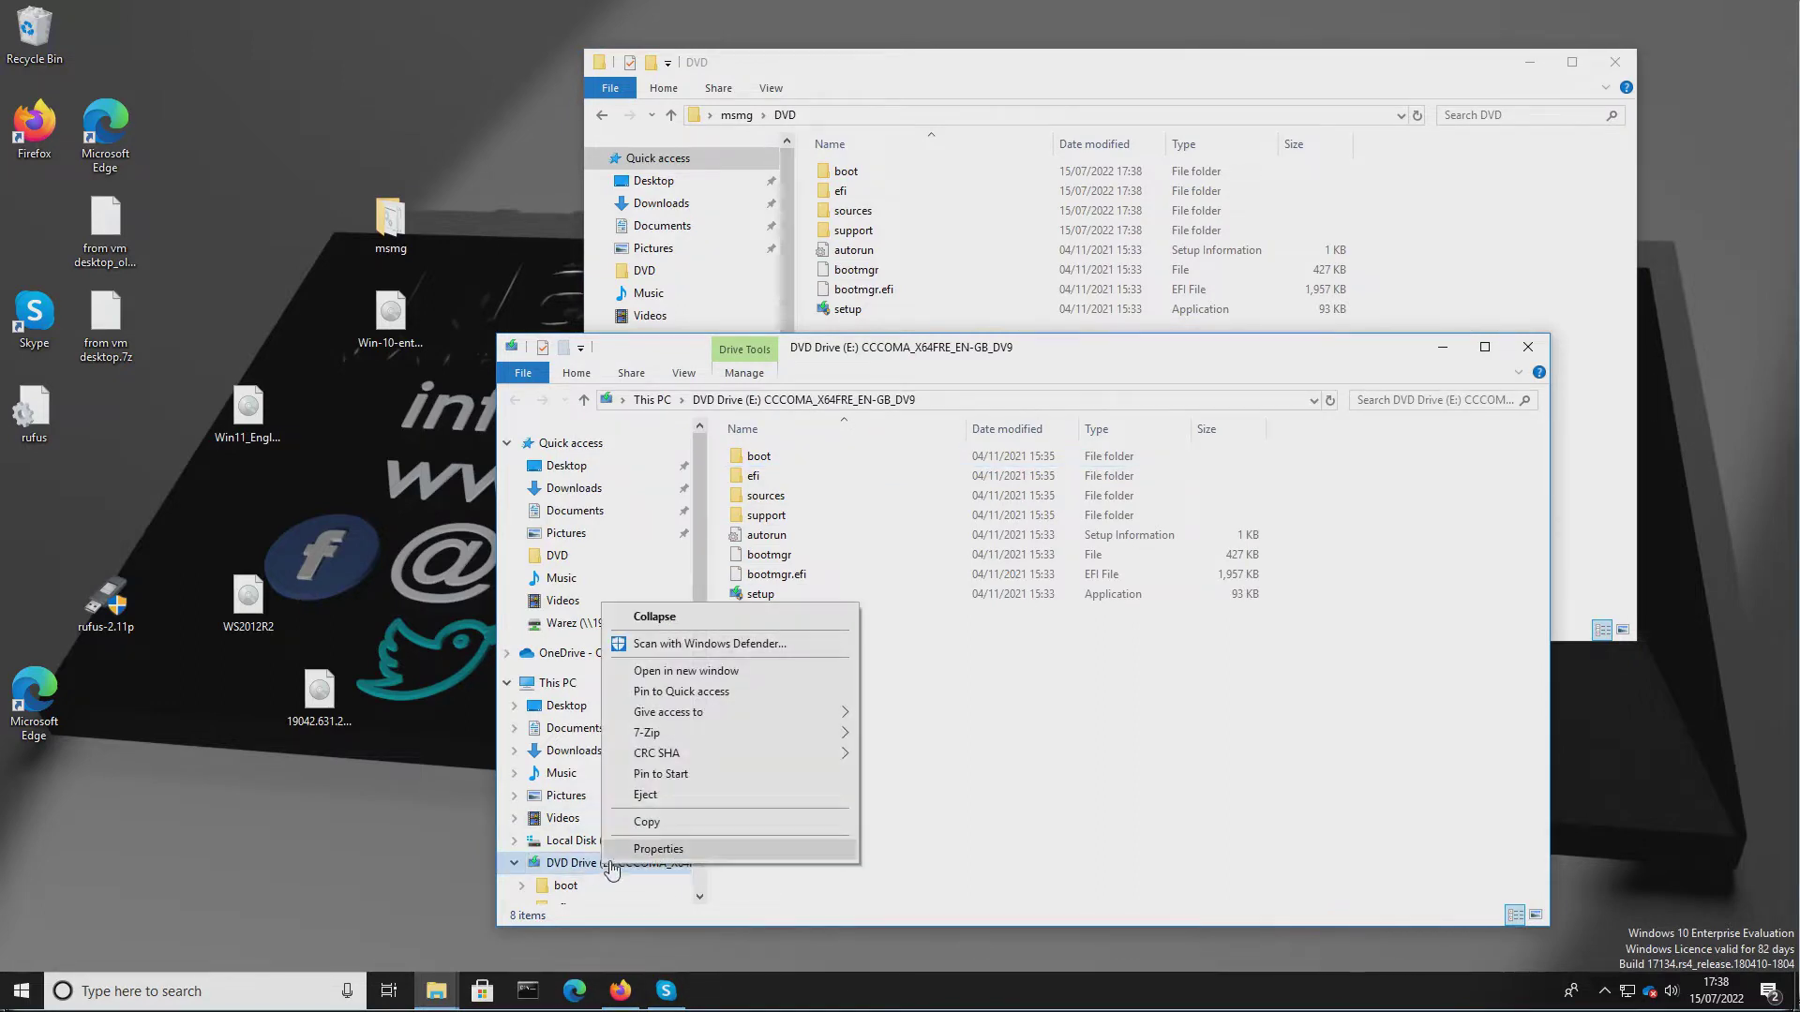
pyautogui.click(677, 795)
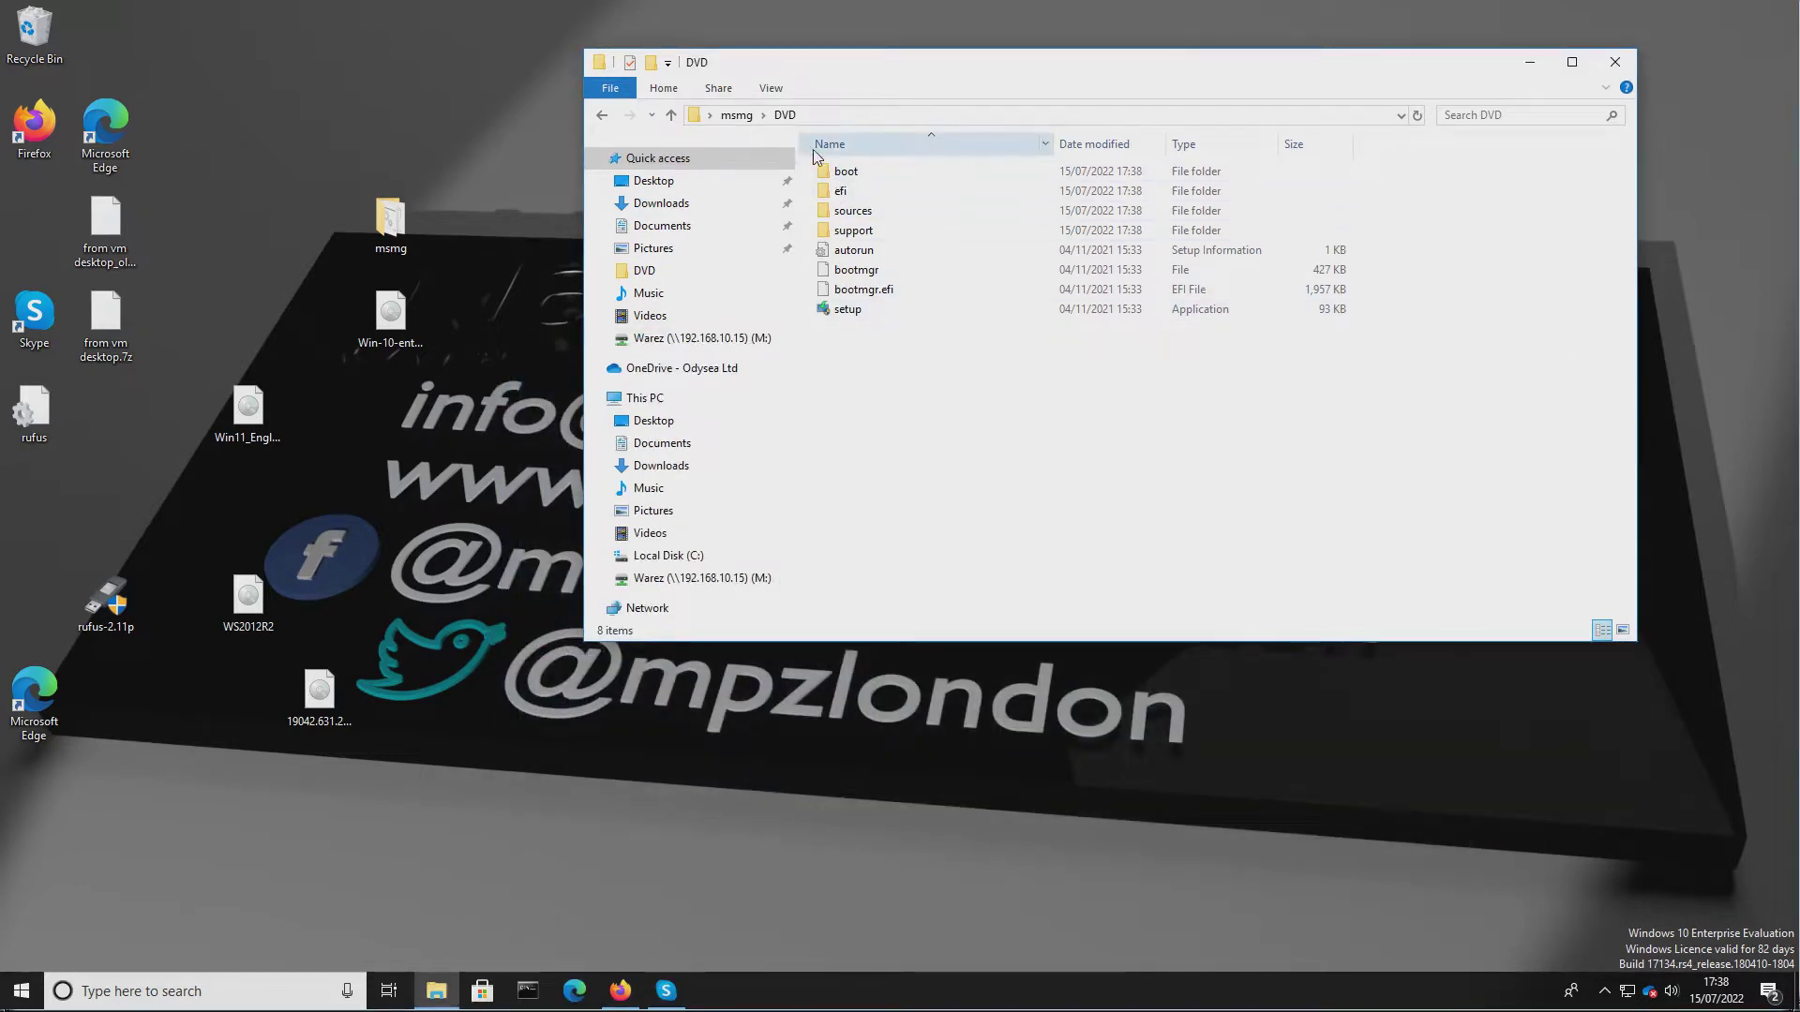
# Return to the msmg folder and run the Start script with administrator approval.
pyautogui.click(736, 114)
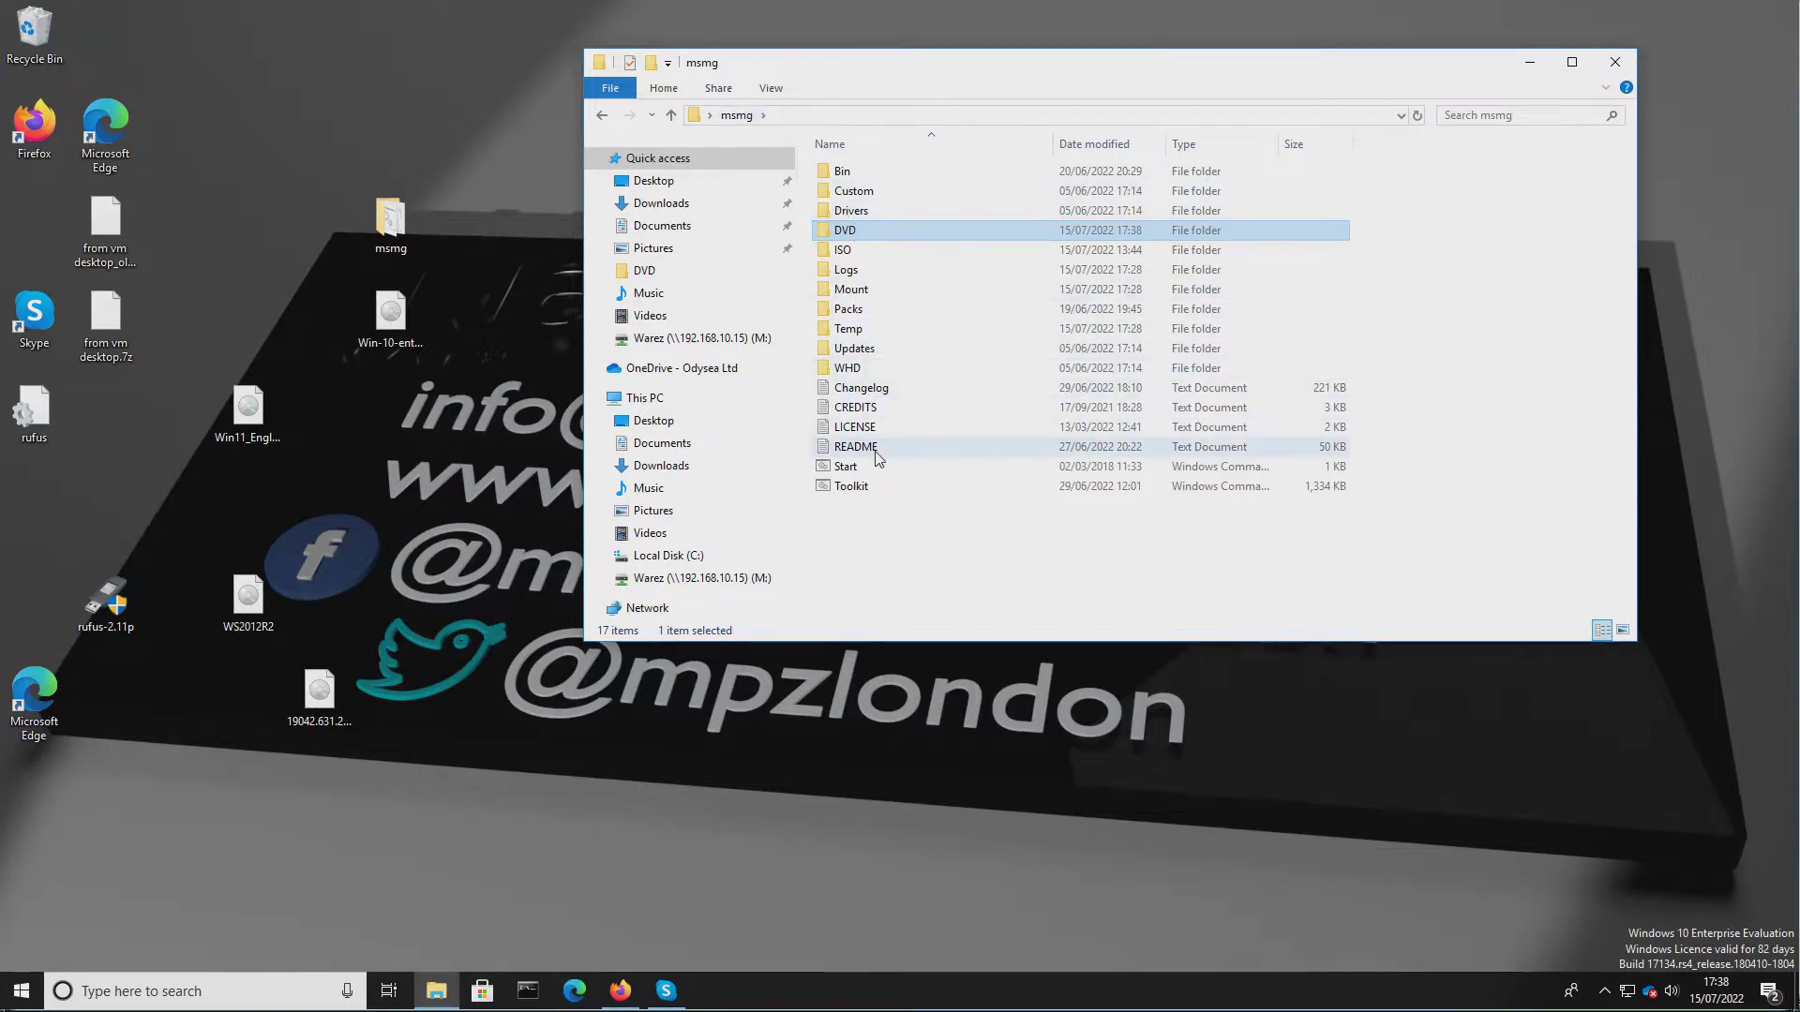
pyautogui.doubleClick(829, 473)
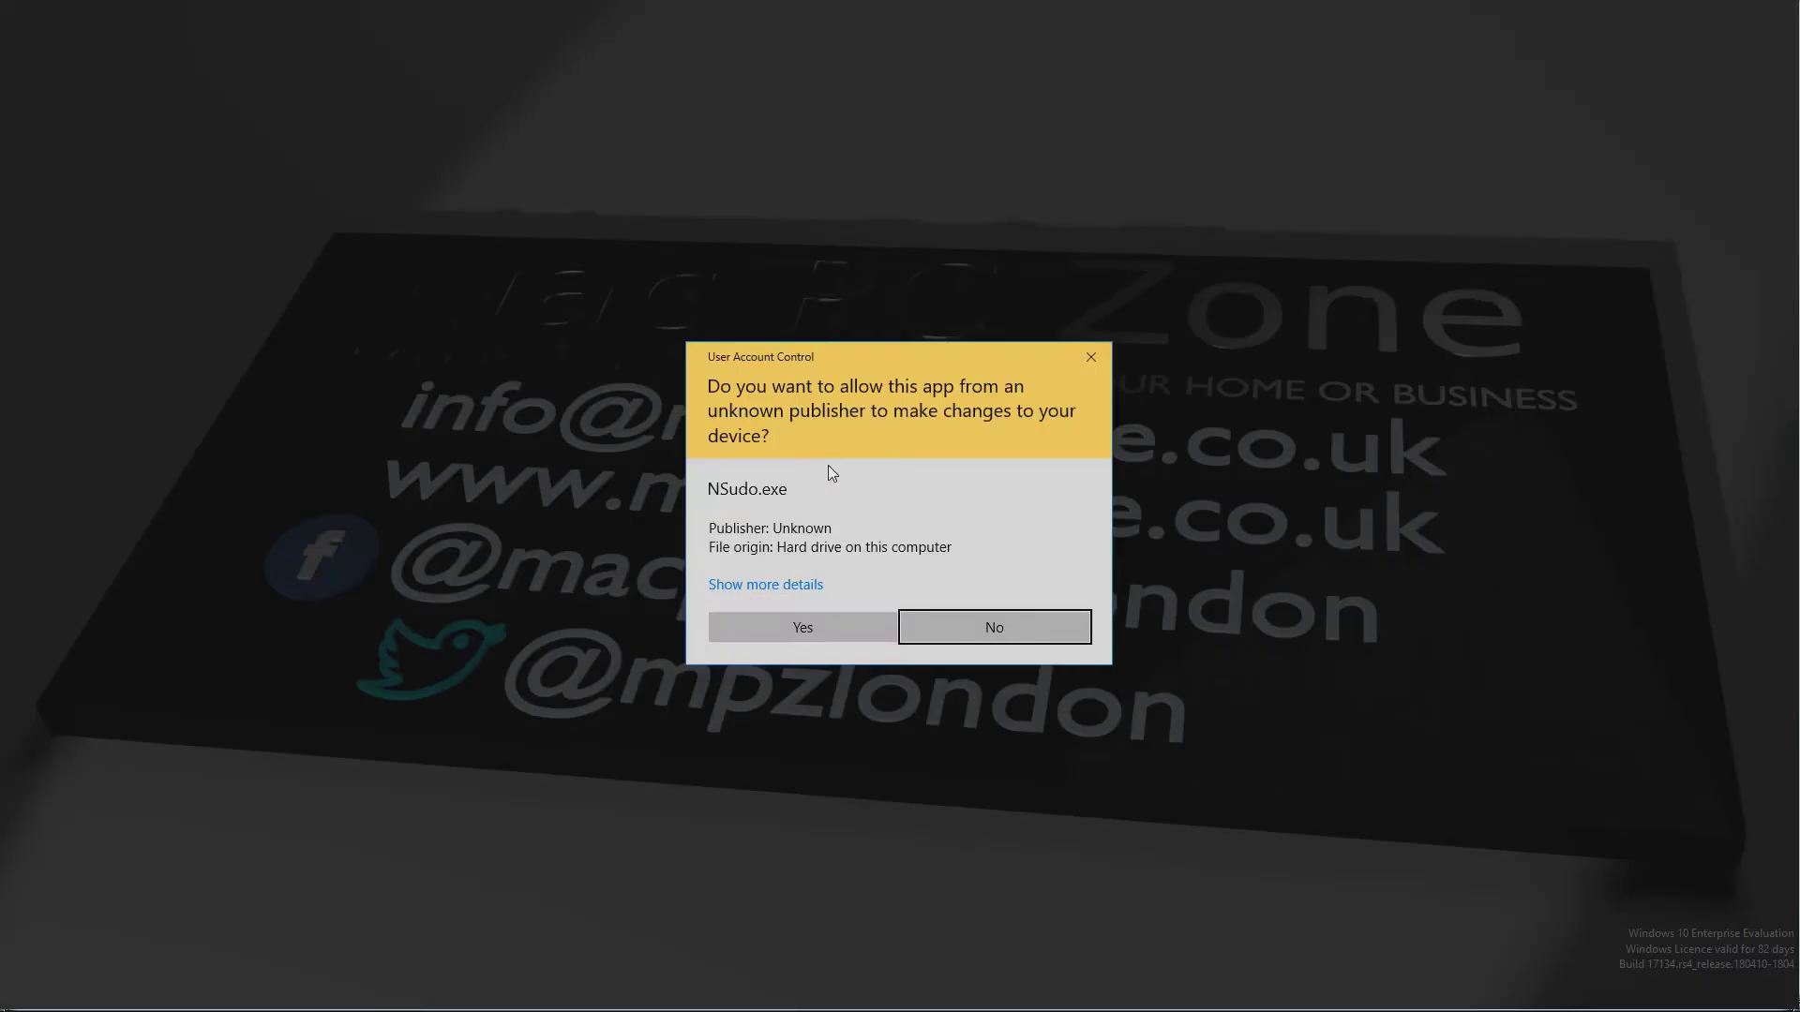
pyautogui.click(791, 628)
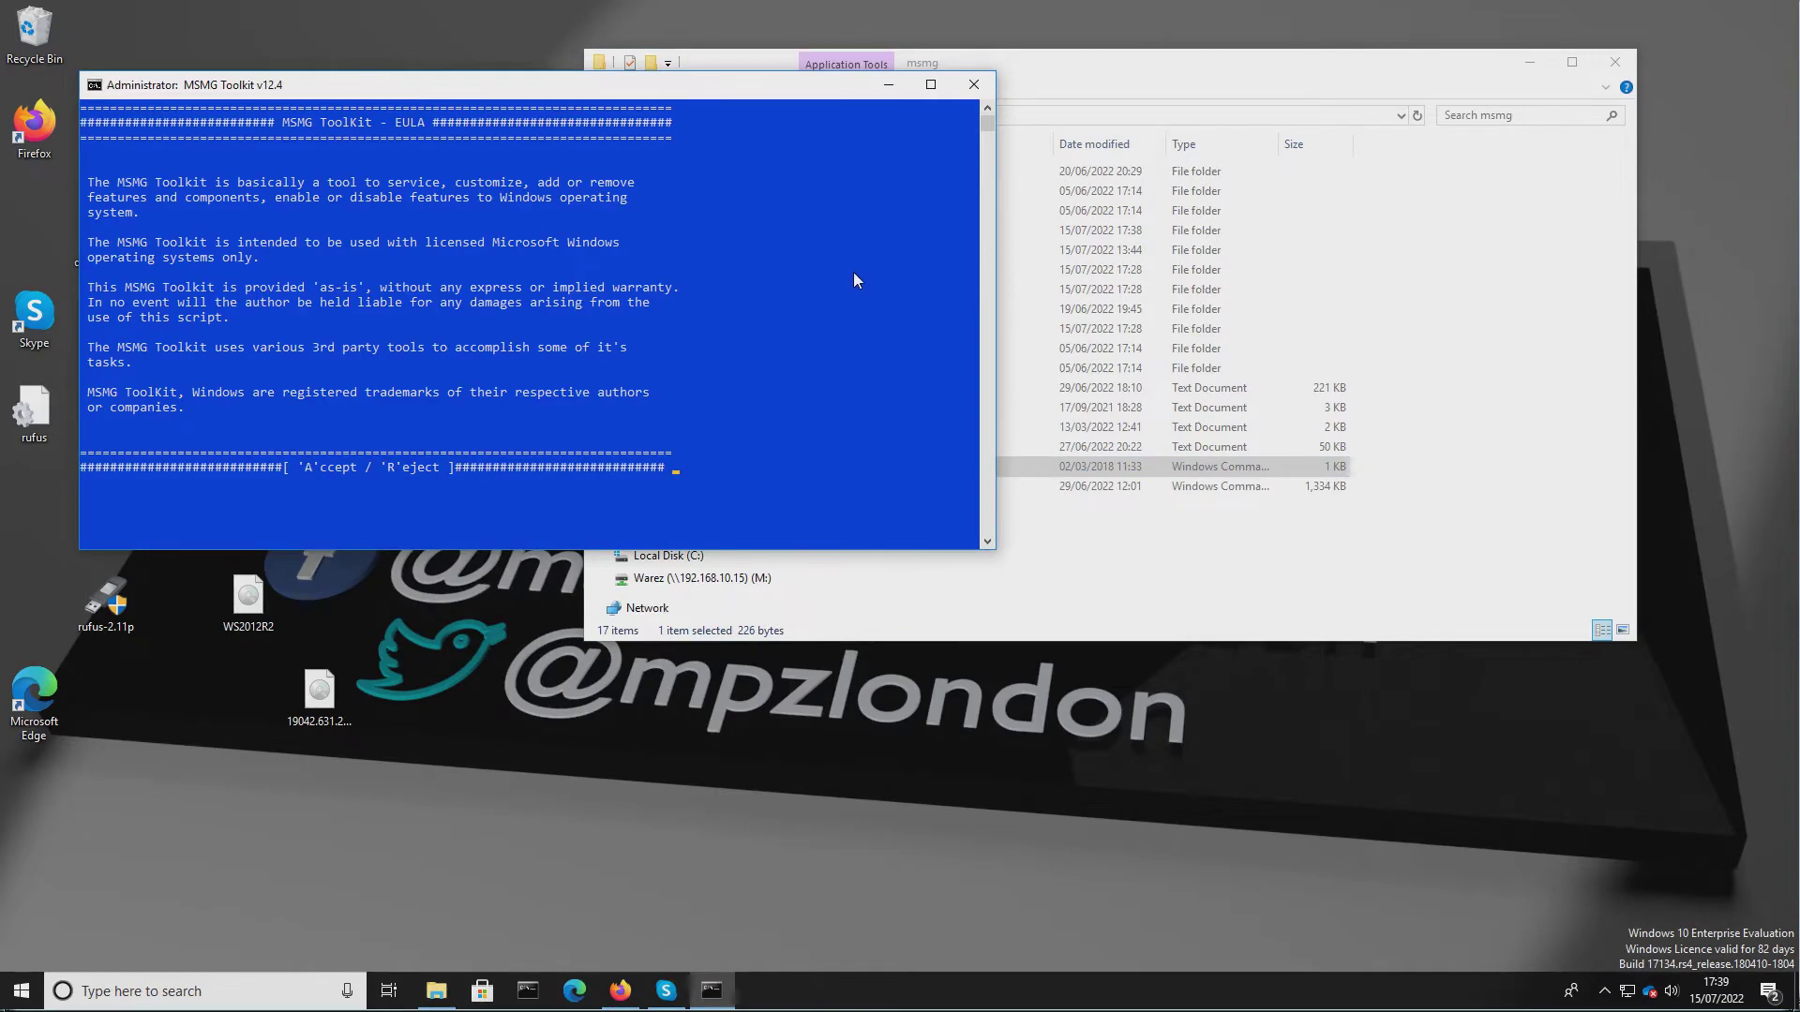
pyautogui.moveTo(730, 92); pyautogui.dragTo(1305, 41)
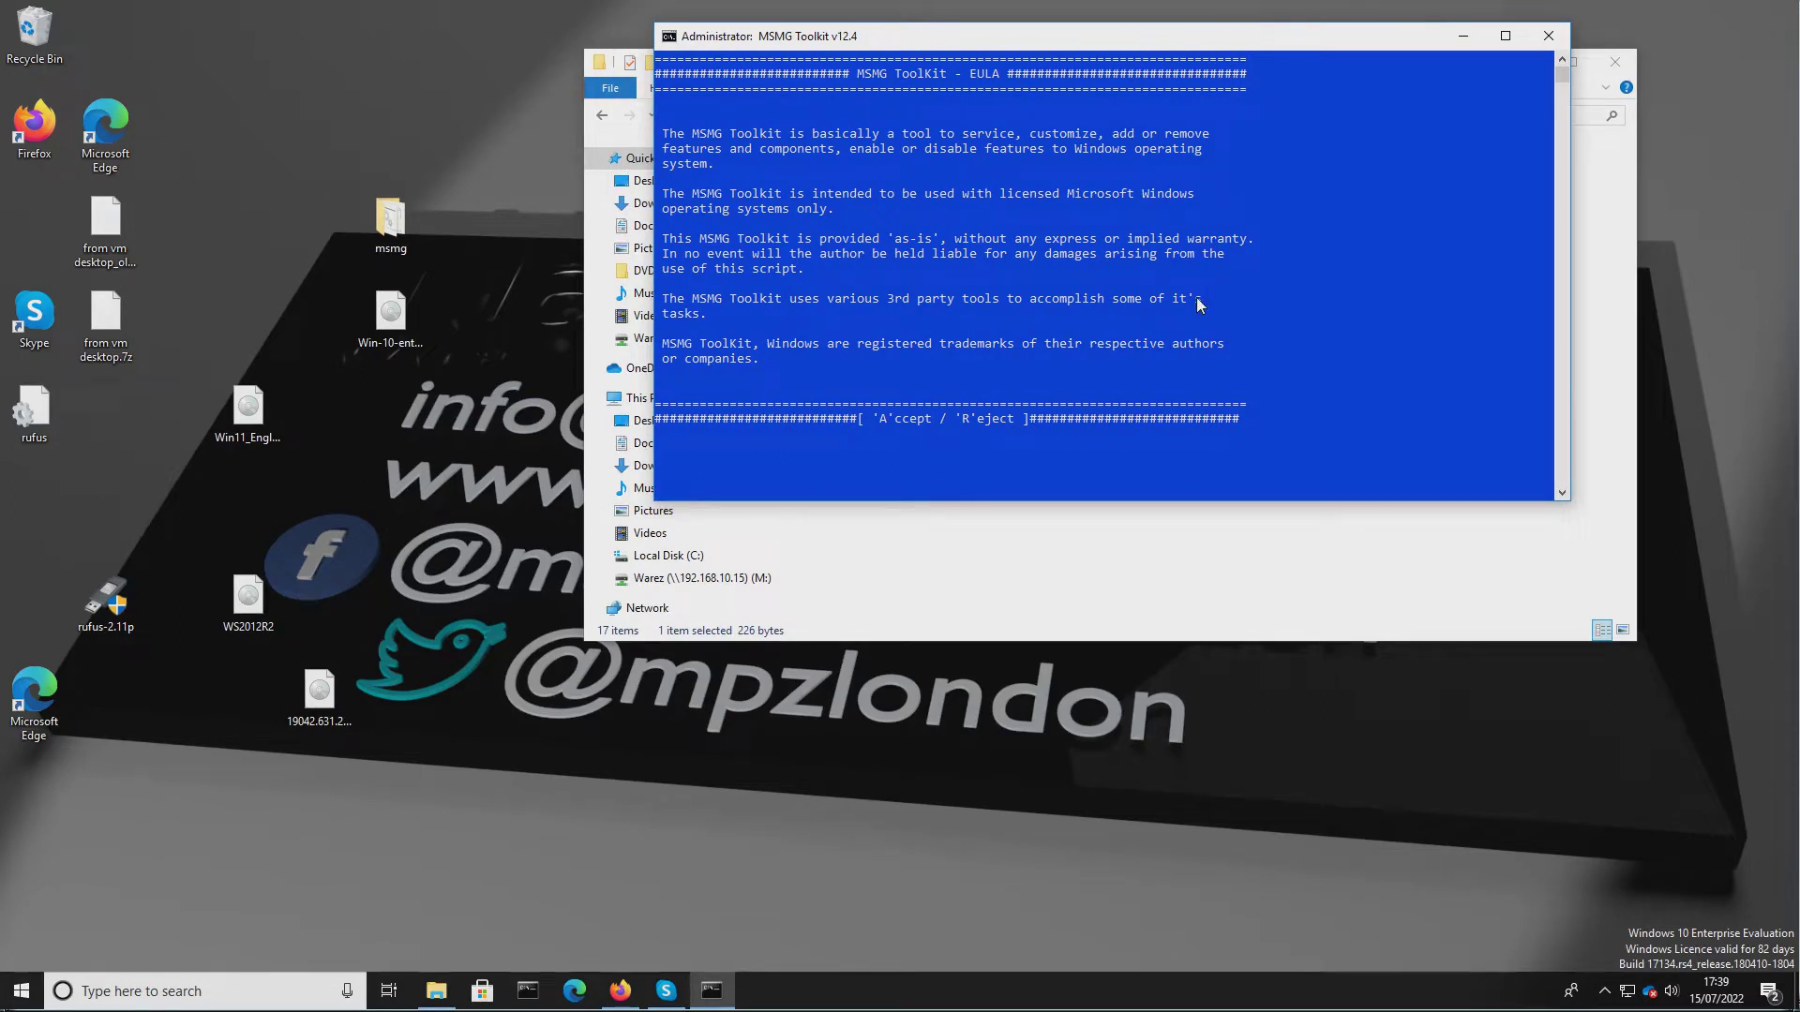
# Accept the MSMG Toolkit EULA and continue past the startup screen to the main menu.
pyautogui.press('a')
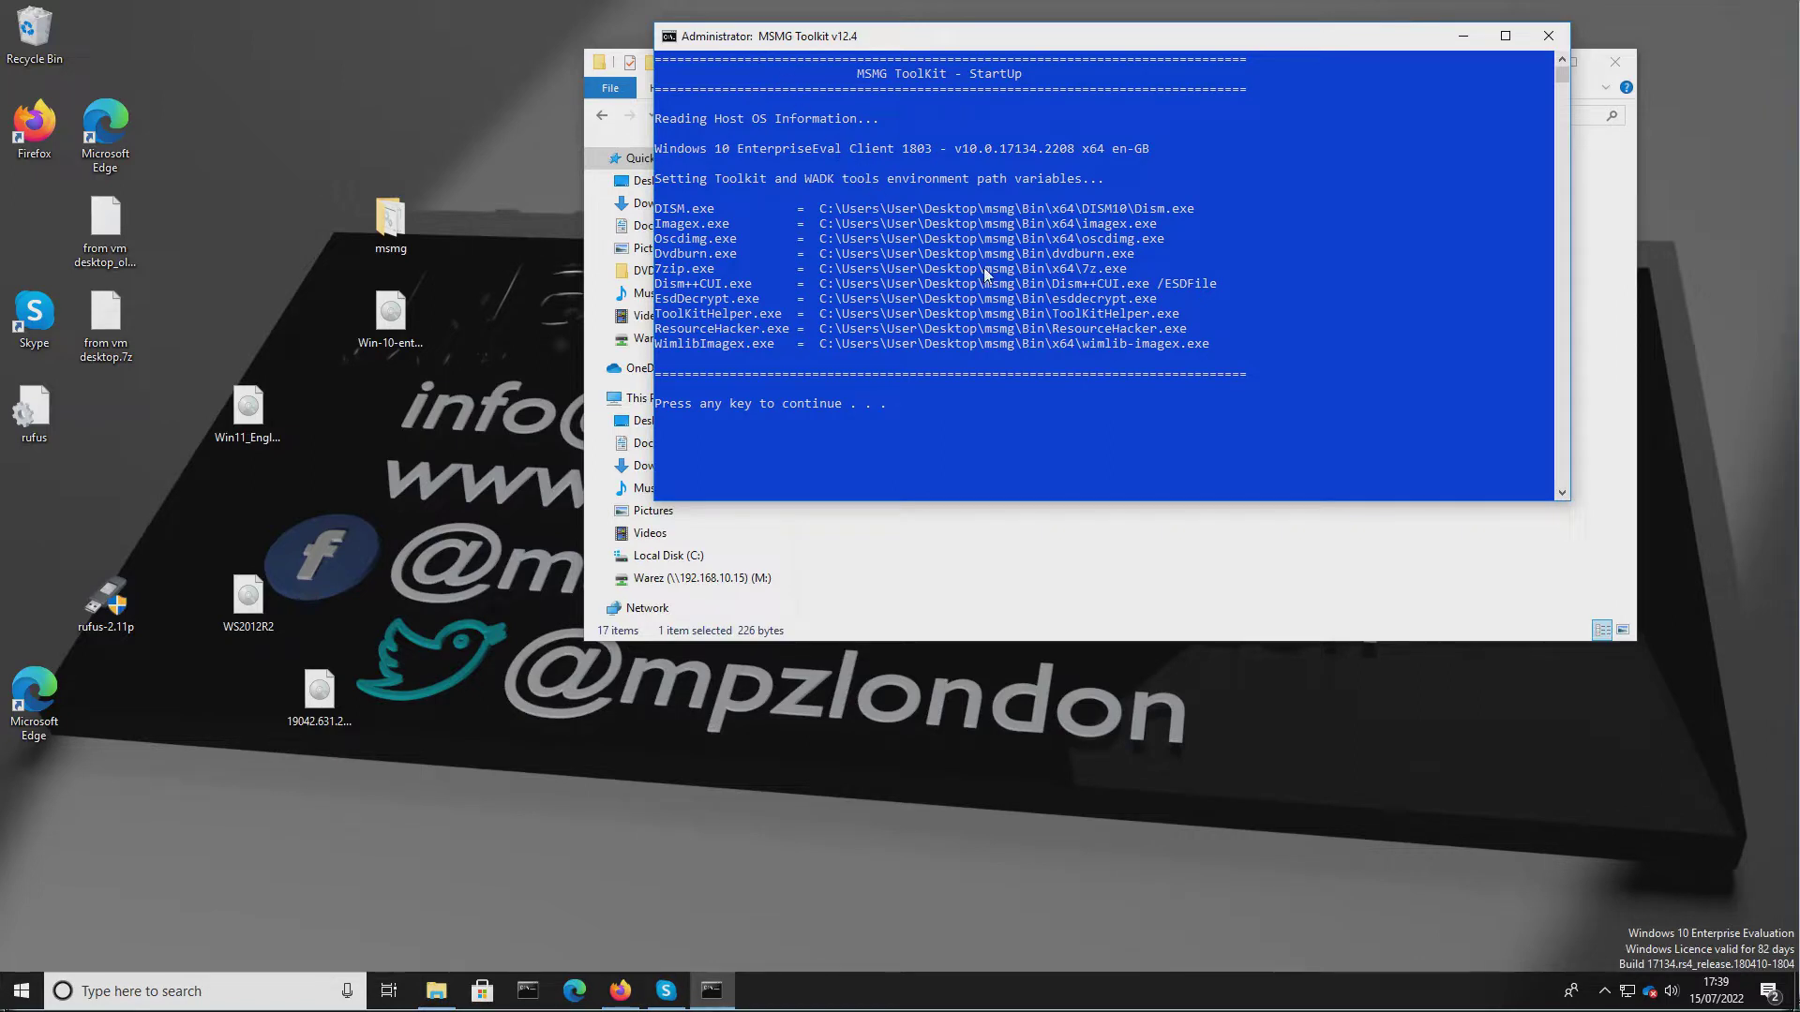
pyautogui.press('Return')
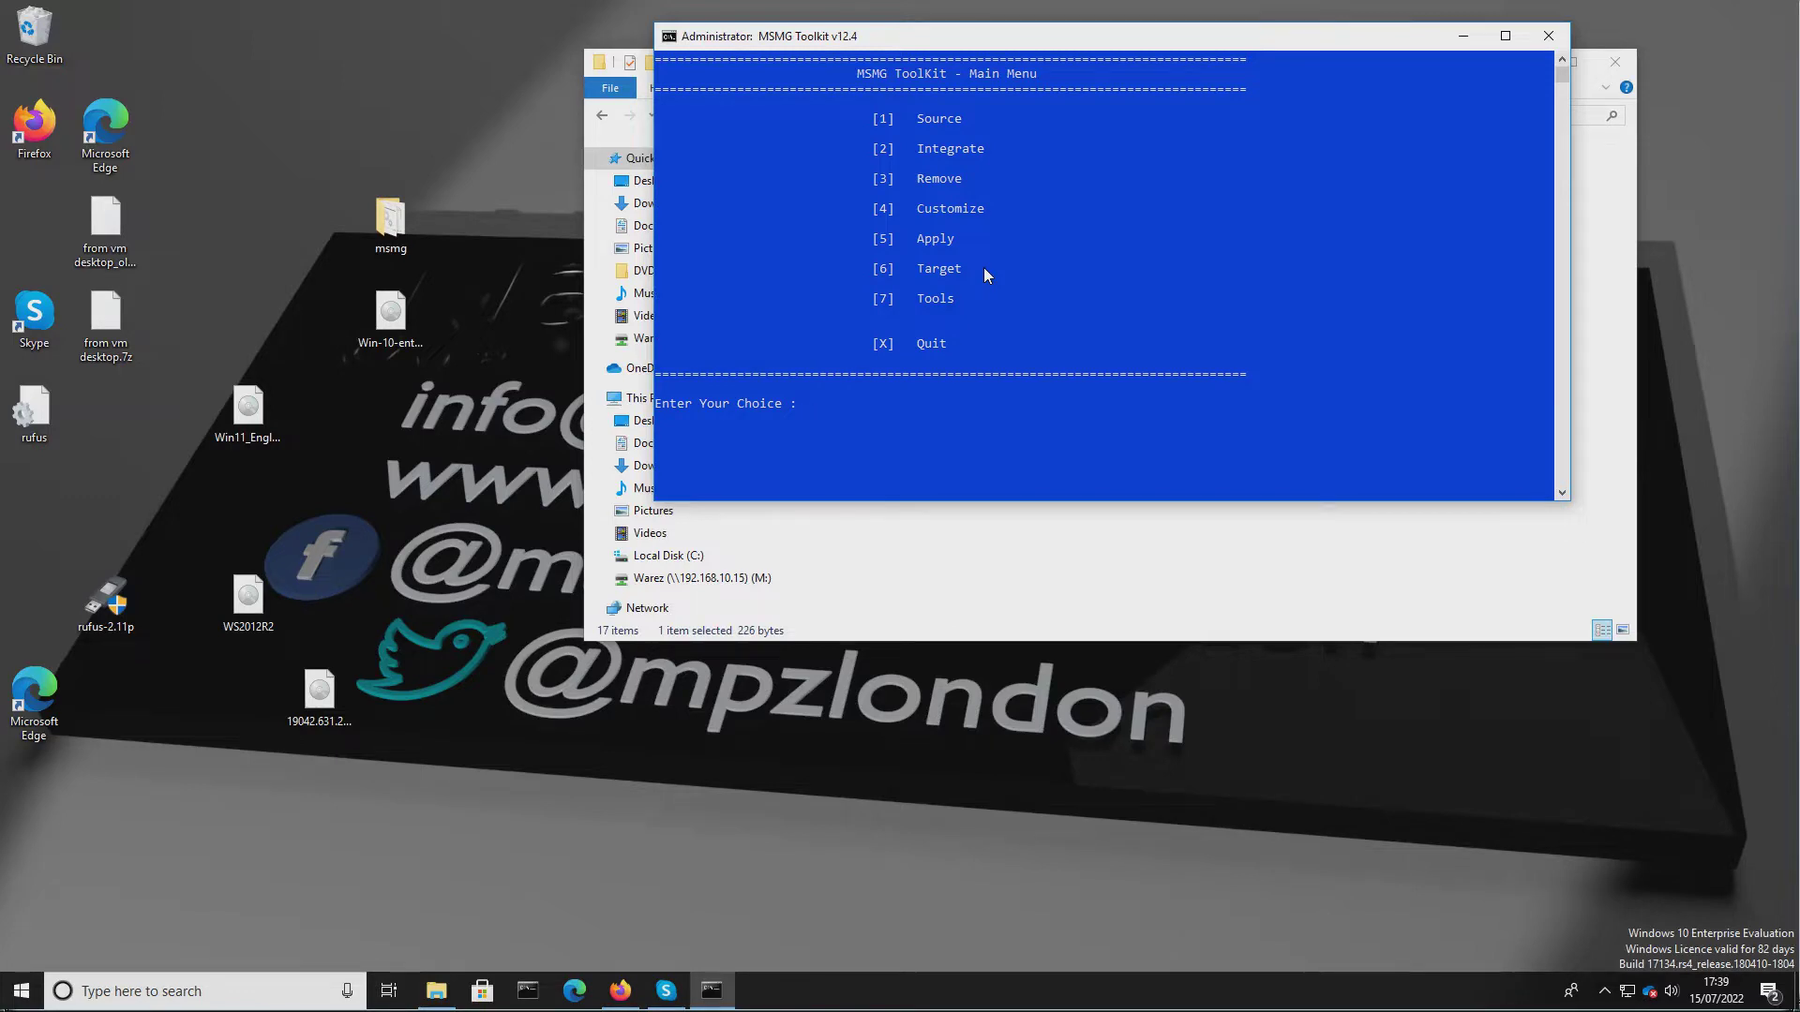
# Select the source from the DVD folder, choosing image indexes 1,6 (Windows 11 Home and Pro).
pyautogui.press('1')
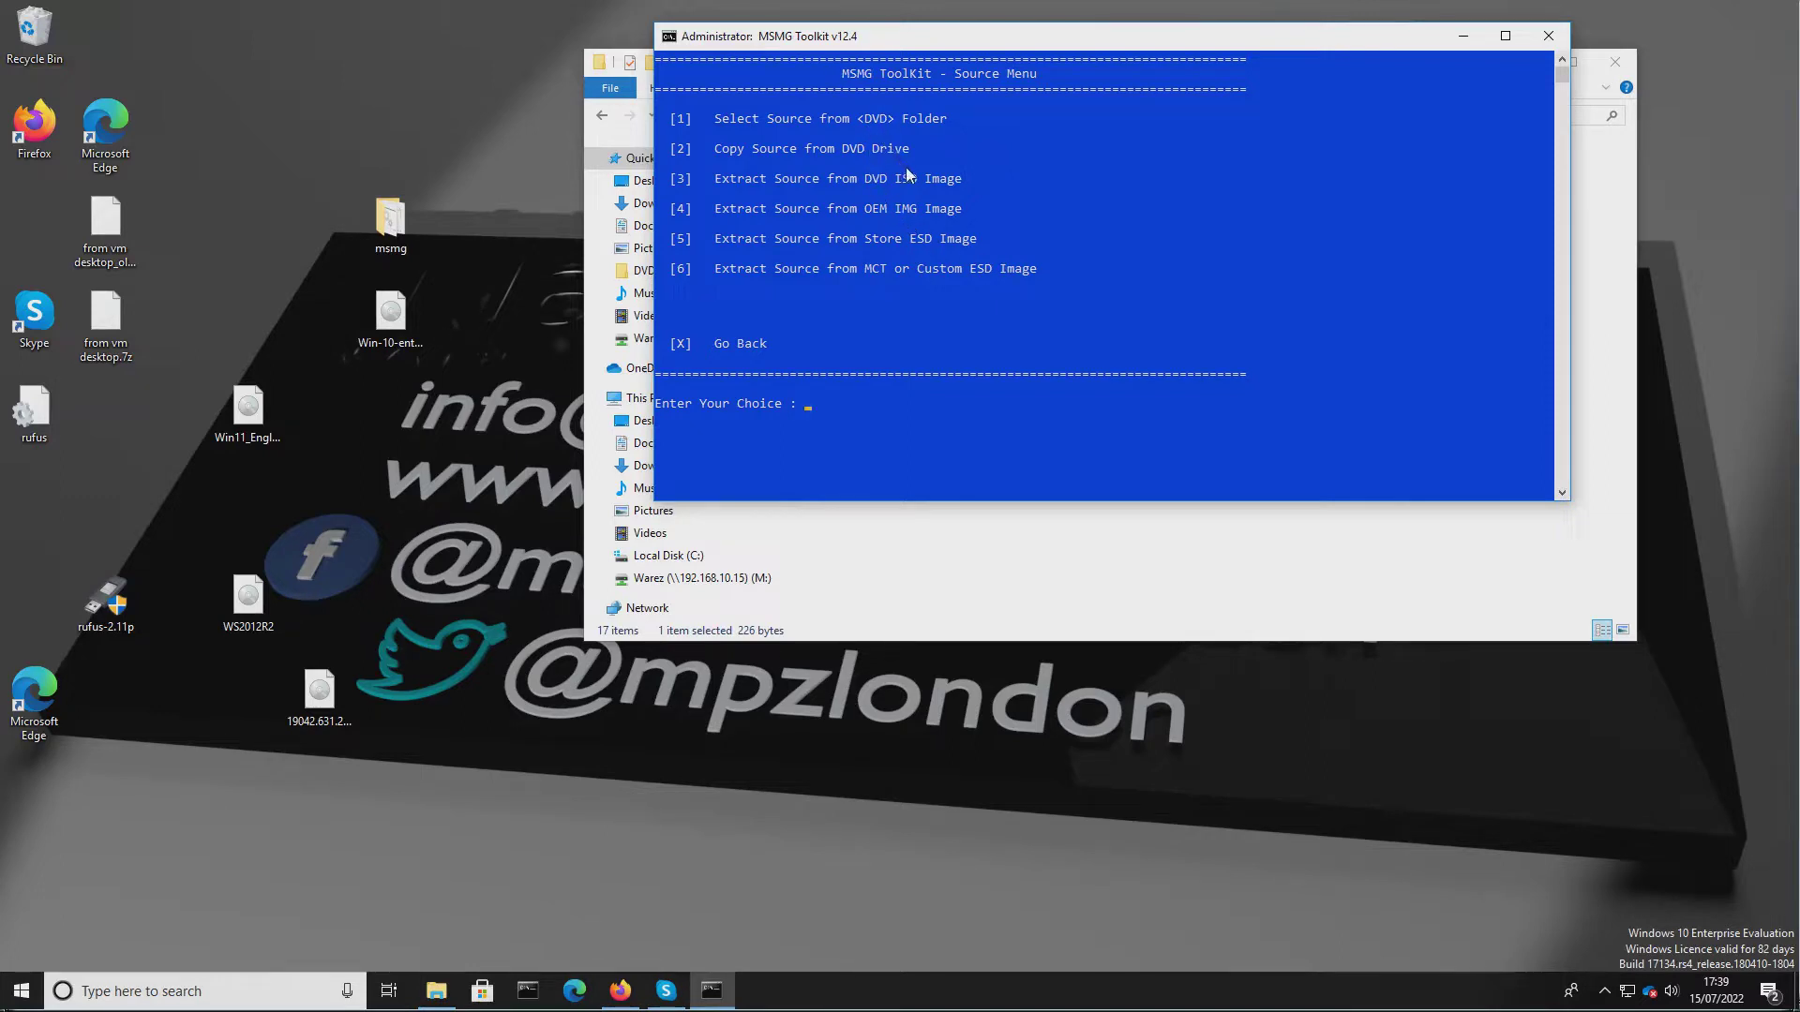
pyautogui.press('1')
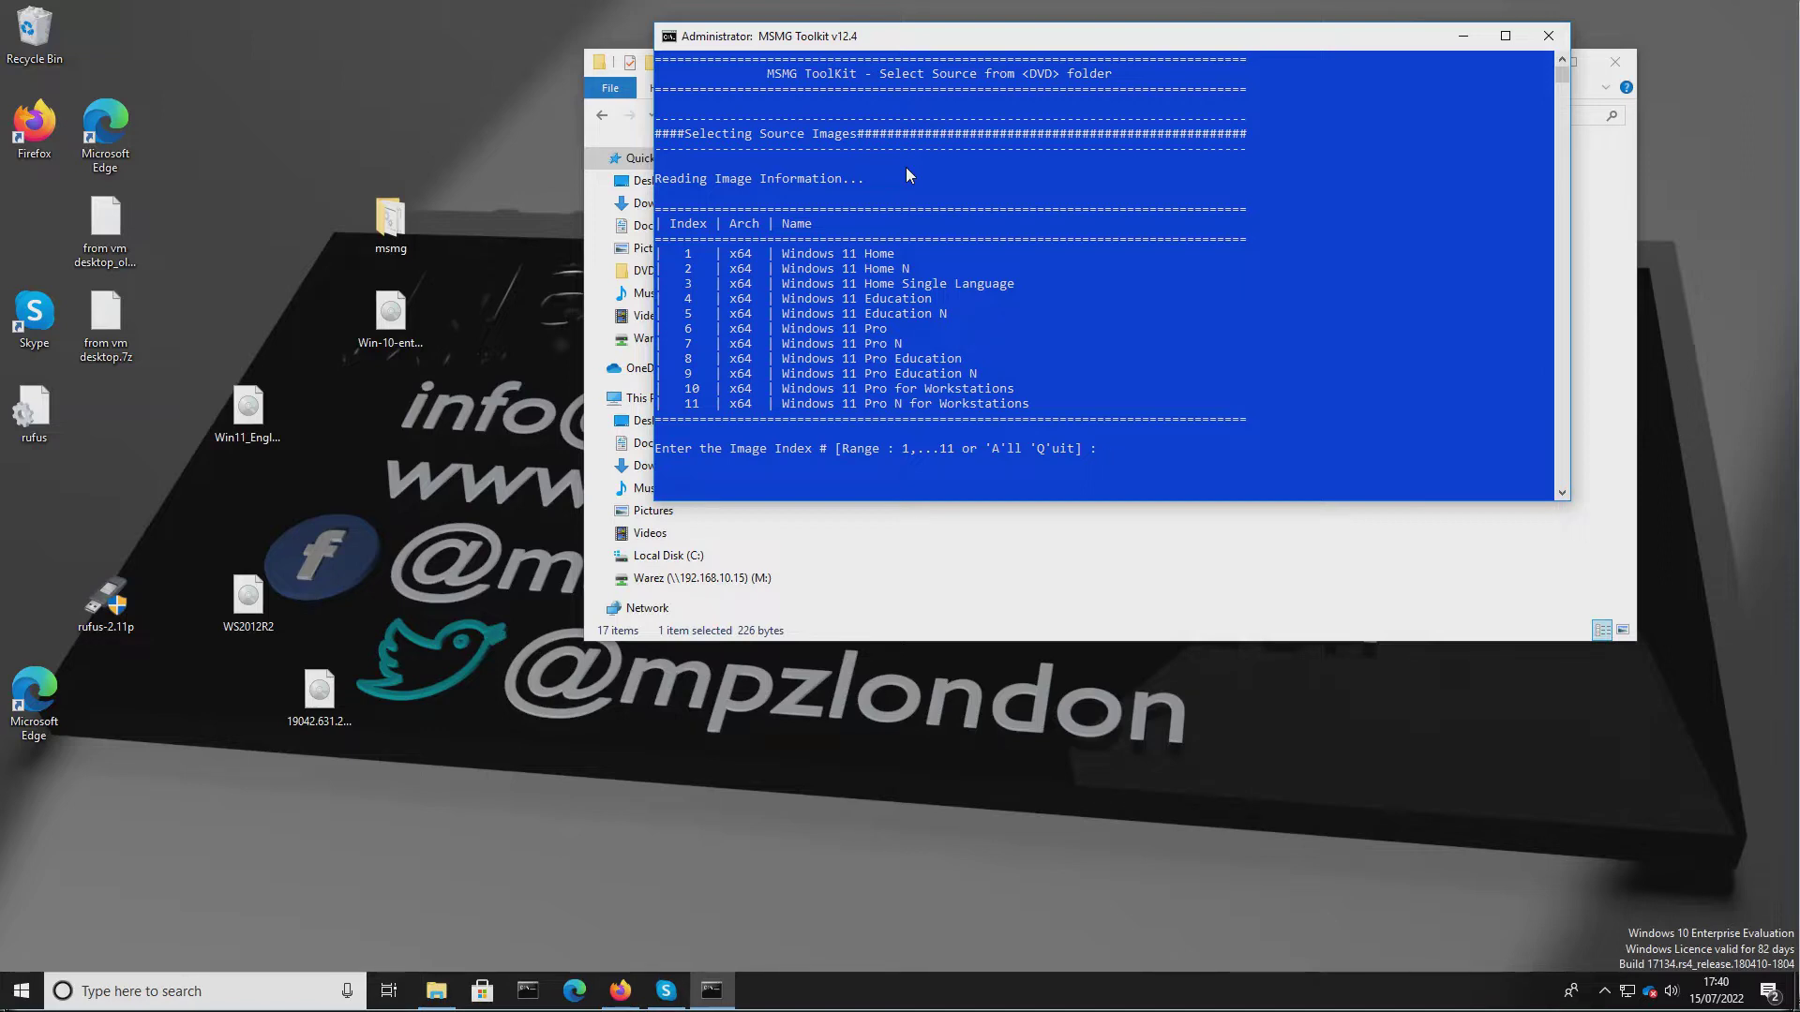
pyautogui.write('1,6')
pyautogui.press('Return')
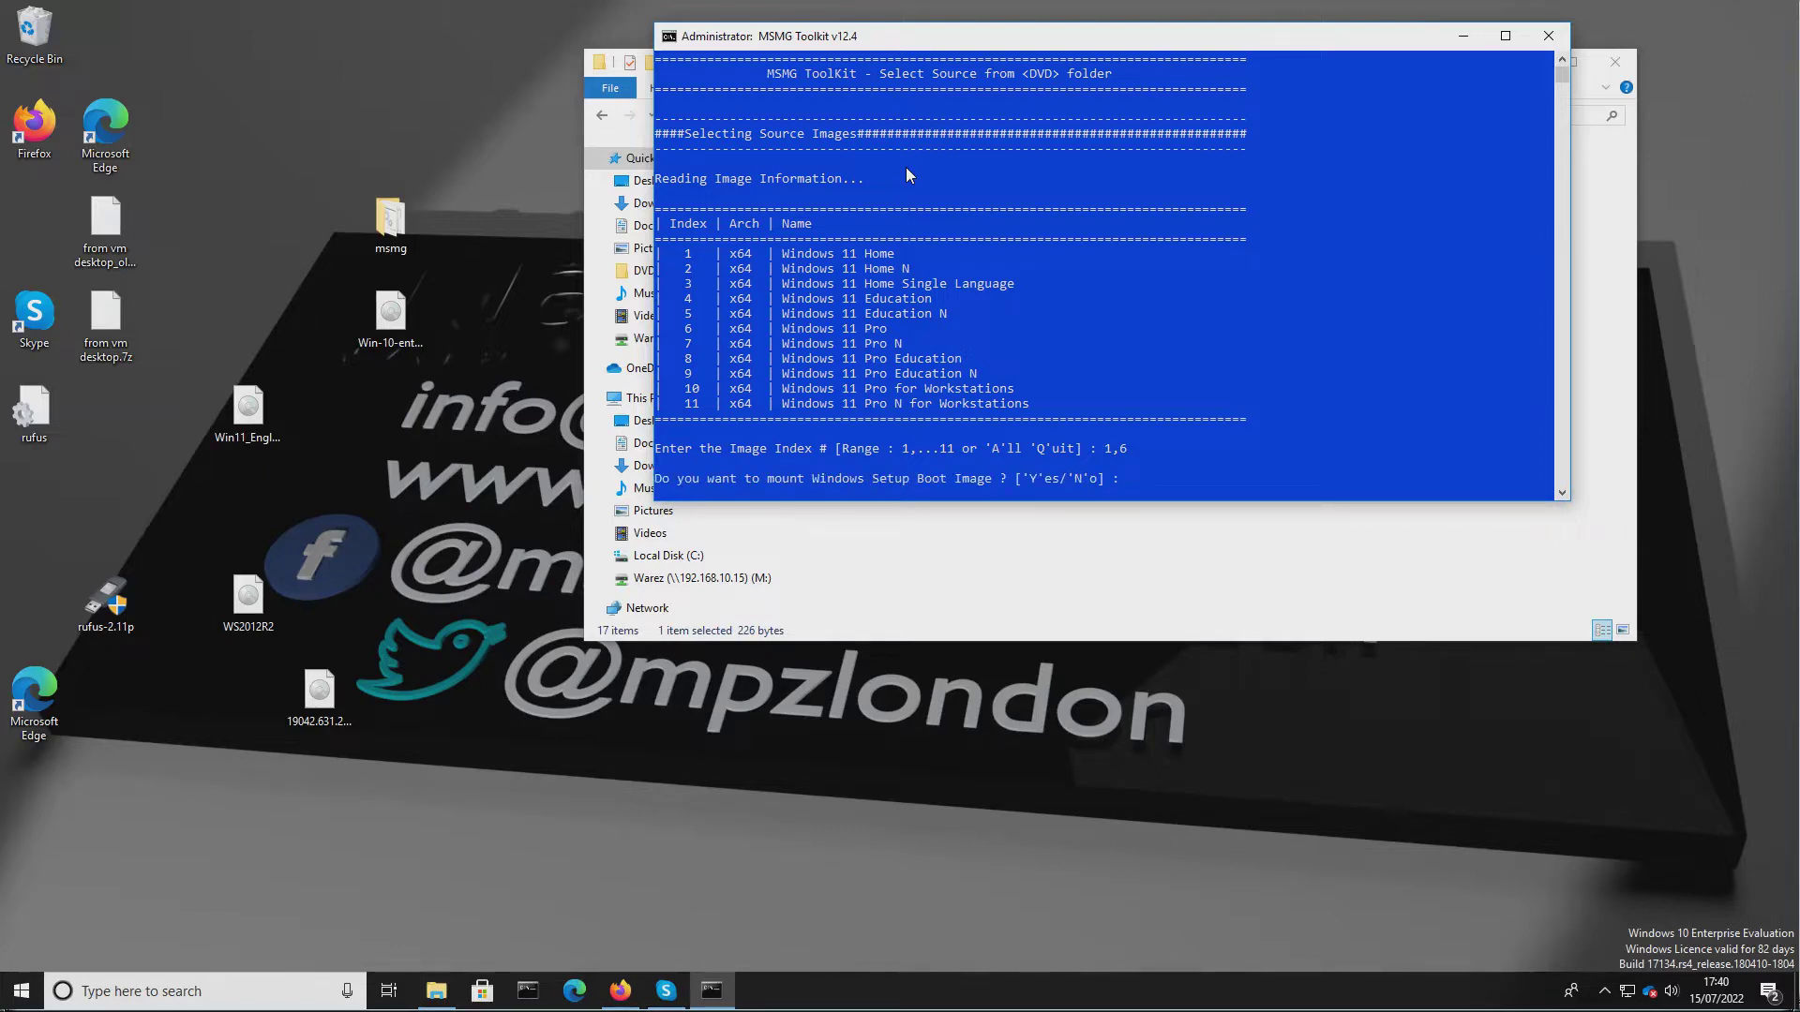
# Mount both the Windows Setup boot image and the Recovery image, then return to the main menu.
pyautogui.write('Y')
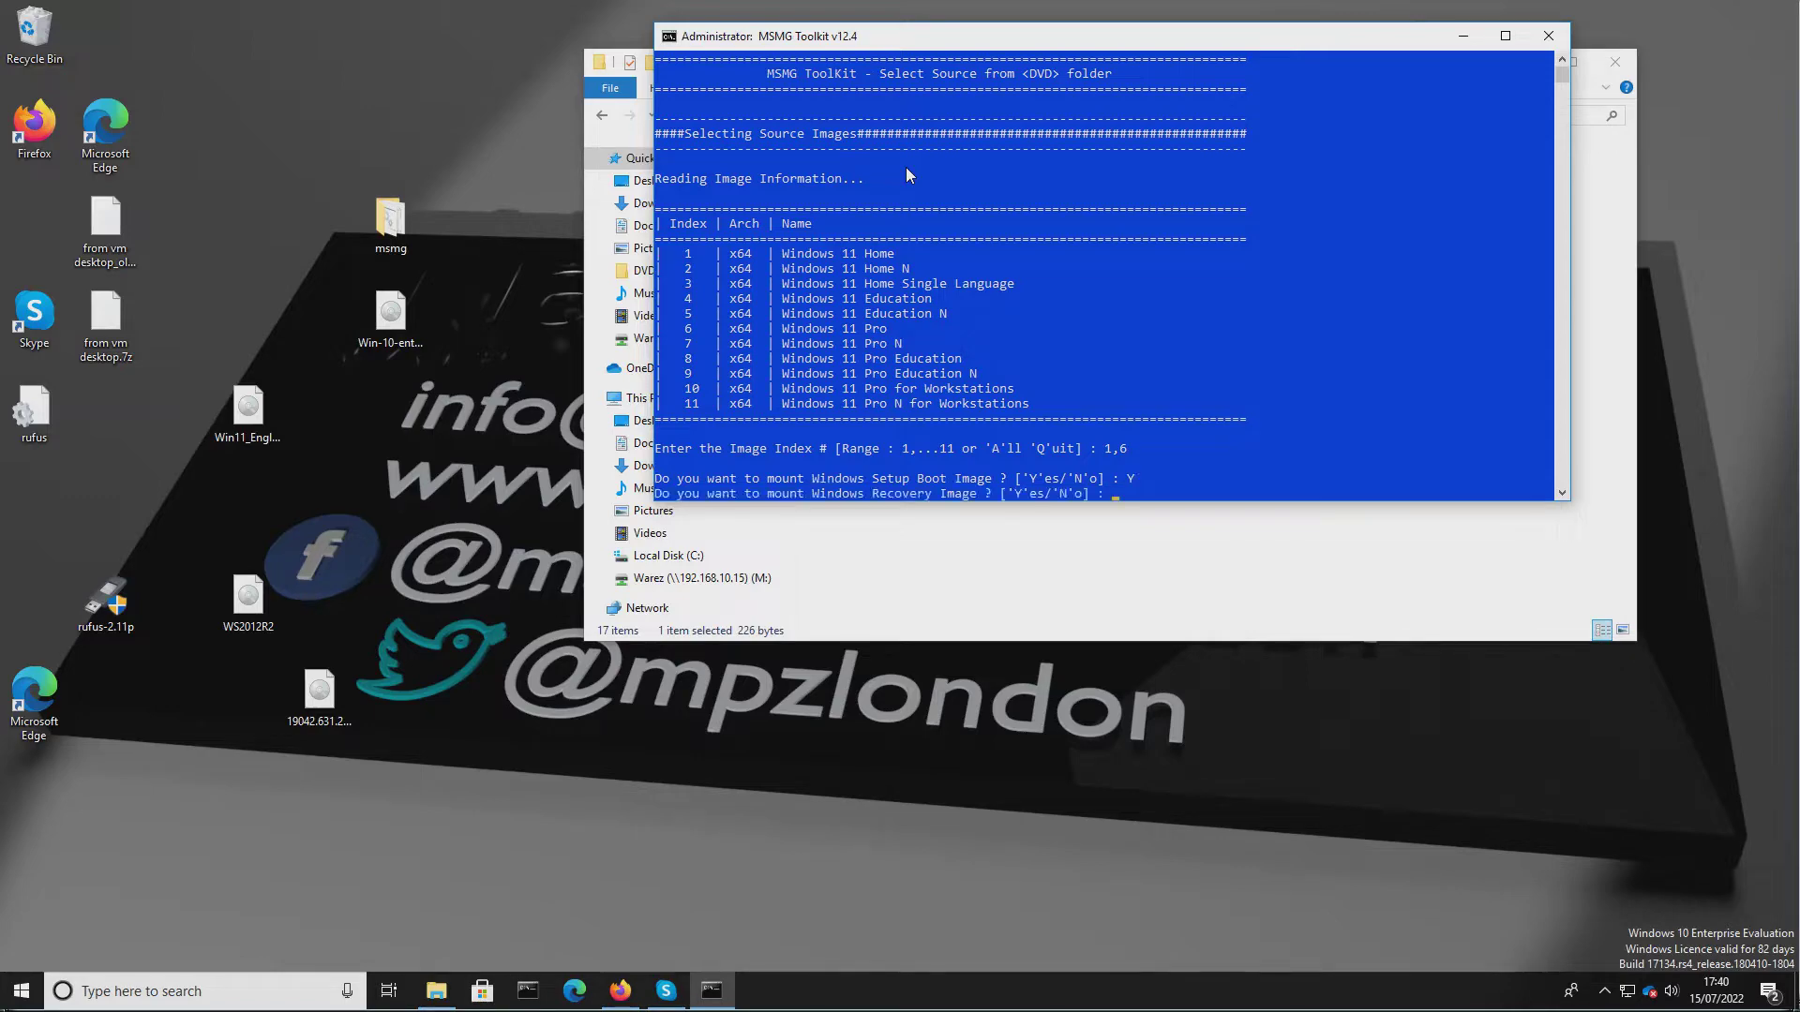
pyautogui.write('Y')
pyautogui.press('Return')
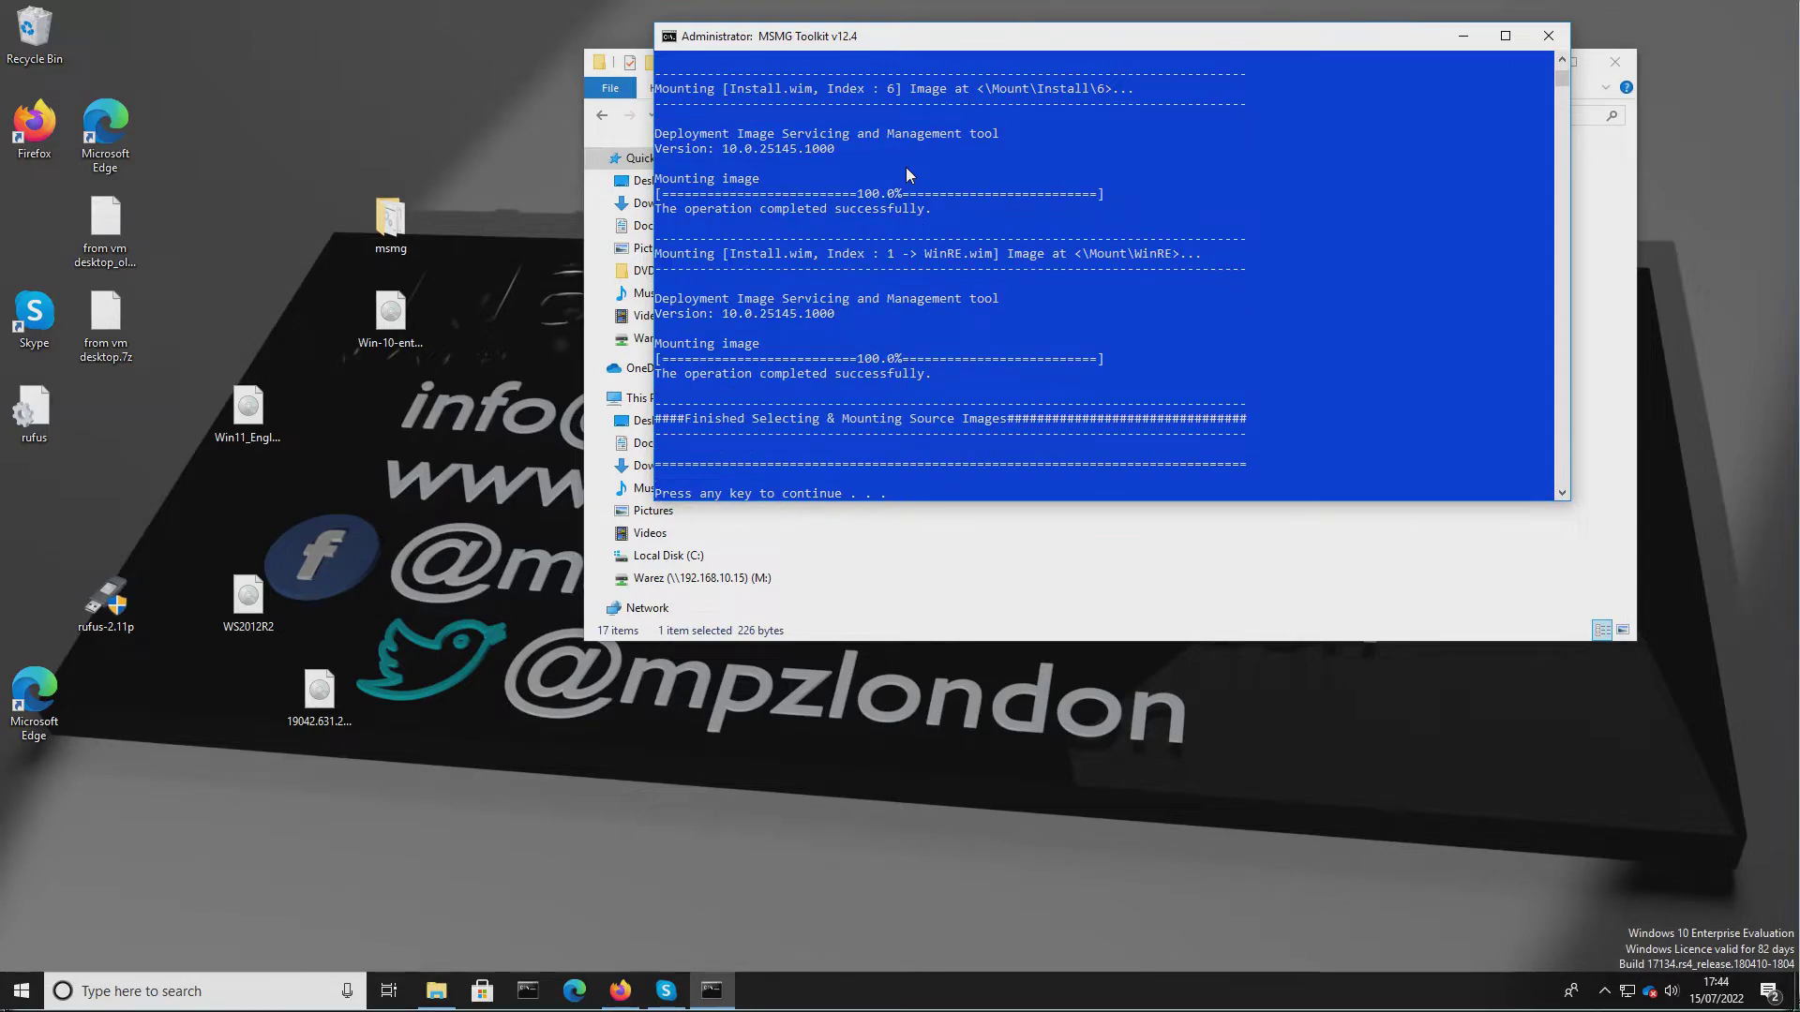
pyautogui.press('Return')
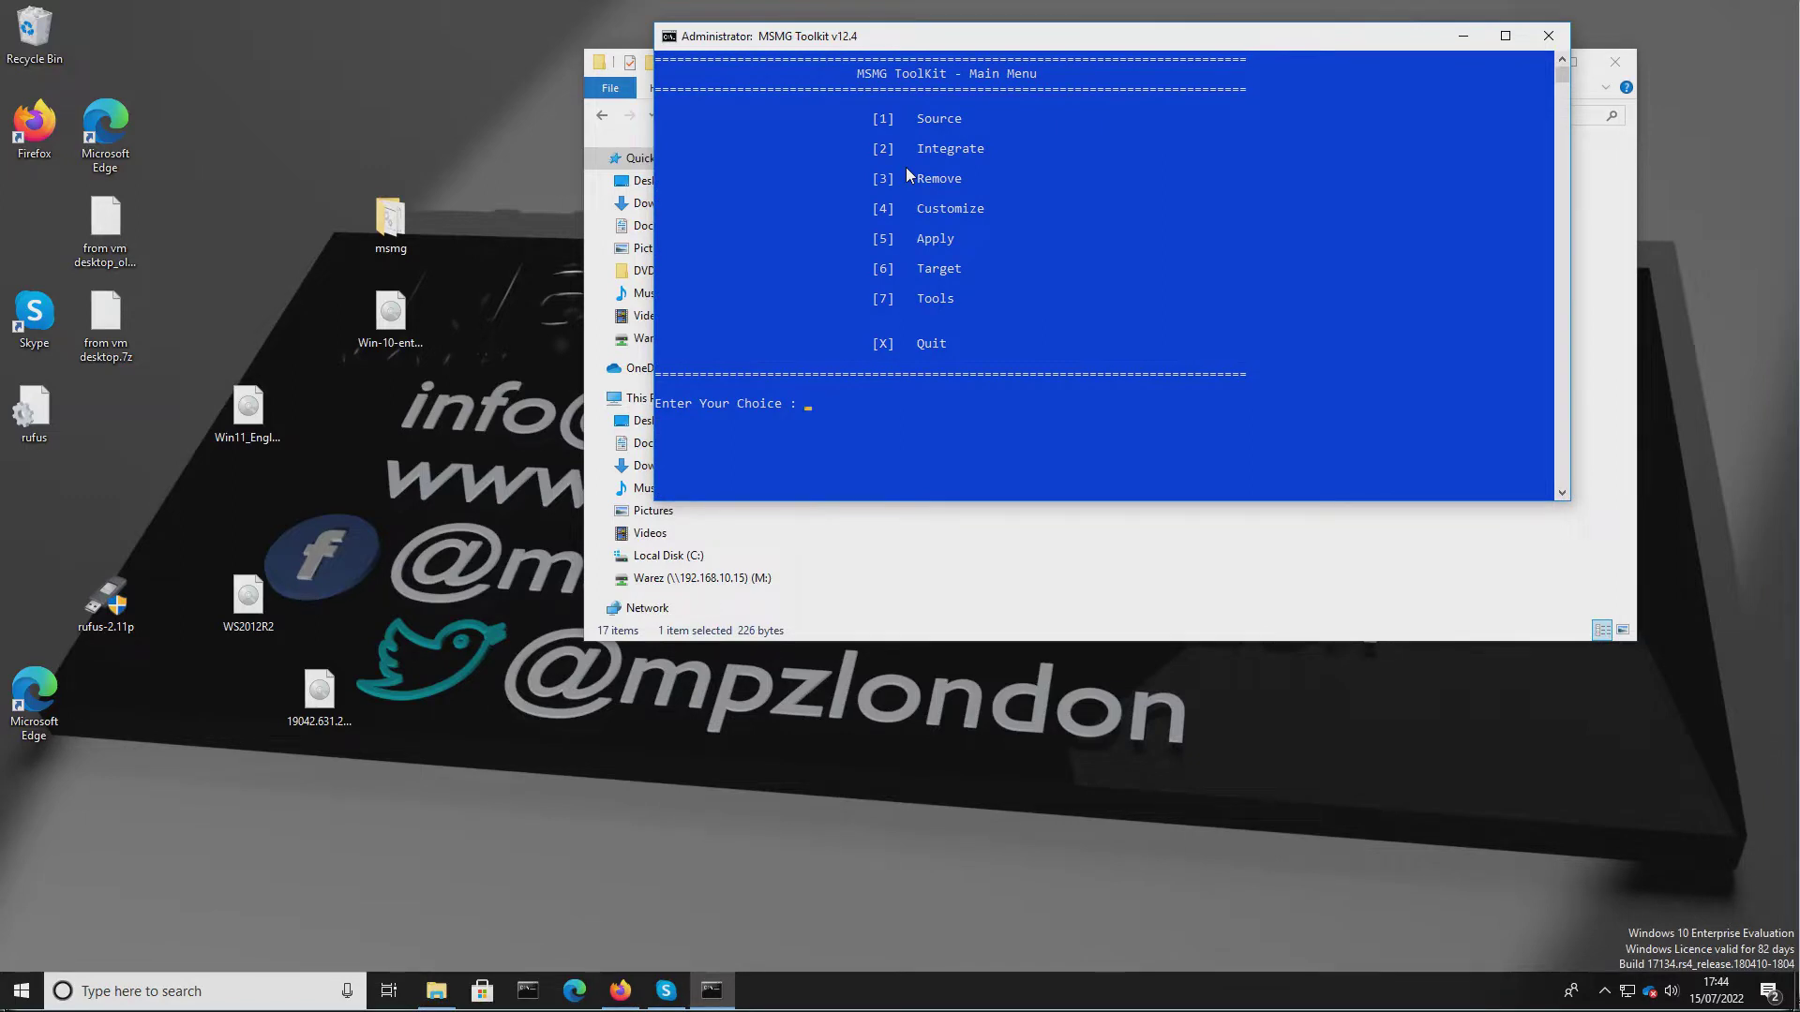
pyautogui.press('2')
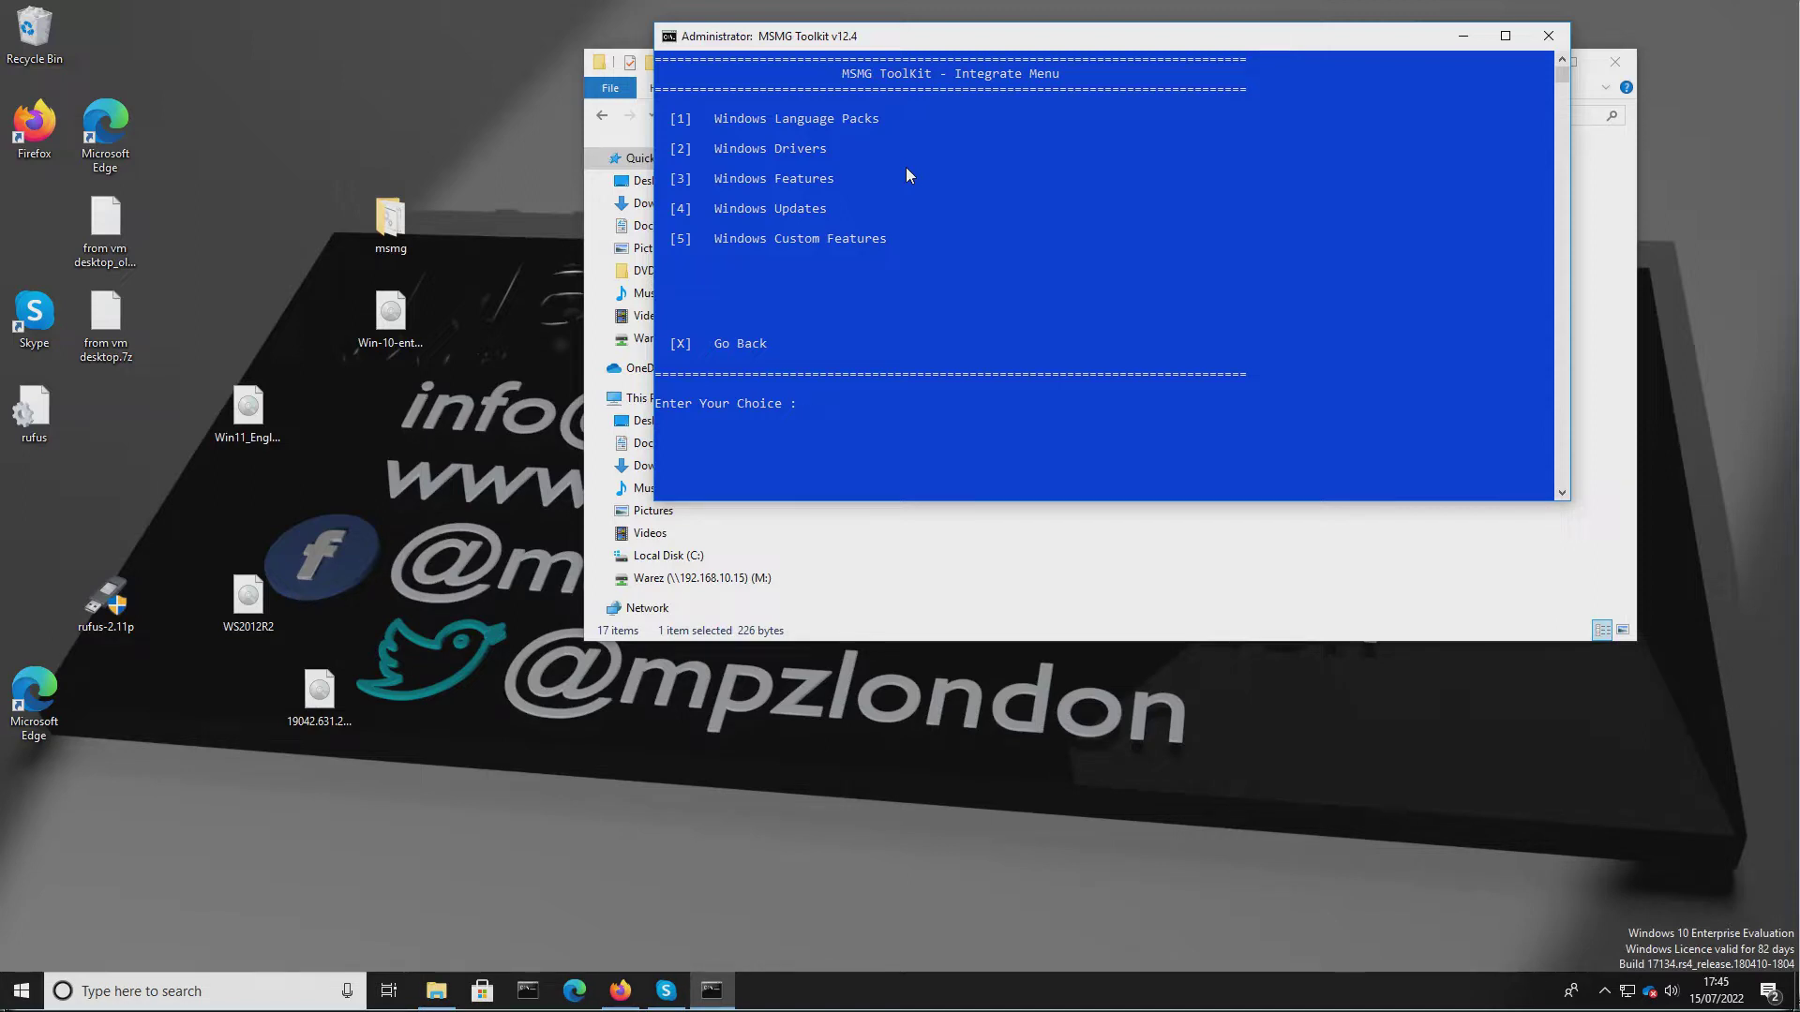
pyautogui.write('x')
pyautogui.press('Return')
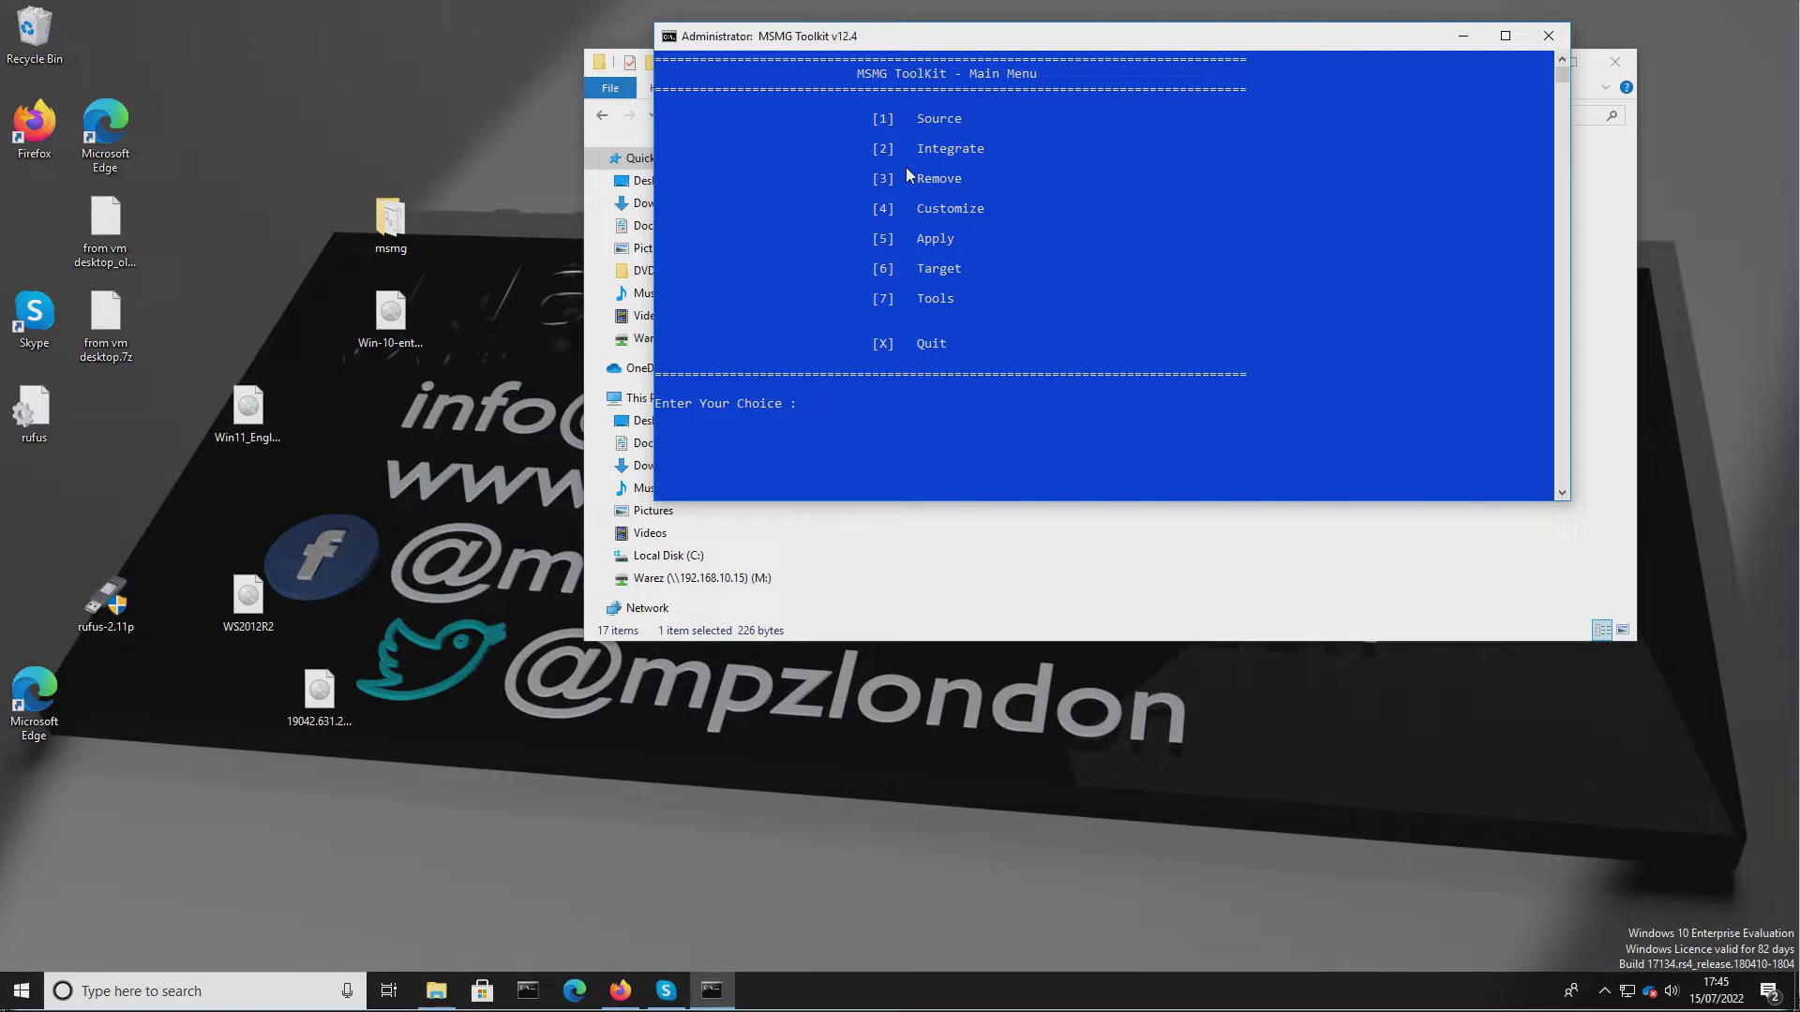
# Open the Remove menu and choose Remove Windows Components.
pyautogui.write('3')
pyautogui.press('Return')
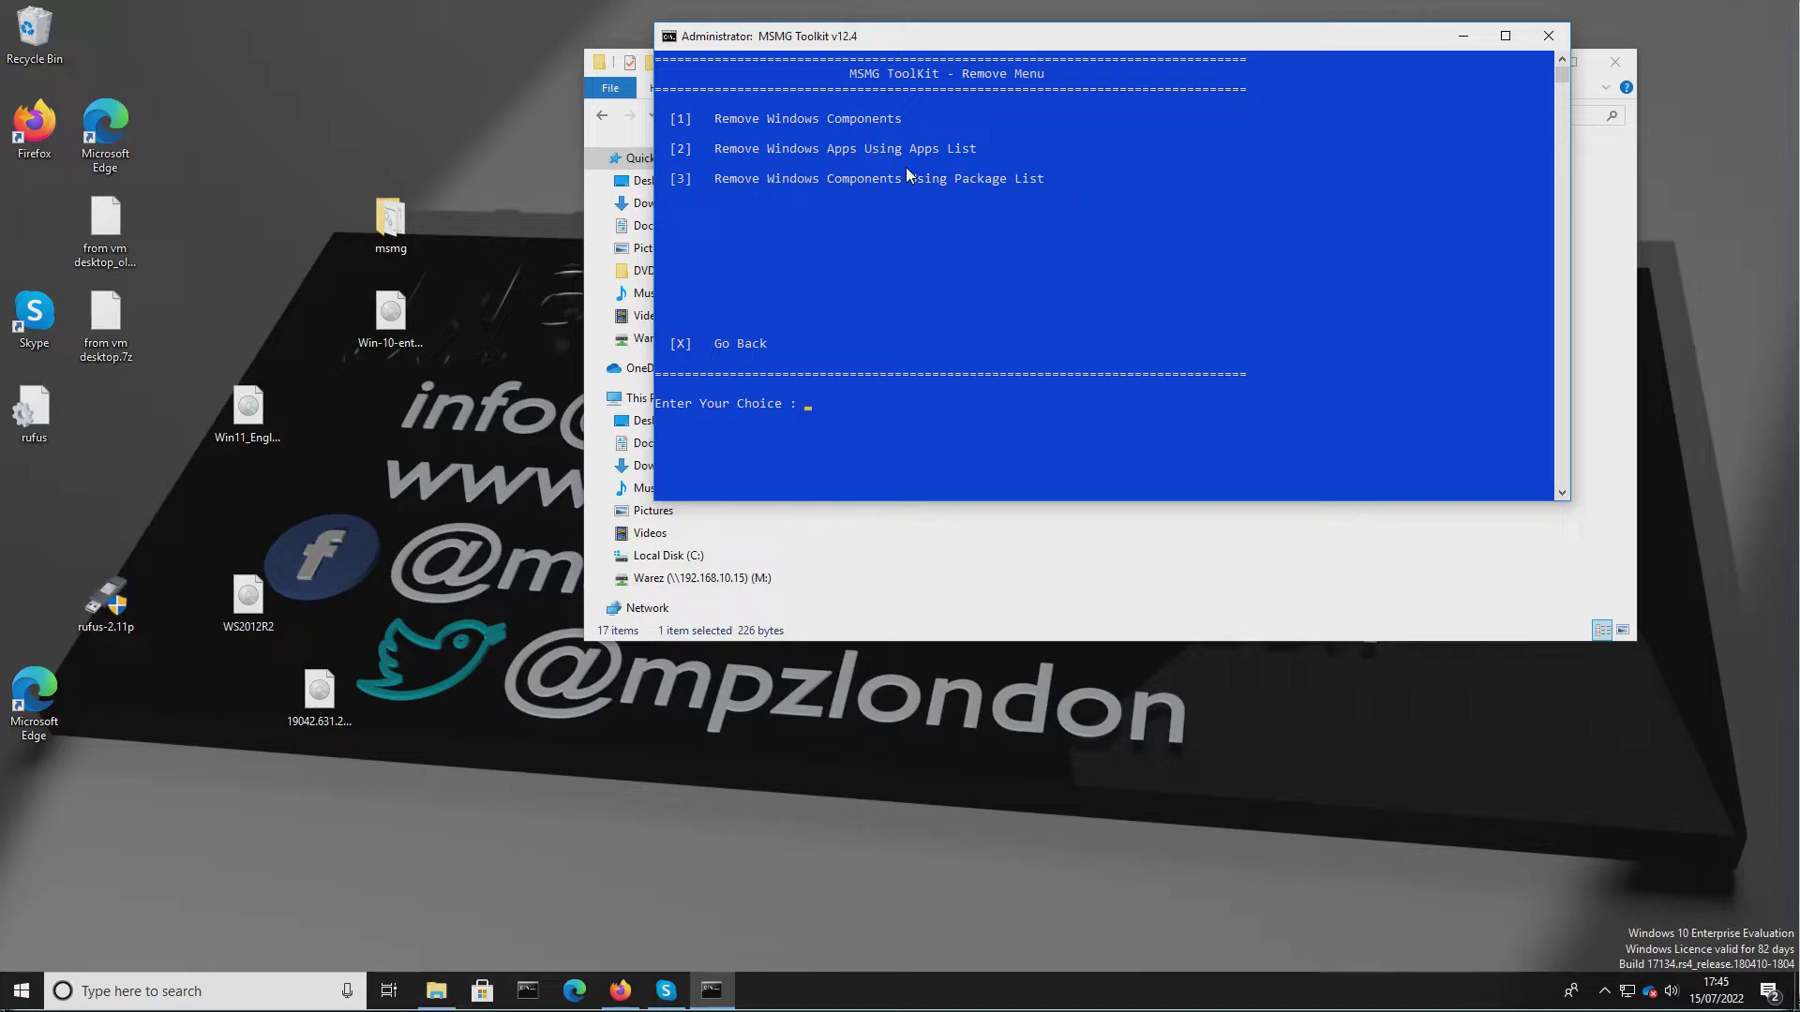
pyautogui.write('1')
pyautogui.press('Return')
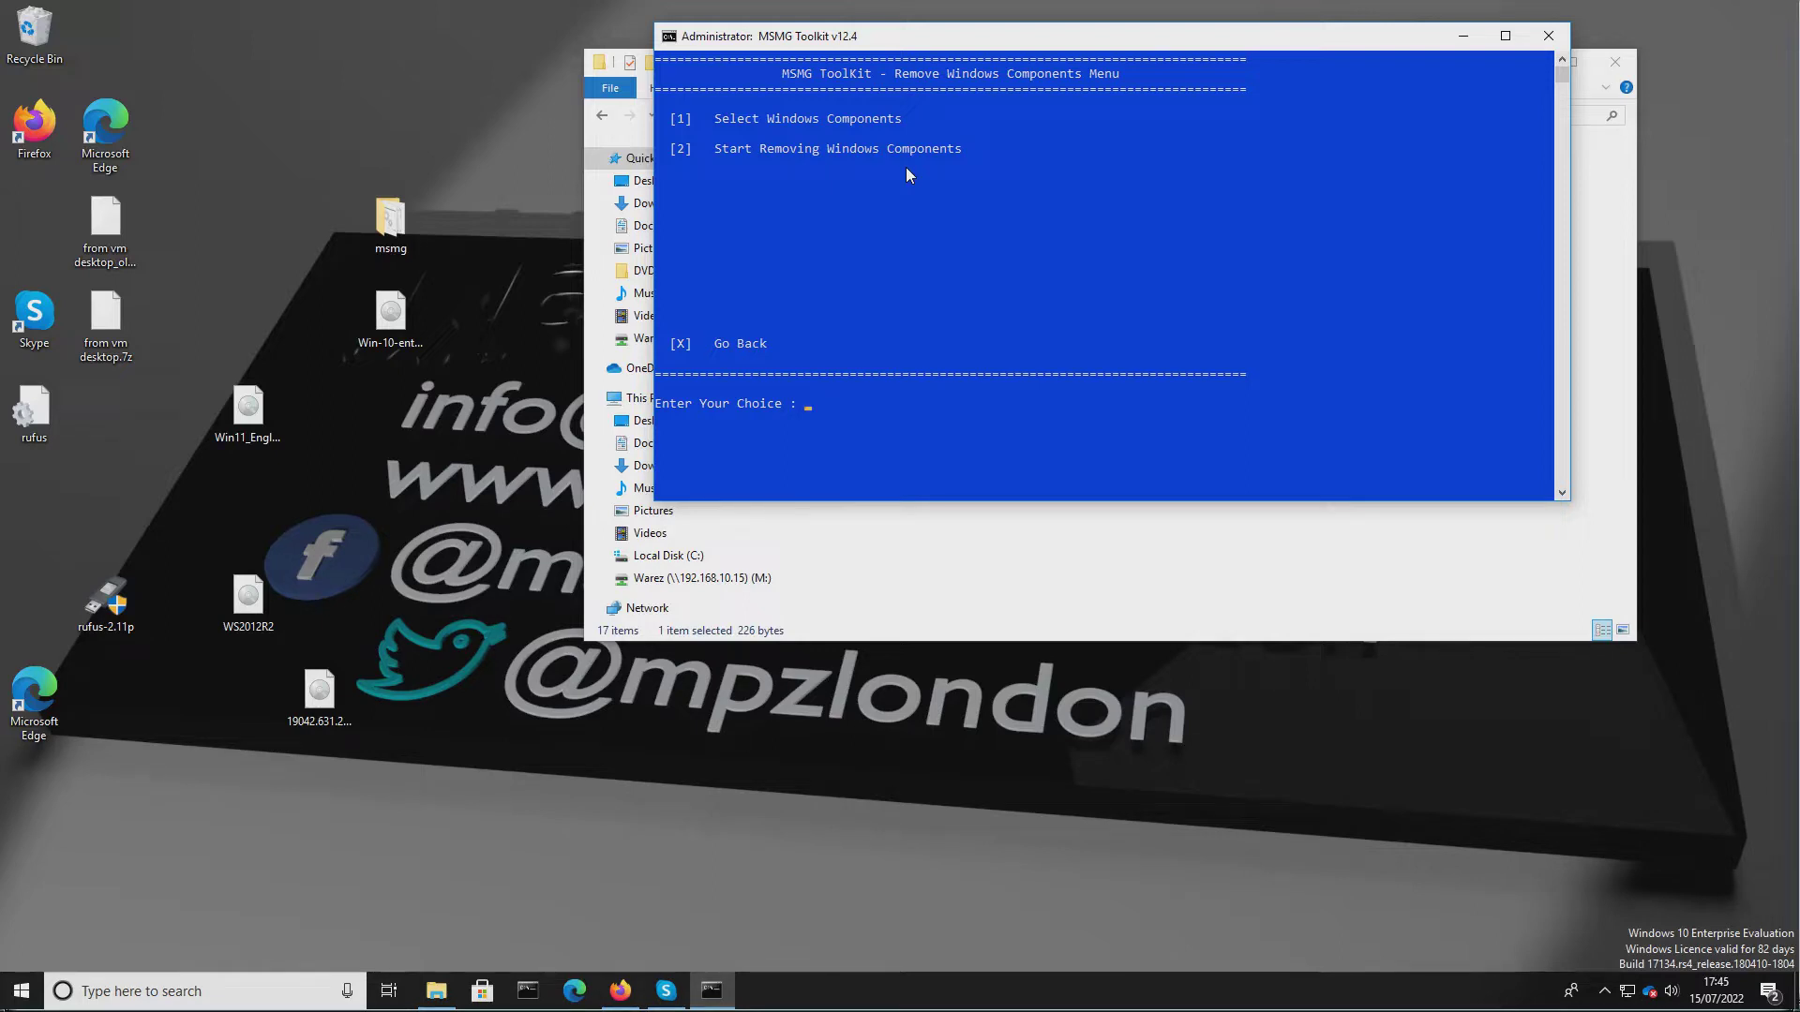
# Open the component selection and review the Internet components without changing them.
pyautogui.write('1')
pyautogui.press('Return')
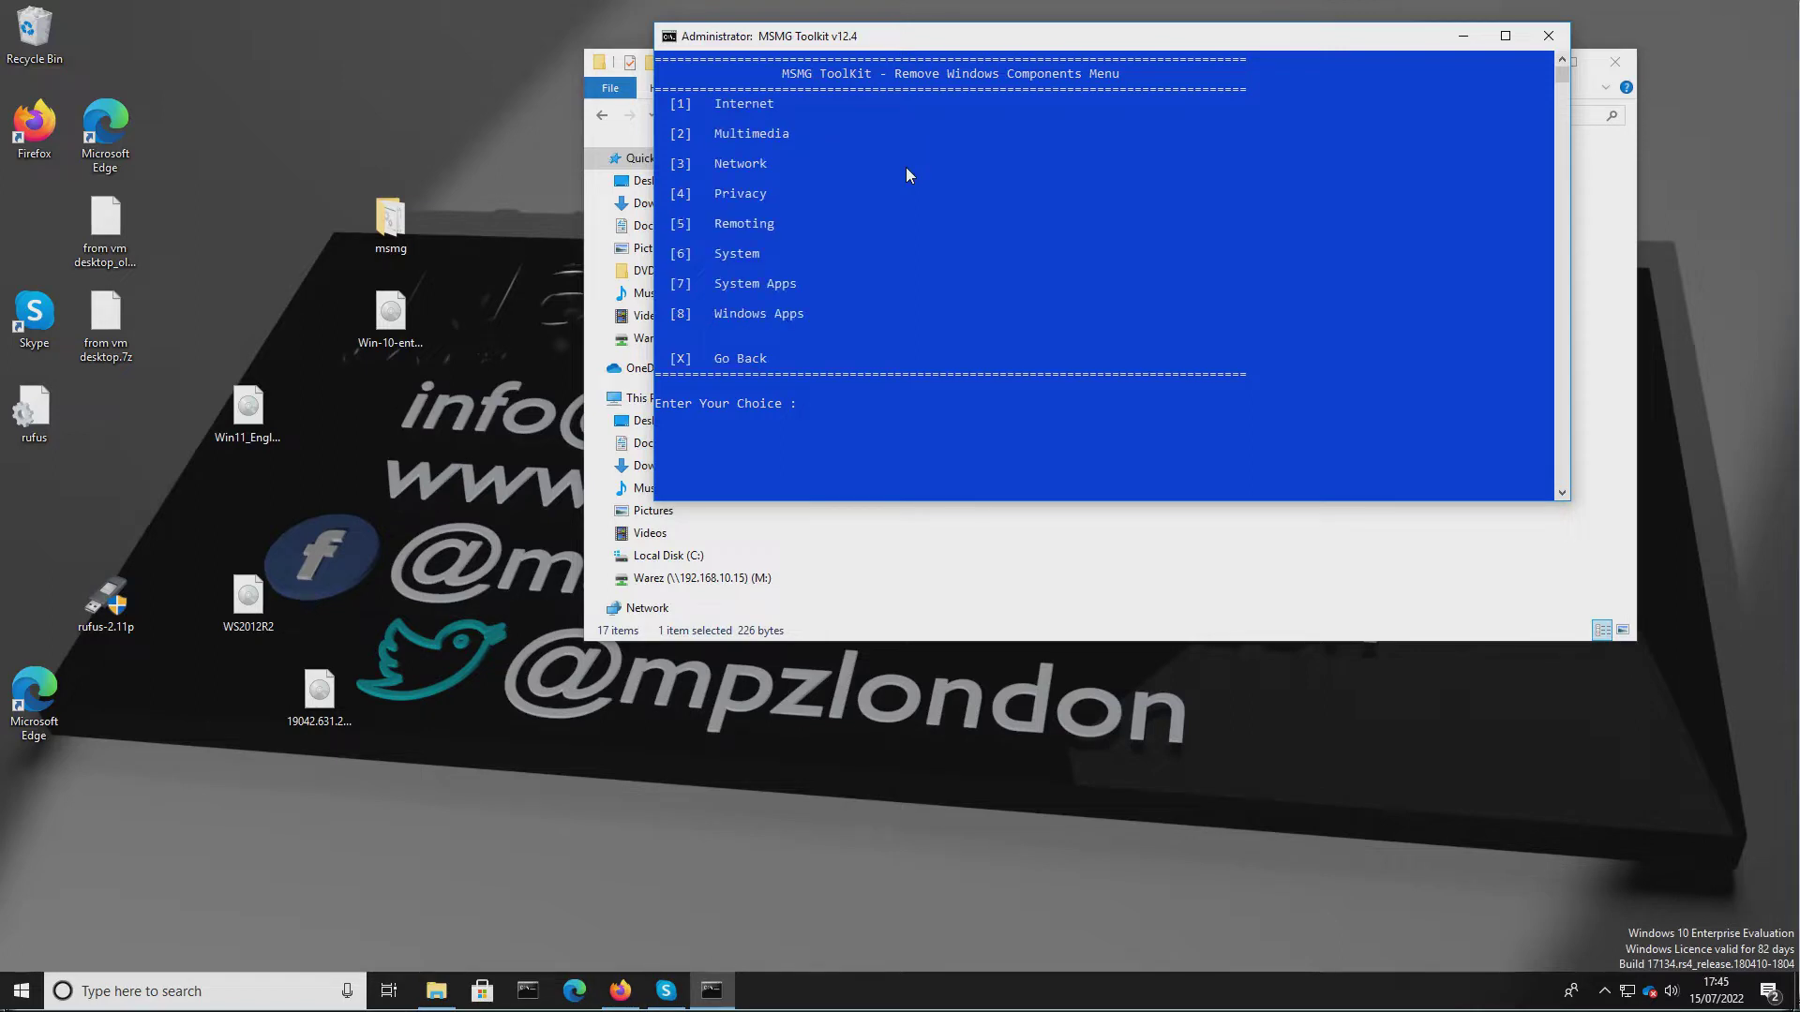
pyautogui.write('1')
pyautogui.press('Return')
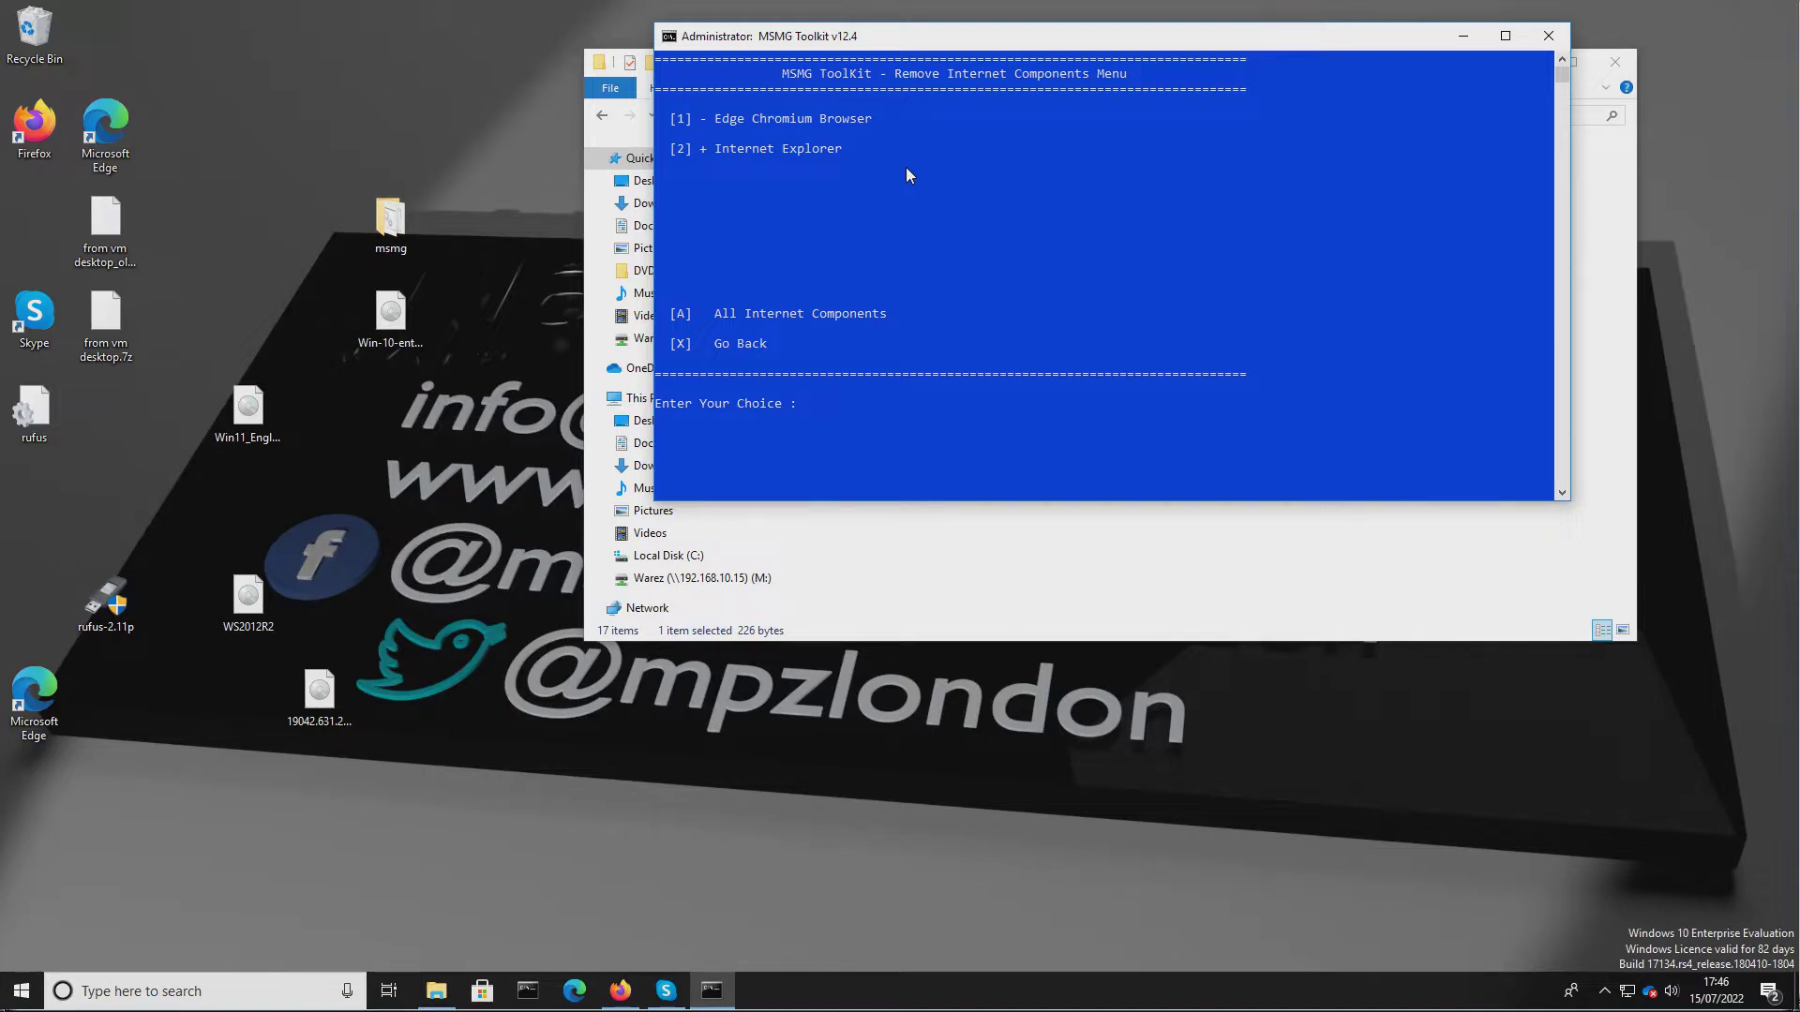
pyautogui.write('x')
pyautogui.press('Return')
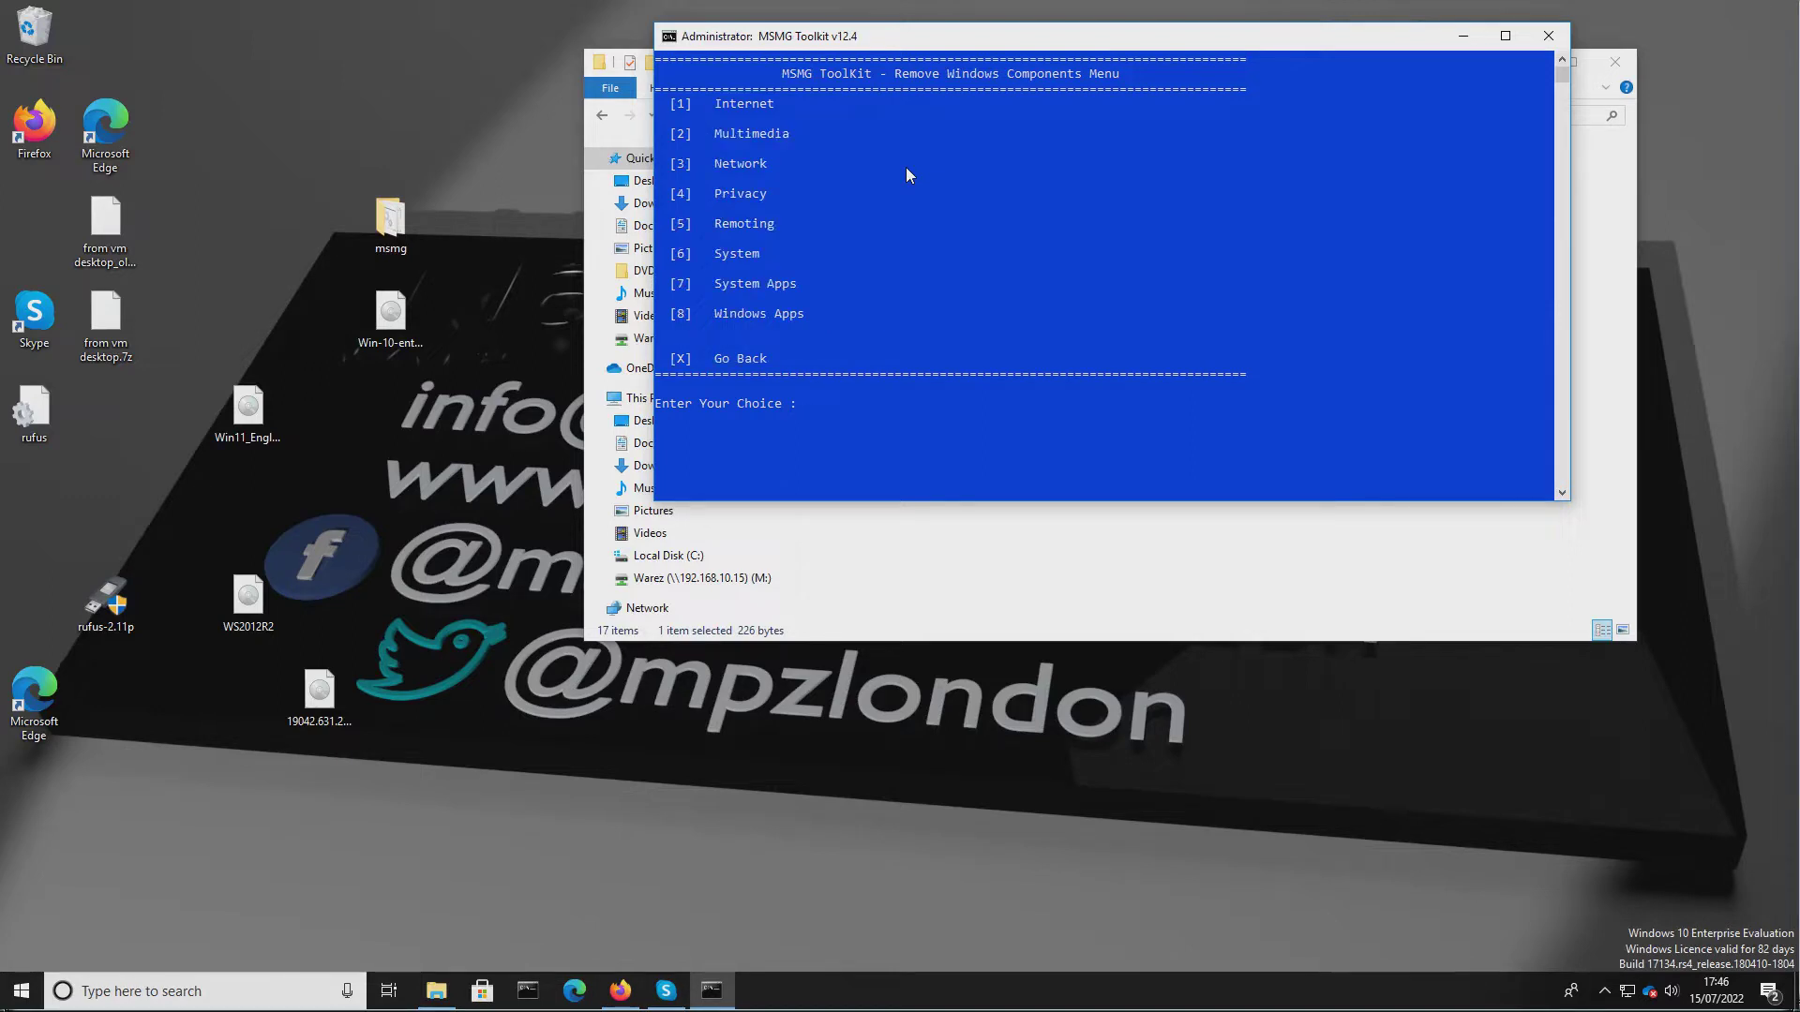
# In the Multimedia components, toggle Game Explorer, Speech Recognition and Windows System Assessment Tool, then go back.
pyautogui.write('2')
pyautogui.press('Return')
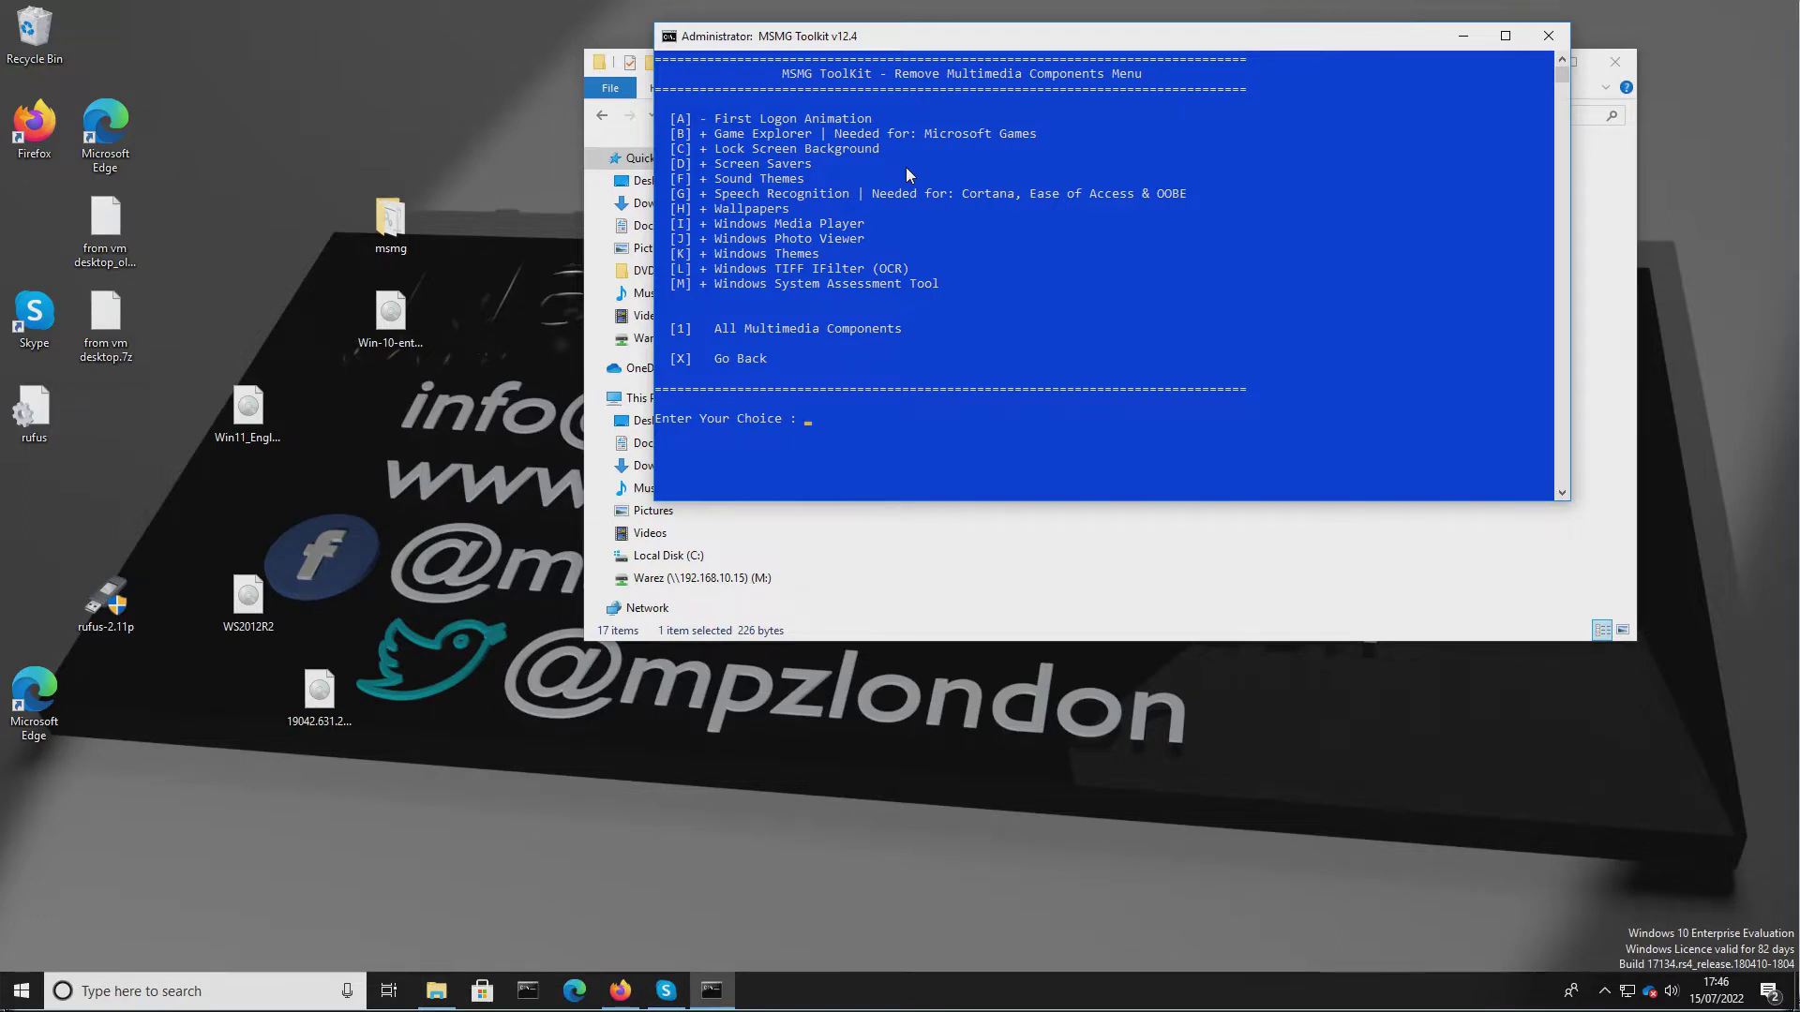
pyautogui.write('b')
pyautogui.press('Return')
pyautogui.press('Return')
pyautogui.write('G')
pyautogui.press('Return')
pyautogui.press('Return')
pyautogui.write('m')
pyautogui.press('Return')
pyautogui.write('x')
pyautogui.press('Return')
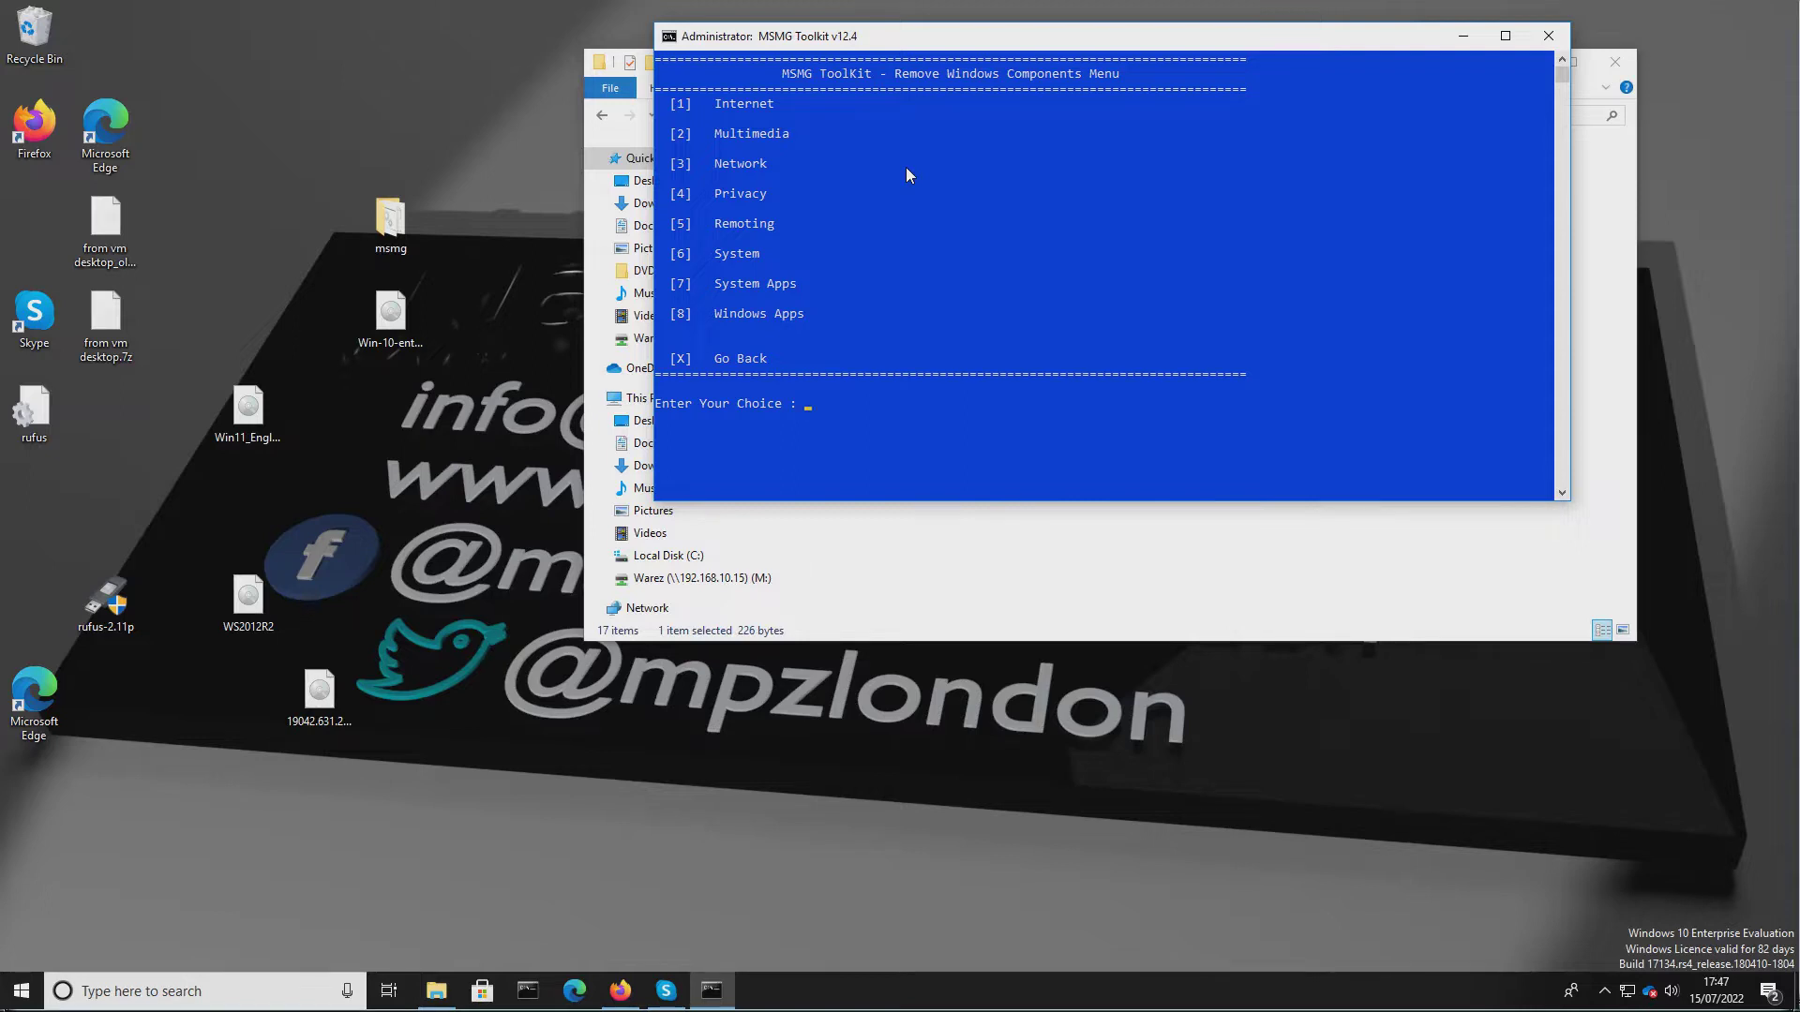
# Review the Network components and go back without changes.
pyautogui.write('3')
pyautogui.press('Return')
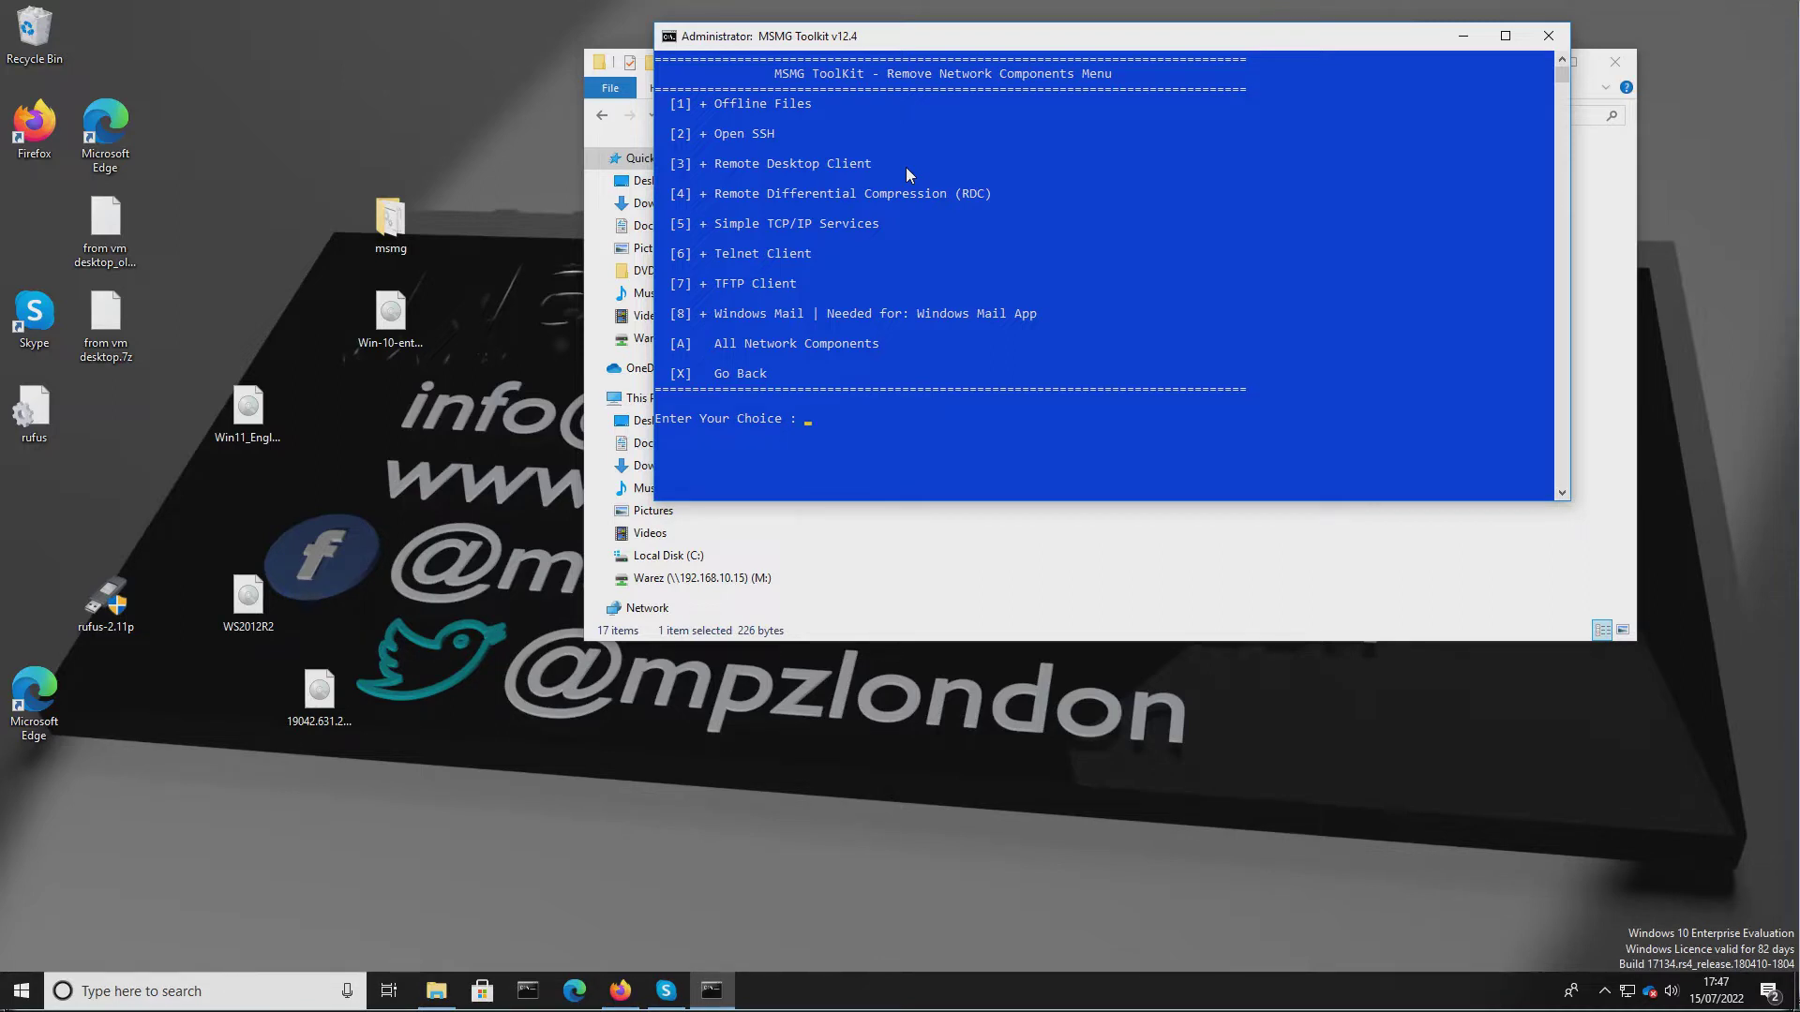
pyautogui.write('x')
pyautogui.press('Return')
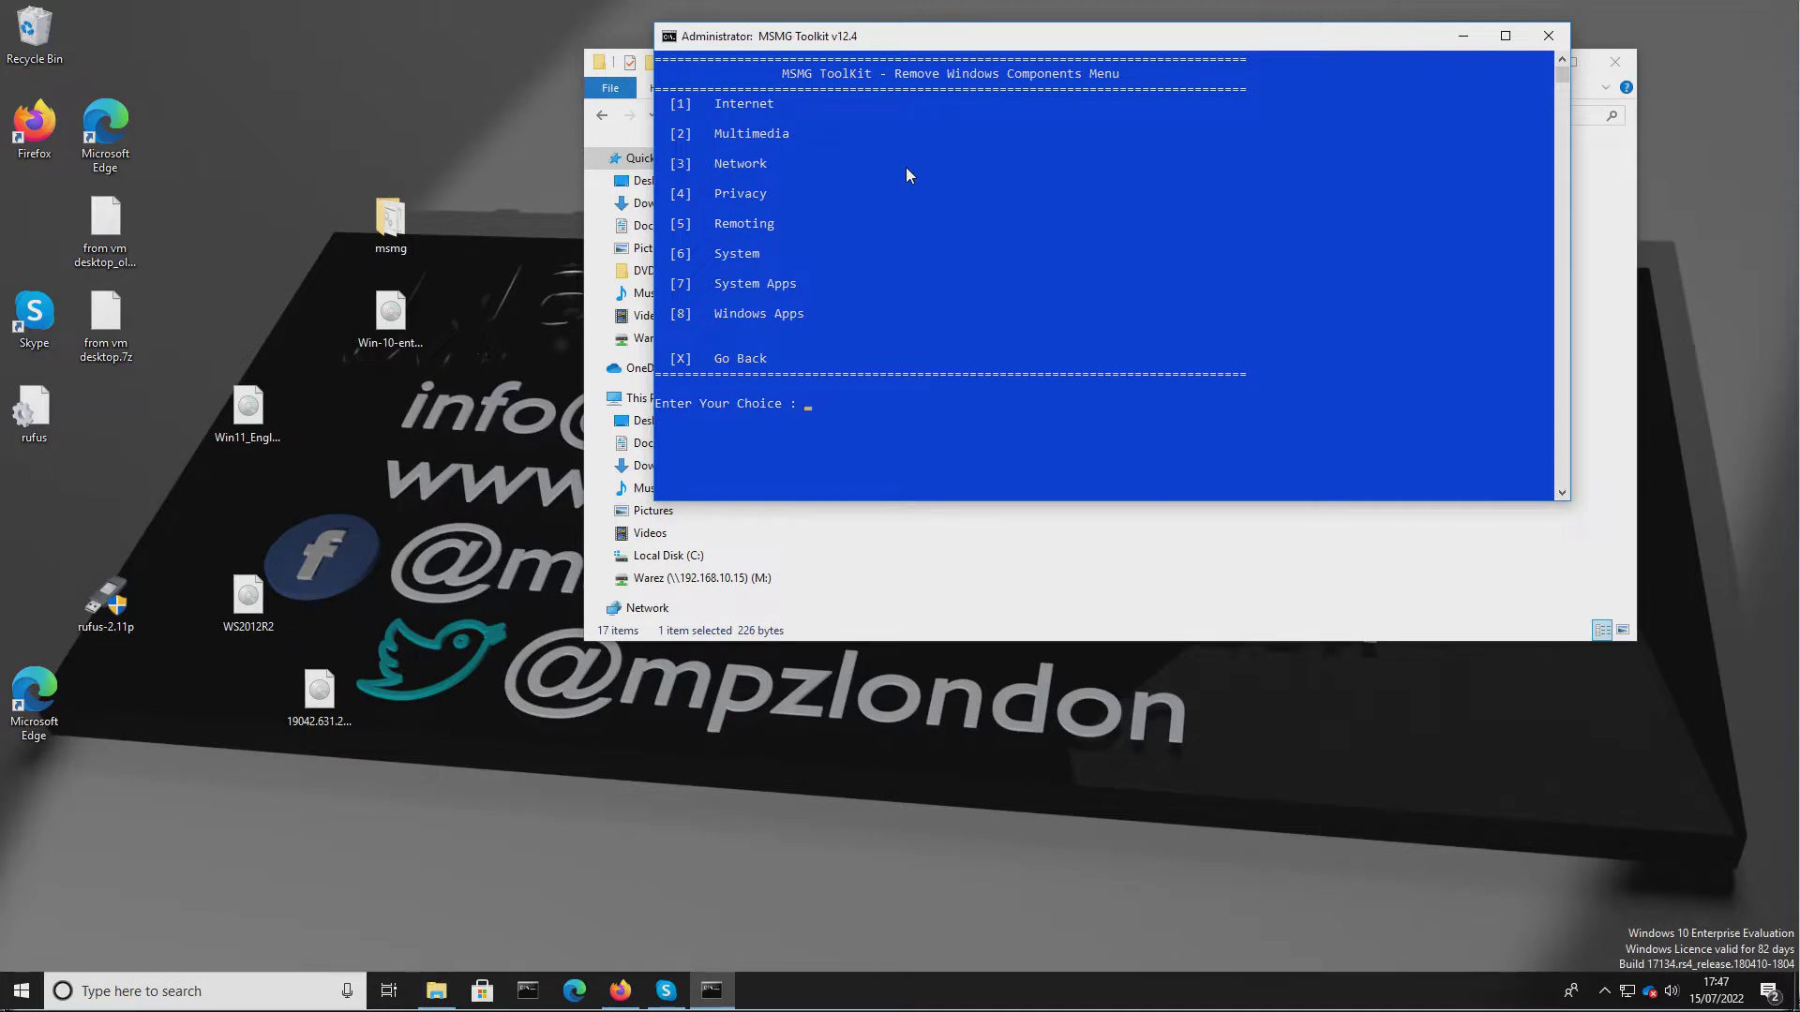
# In the Privacy components, toggle Windows Insider Hub, then go back.
pyautogui.write('4')
pyautogui.press('Return')
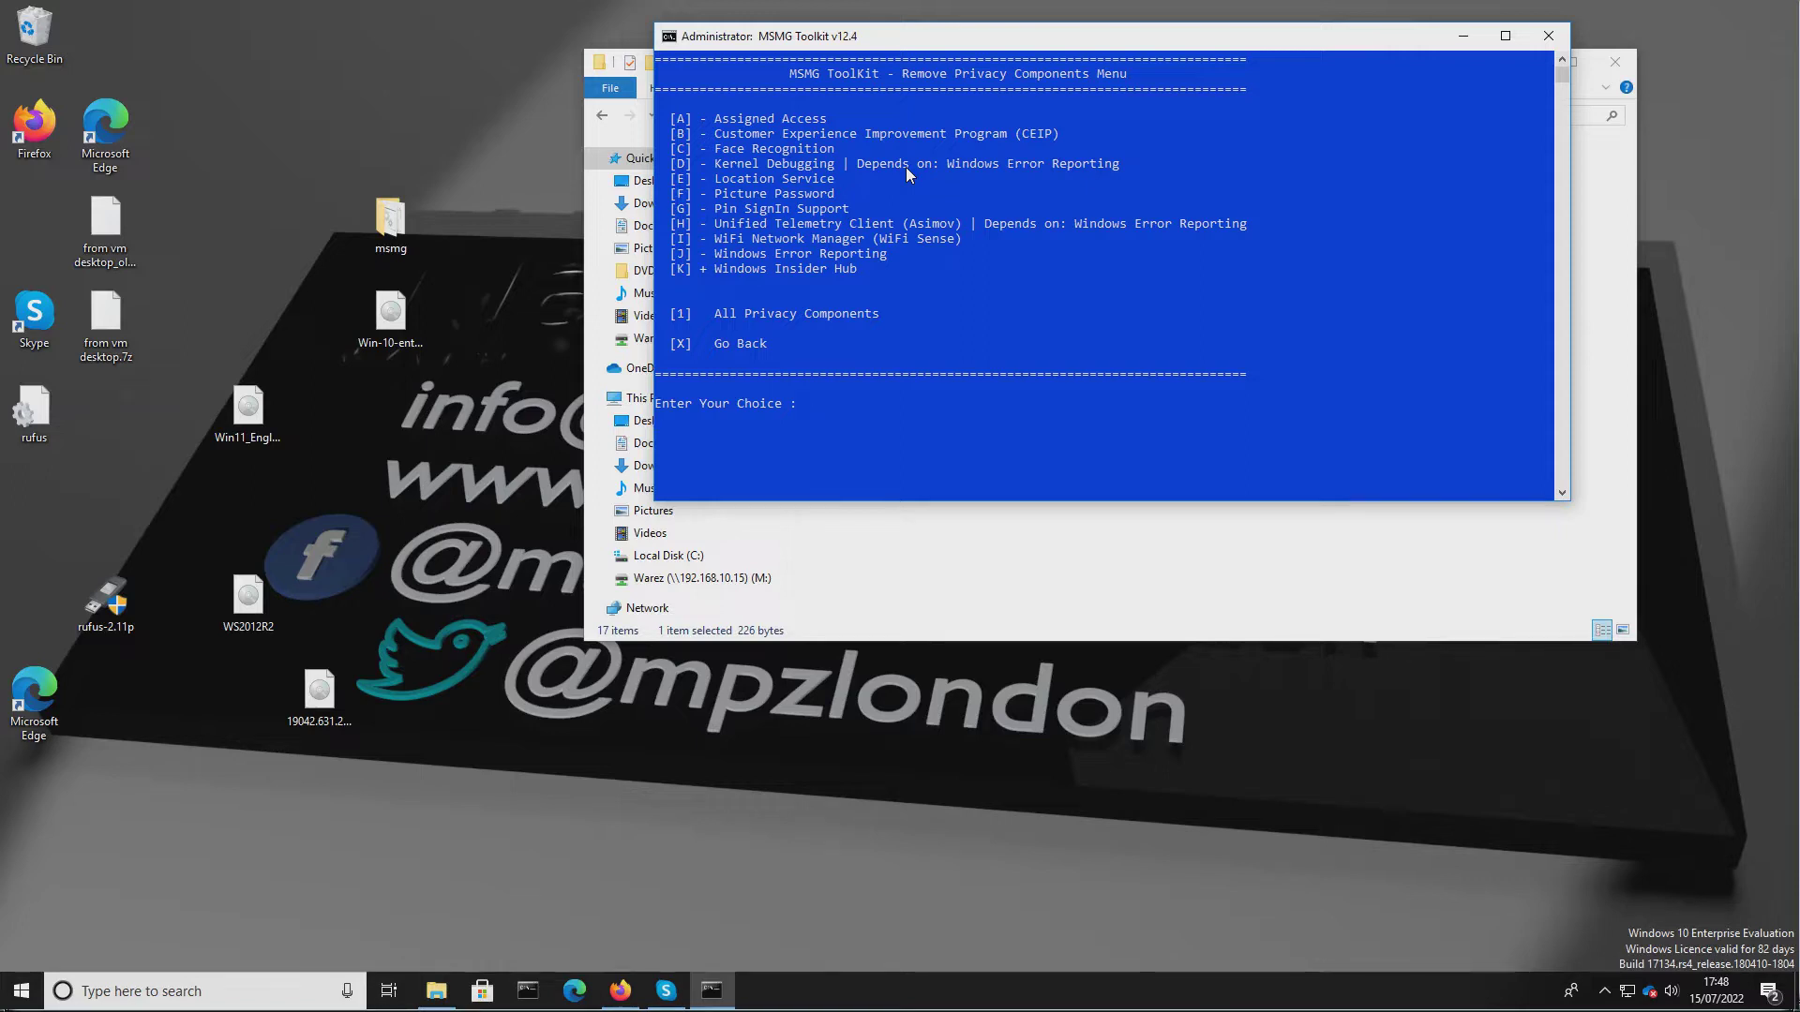
pyautogui.write('k')
pyautogui.press('Return')
pyautogui.write('X')
pyautogui.press('Return')
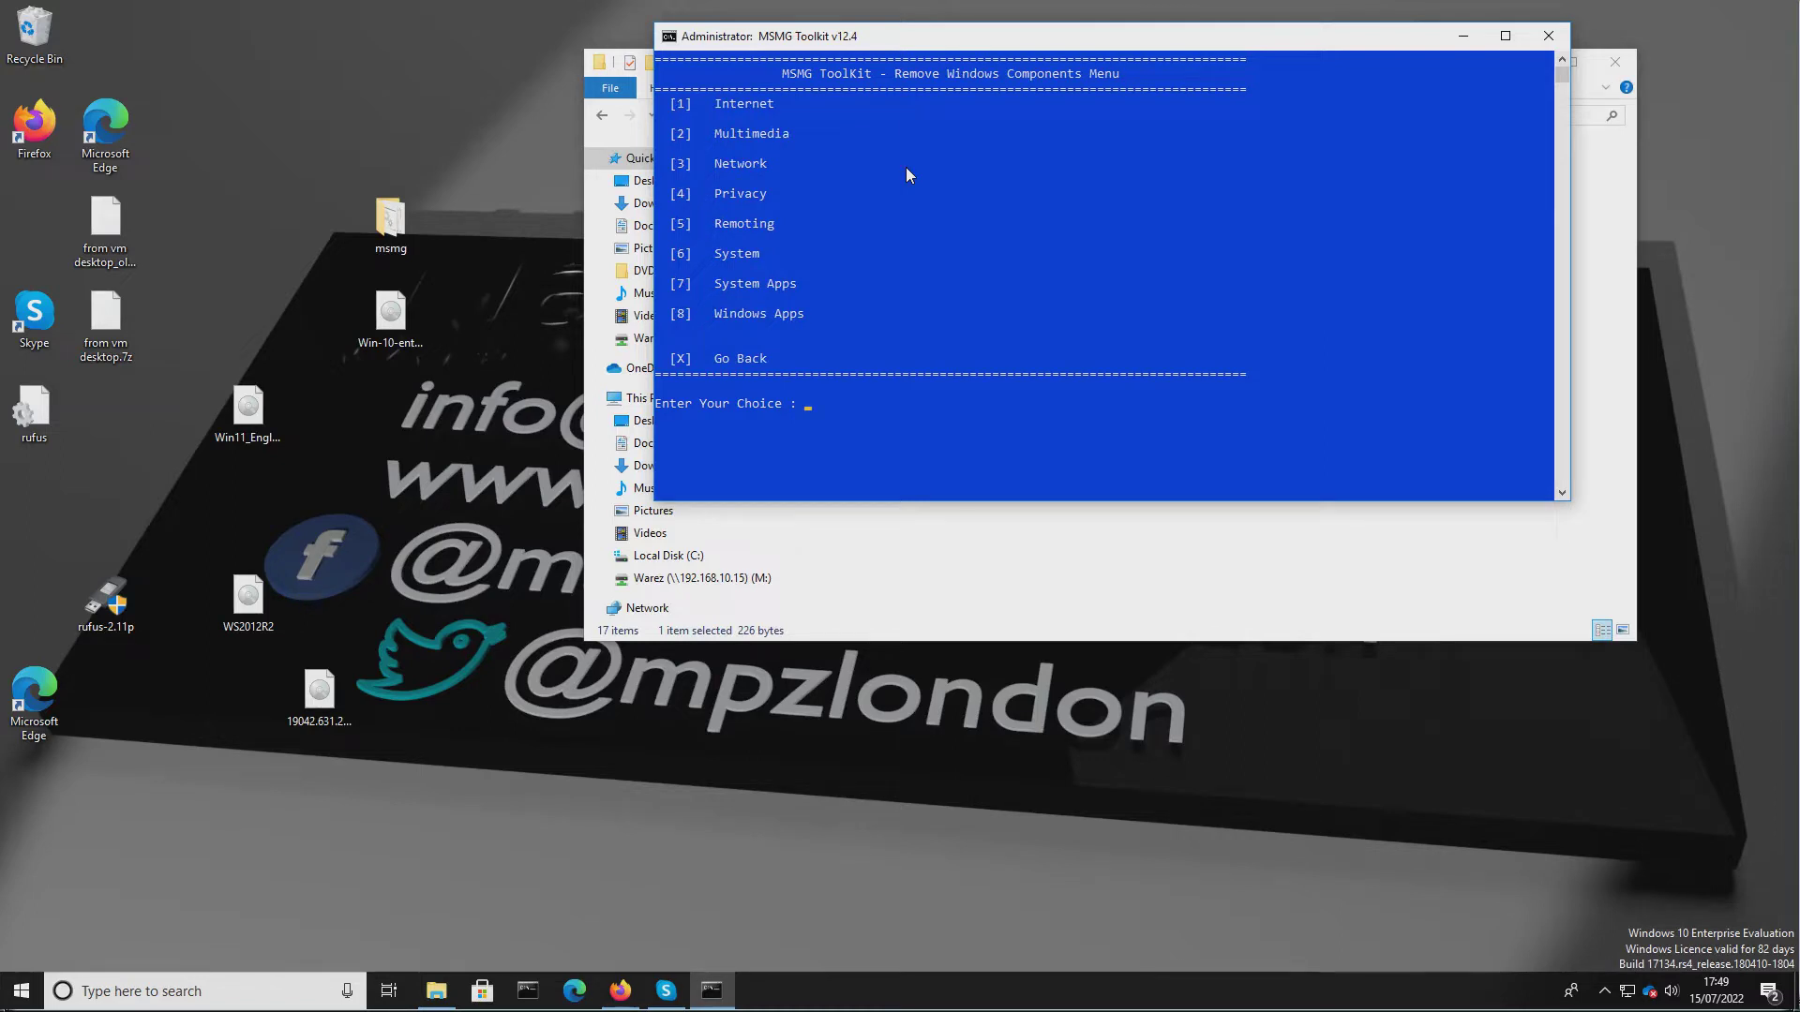
# In the Remoting components, toggle MultiPoint Connector, then go back.
pyautogui.write('5')
pyautogui.press('Return')
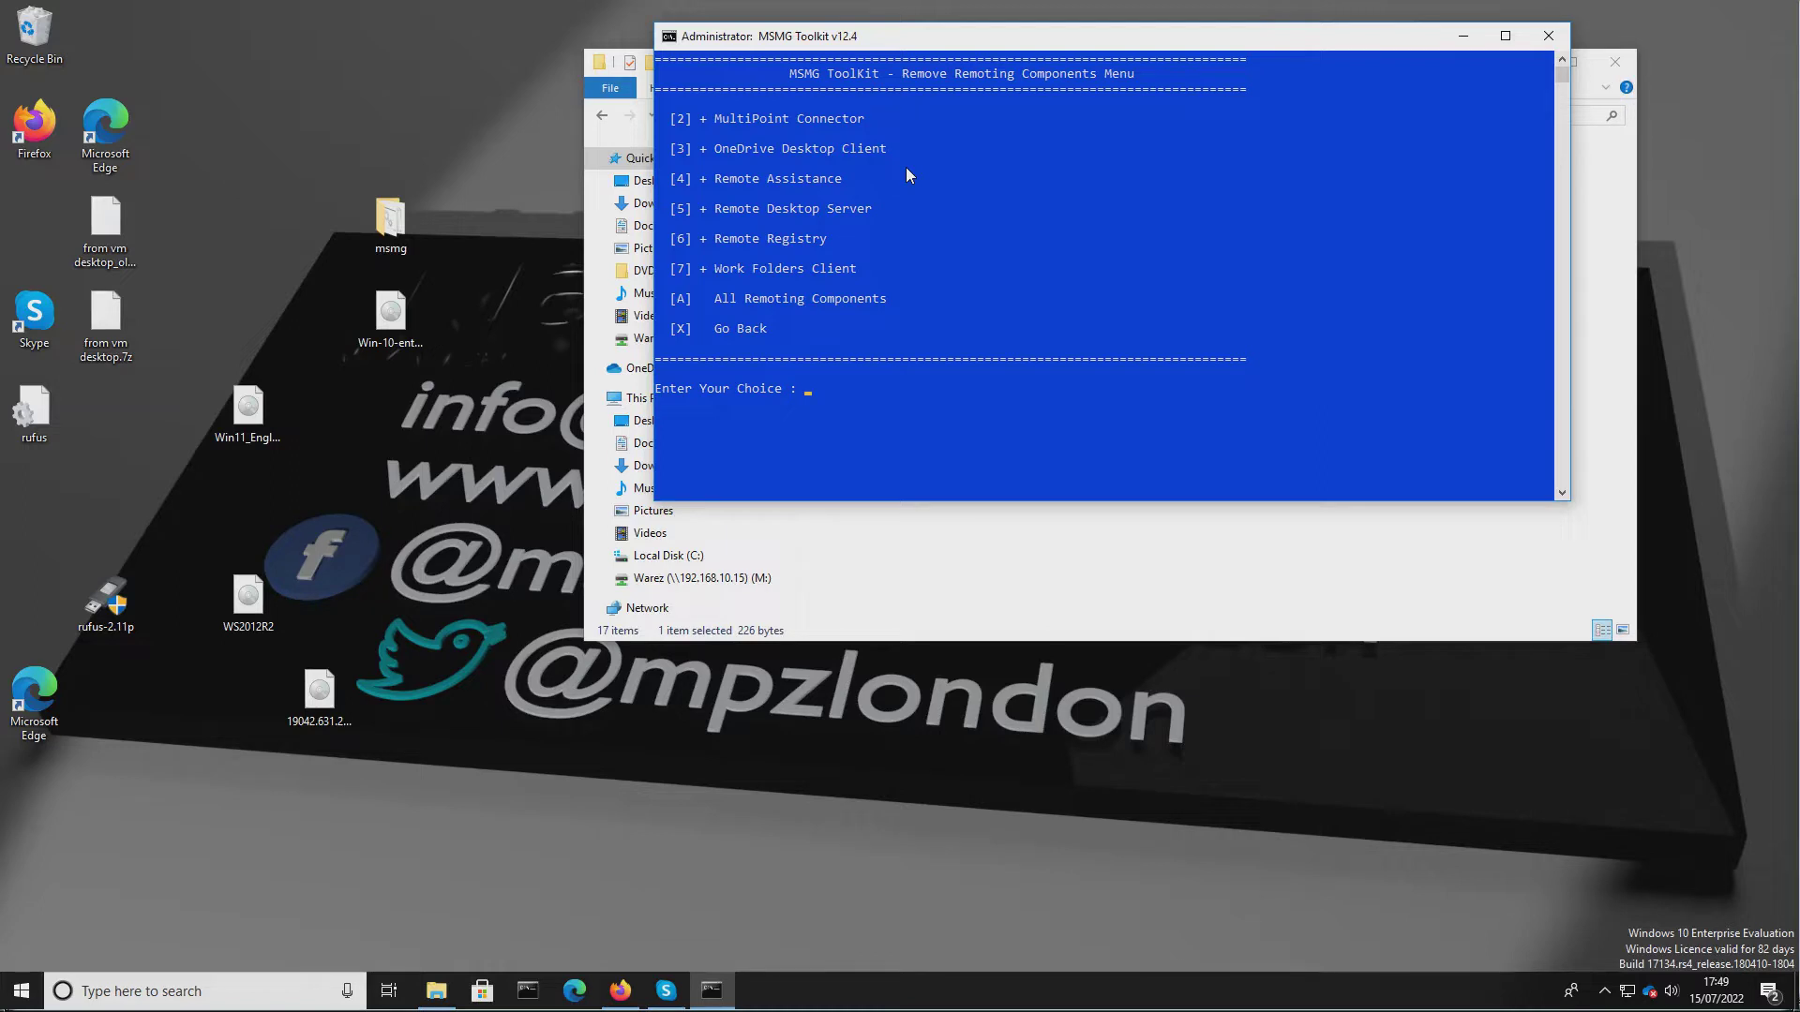
pyautogui.write('2')
pyautogui.press('Return')
pyautogui.write('x')
pyautogui.press('Return')
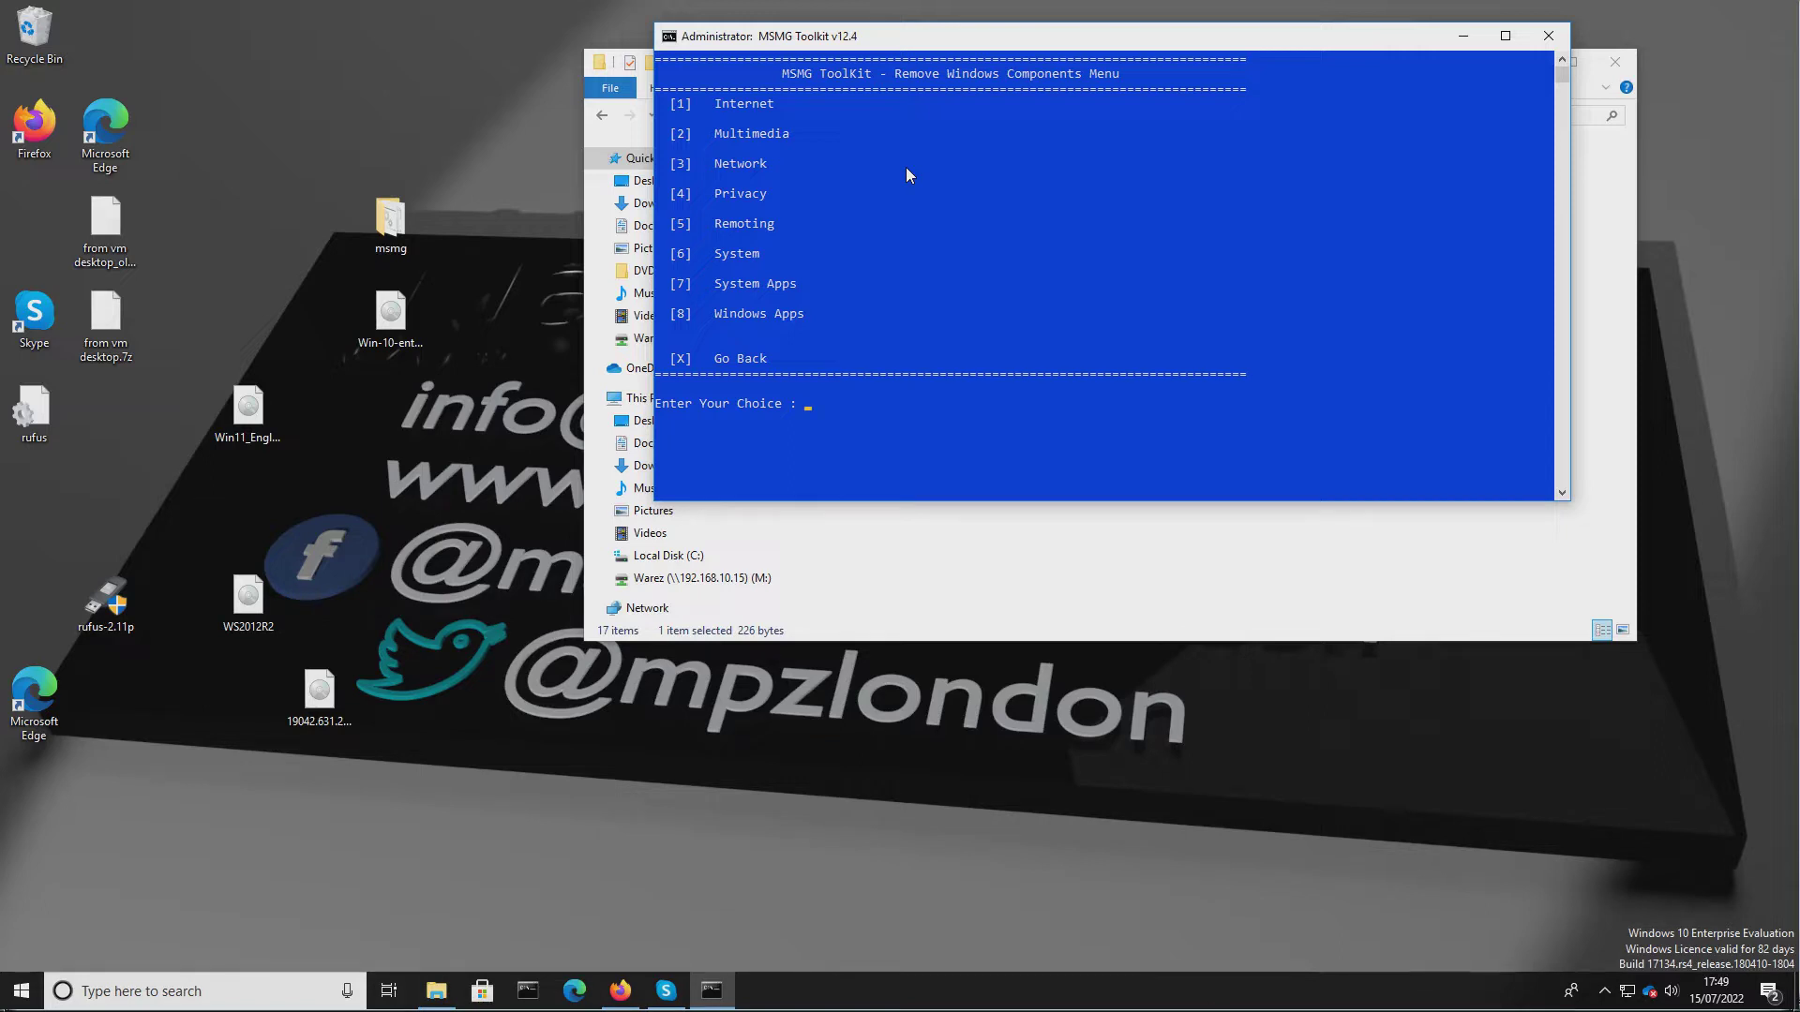
# In the System components, toggle Device Lockdown (Embedded Experience), then go back.
pyautogui.write('6')
pyautogui.press('Return')
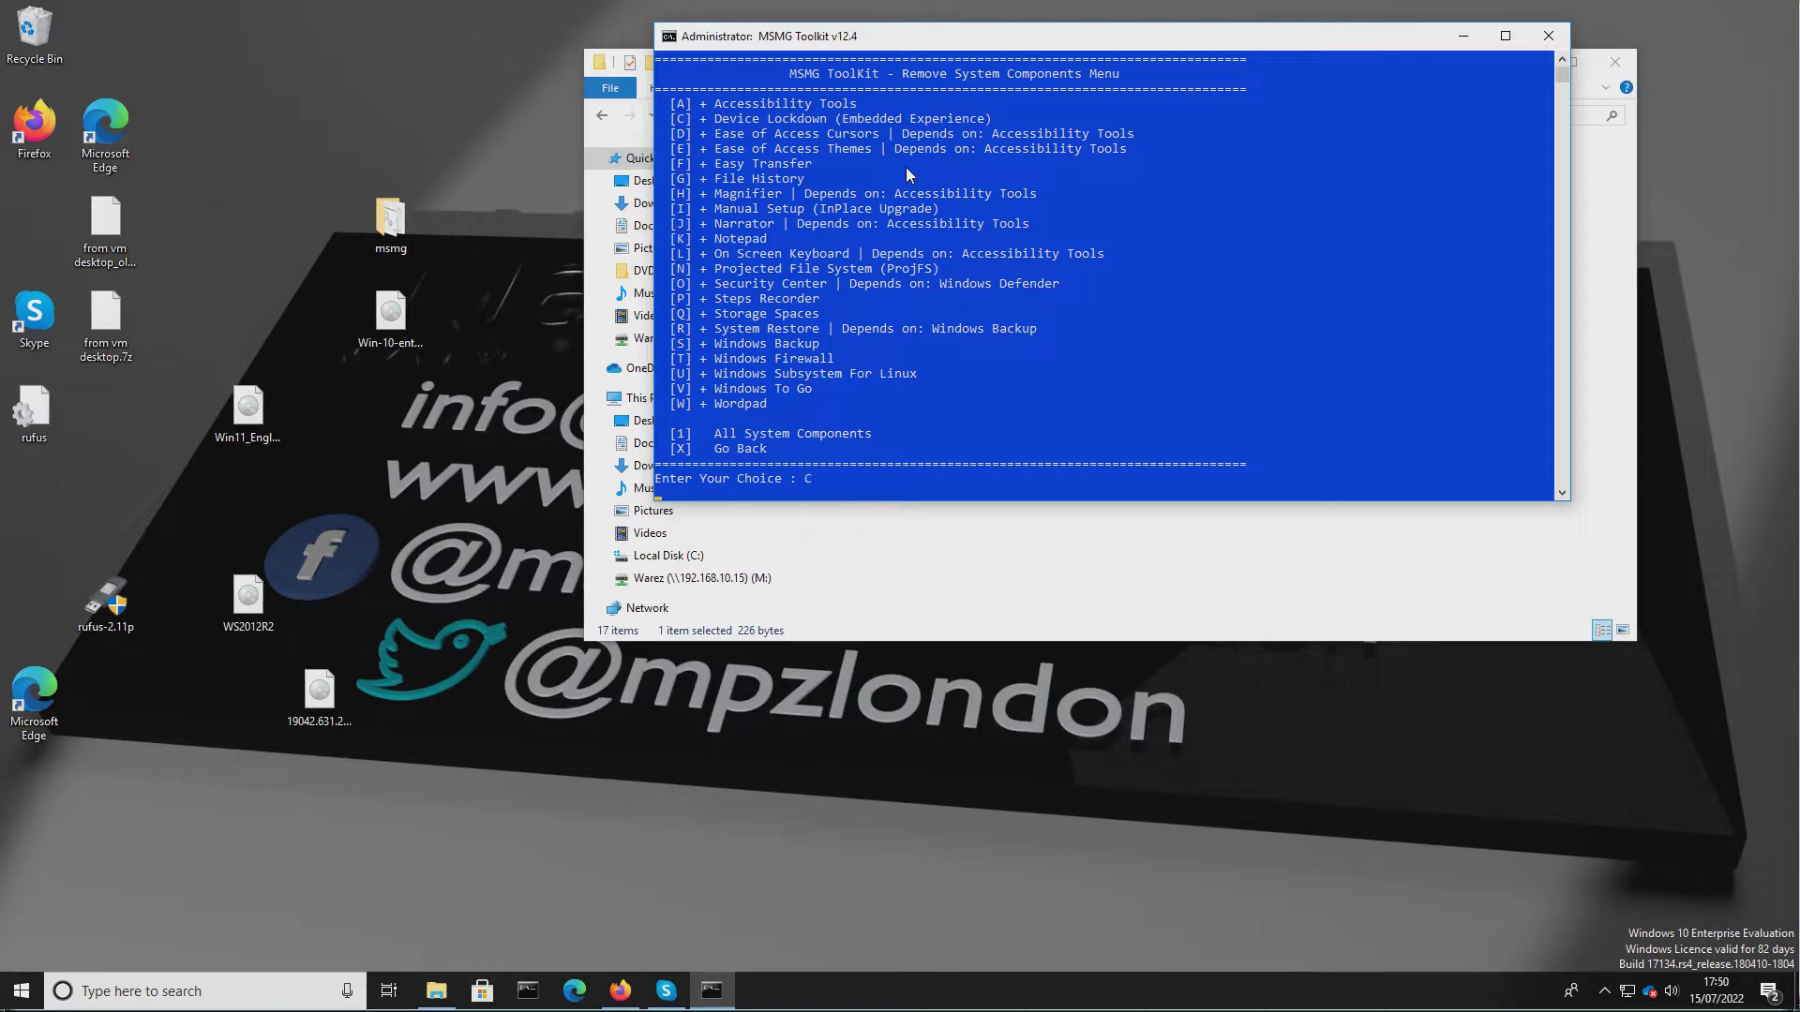
pyautogui.press('Return')
pyautogui.press('x')
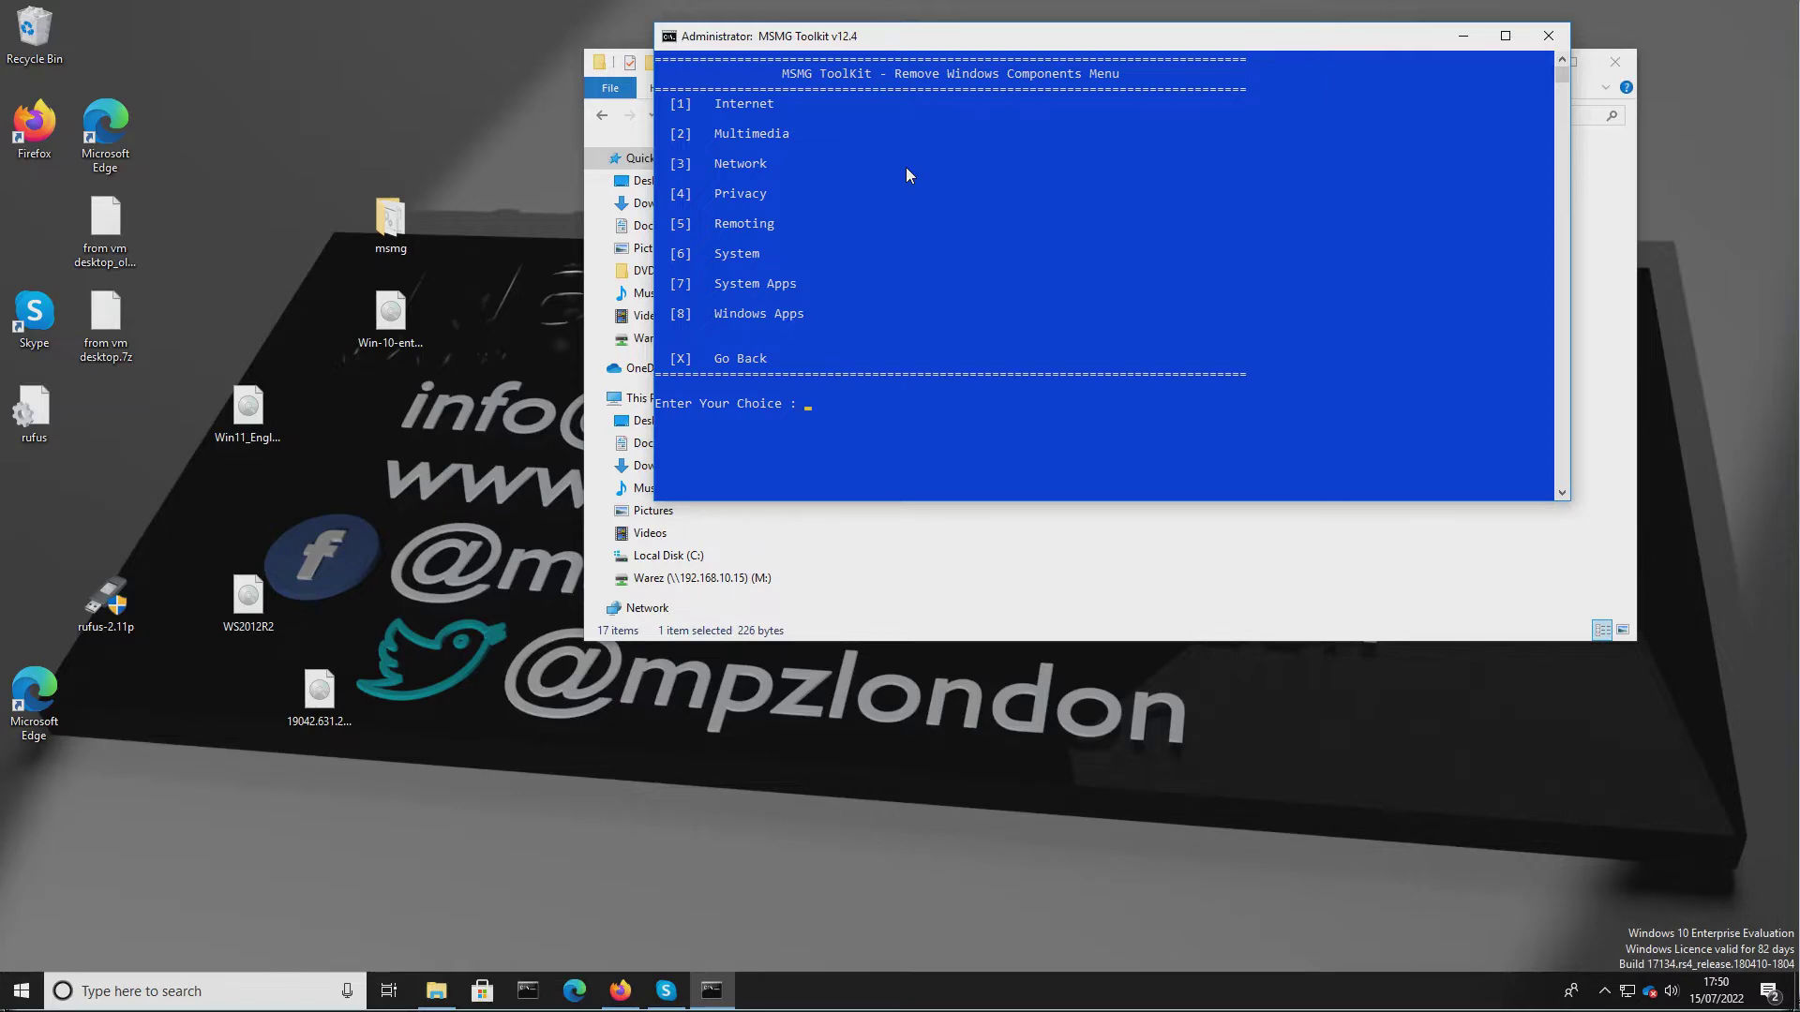
# Open the System Apps list and toggle the unwanted system apps by their numbers, then go back.
pyautogui.press('7')
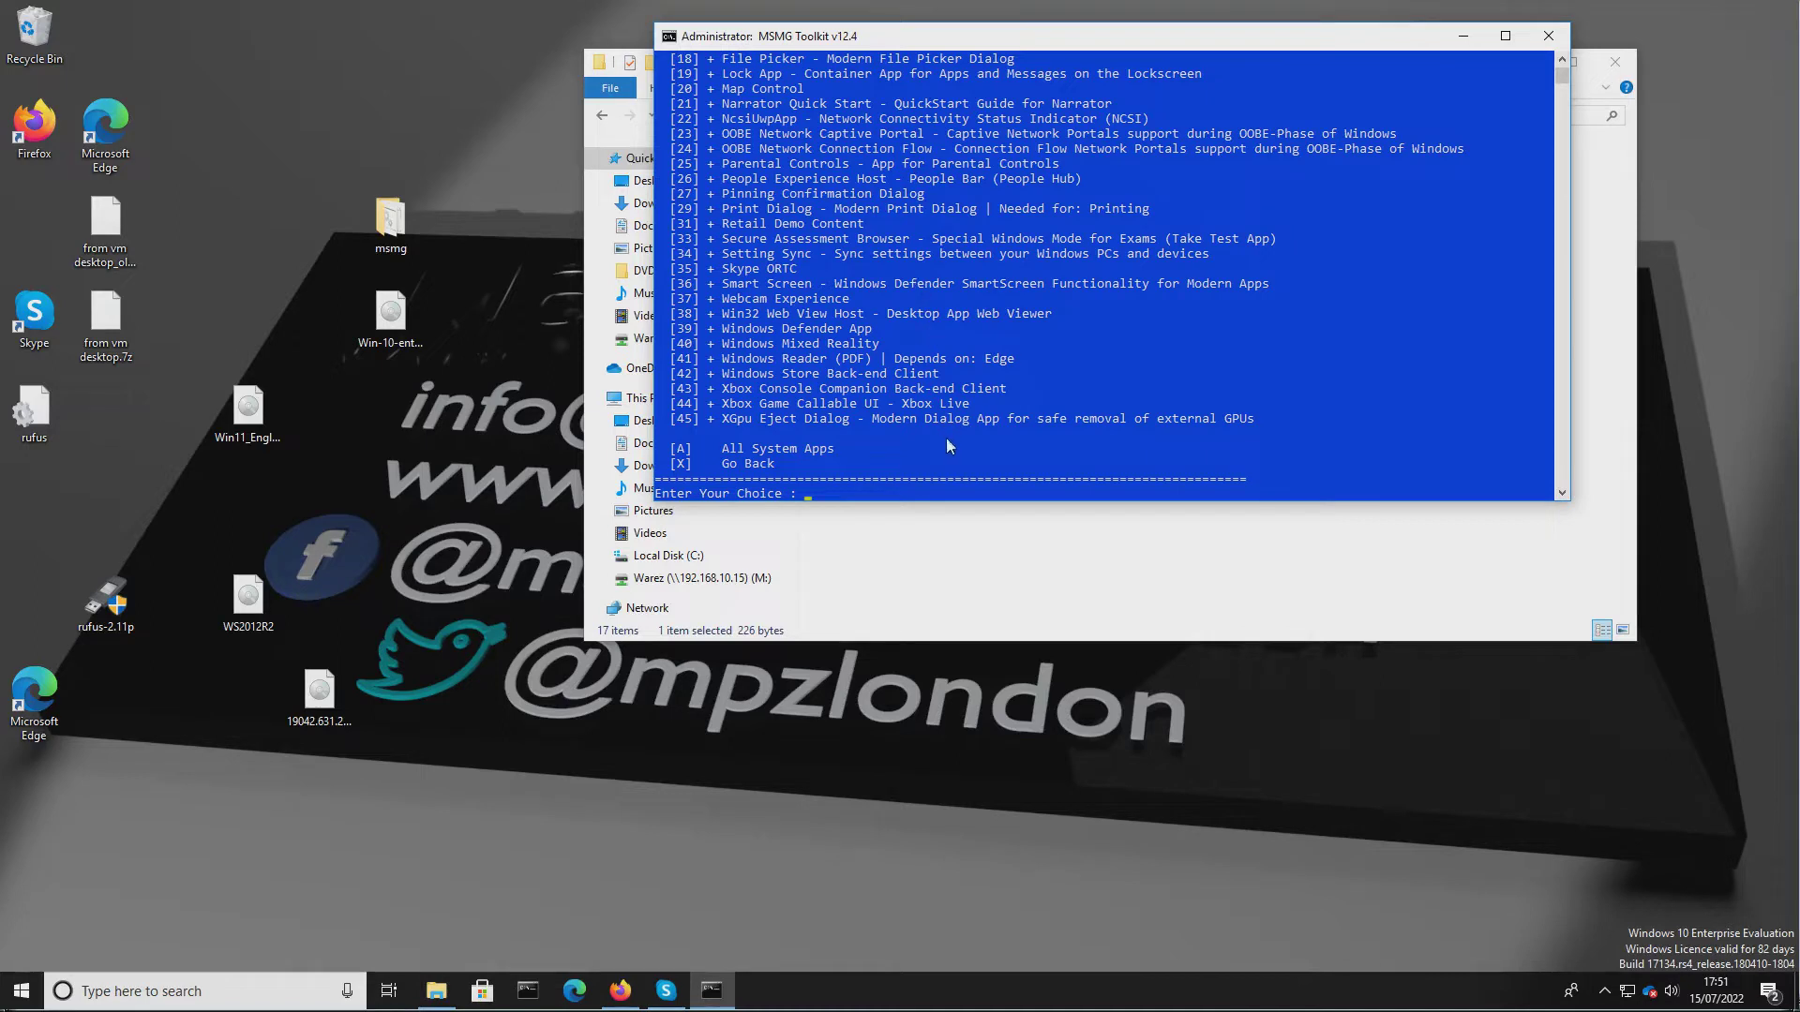
pyautogui.moveTo(990, 505); pyautogui.dragTo(1001, 826)
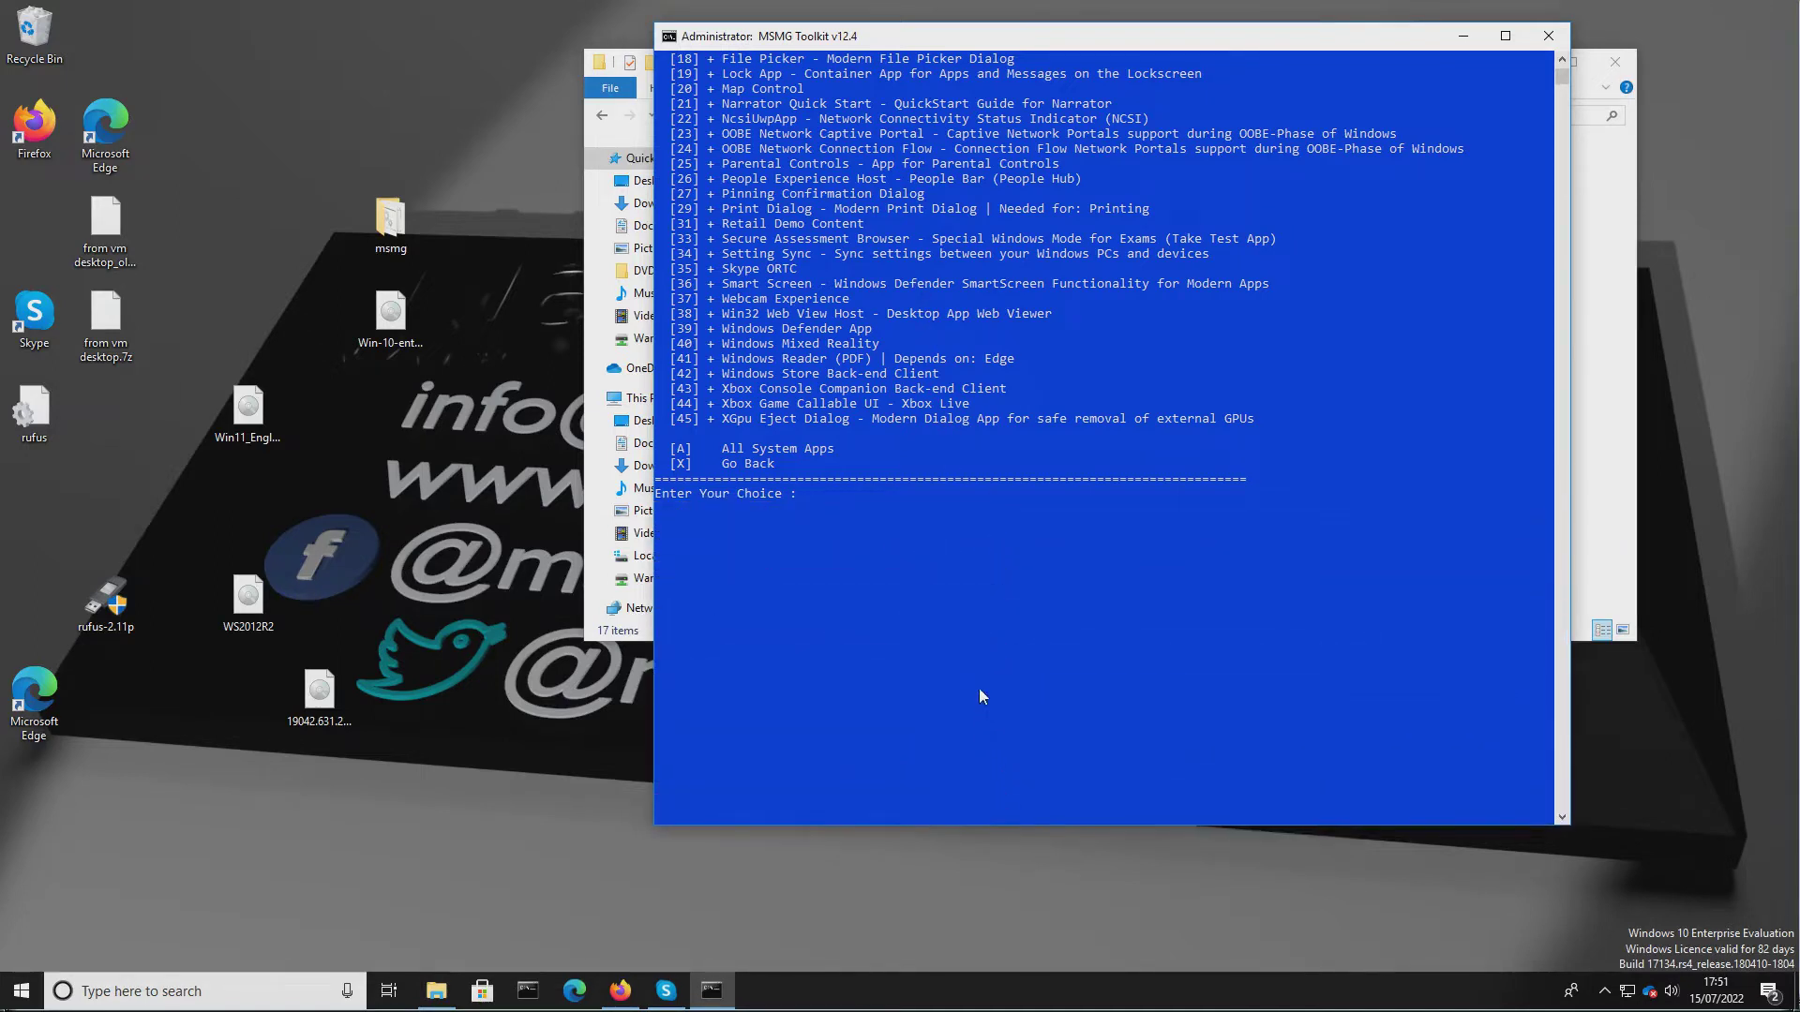
pyautogui.write('1,6')
pyautogui.scroll(5, 988, 673)
pyautogui.scroll(2, 990, 683)
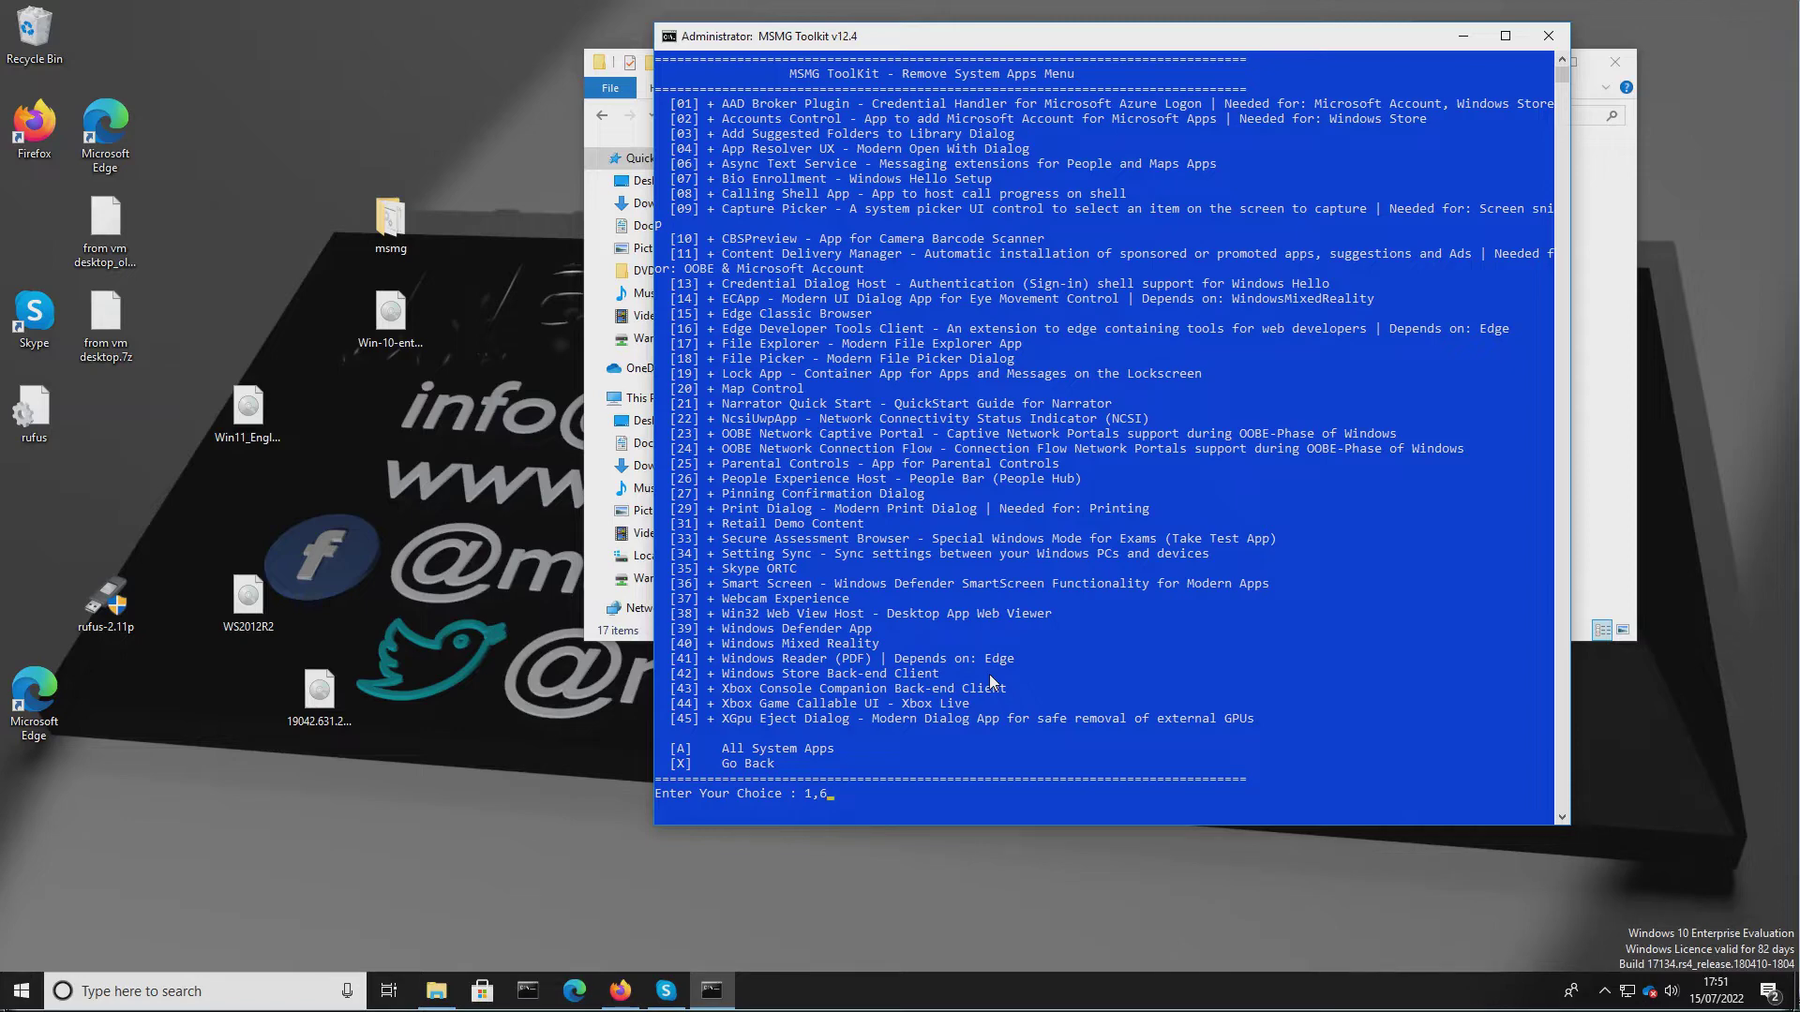
pyautogui.press('BackSpace')
pyautogui.press('BackSpace')
pyautogui.write('03')
pyautogui.press('BackSpace')
pyautogui.press('BackSpace')
pyautogui.write('04')
pyautogui.press('Return')
pyautogui.write('06')
pyautogui.press('Return')
pyautogui.write('07')
pyautogui.press('BackSpace')
pyautogui.press('BackSpace')
pyautogui.write('11')
pyautogui.write('13')
pyautogui.press('Return')
pyautogui.write('1415')
pyautogui.press('Return')
pyautogui.write('1718')
pyautogui.write('9')
pyautogui.press('BackSpace')
pyautogui.press('BackSpace')
pyautogui.write('20')
pyautogui.press('BackSpace')
pyautogui.press('BackSpace')
pyautogui.write('23')
pyautogui.press('BackSpace')
pyautogui.press('BackSpace')
pyautogui.write('24')
pyautogui.press('BackSpace')
pyautogui.press('BackSpace')
pyautogui.write('2')
pyautogui.press('Return')
pyautogui.write('31')
pyautogui.press('Return')
pyautogui.write('34')
pyautogui.press('BackSpace')
pyautogui.press('BackSpace')
pyautogui.write('35')
pyautogui.press('BackSpace')
pyautogui.press('BackSpace')
pyautogui.write('36')
pyautogui.press('BackSpace')
pyautogui.press('BackSpace')
pyautogui.write('37')
pyautogui.press('Return')
pyautogui.write('40')
pyautogui.press('Return')
pyautogui.write('4344')
pyautogui.press('Return')
pyautogui.write('45')
pyautogui.write('x')
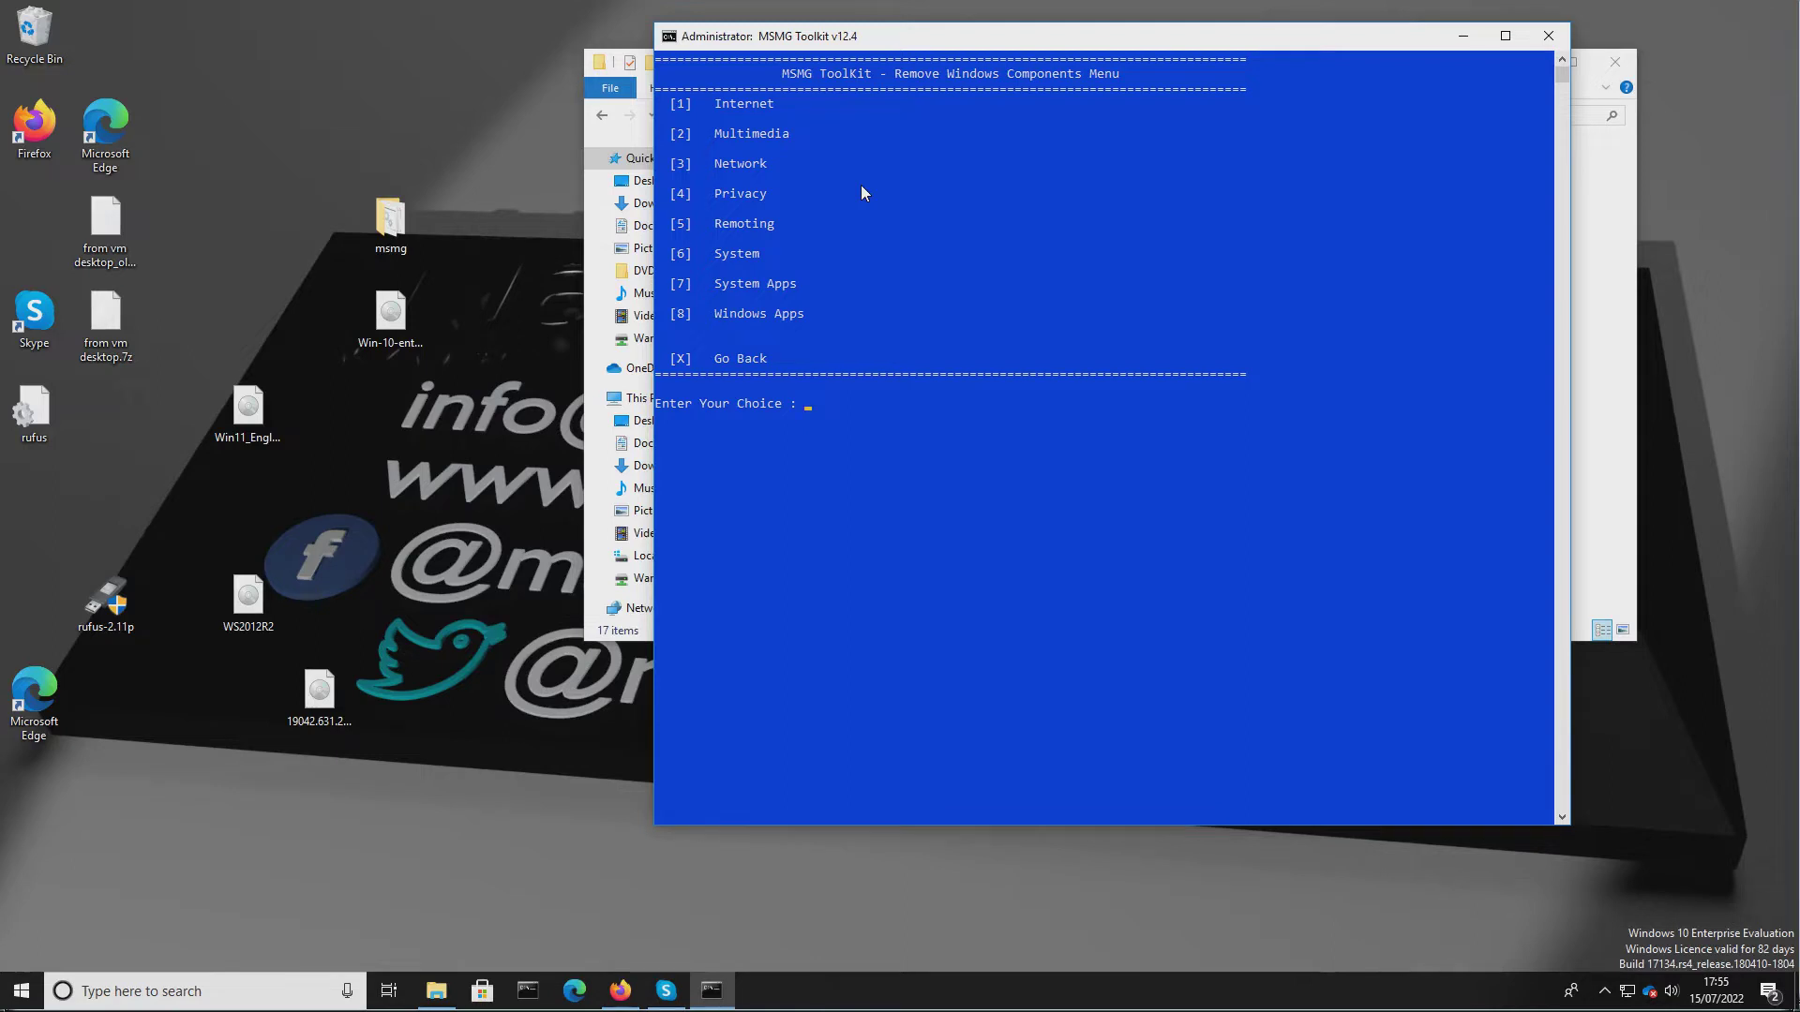
pyautogui.write('8')
# In Windows Apps, toggle entries 08, 01, 17, 22, 24, 33, 35 and 38, then go back.
pyautogui.press('Return')
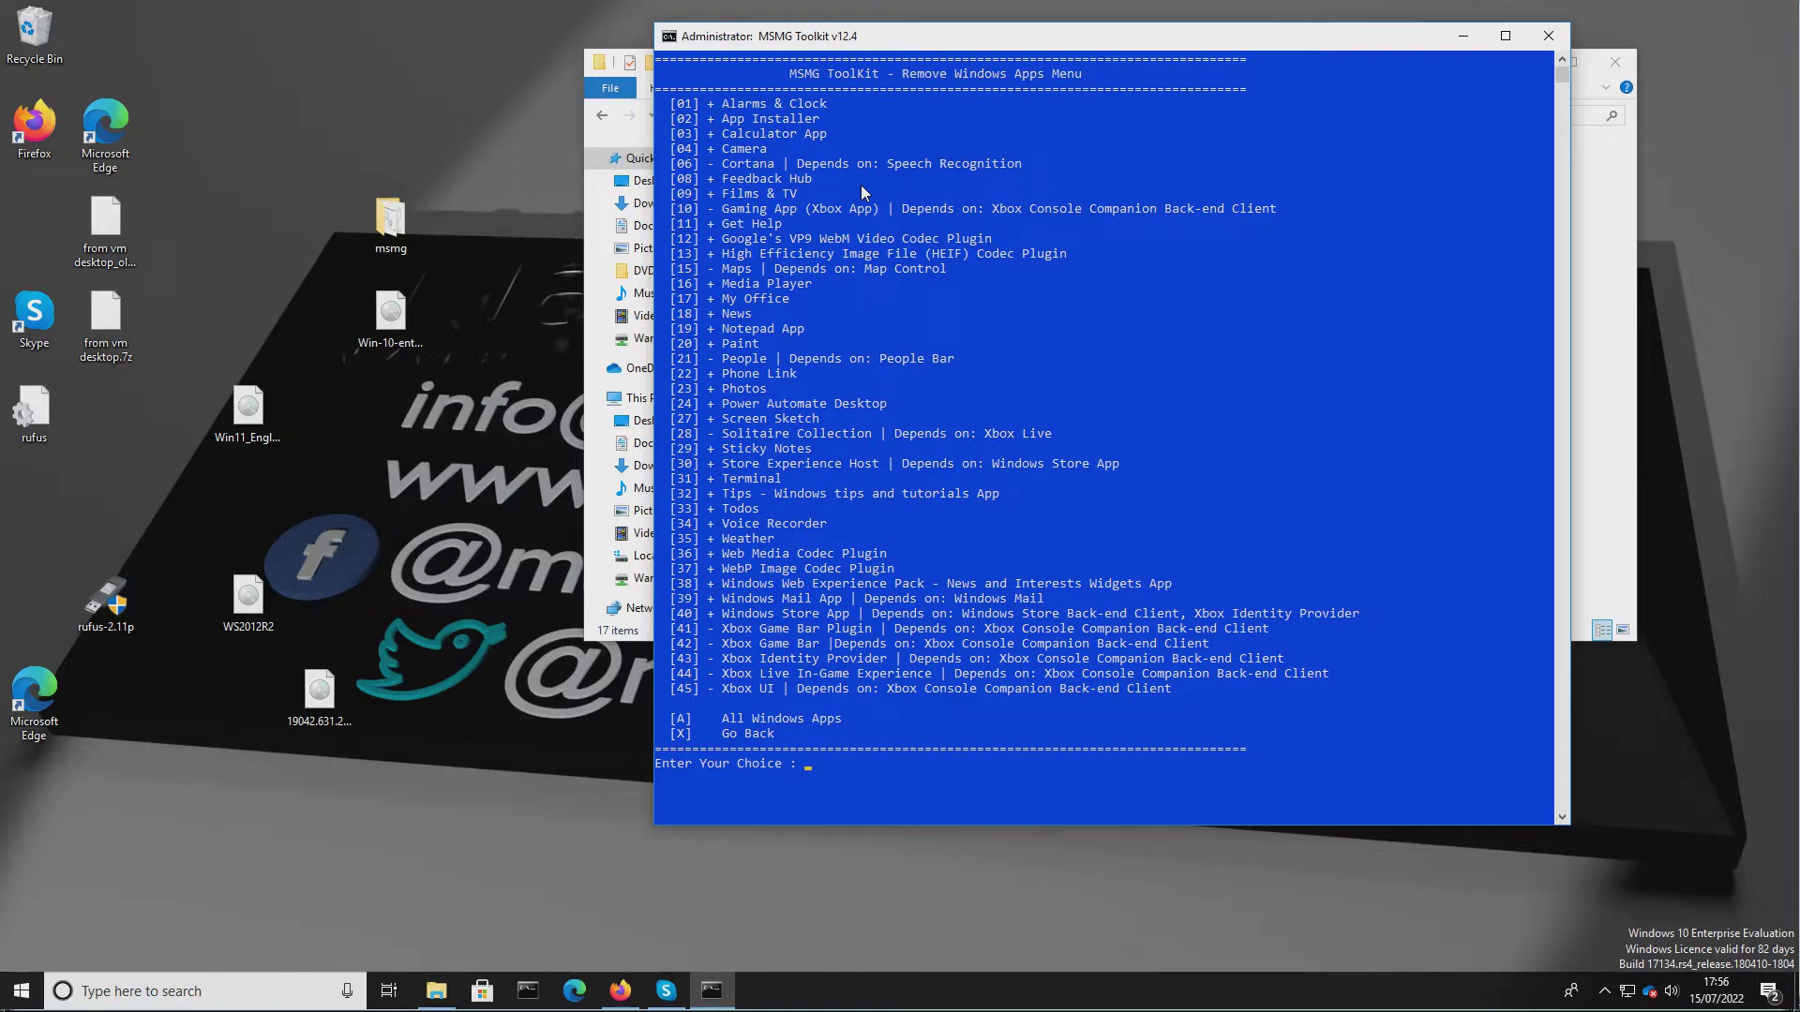
pyautogui.write('08')
pyautogui.press('Return')
pyautogui.write('0')
pyautogui.write('1')
pyautogui.press('Return')
pyautogui.write('17')
pyautogui.press('Return')
pyautogui.write('18')
pyautogui.press('BackSpace')
pyautogui.press('BackSpace')
pyautogui.write('22')
pyautogui.press('Return')
pyautogui.write('24')
pyautogui.press('Return')
pyautogui.write('32')
pyautogui.press('BackSpace')
pyautogui.press('BackSpace')
pyautogui.write('33')
pyautogui.press('Return')
pyautogui.write('35')
pyautogui.press('Return')
pyautogui.write('38')
pyautogui.press('Return')
pyautogui.write('x')
pyautogui.press('Return')
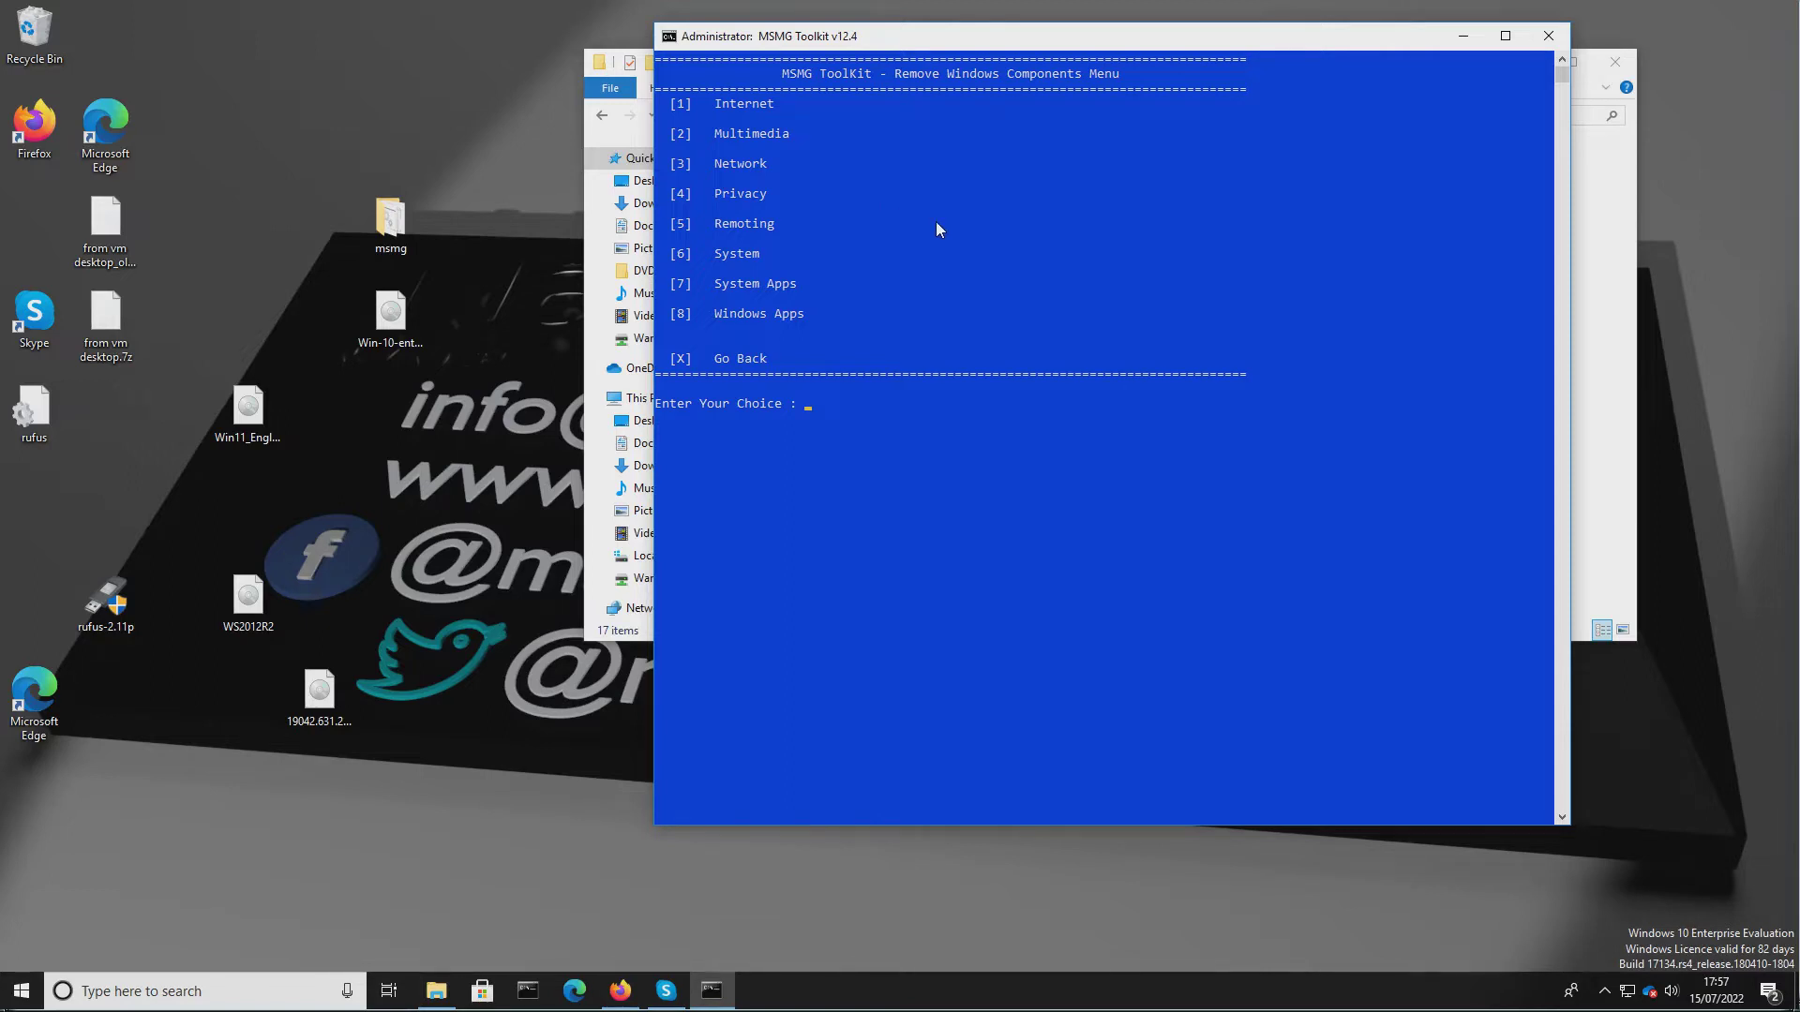
# Move the toolkit window aside and inspect the DVD folder contents in the msmg folder.
pyautogui.moveTo(1307, 41); pyautogui.dragTo(1079, 25)
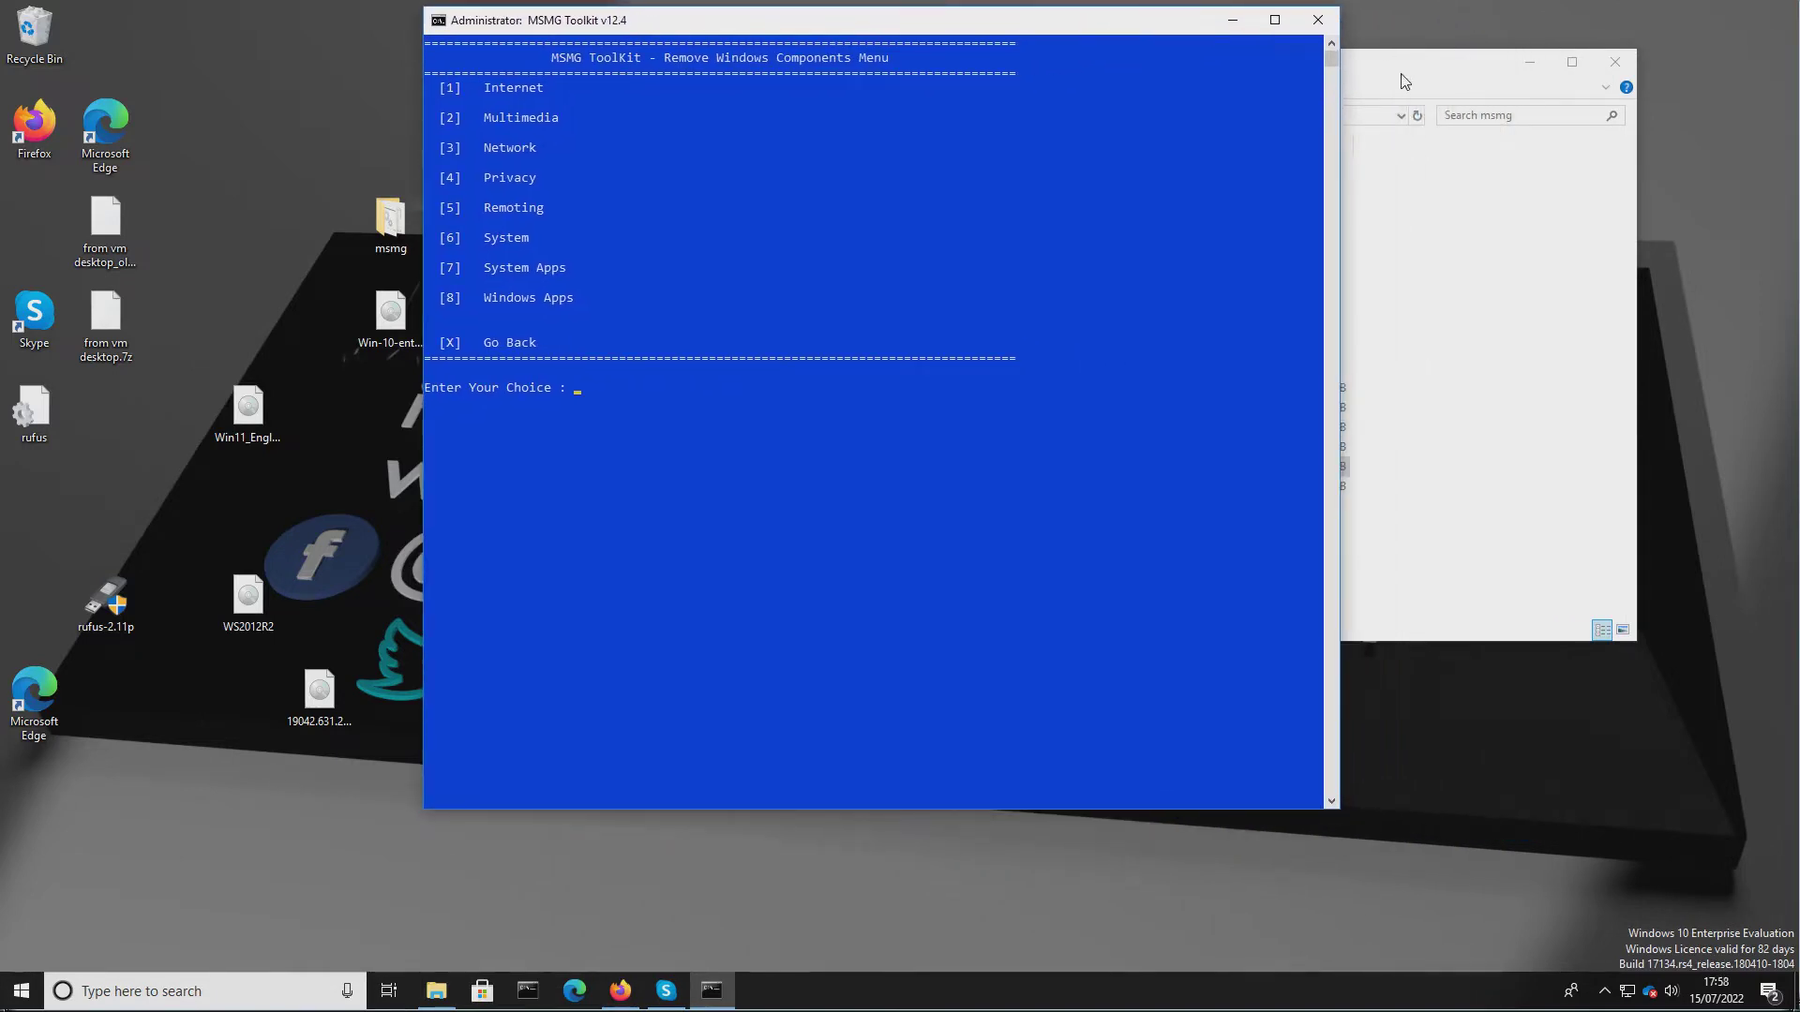
pyautogui.click(1376, 75)
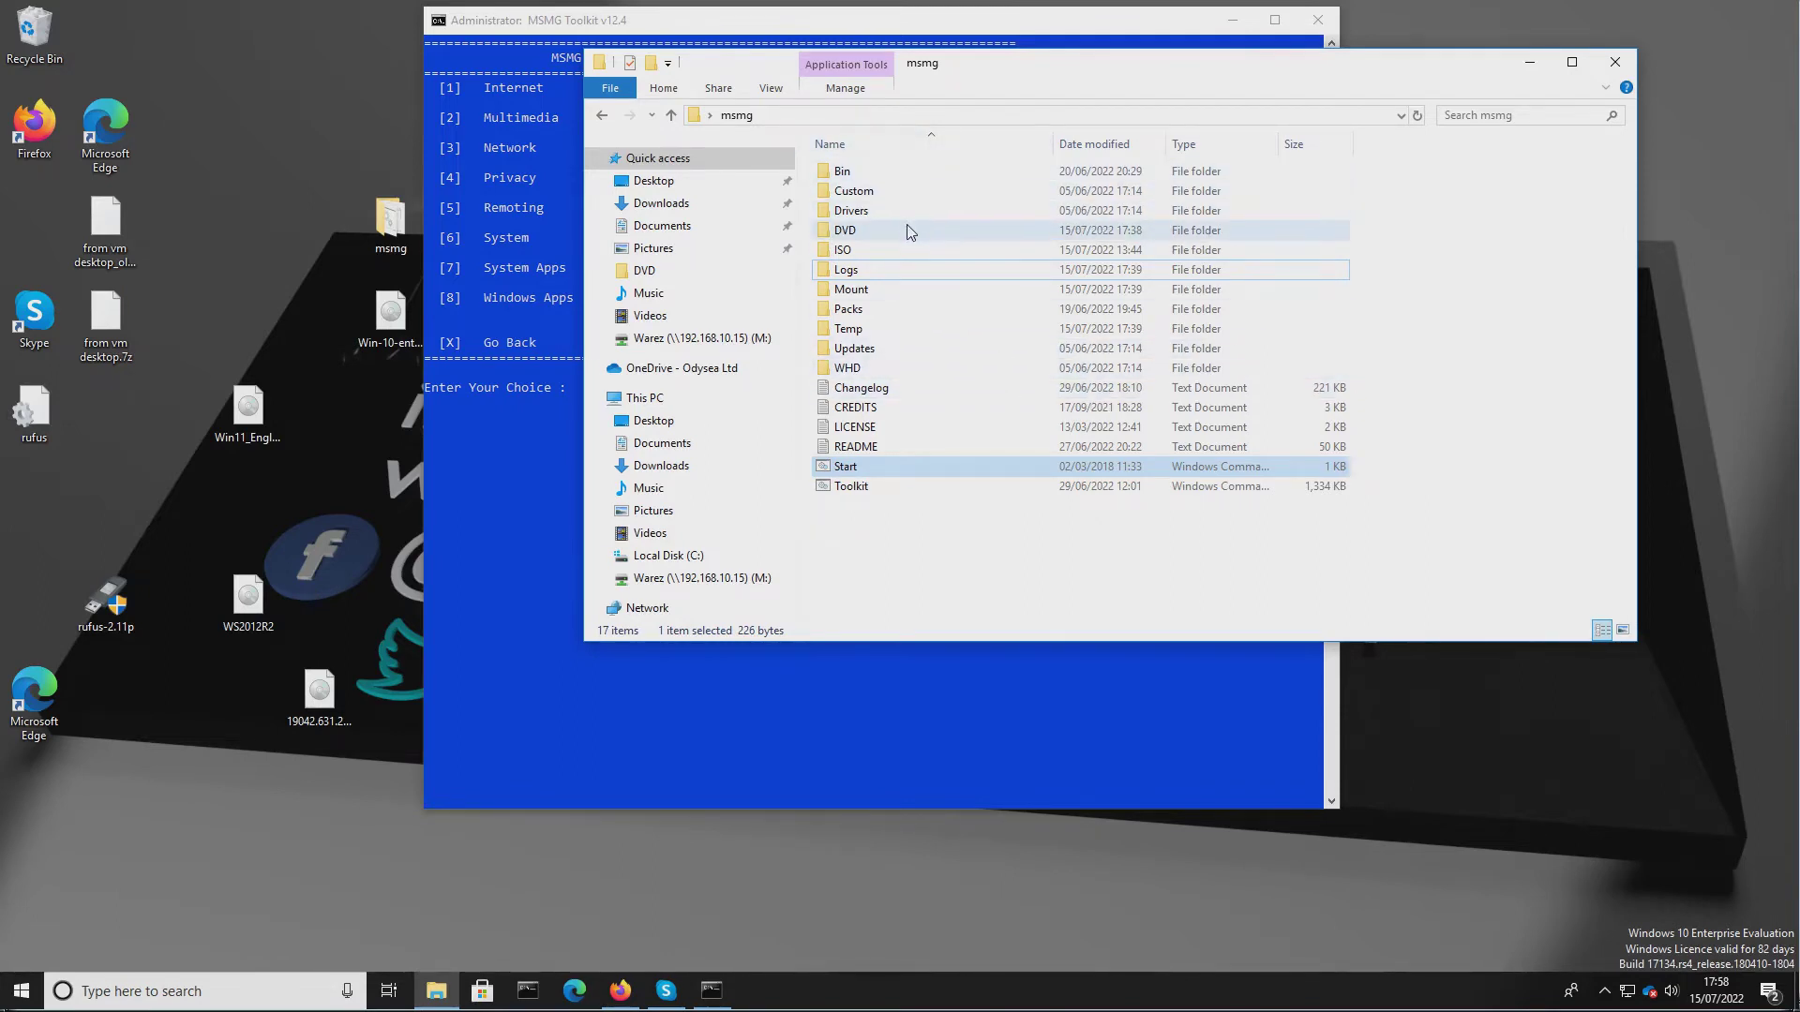
pyautogui.moveTo(907, 231)
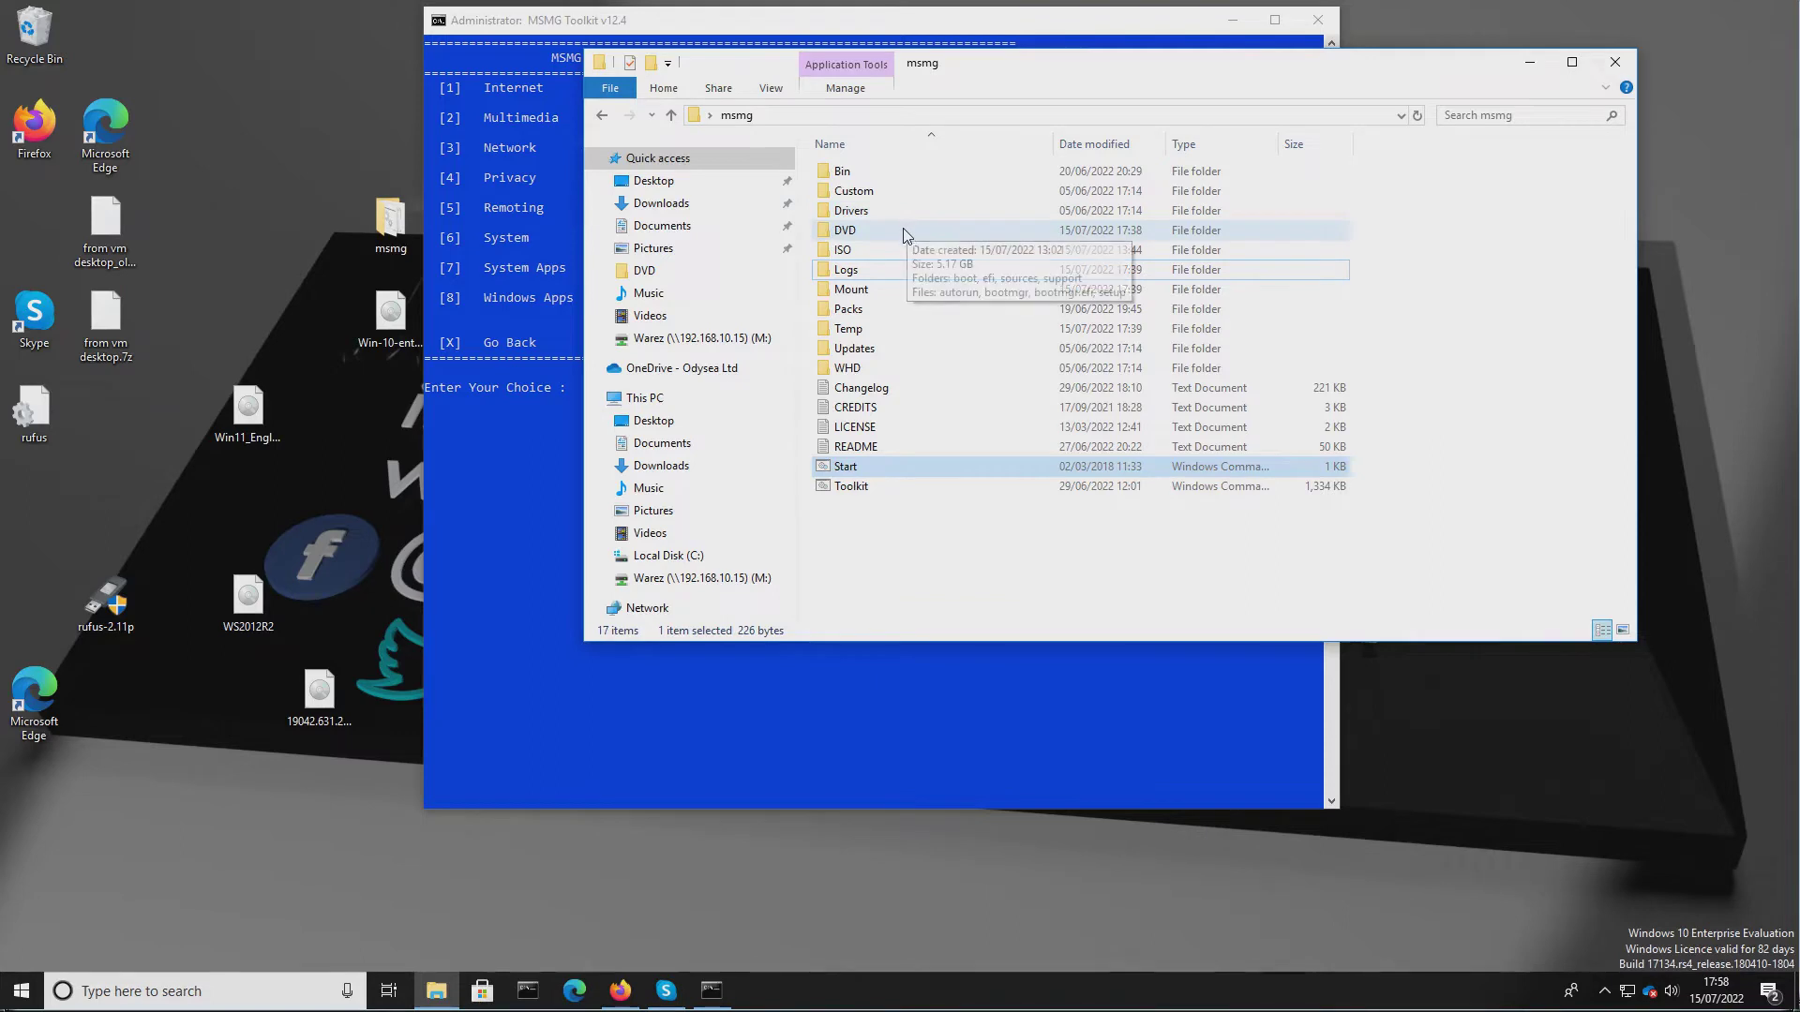
pyautogui.doubleClick(833, 231)
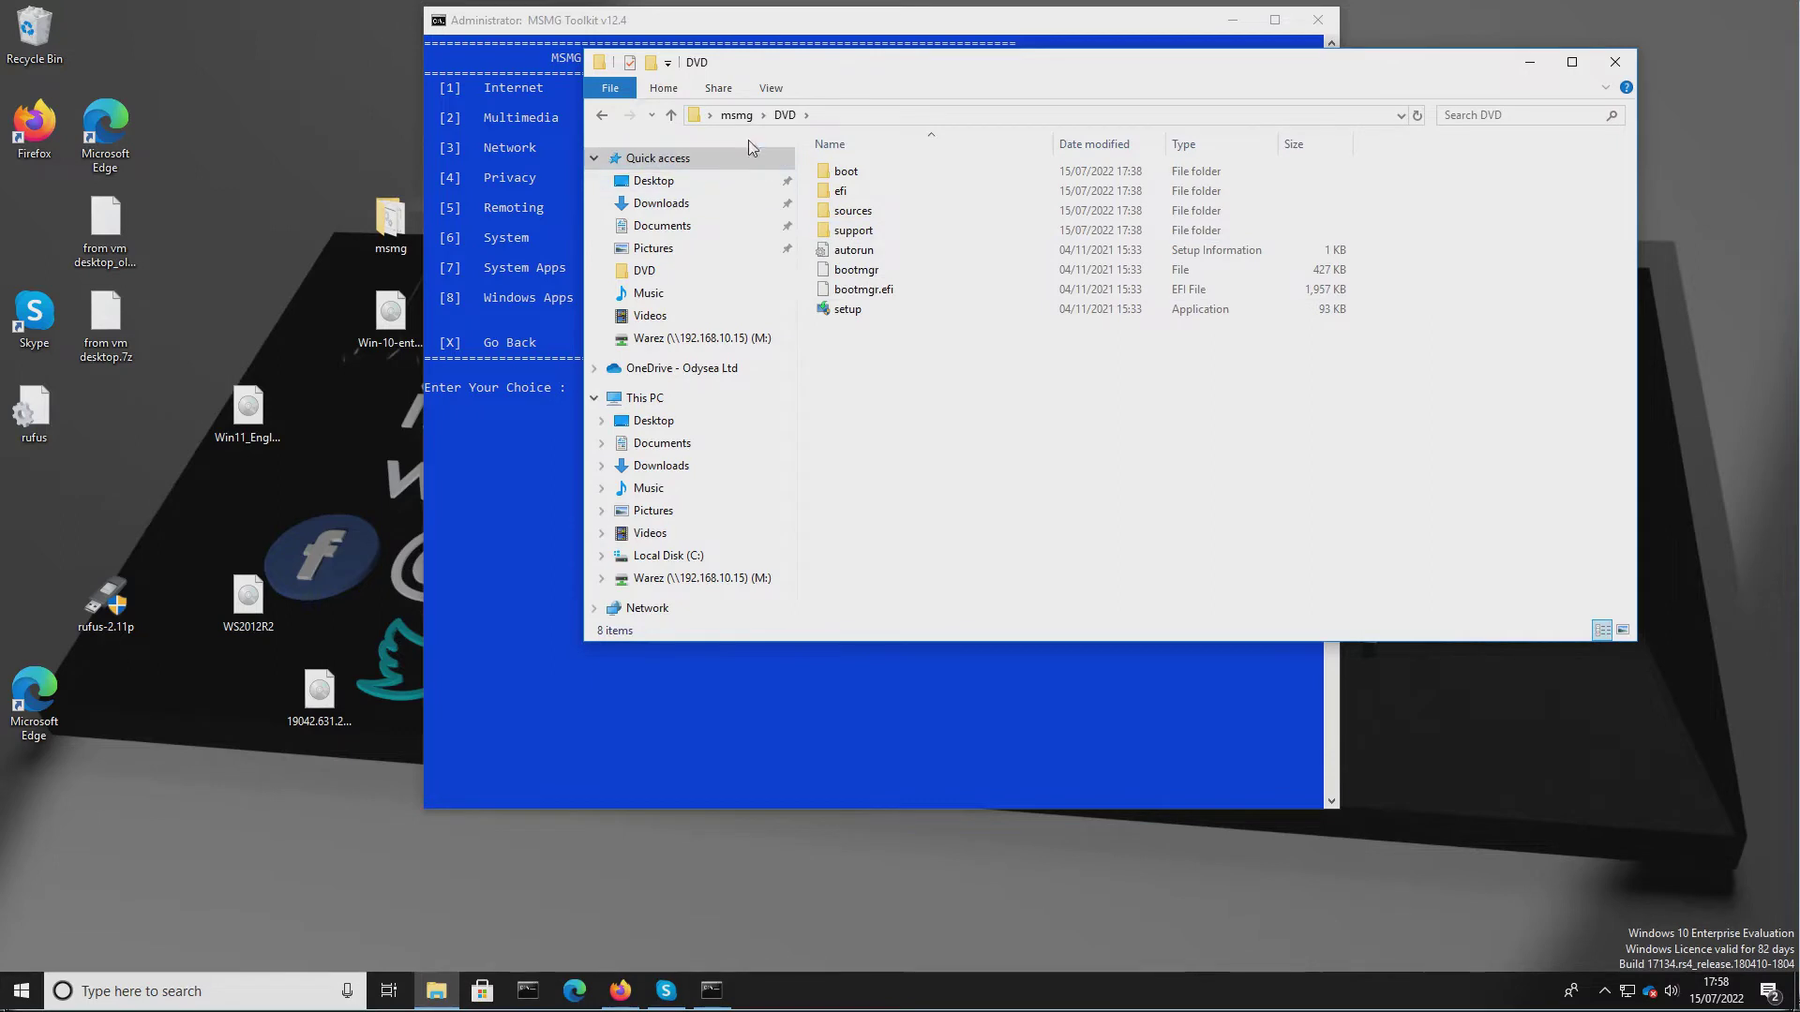
pyautogui.click(671, 114)
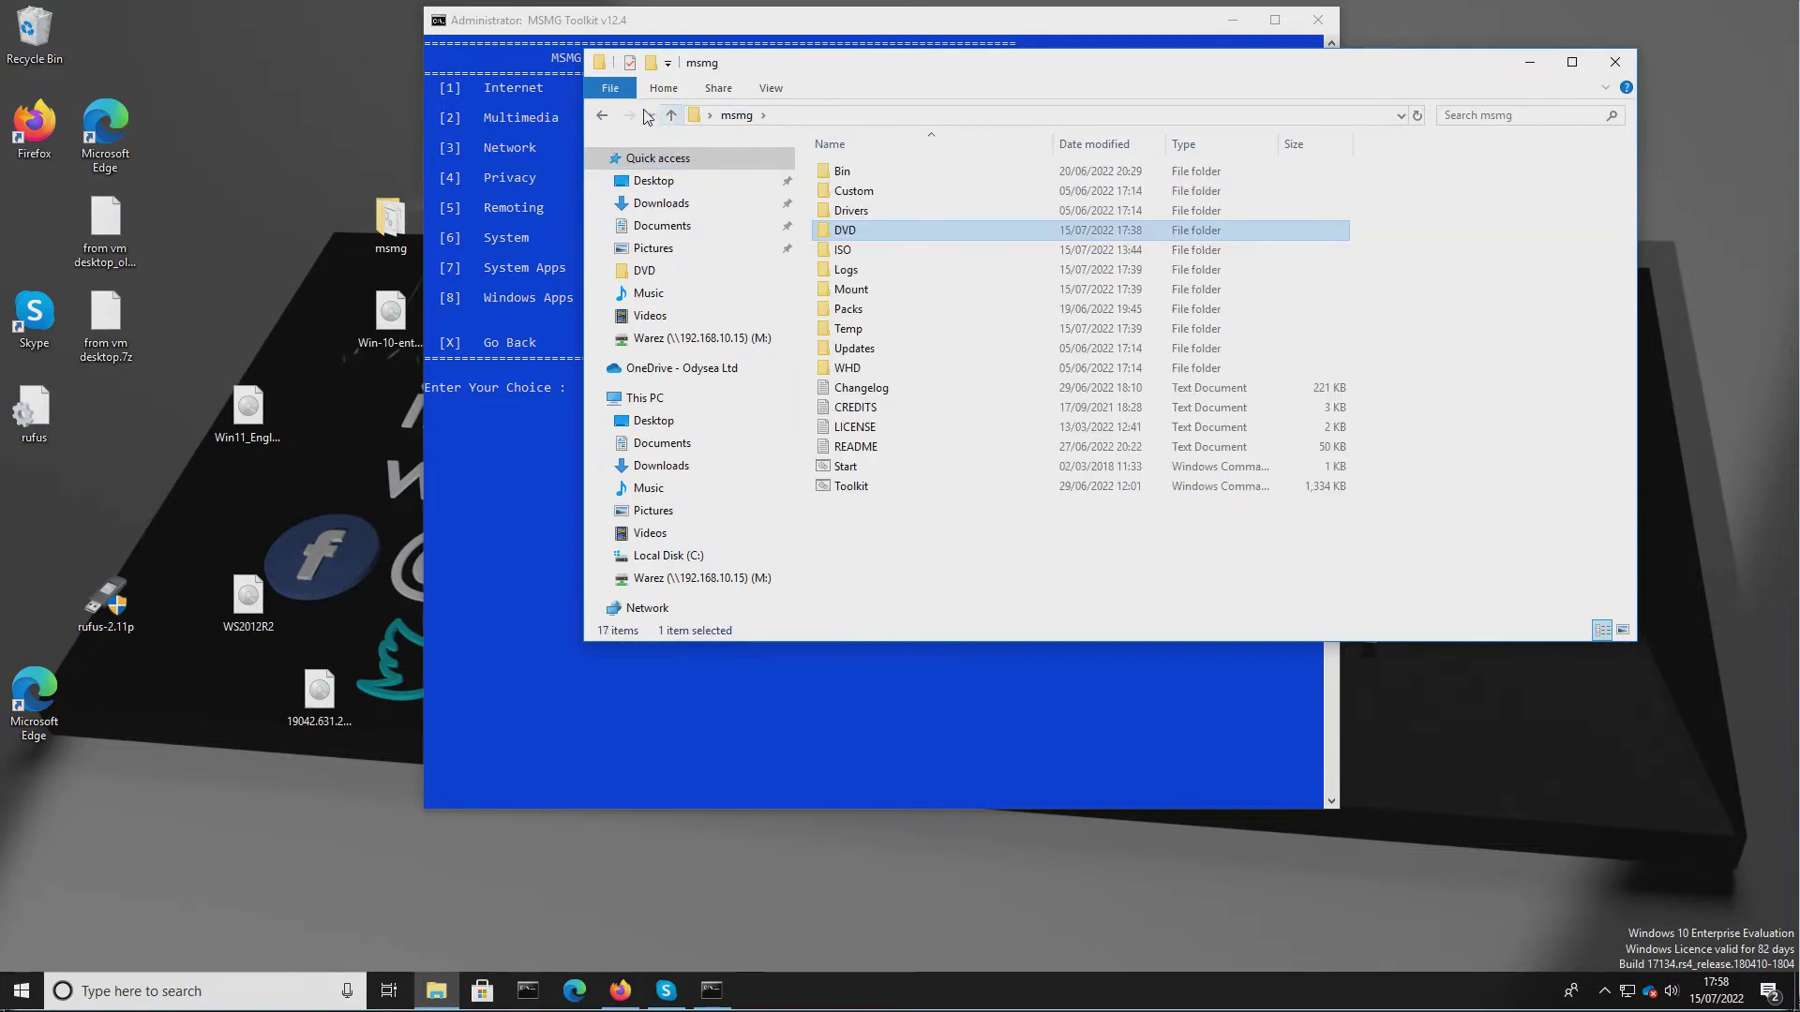
pyautogui.click(579, 29)
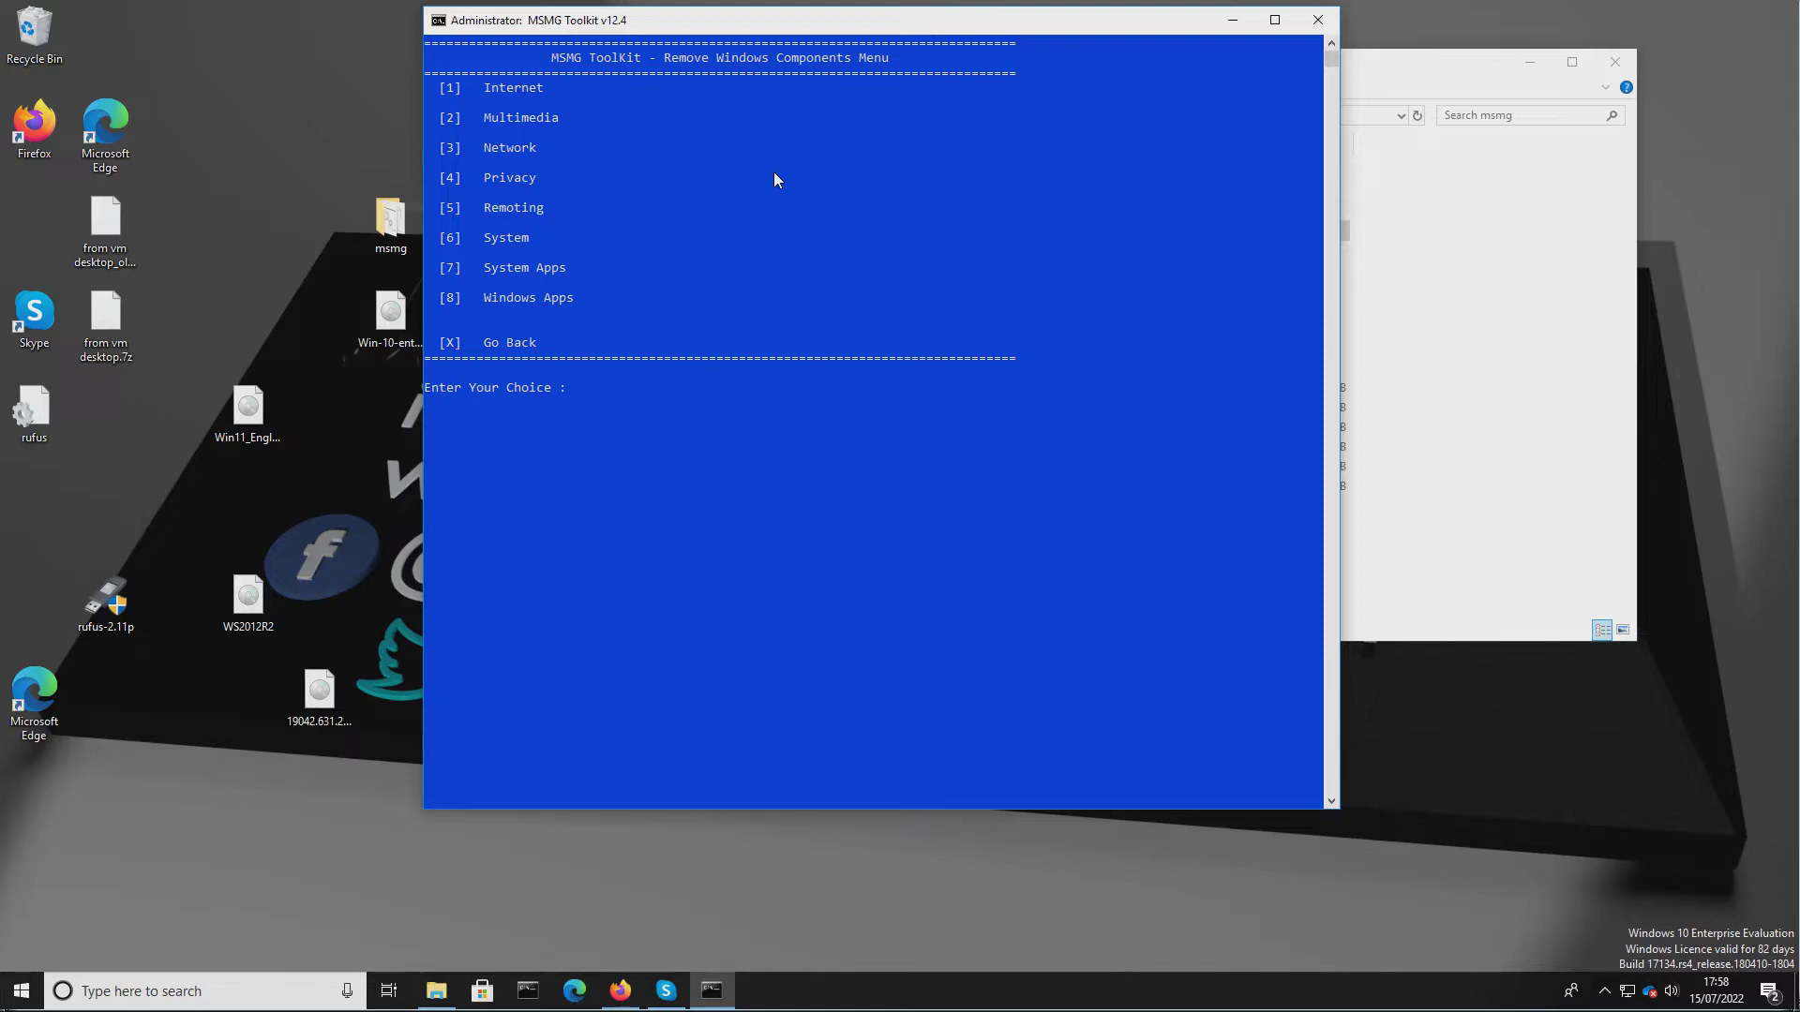
# Start removing the selected Windows components and continue once the removal finishes.
pyautogui.press('x')
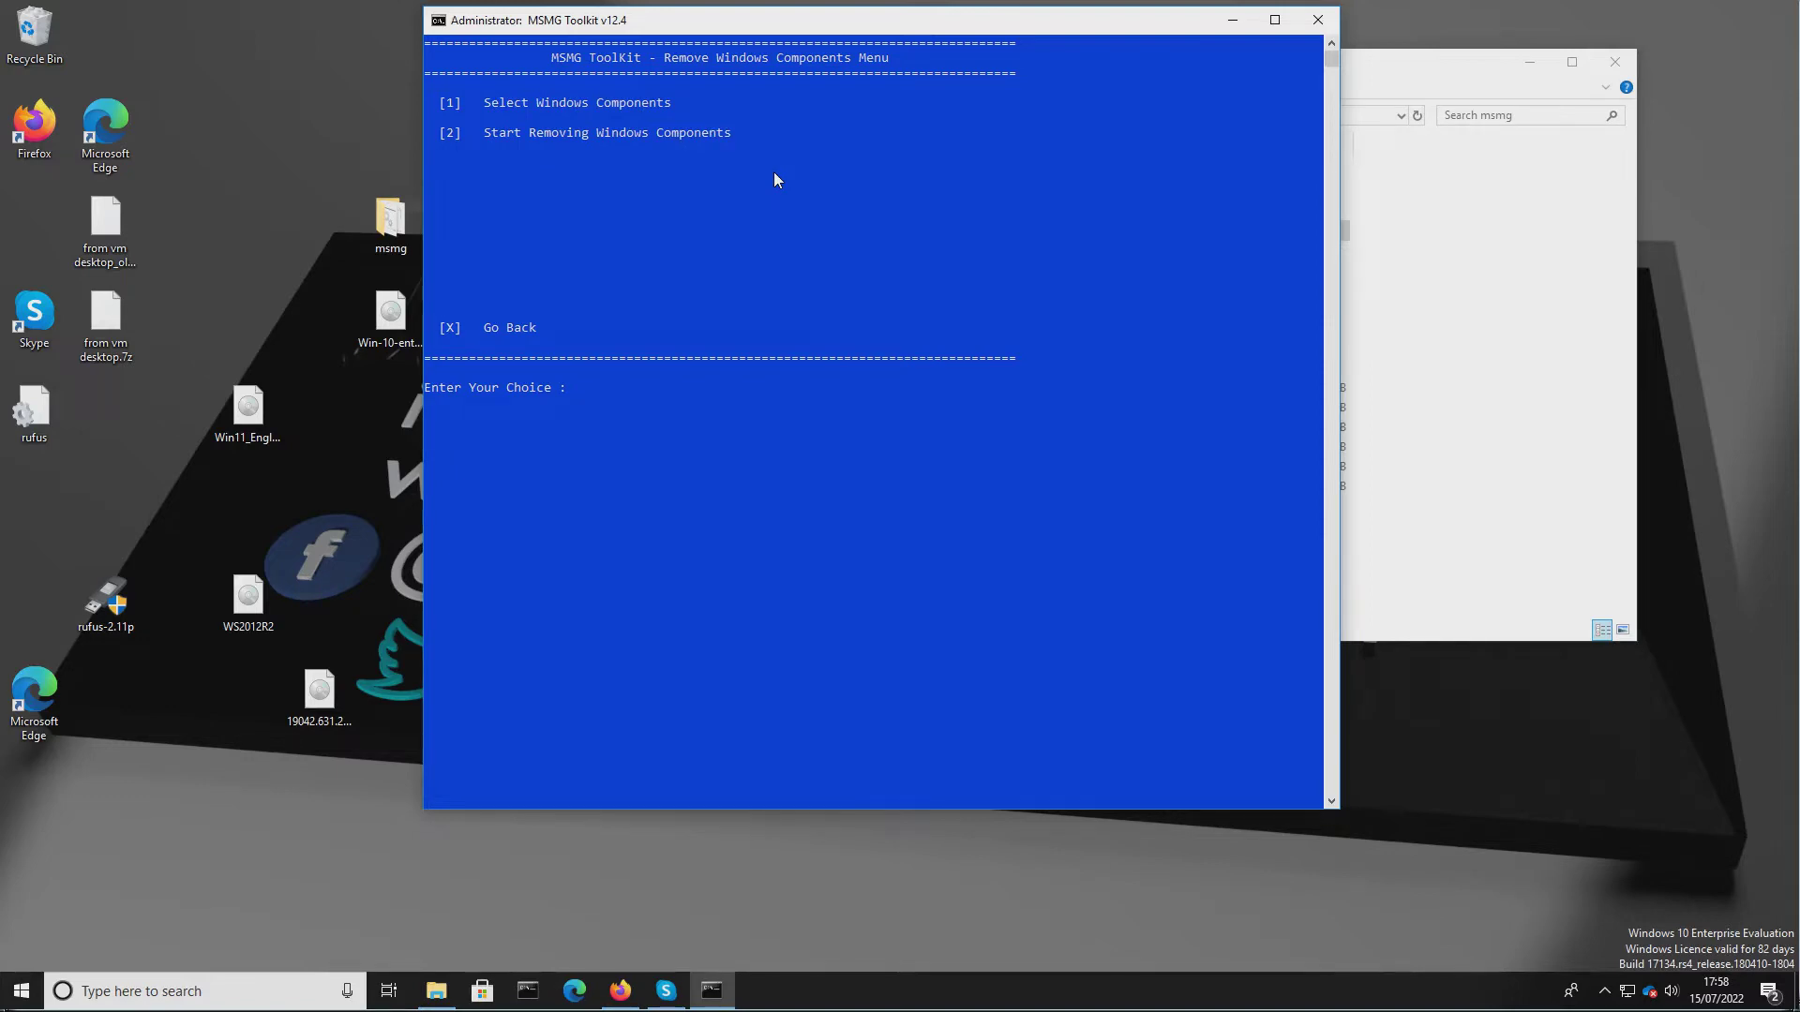
pyautogui.press('2')
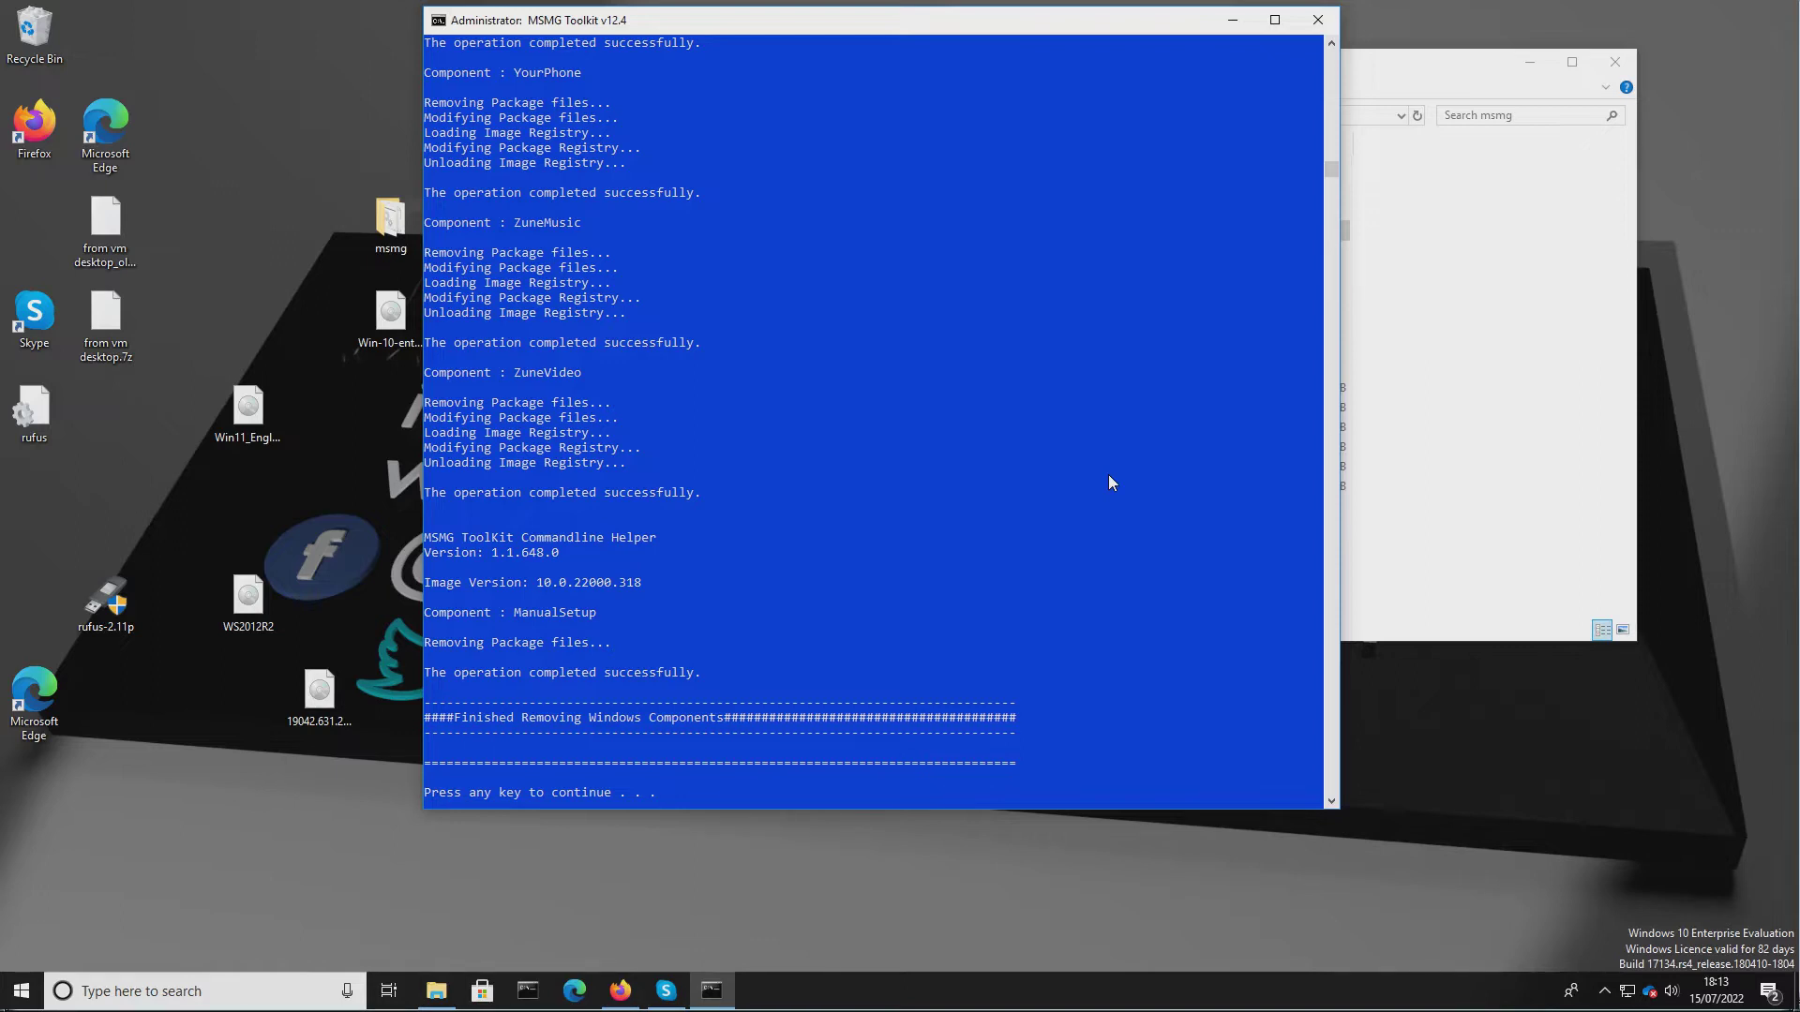
pyautogui.press('Return')
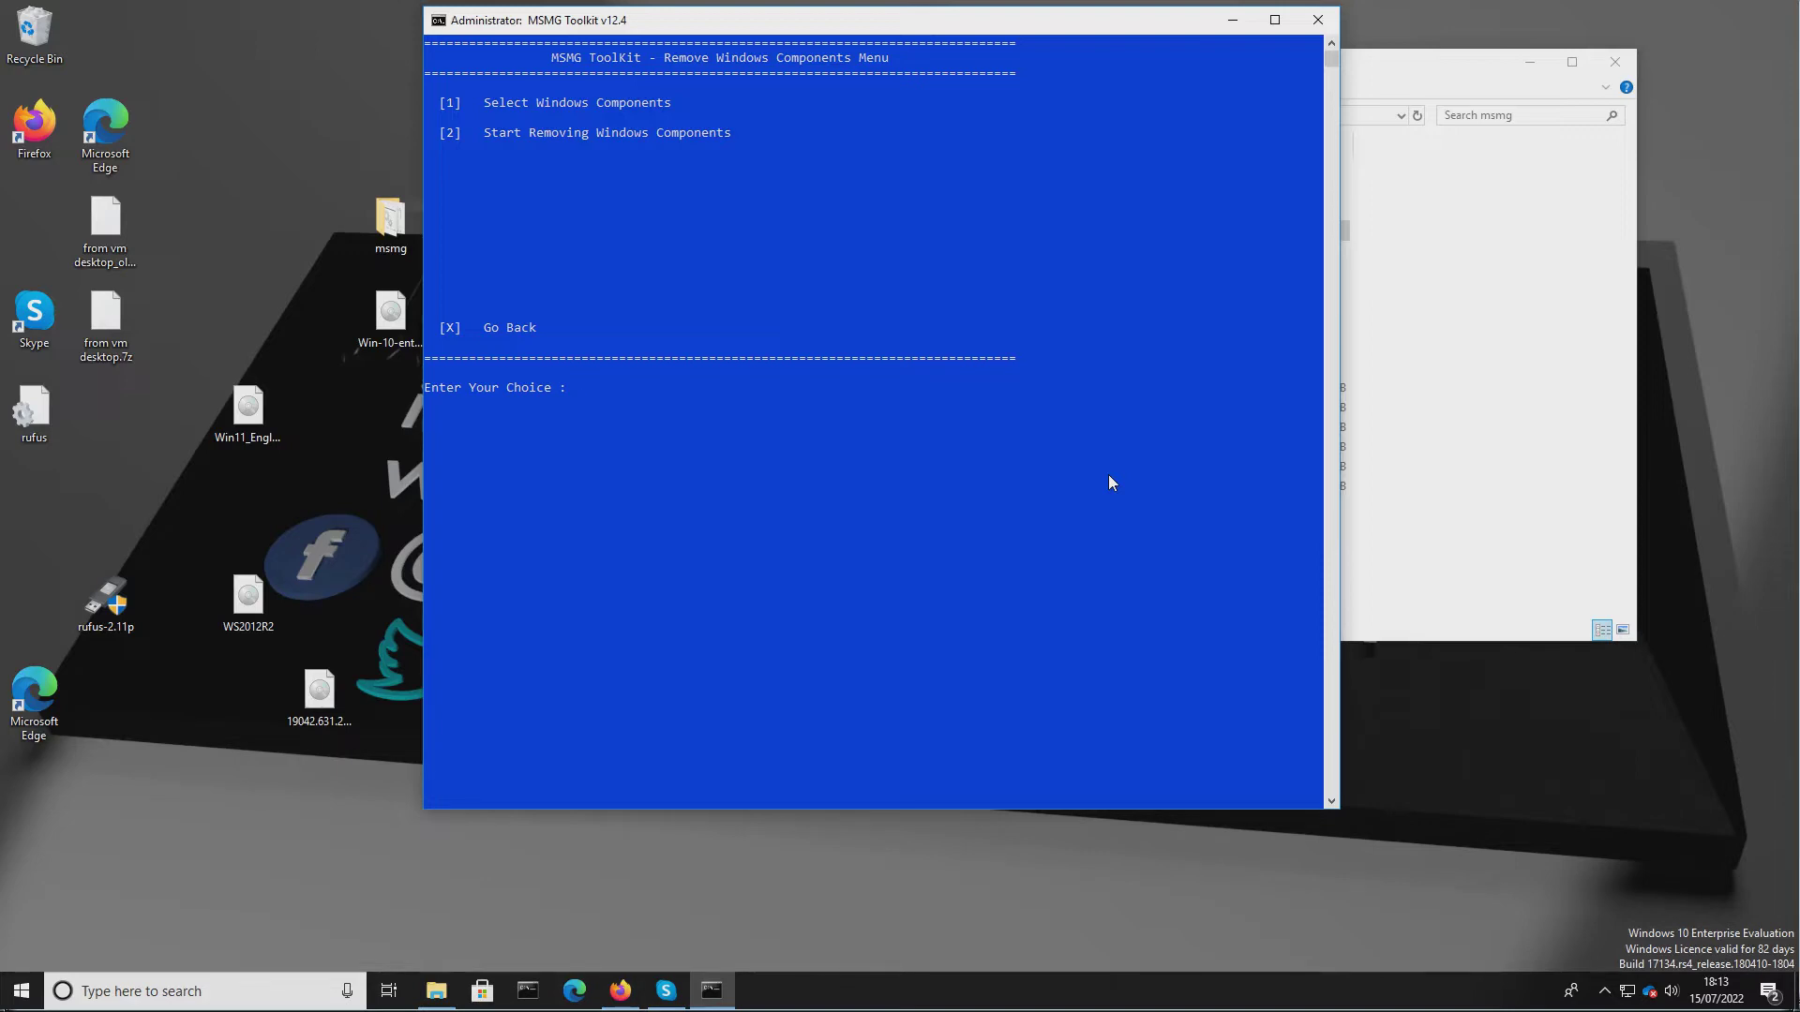
# Return to the main menu and open the Apply Tweaks menu under Customize.
pyautogui.write('x')
pyautogui.press('Return')
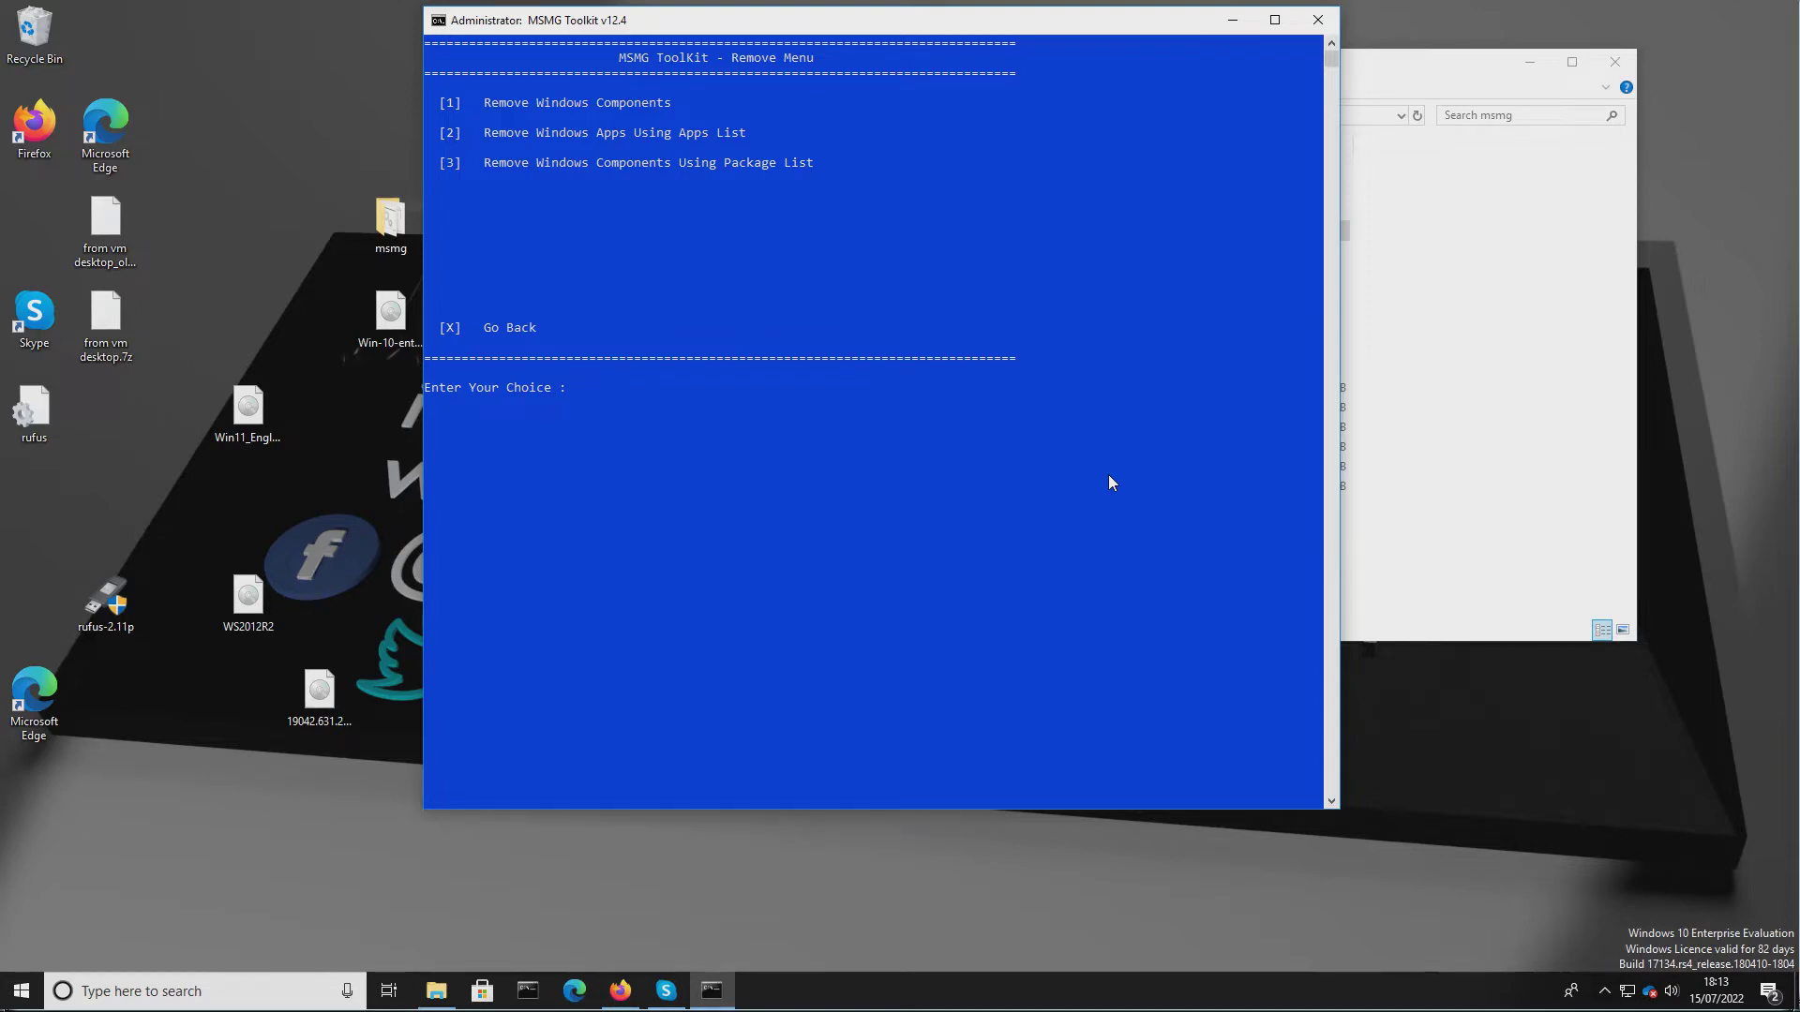
pyautogui.write('x')
pyautogui.press('Return')
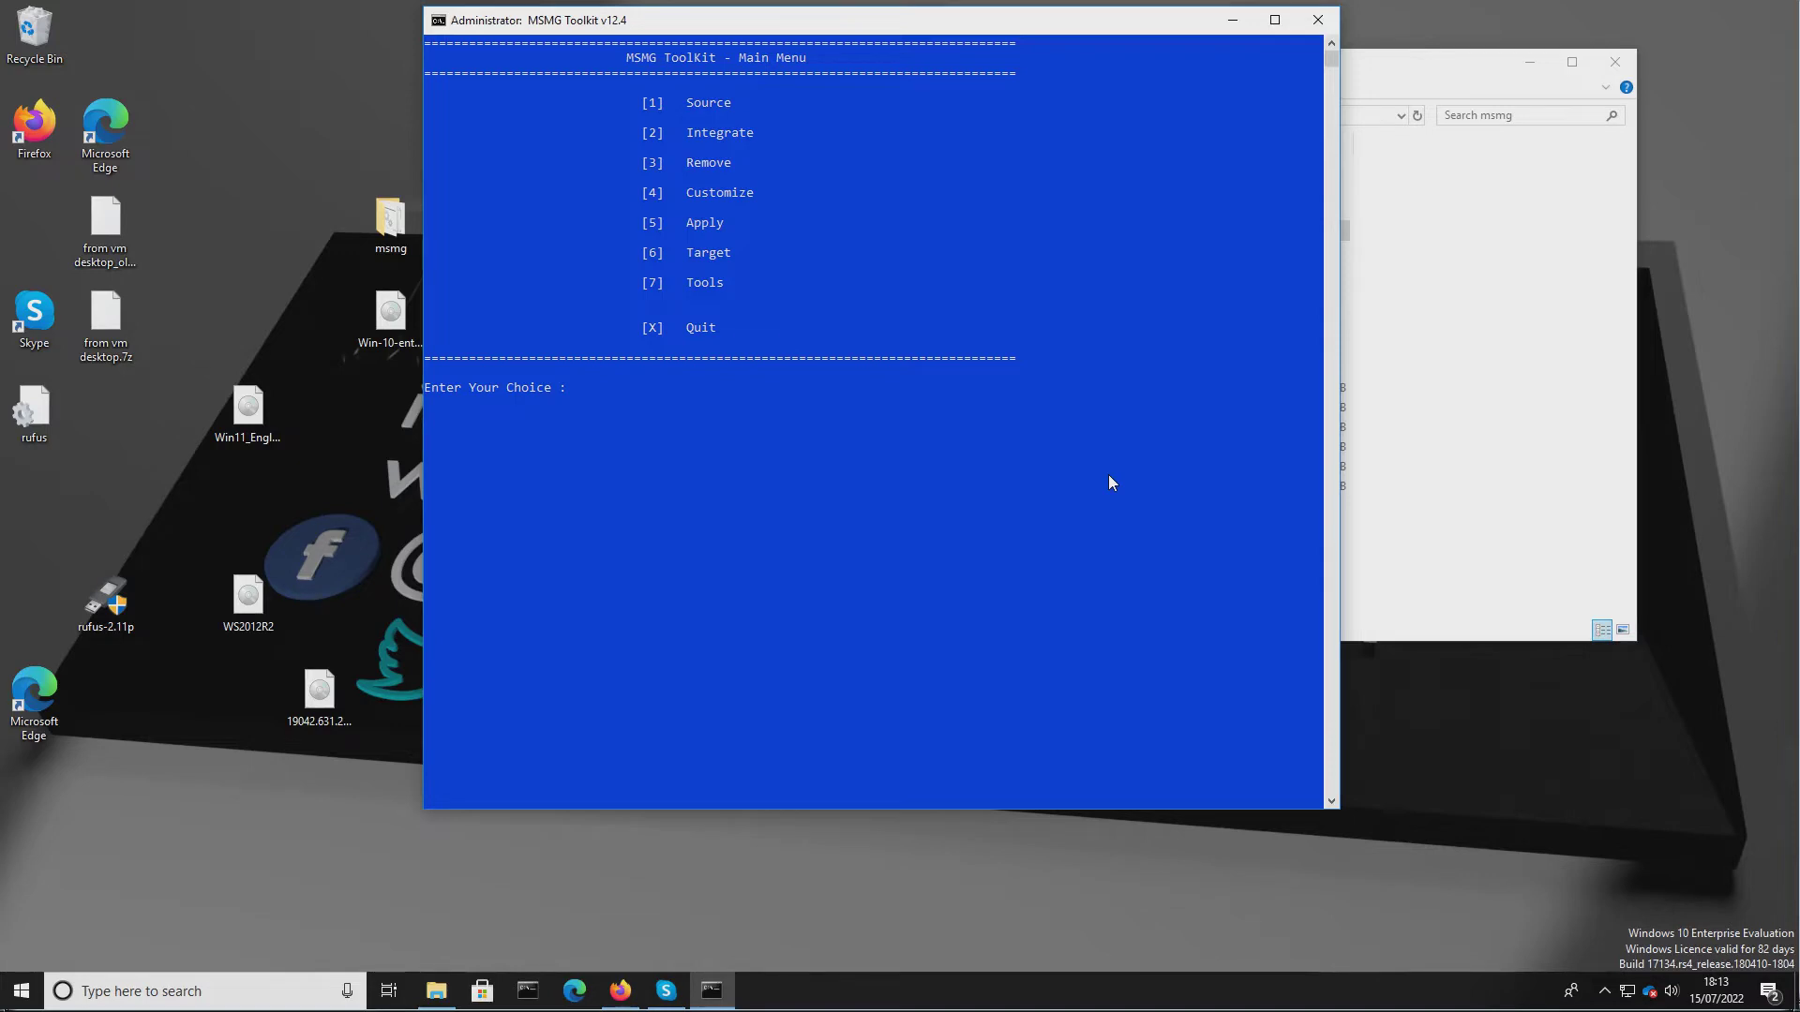
pyautogui.press('4')
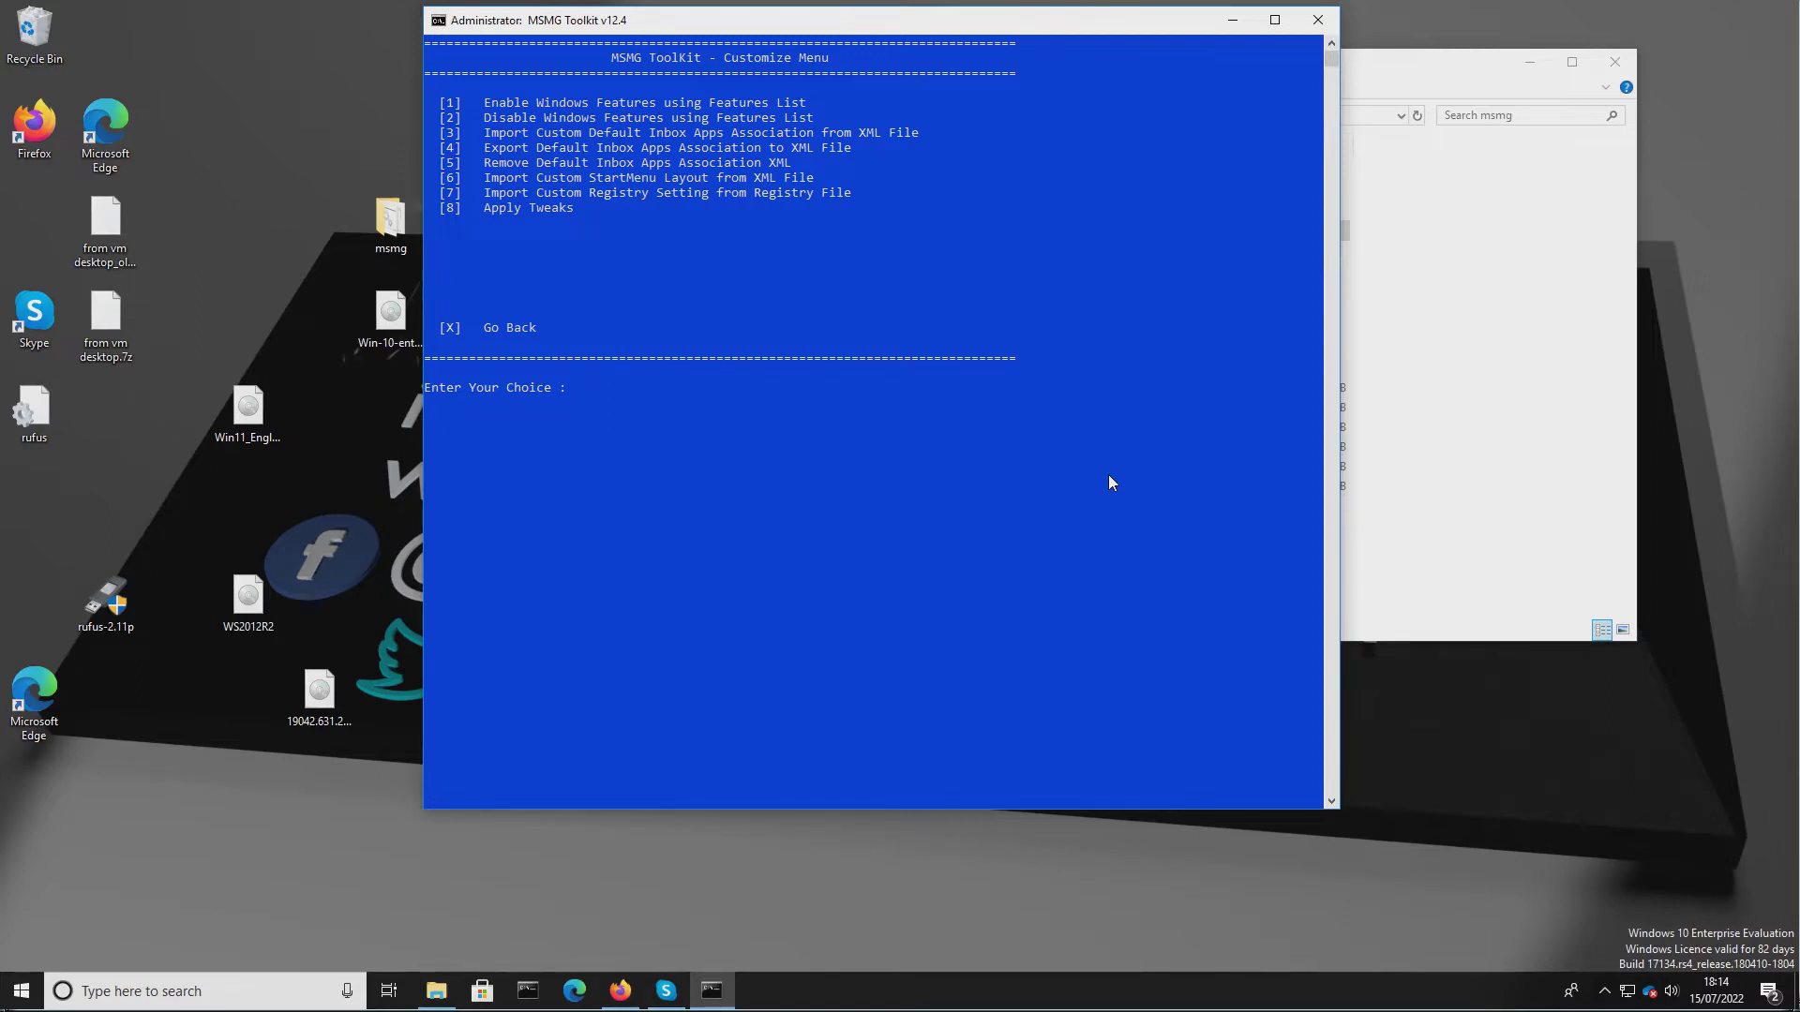
pyautogui.write('8')
pyautogui.press('Return')
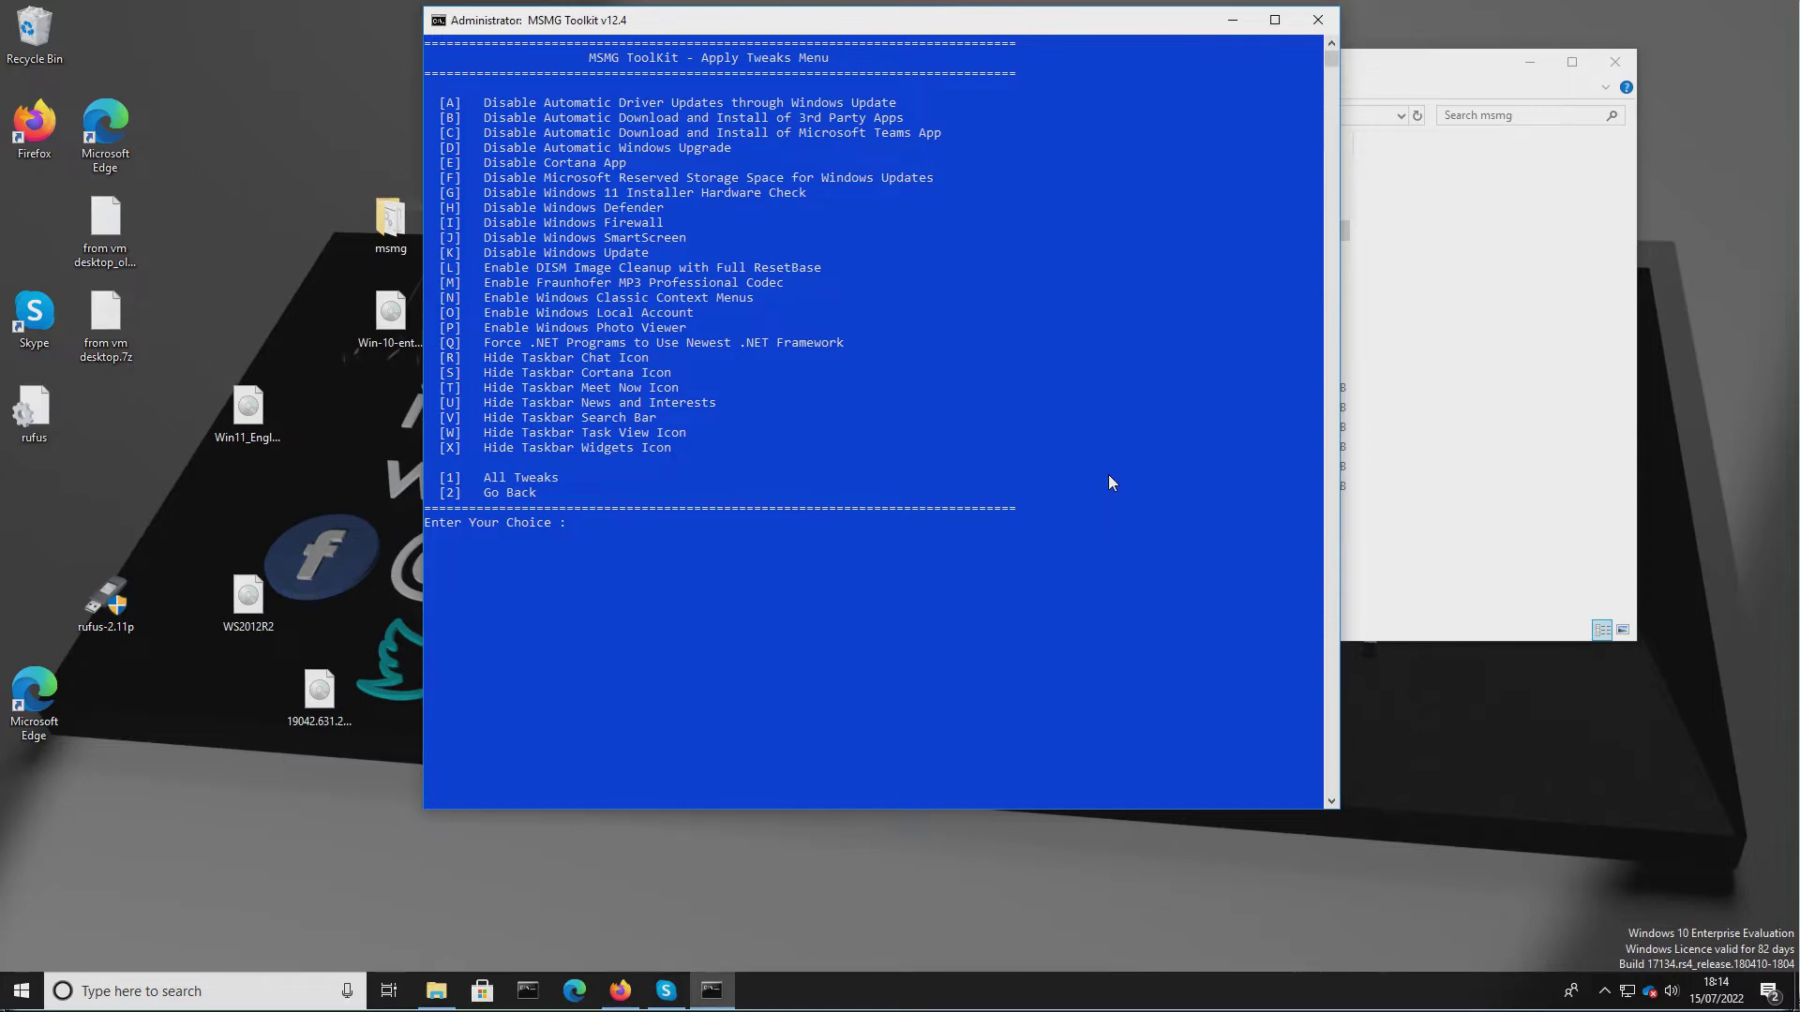
# Apply the Disable Automatic Driver Updates through Windows Update and Disable Automatic Download and Install of 3rd Party Apps tweaks.
pyautogui.write('A')
pyautogui.press('Return')
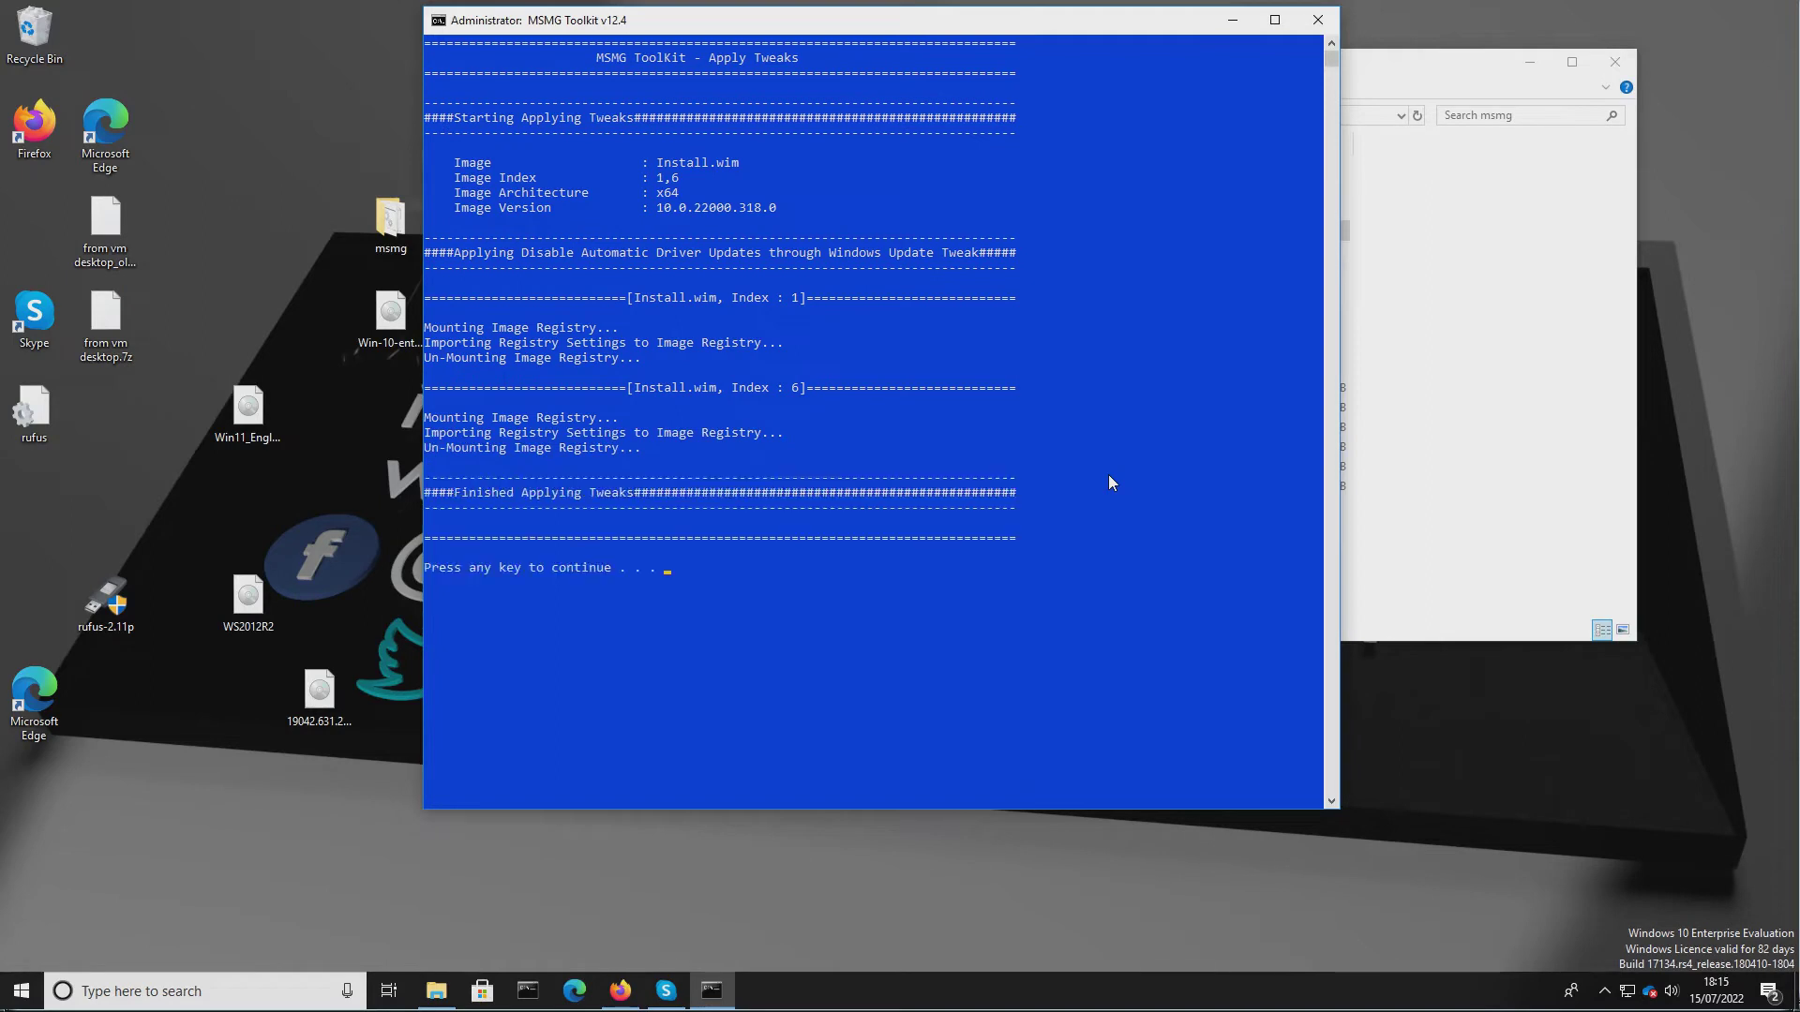
pyautogui.press('Return')
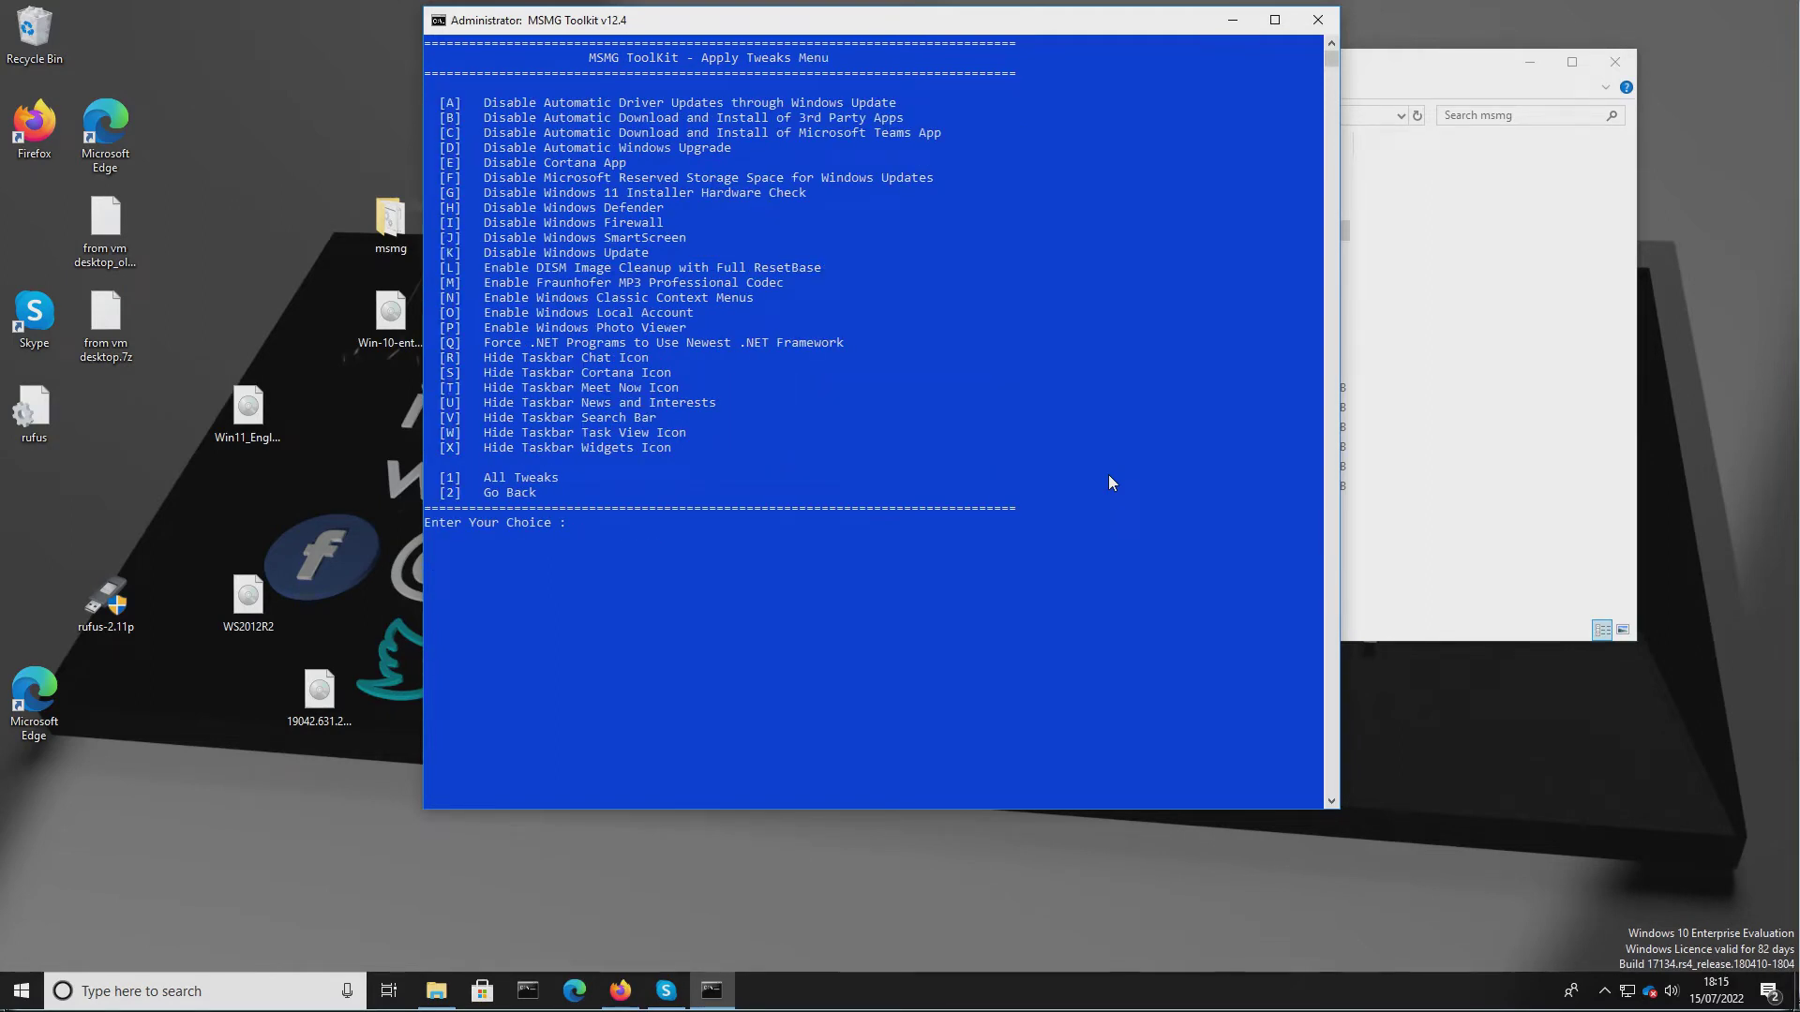
pyautogui.write('B')
pyautogui.press('Return')
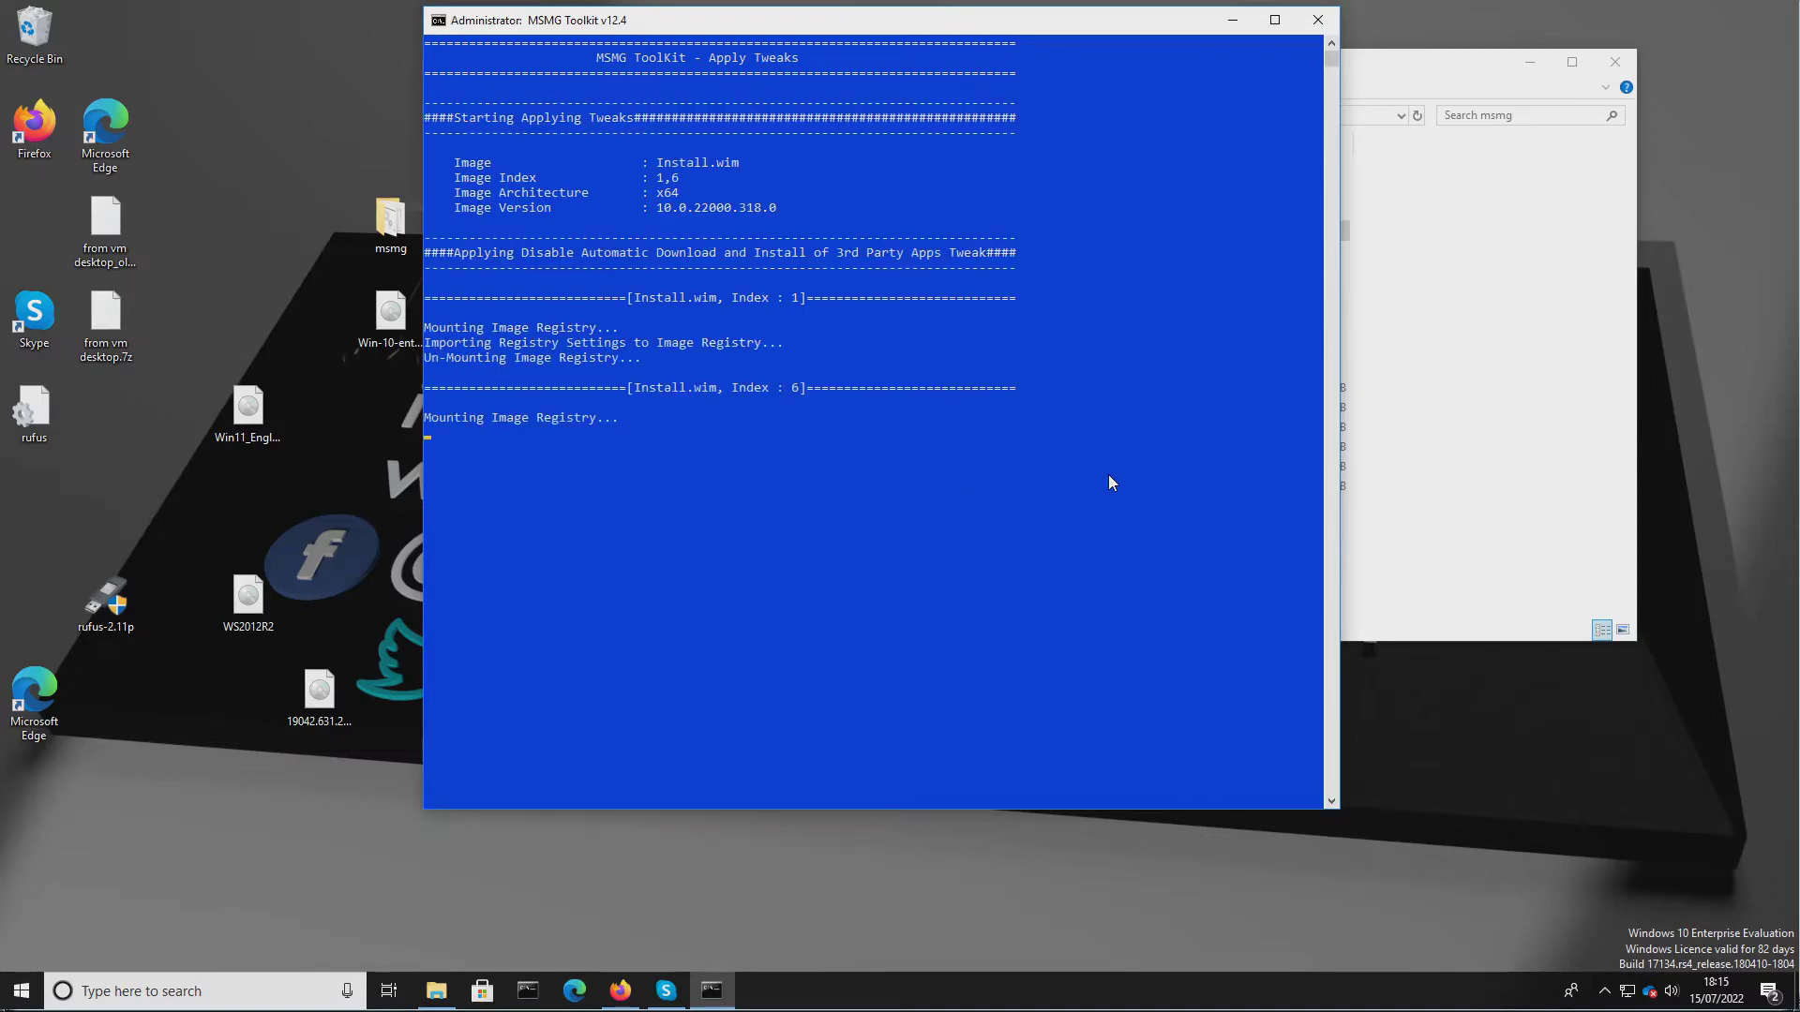
pyautogui.press('Return')
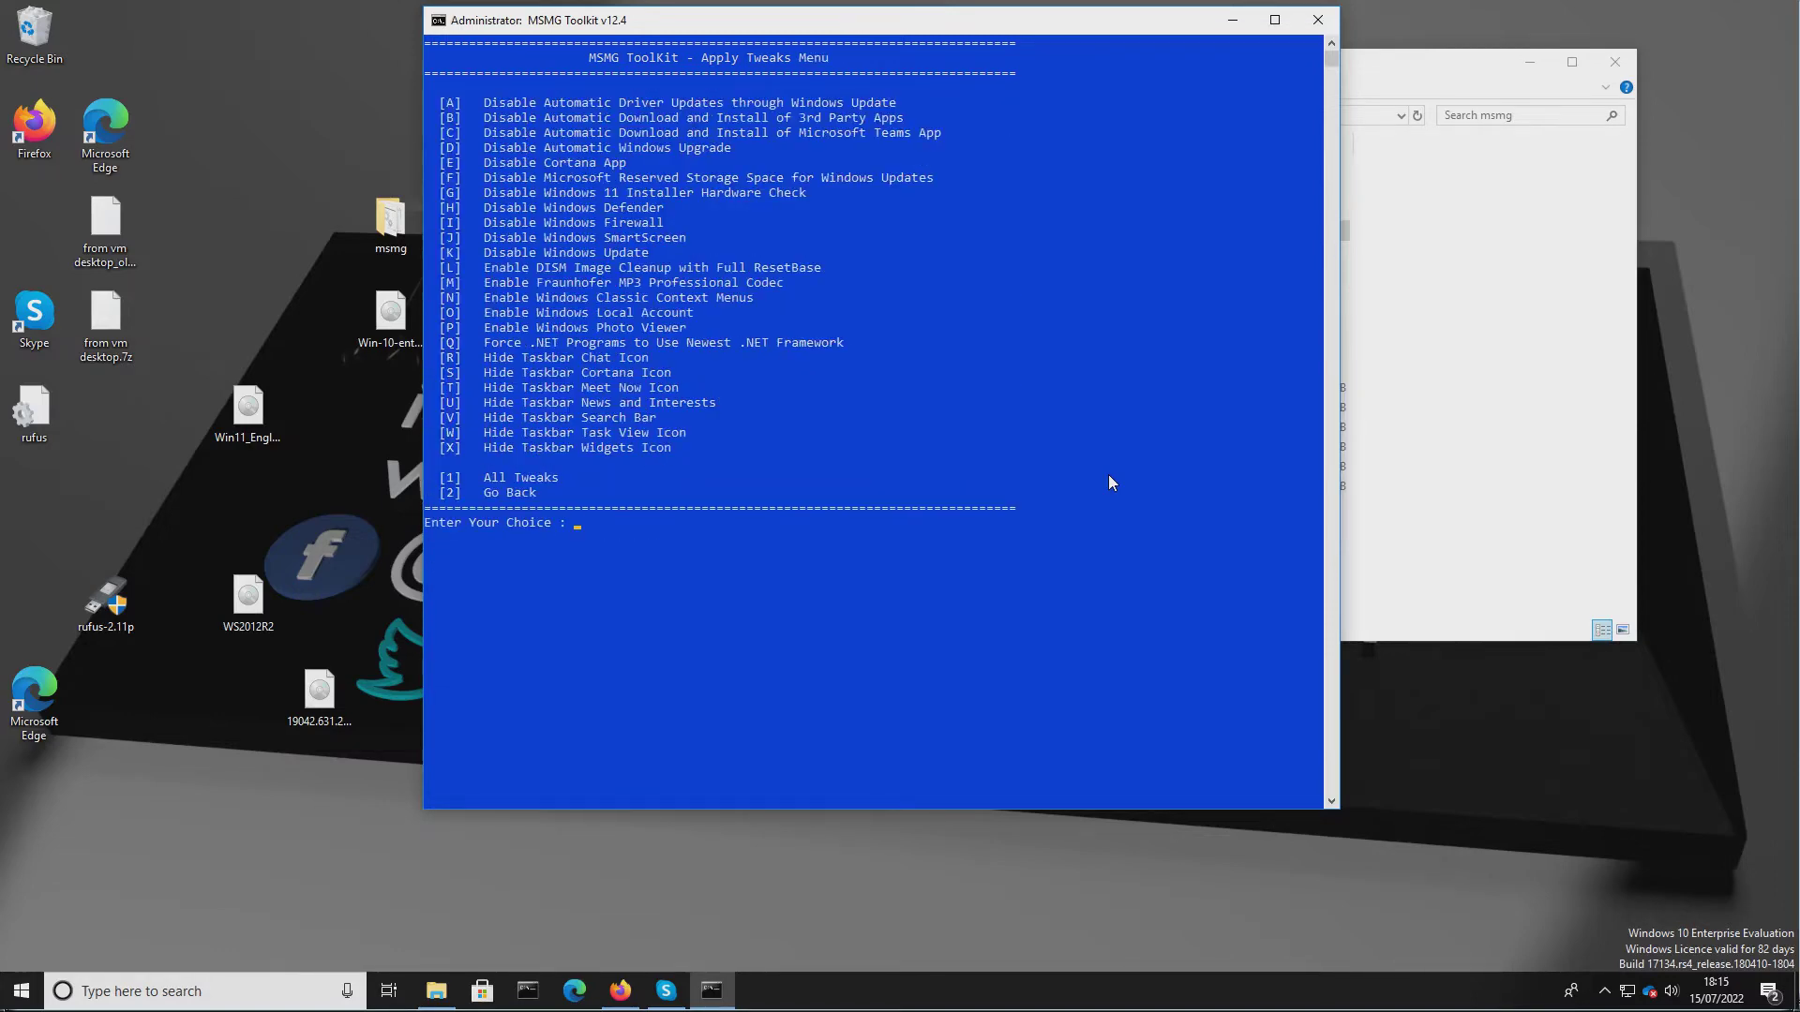
# Apply the Disable Automatic Download and Install of Microsoft Teams App and Disable Automatic Windows Upgrade tweaks.
pyautogui.write('C')
pyautogui.press('Return')
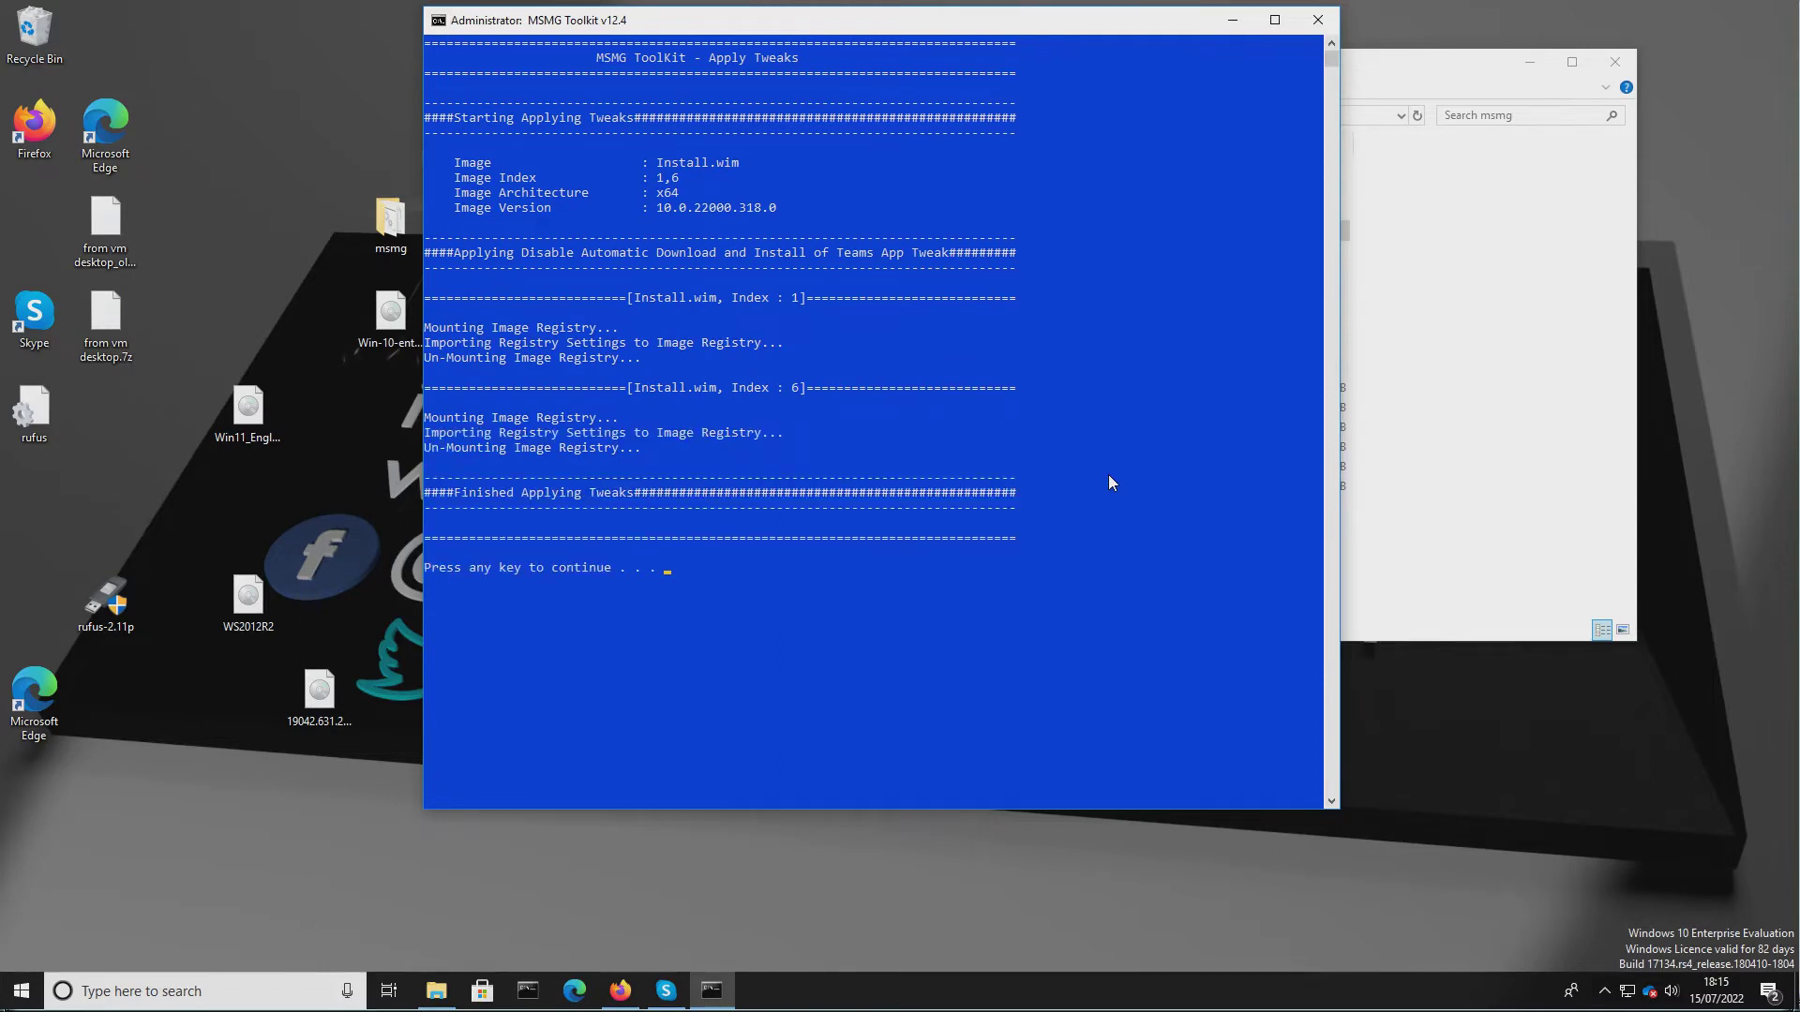
pyautogui.press('Return')
pyautogui.write('D')
pyautogui.press('Return')
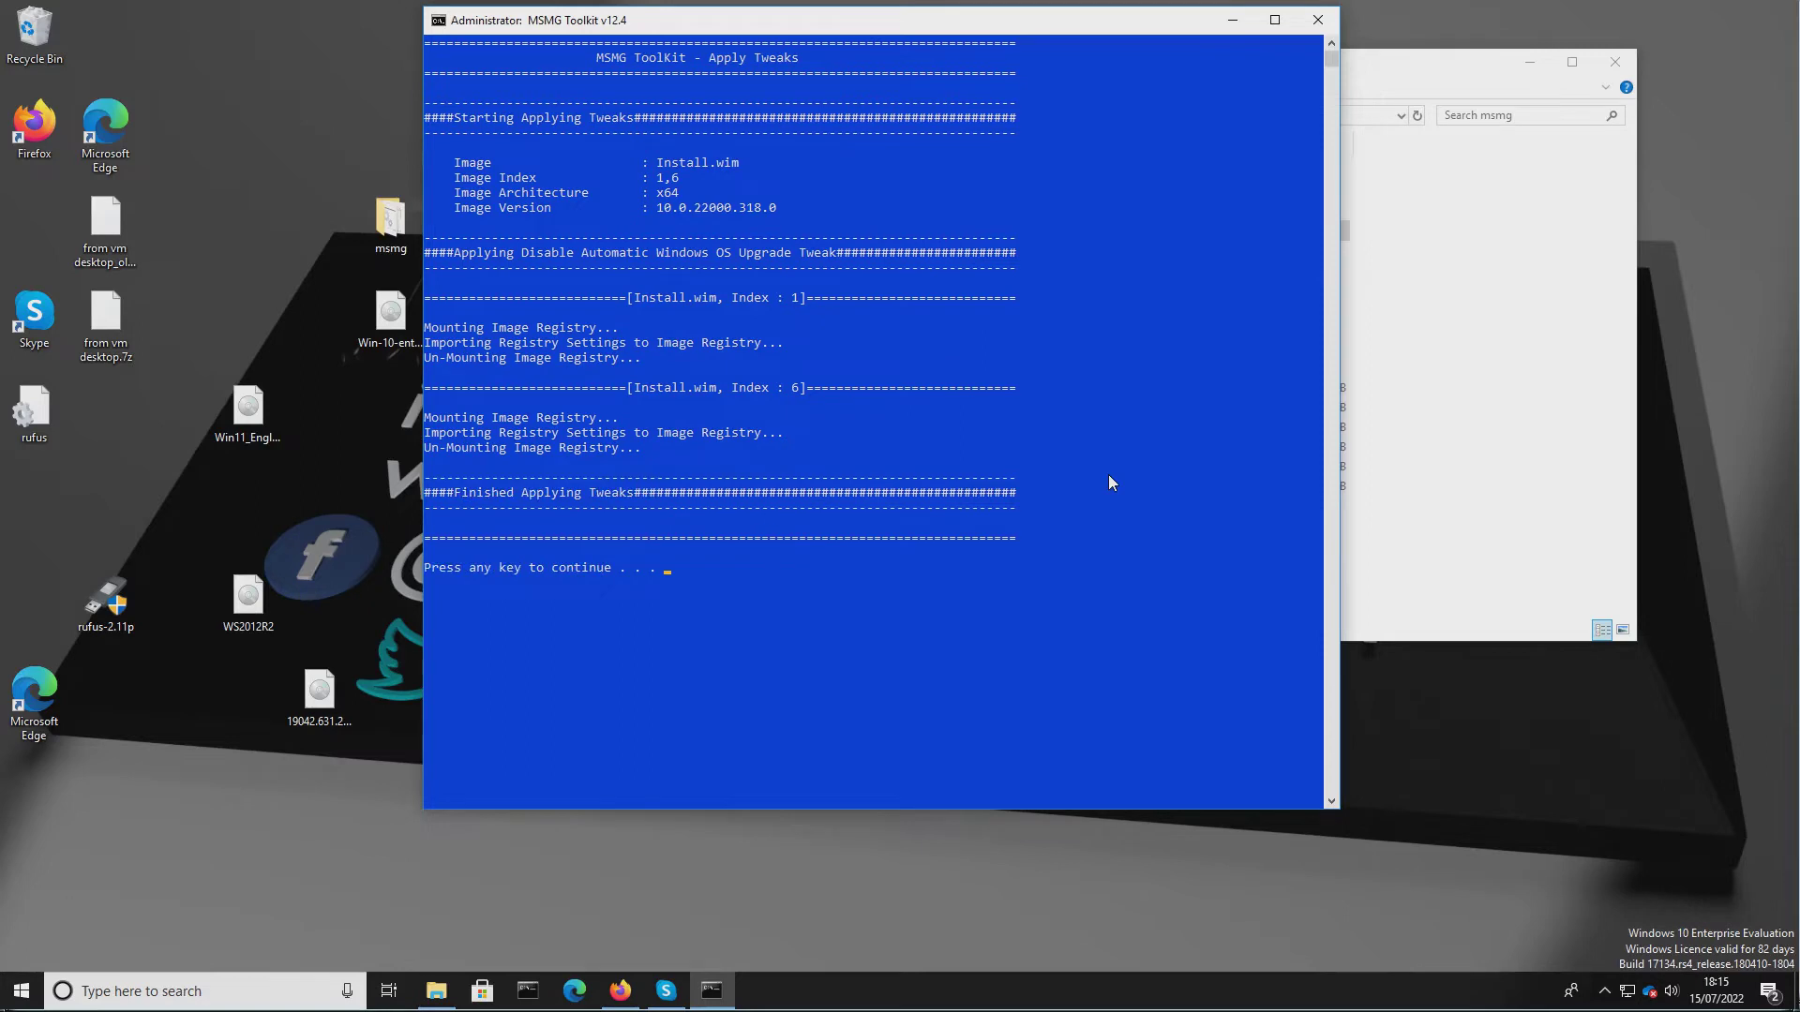
pyautogui.press('Return')
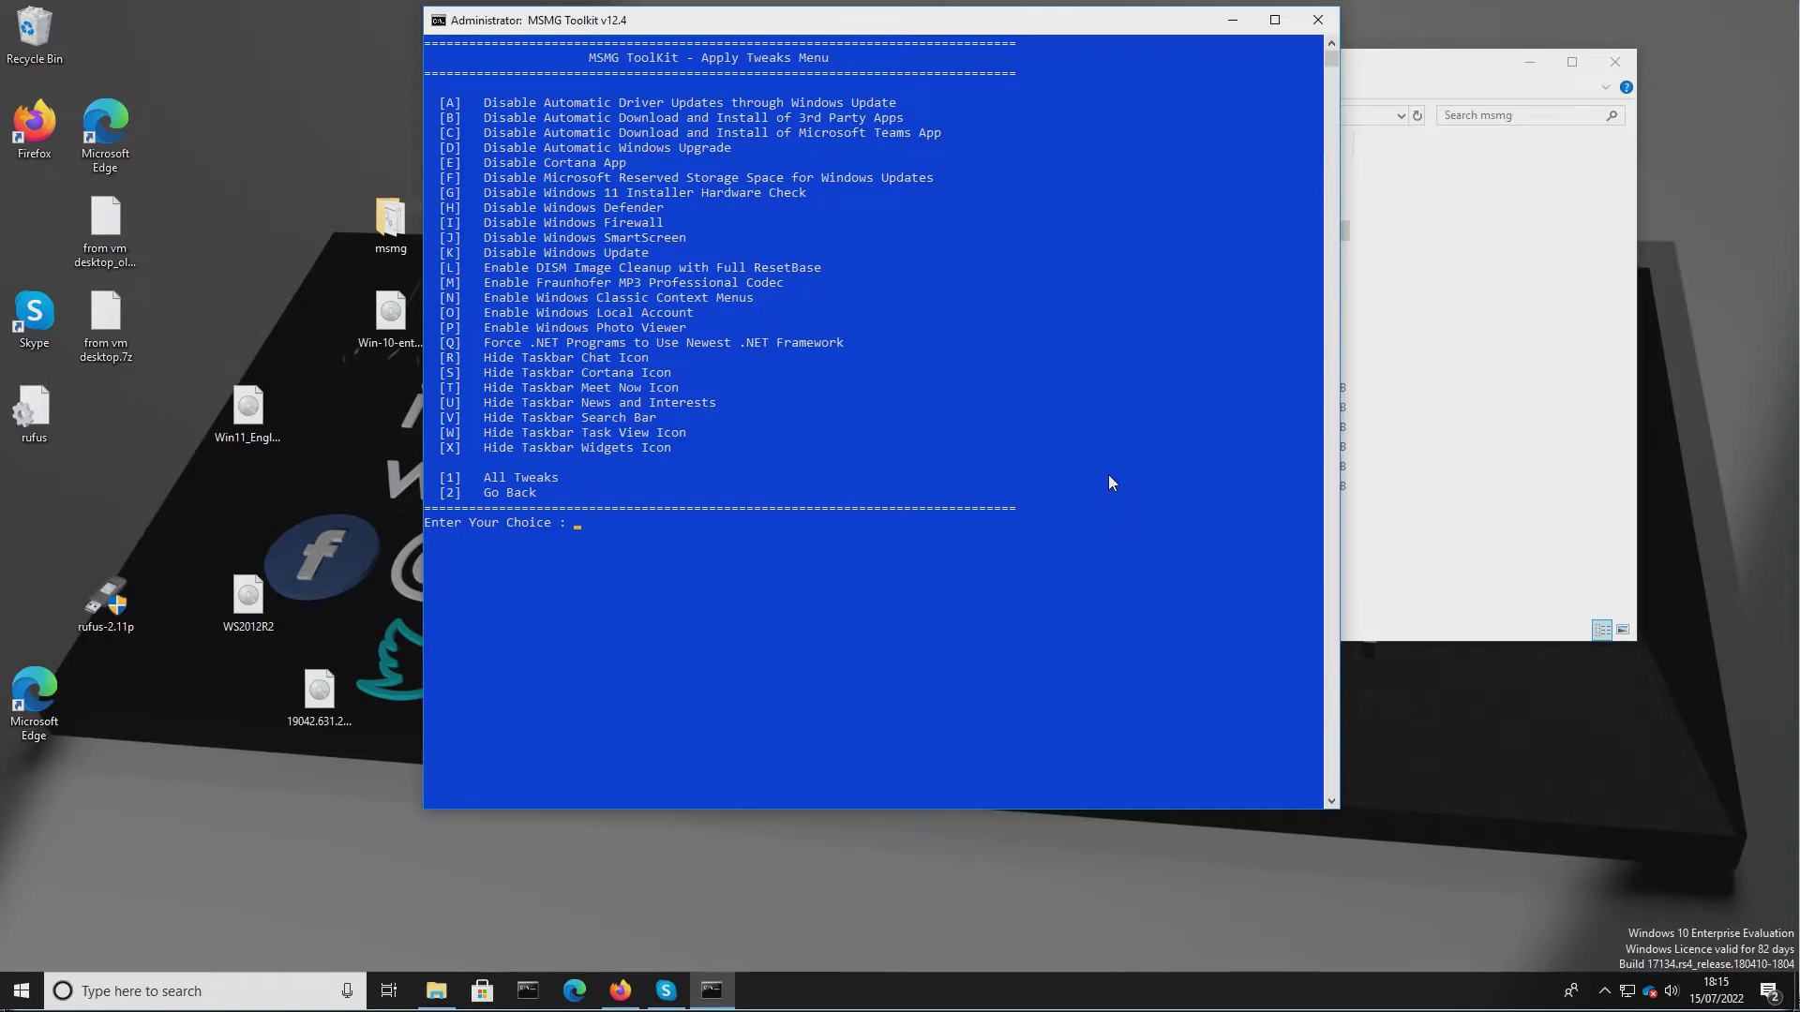
# Apply the Disable Cortana App and Disable Microsoft Reserved Storage Space for Windows Updates tweaks.
pyautogui.write('E')
pyautogui.press('Return')
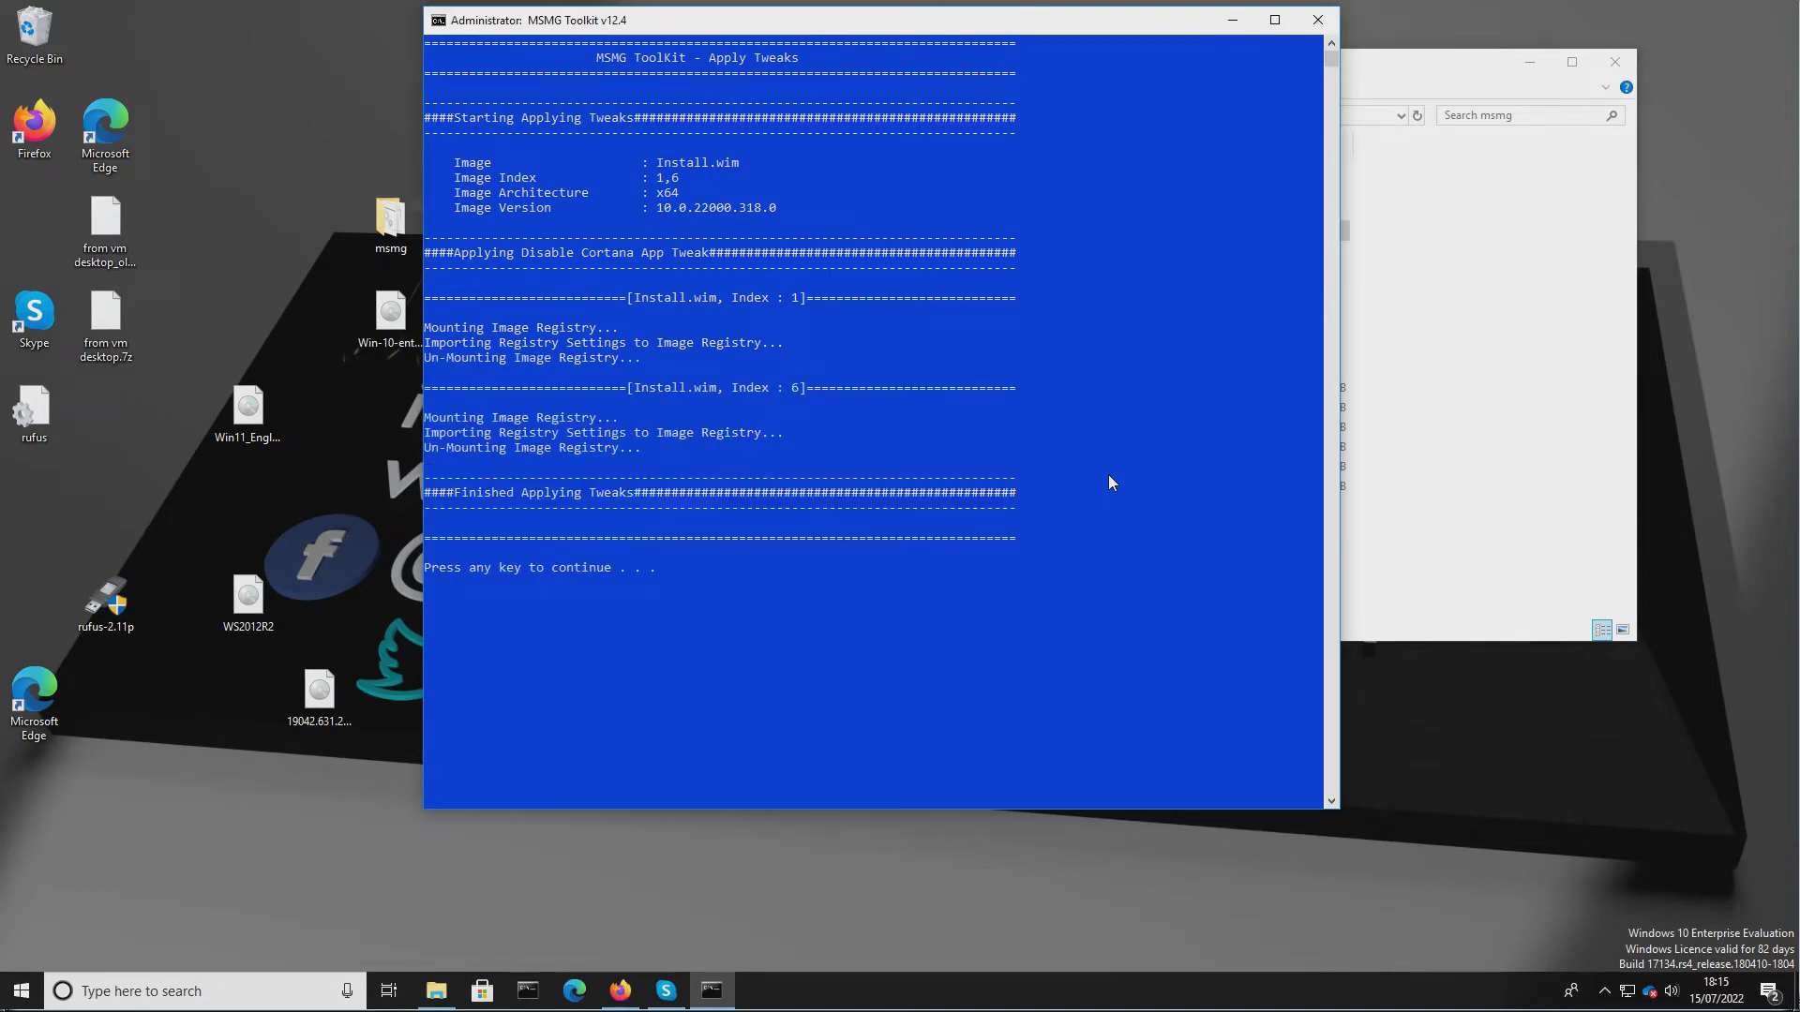
pyautogui.press('Return')
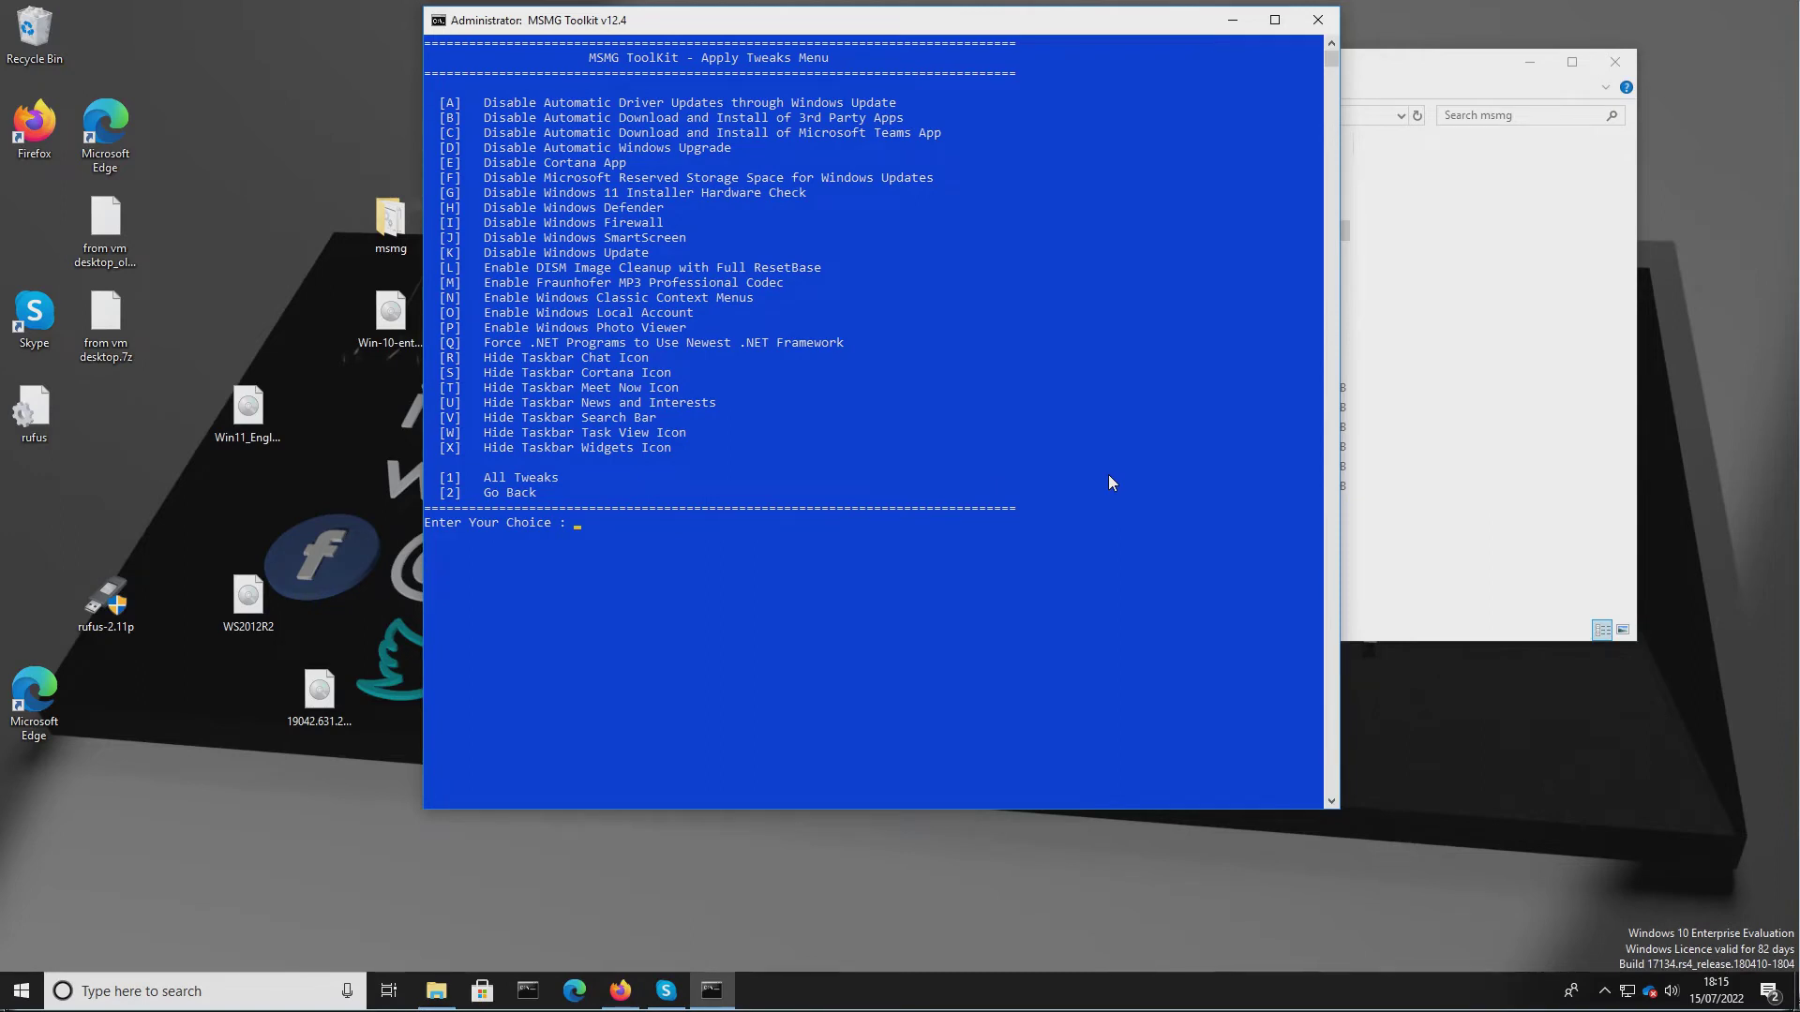
pyautogui.write('f')
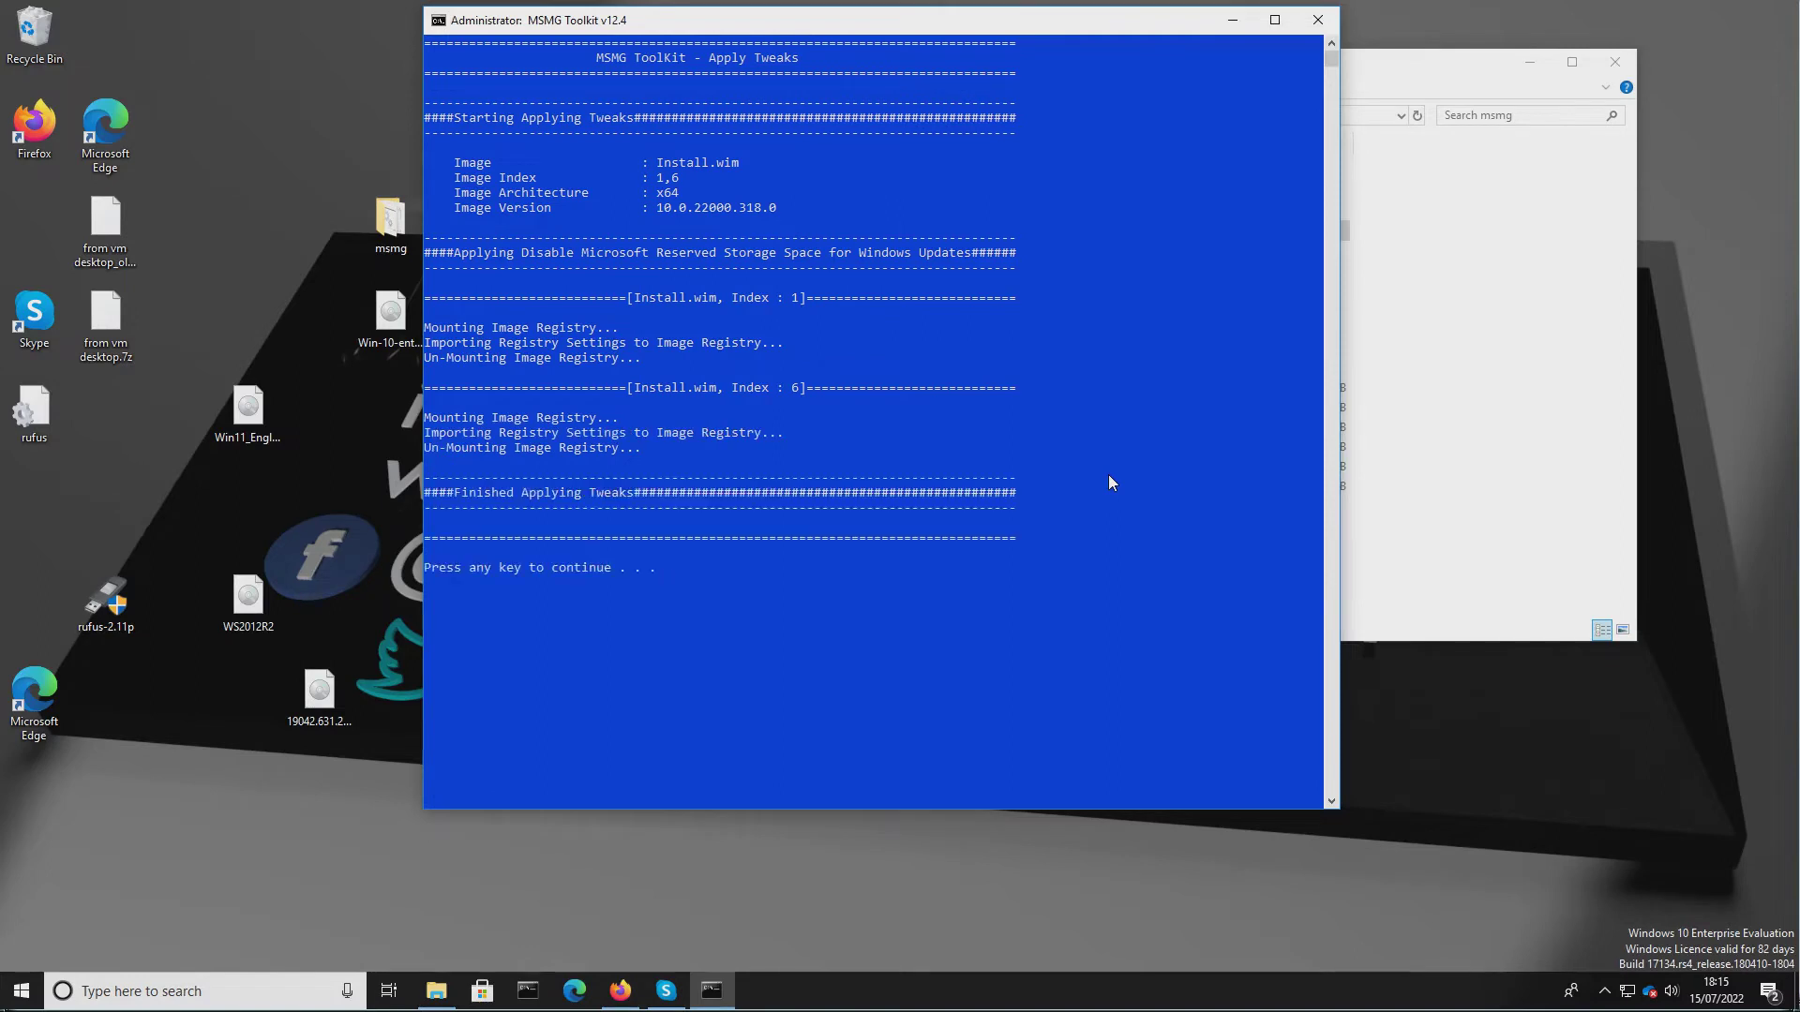
pyautogui.press('Return')
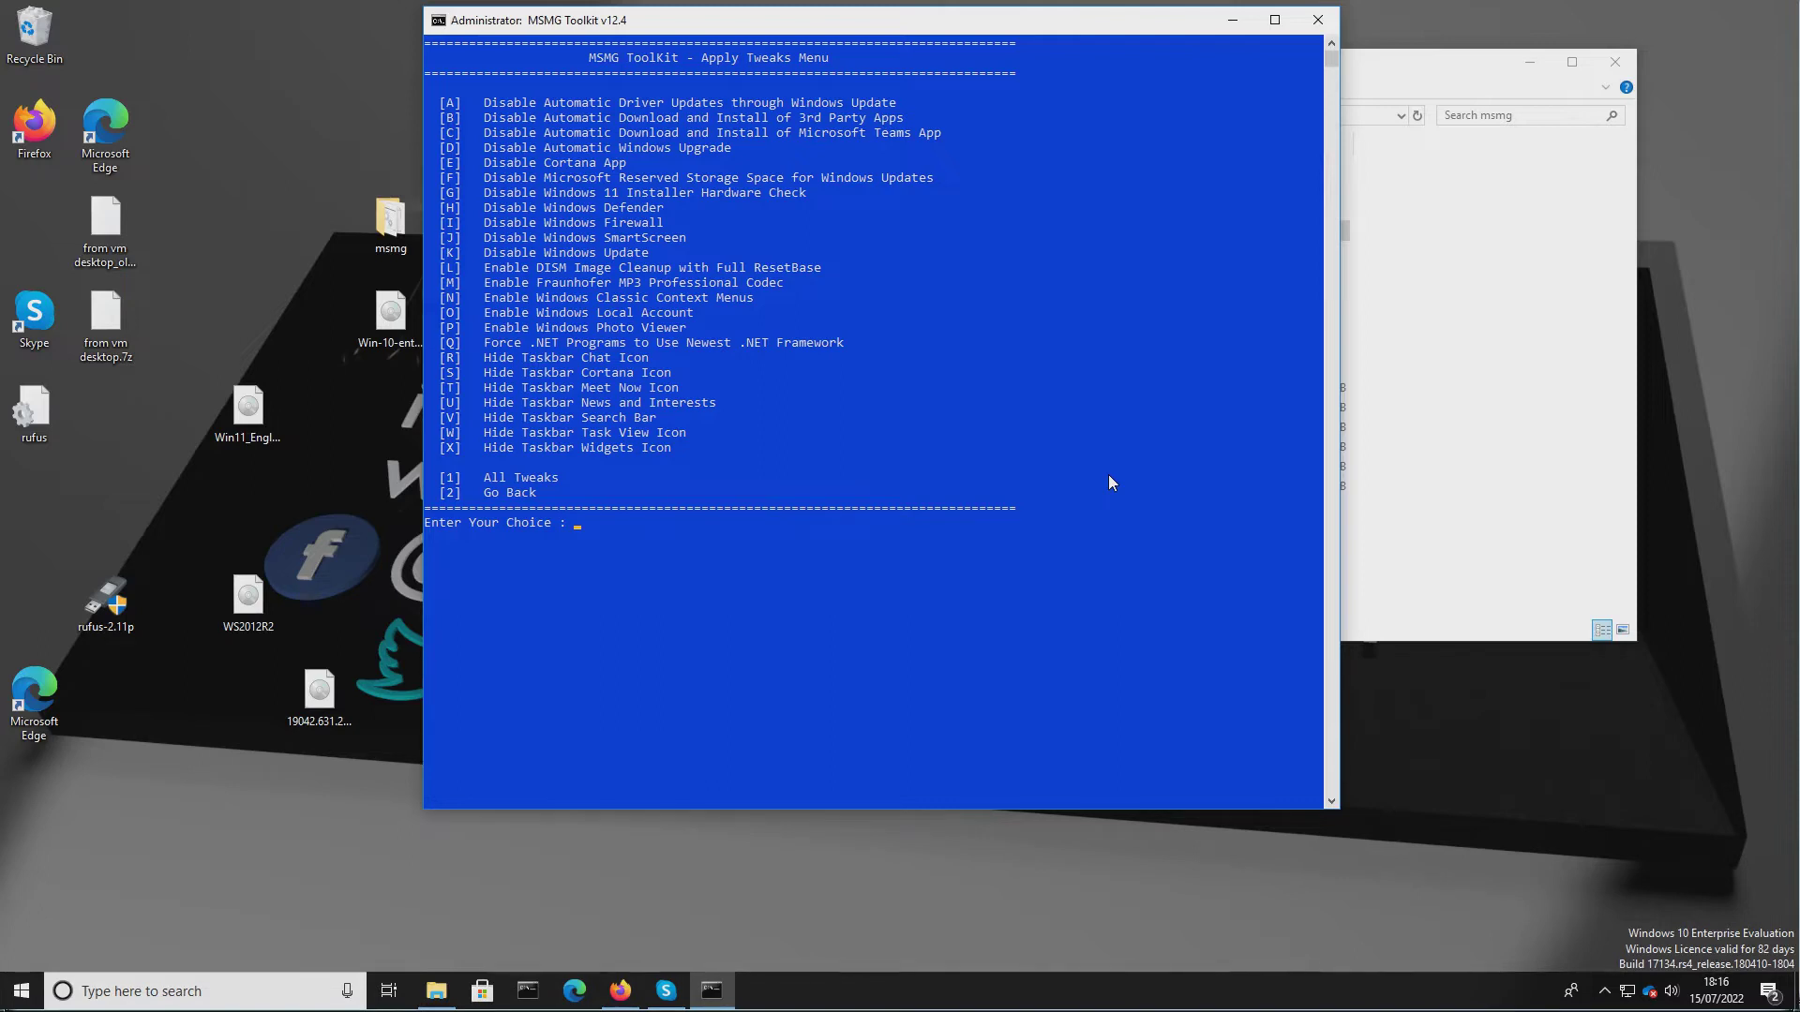
# Apply the Disable Windows 11 Installer Hardware Check and Disable Windows SmartScreen tweaks.
pyautogui.write('G')
pyautogui.press('Return')
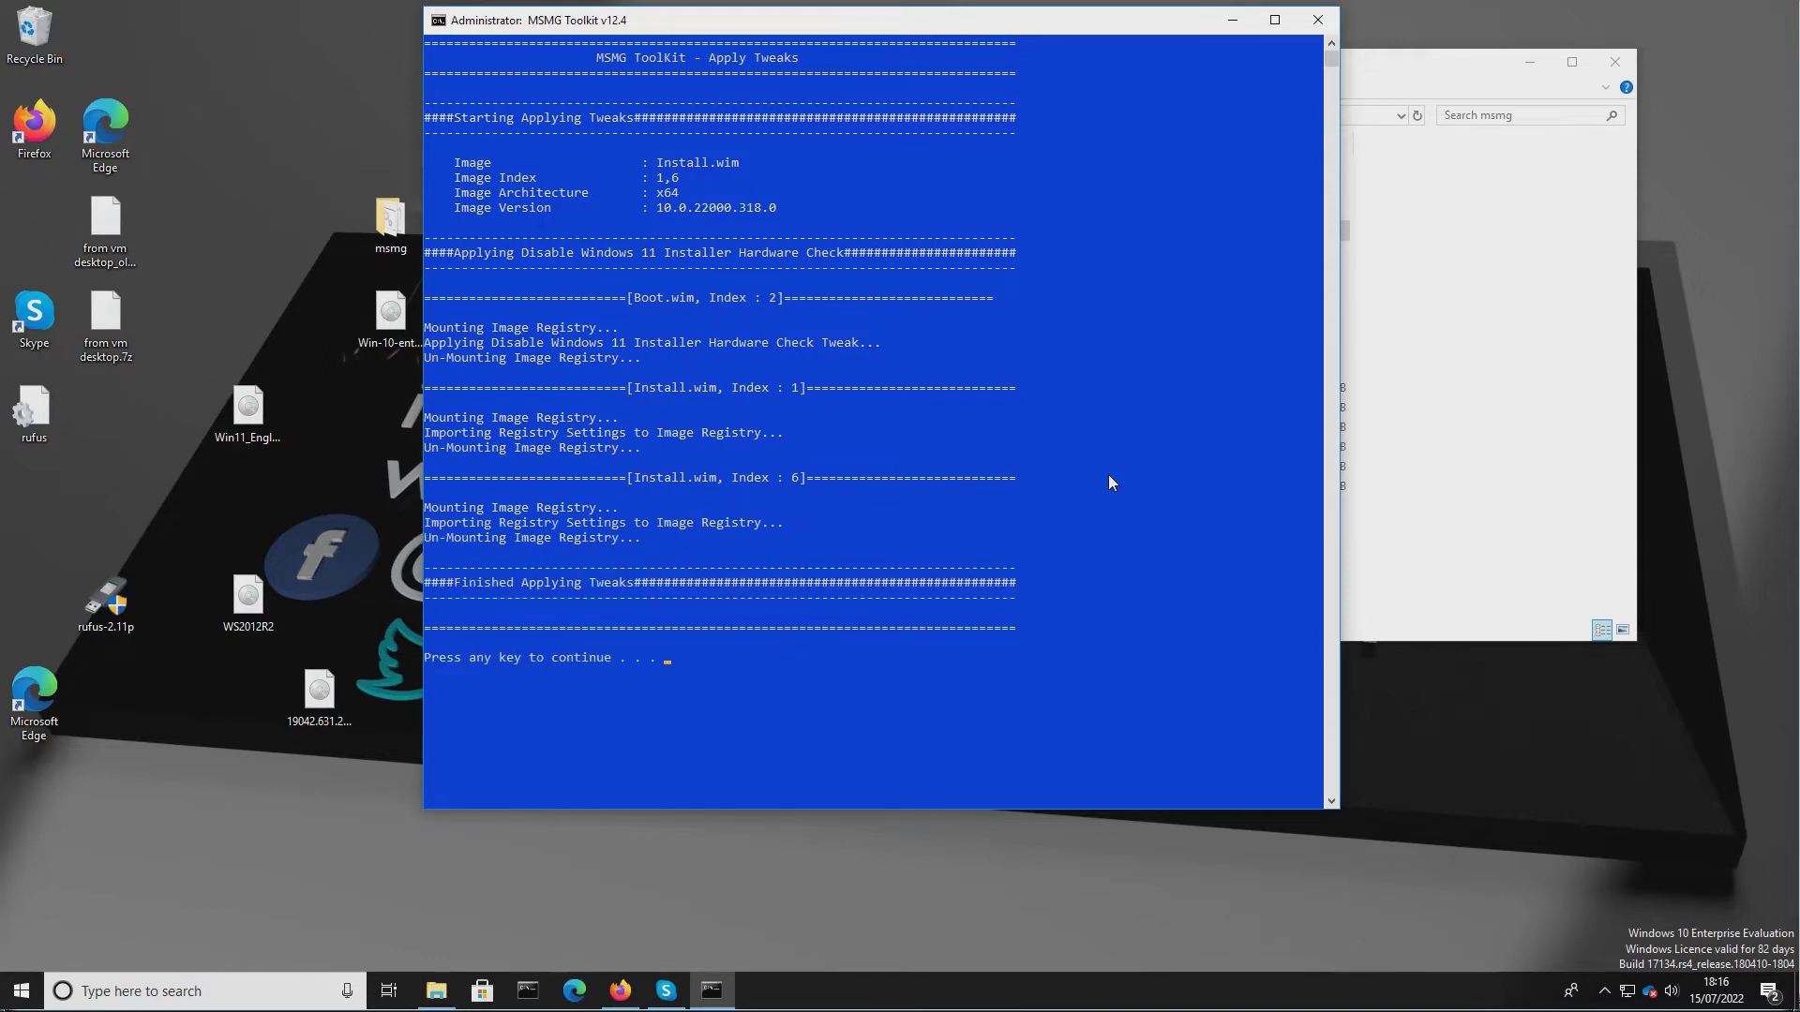
pyautogui.press('Return')
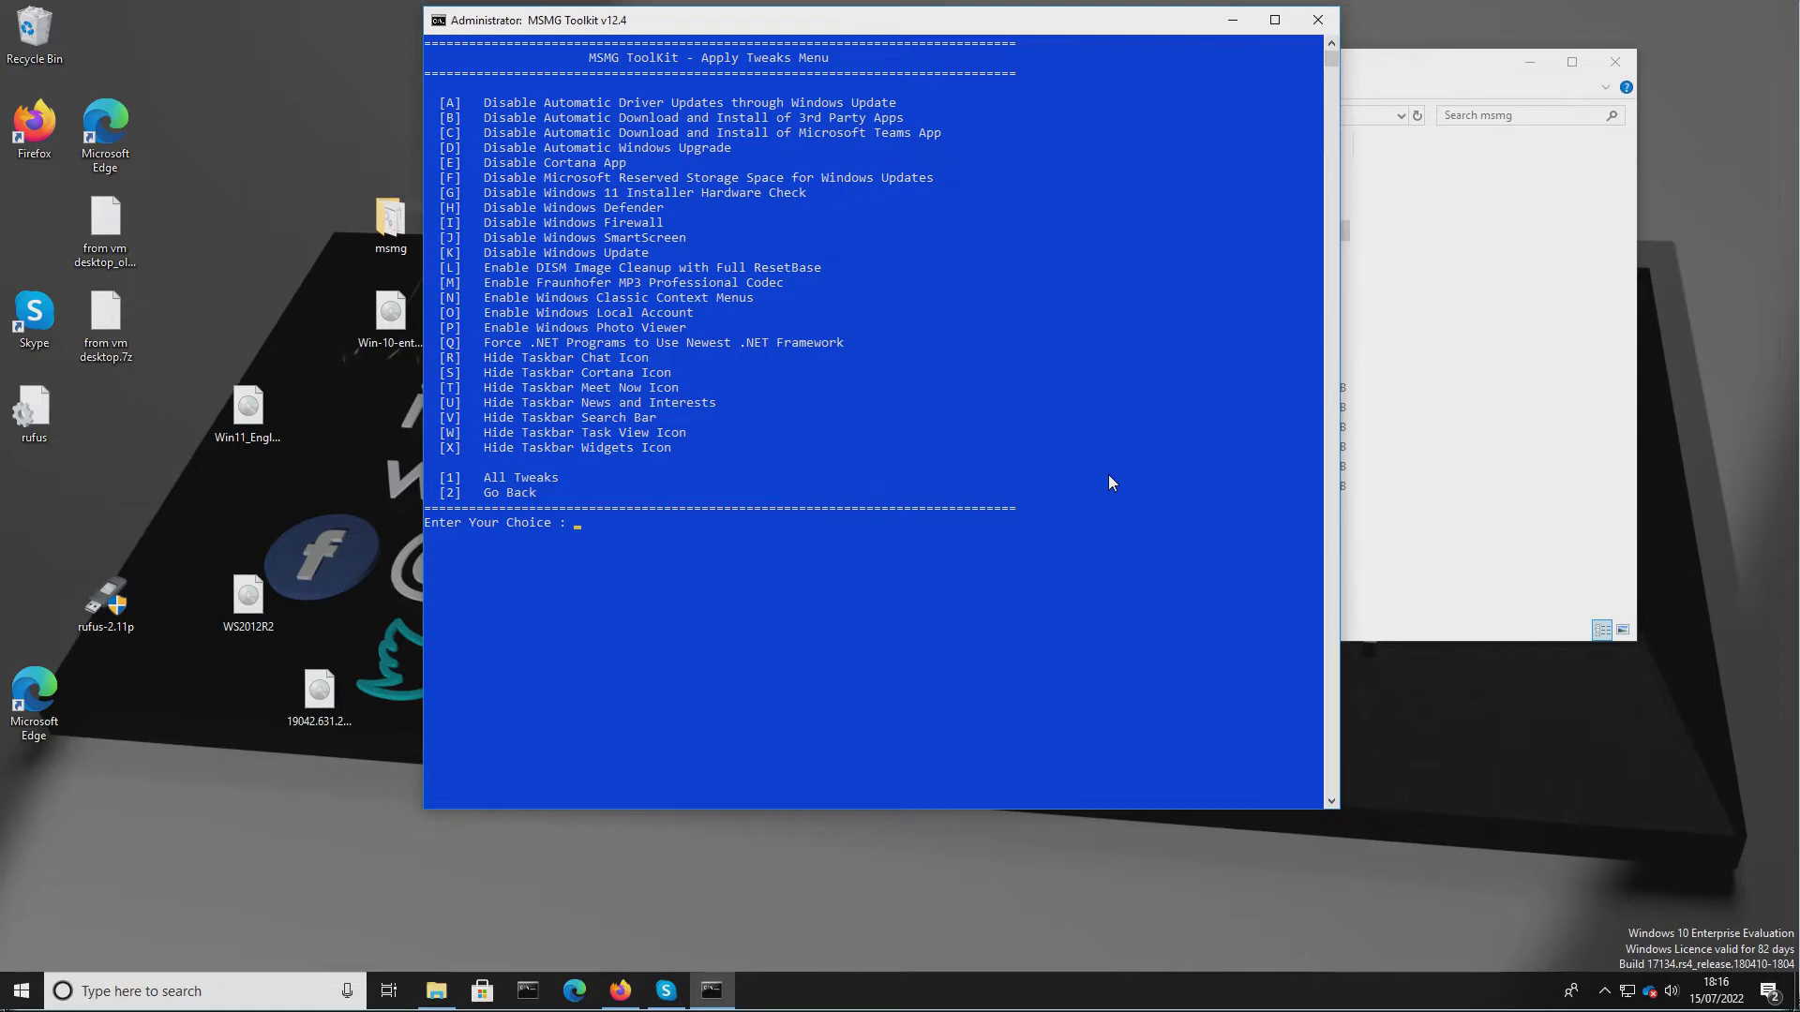
pyautogui.write('j')
pyautogui.press('Return')
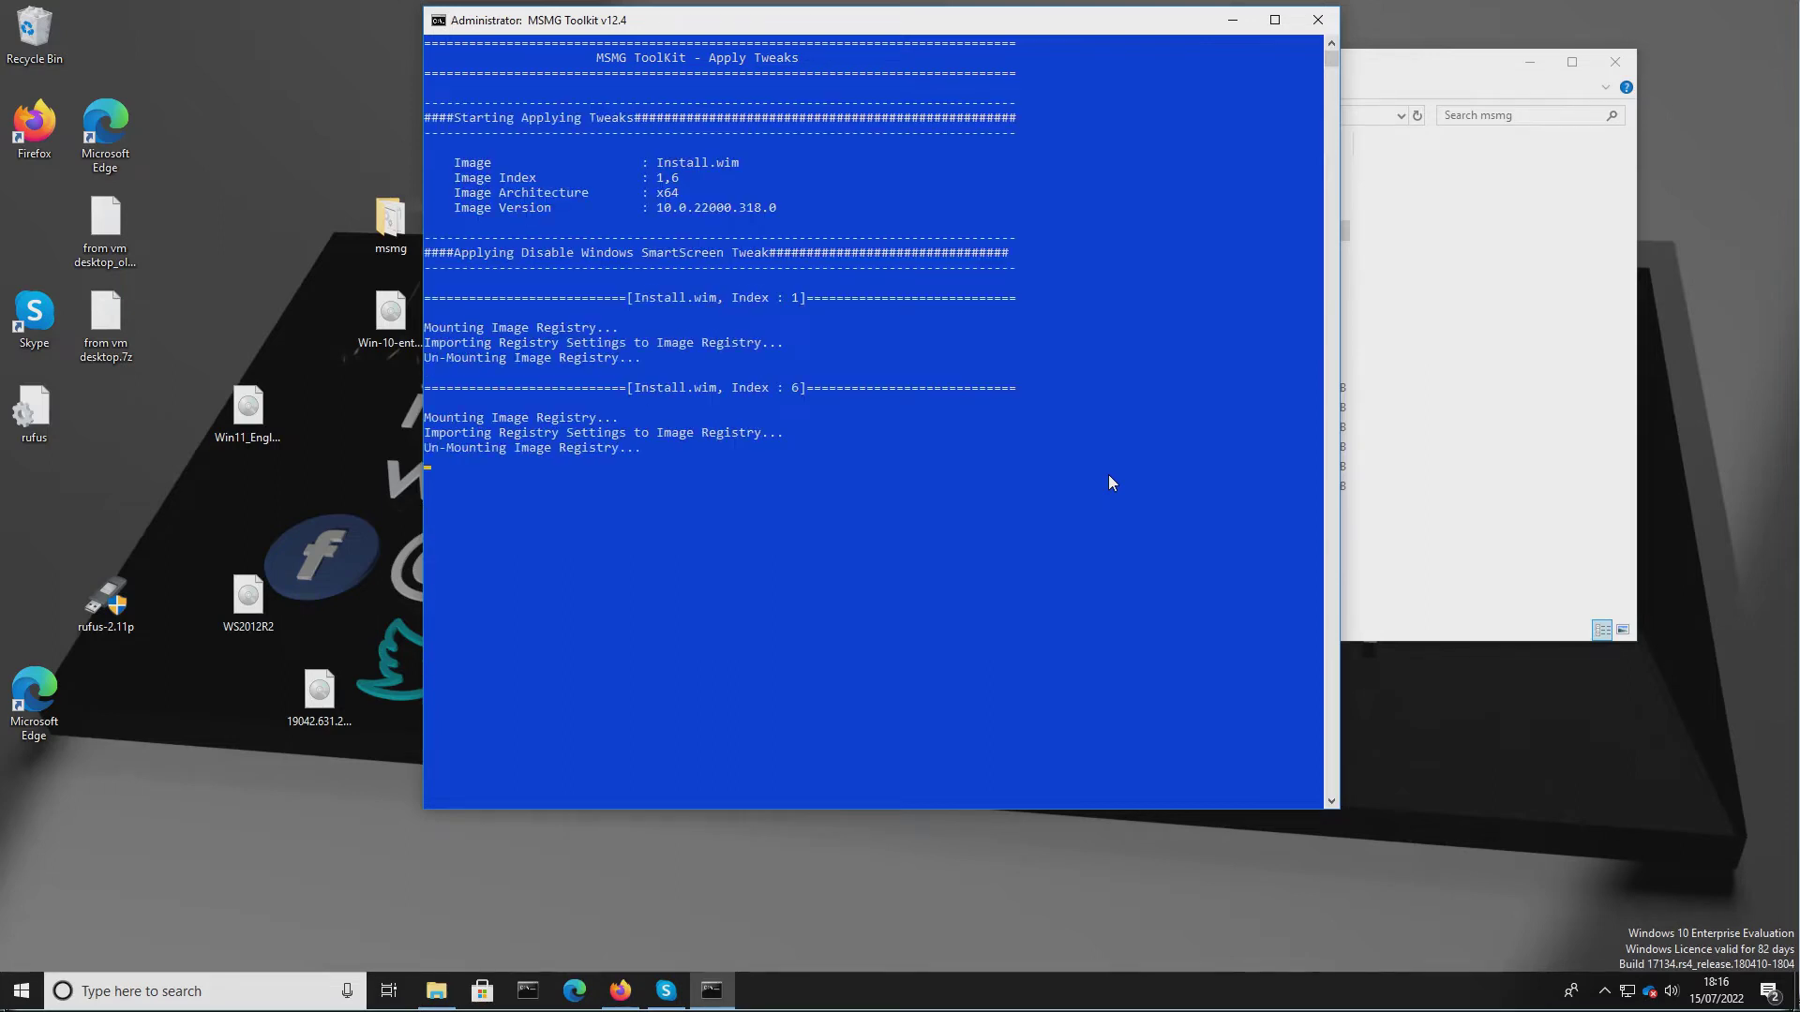
pyautogui.press('Return')
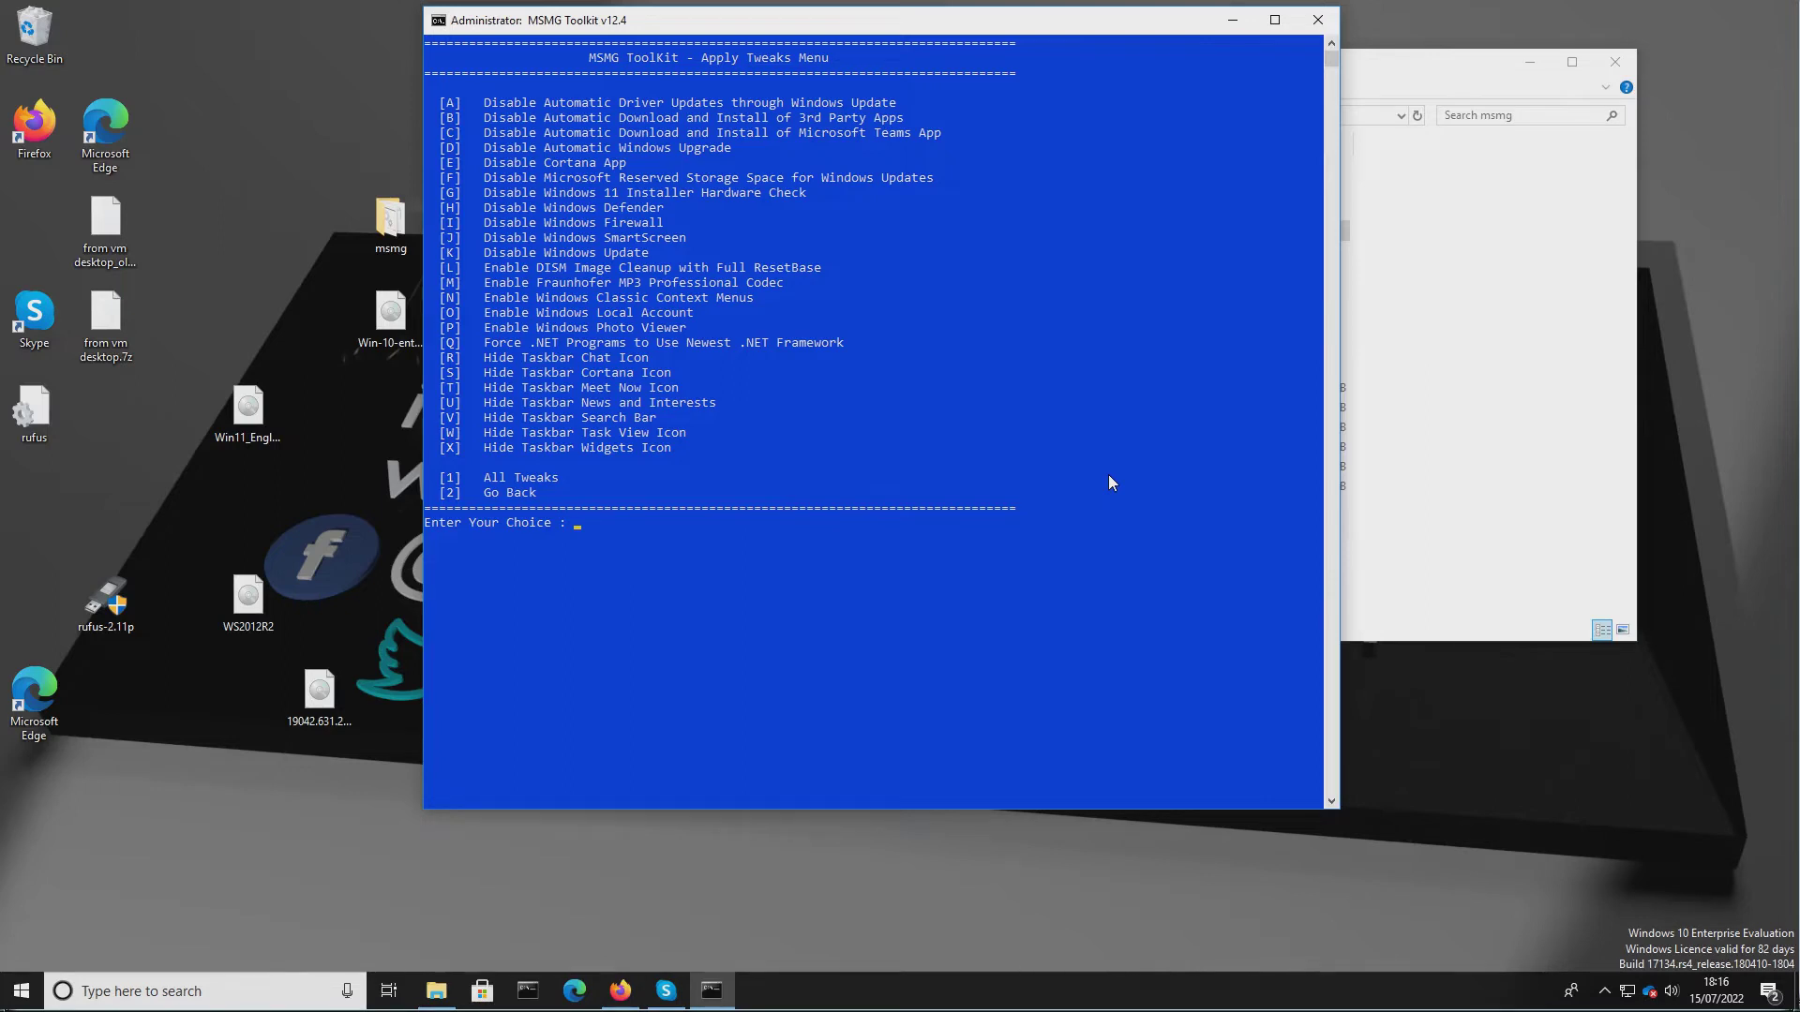
# Apply the Enable DISM Image Cleanup with Full ResetBase and Enable Fraunhofer MP3 Professional Codec tweaks.
pyautogui.write('L')
pyautogui.press('Return')
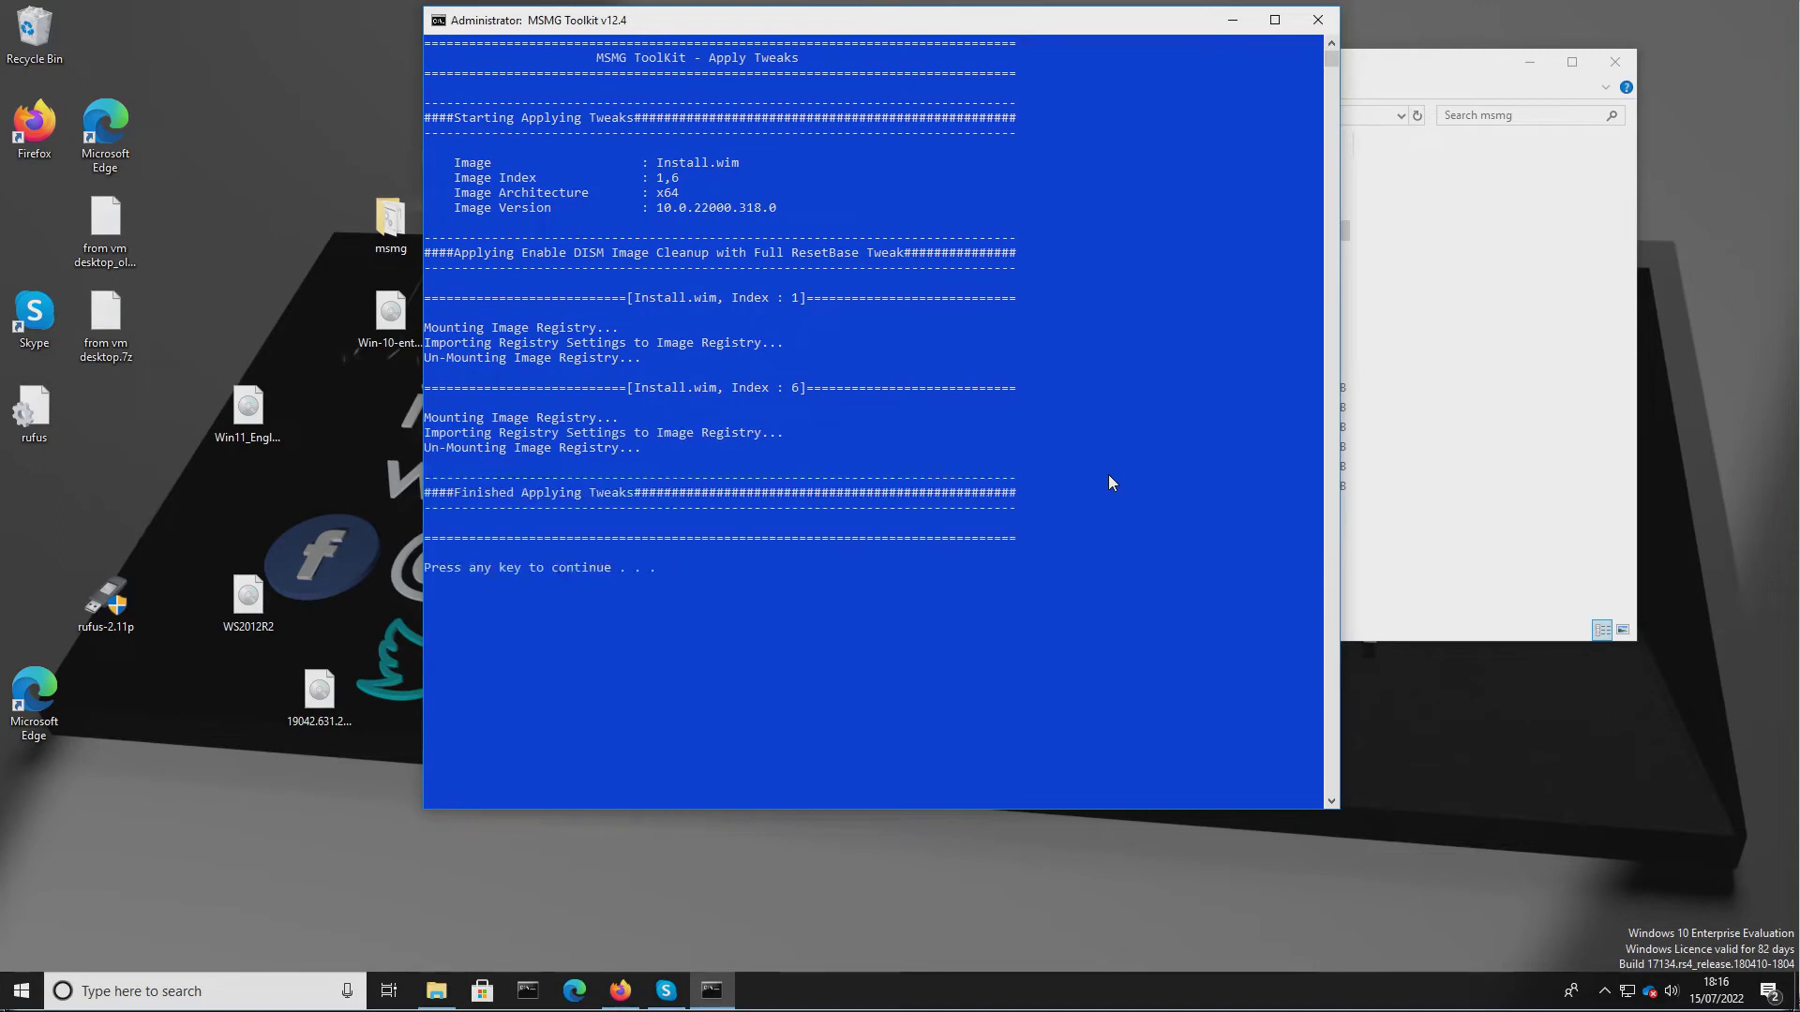
pyautogui.press('Return')
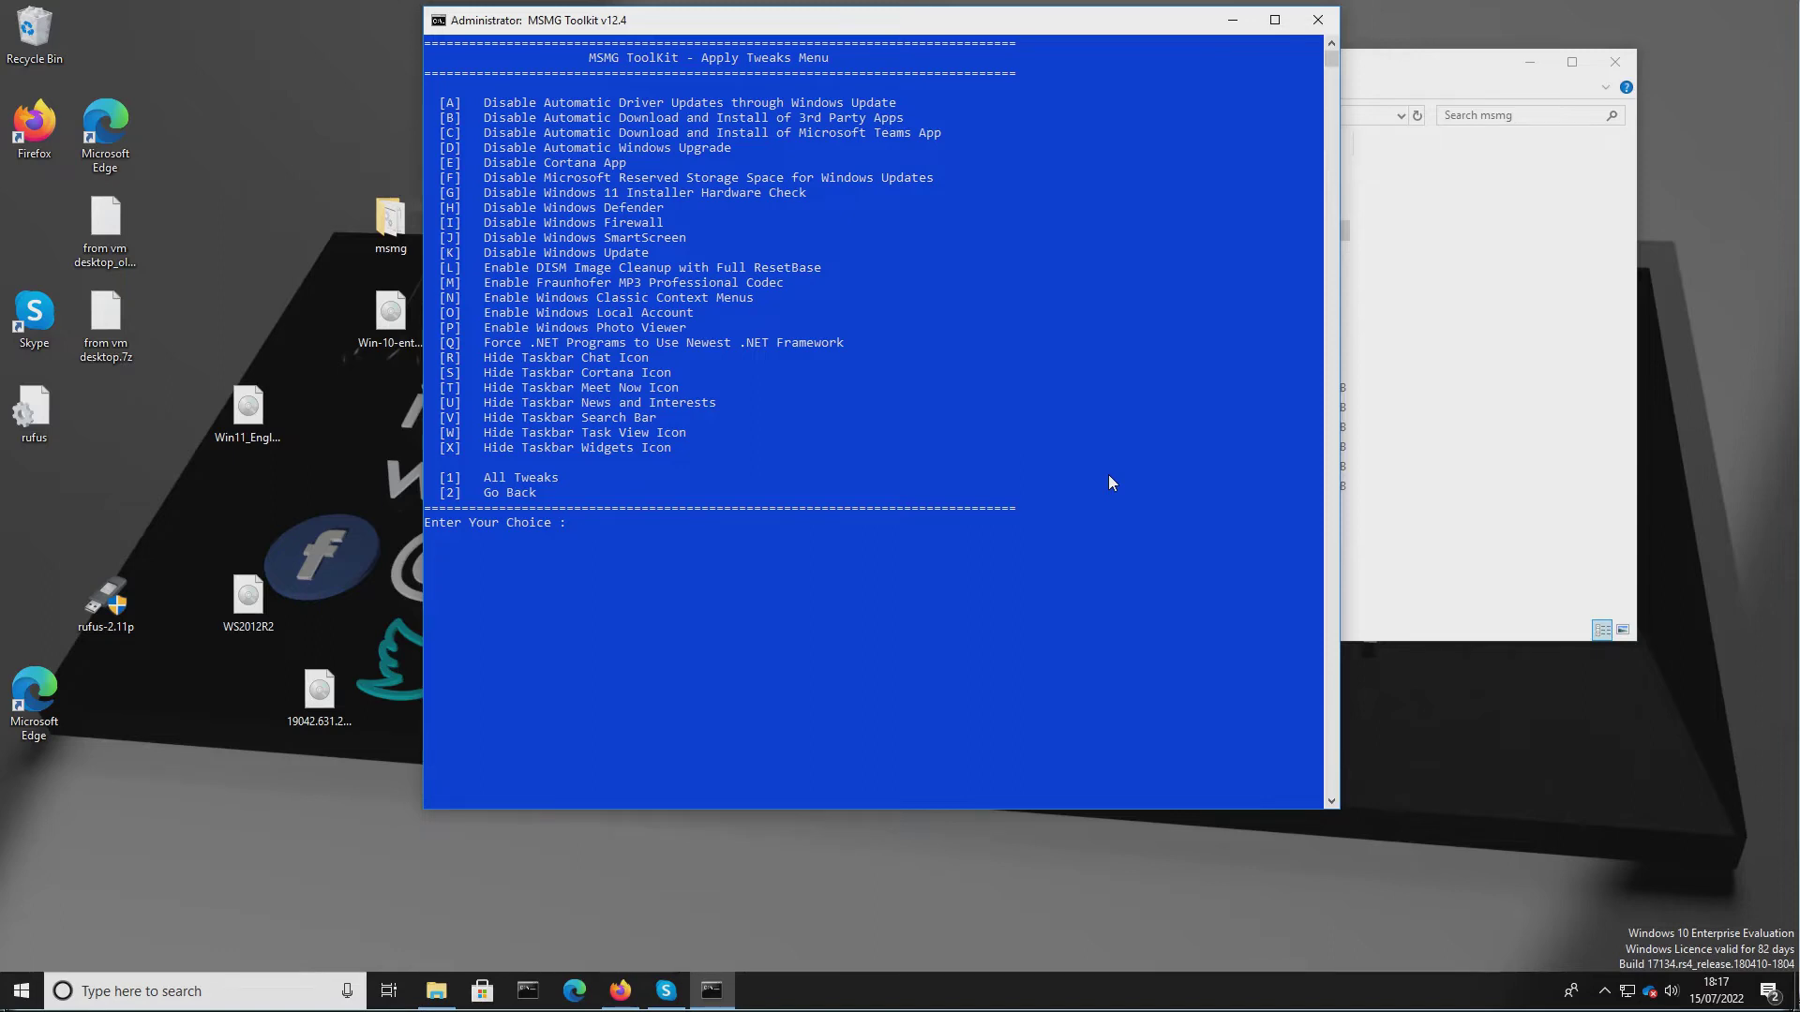
pyautogui.write('m')
pyautogui.press('Return')
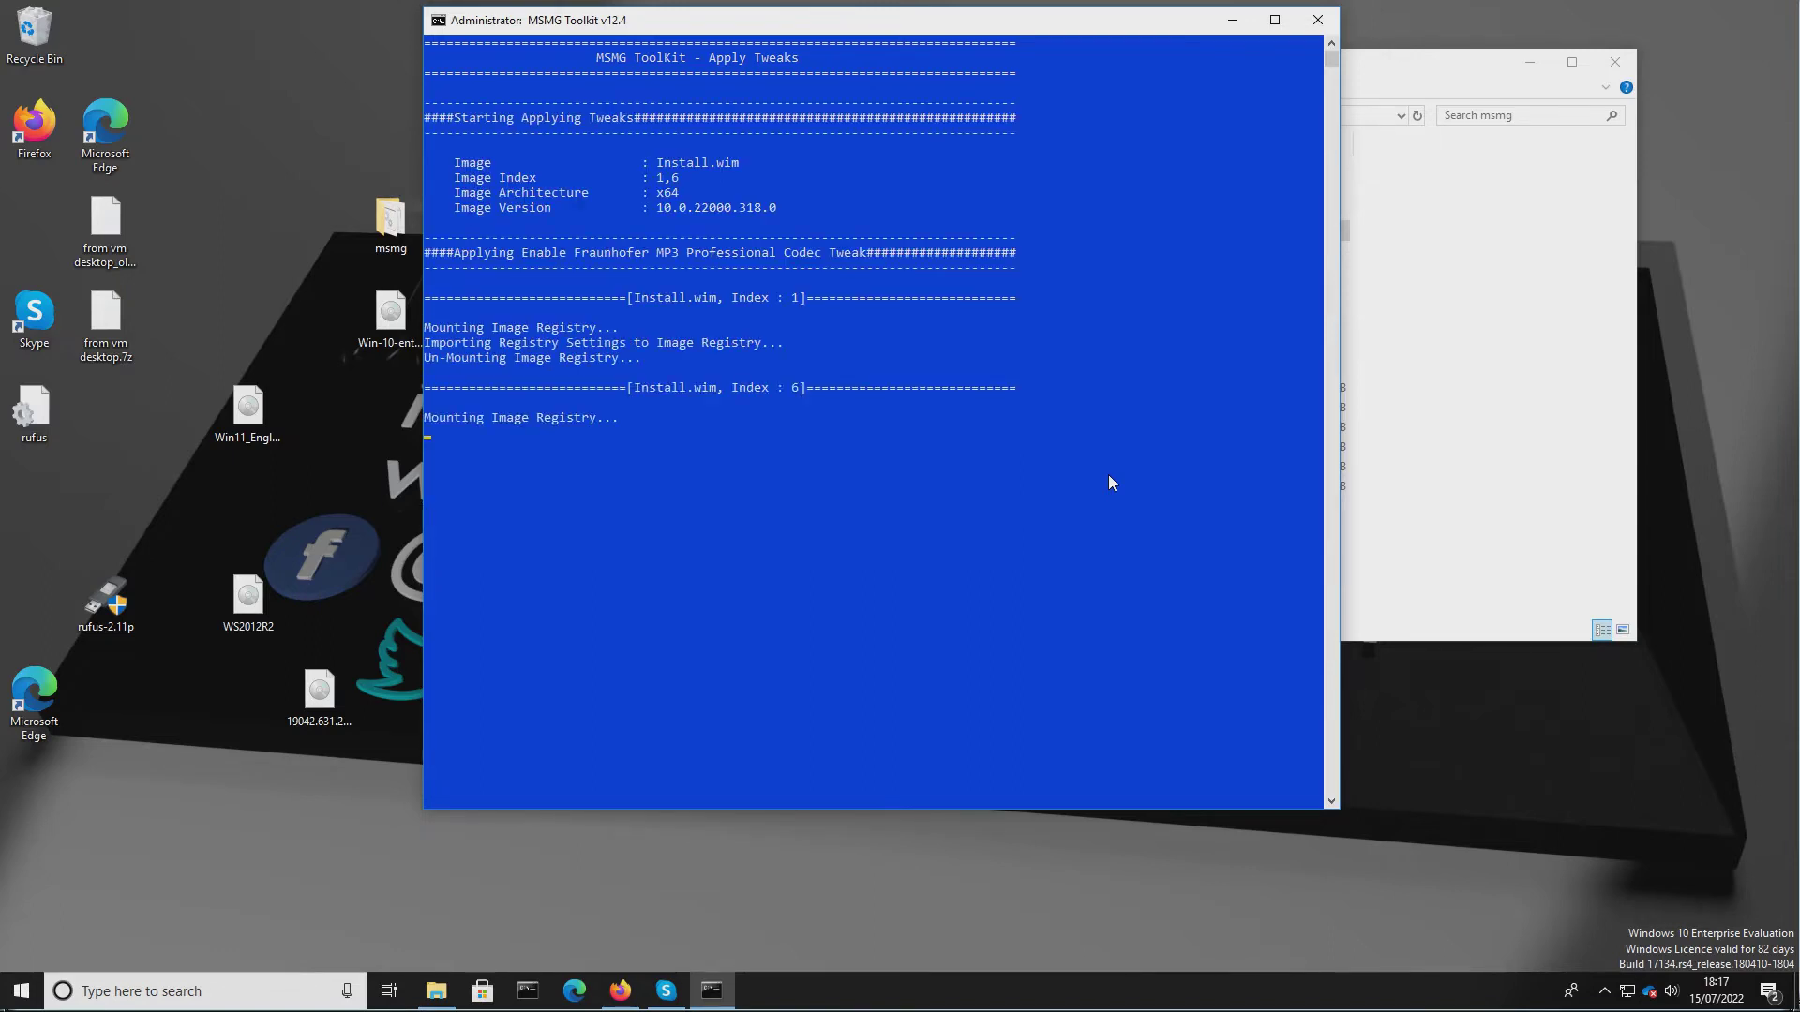
pyautogui.press('Return')
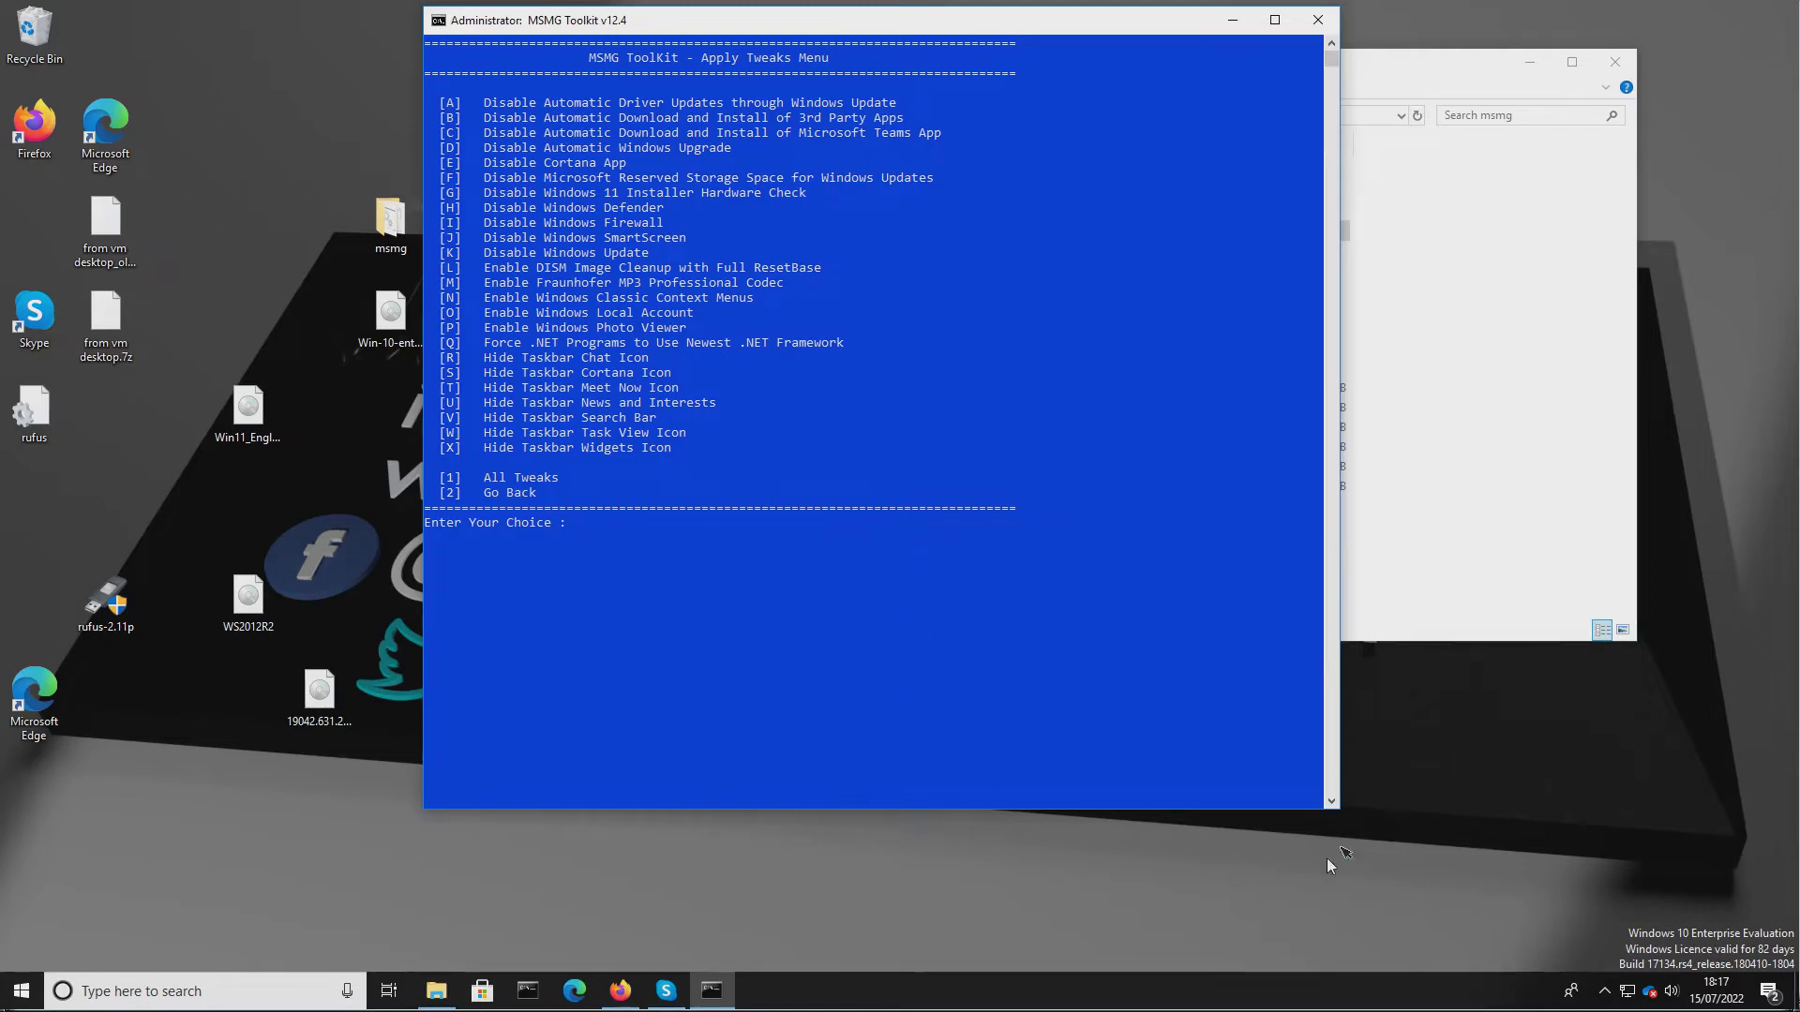
# Apply the Enable Windows Classic Context Menus and Enable Windows Local Account tweaks.
pyautogui.click(990, 627)
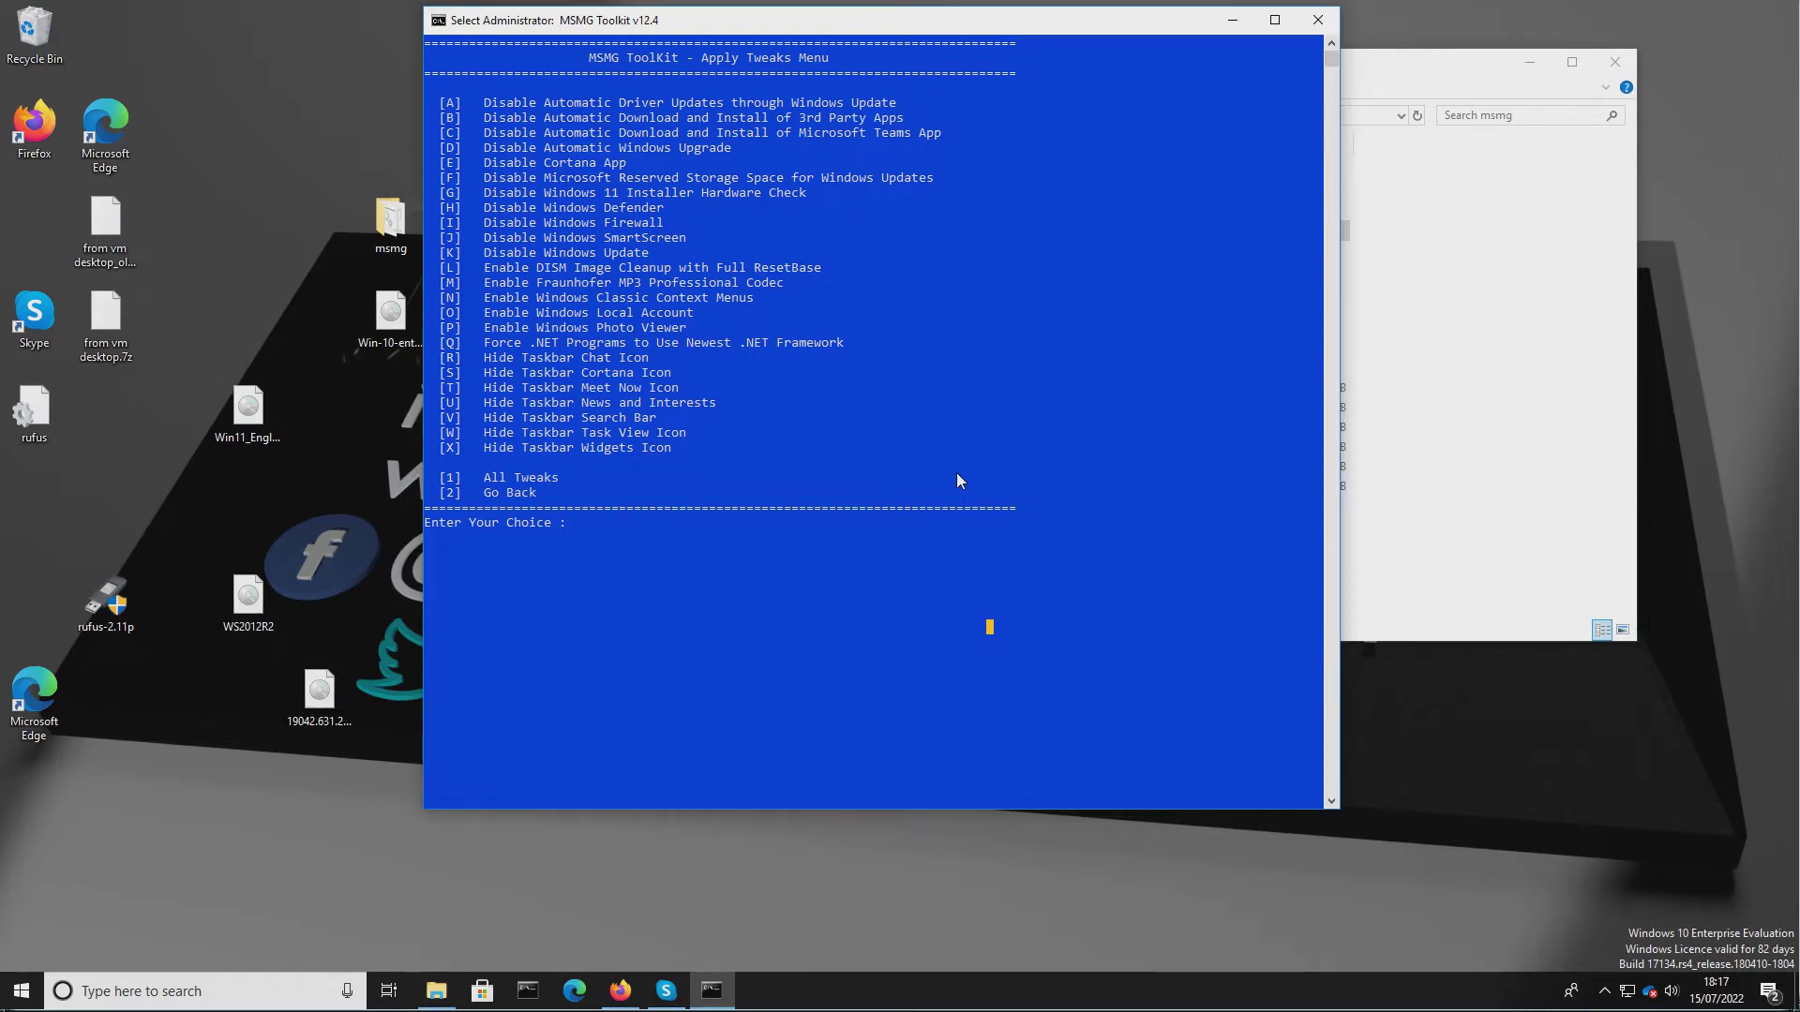
pyautogui.write('N')
pyautogui.press('Return')
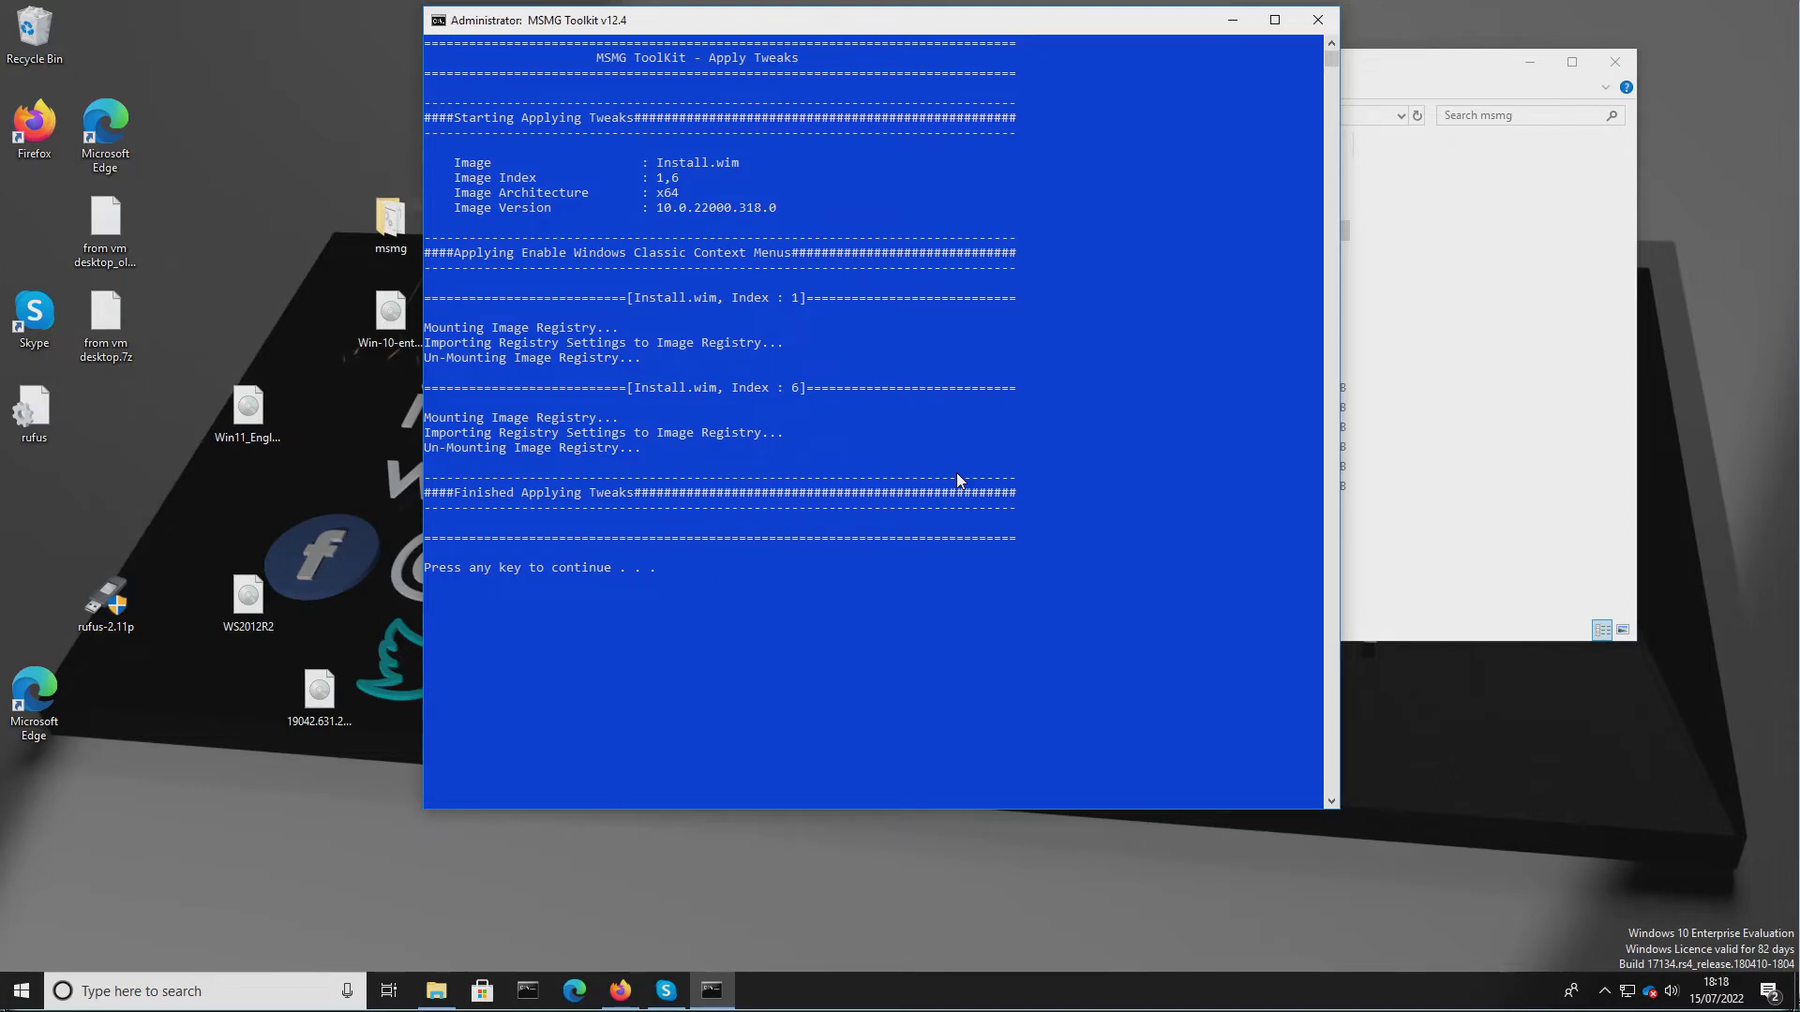
pyautogui.press('Return')
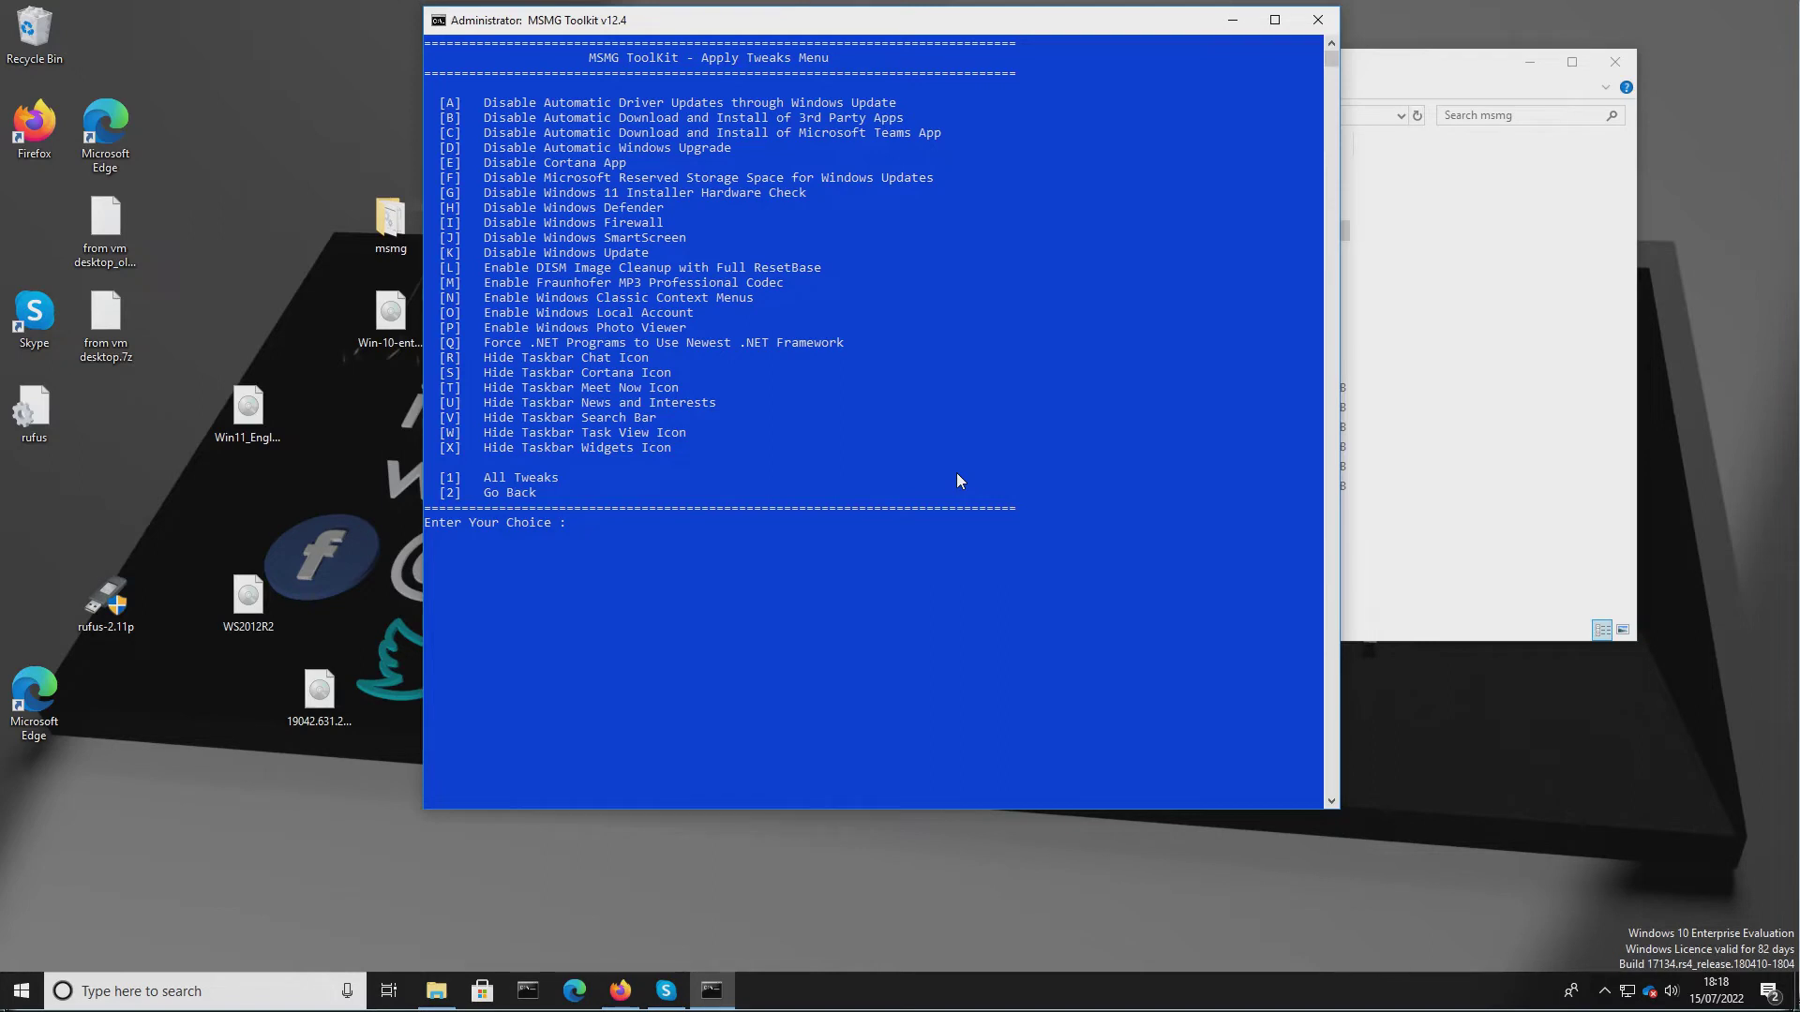
pyautogui.press('o')
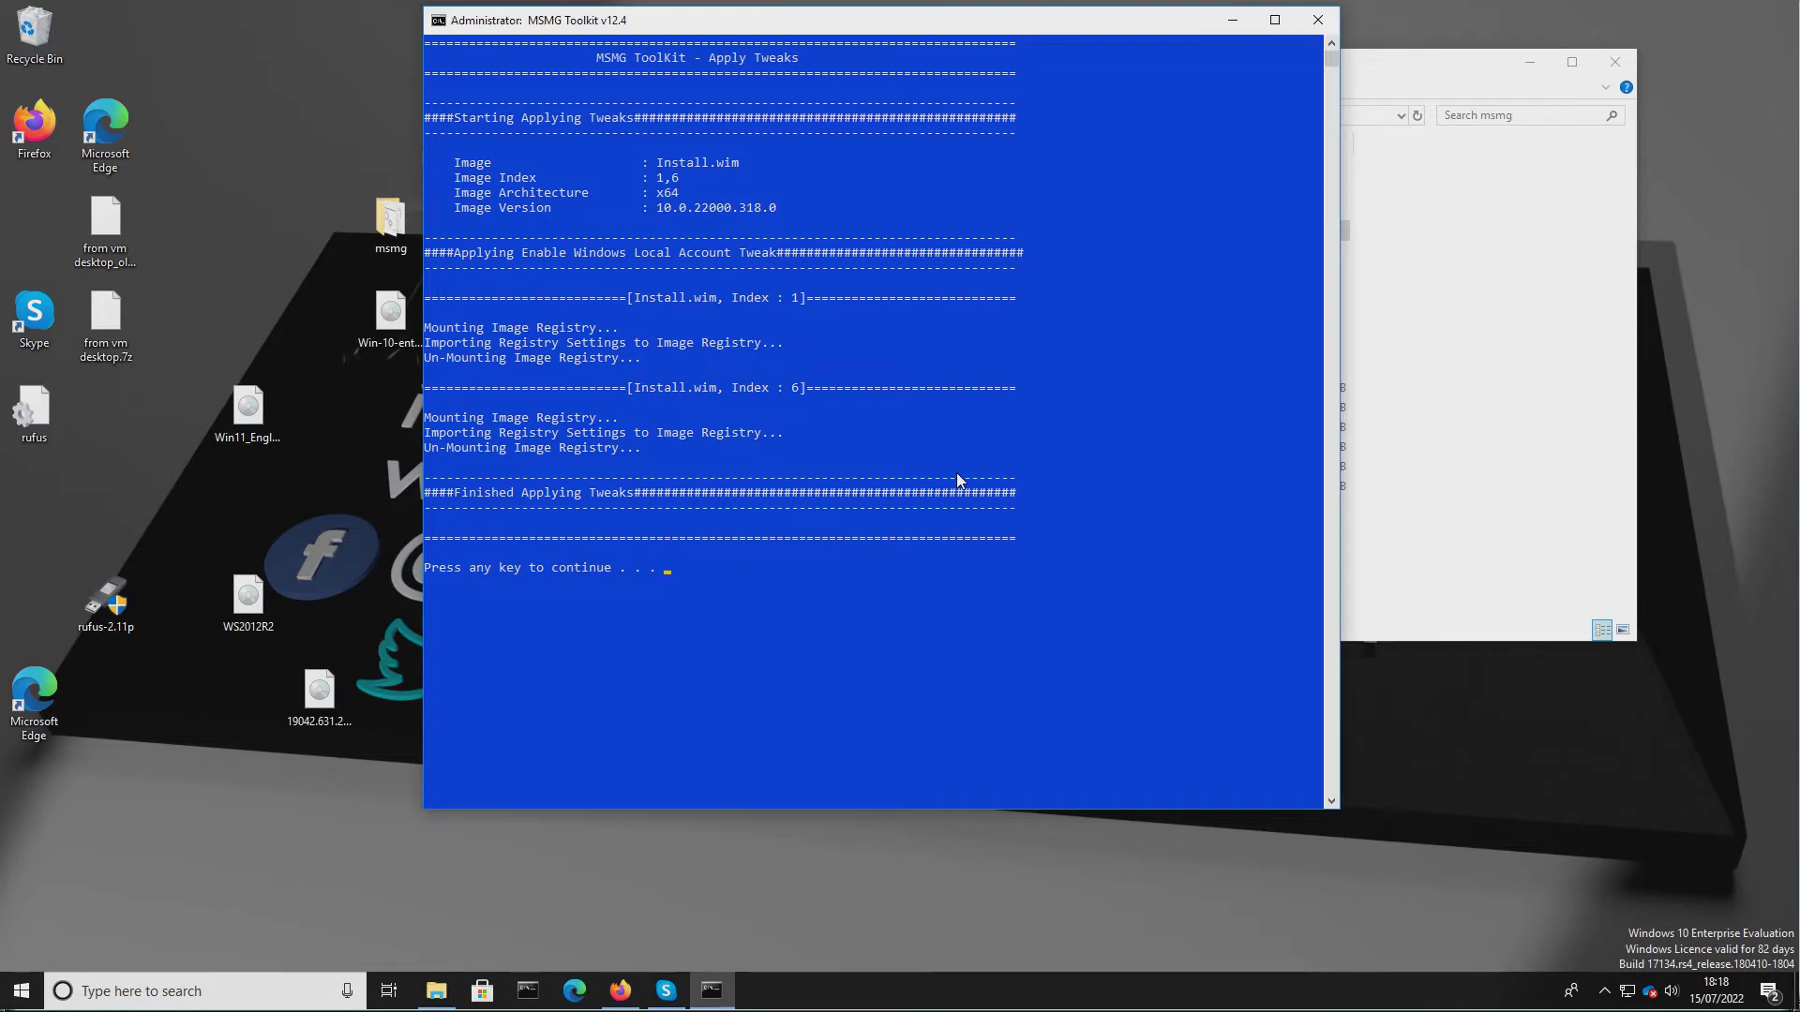
pyautogui.press('Return')
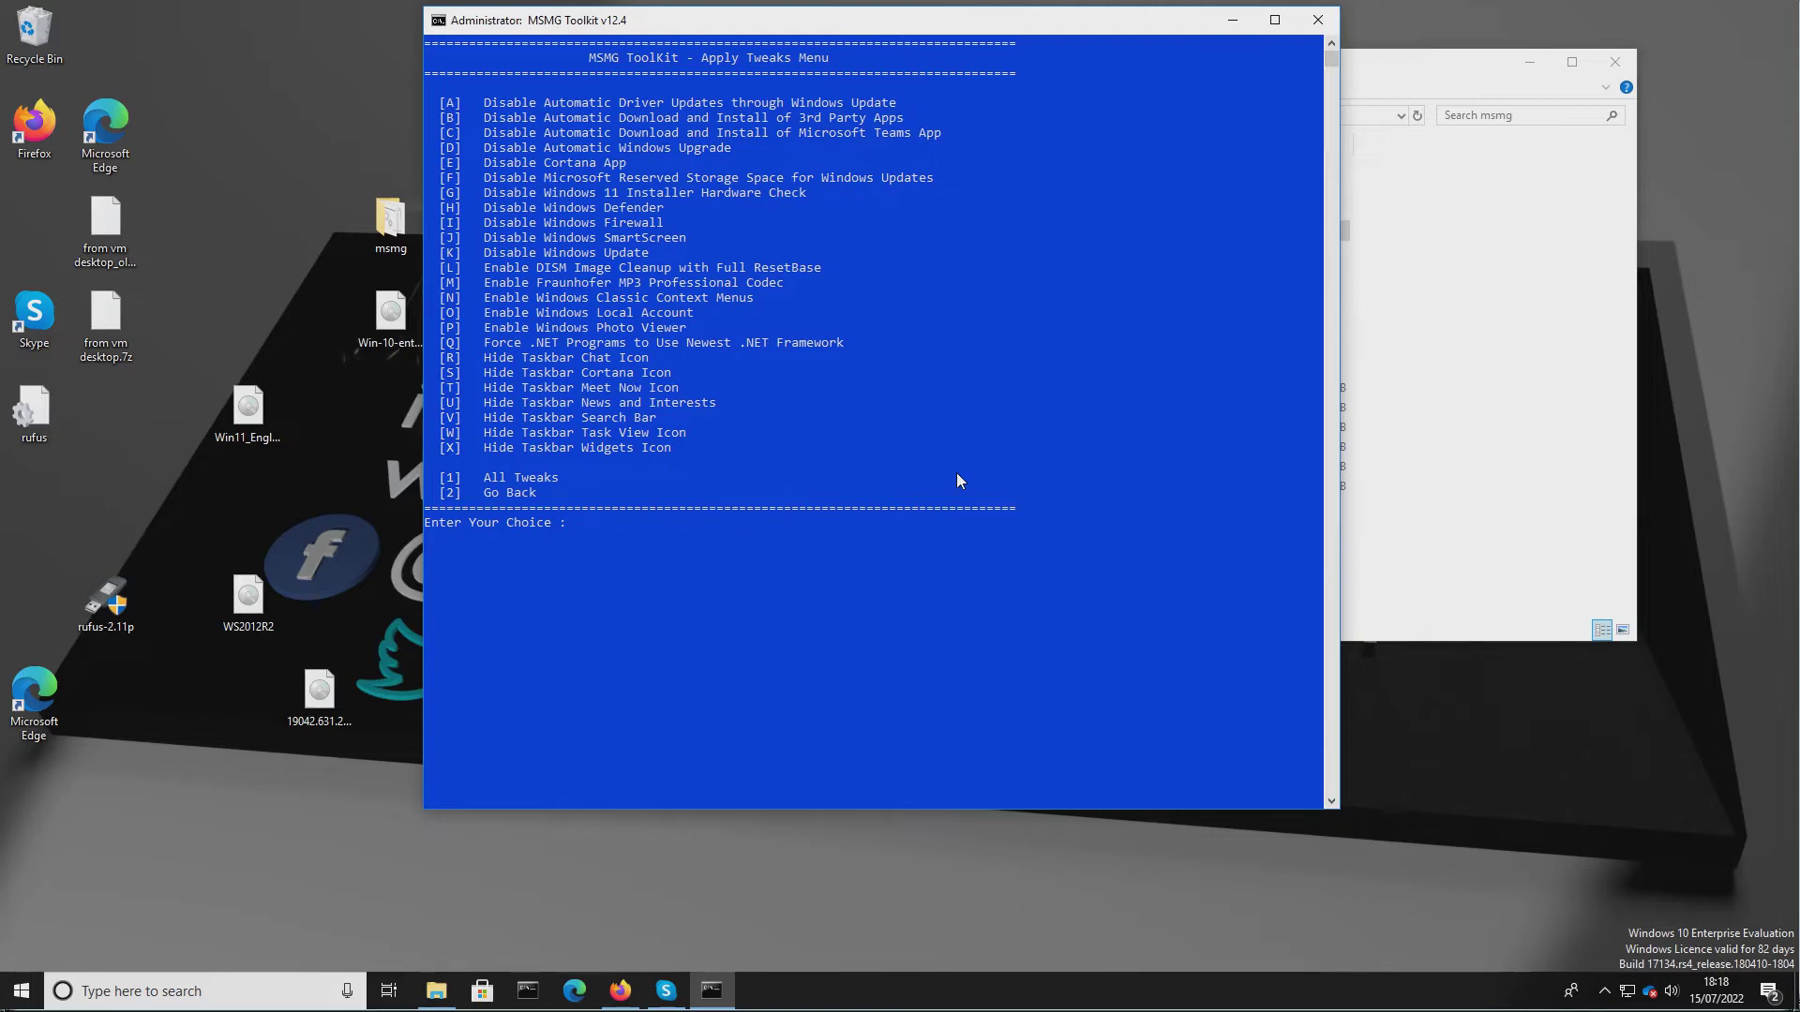
# Apply the Hide Taskbar Chat Icon and Hide Taskbar Cortana Icon tweaks.
pyautogui.write('r')
pyautogui.press('Return')
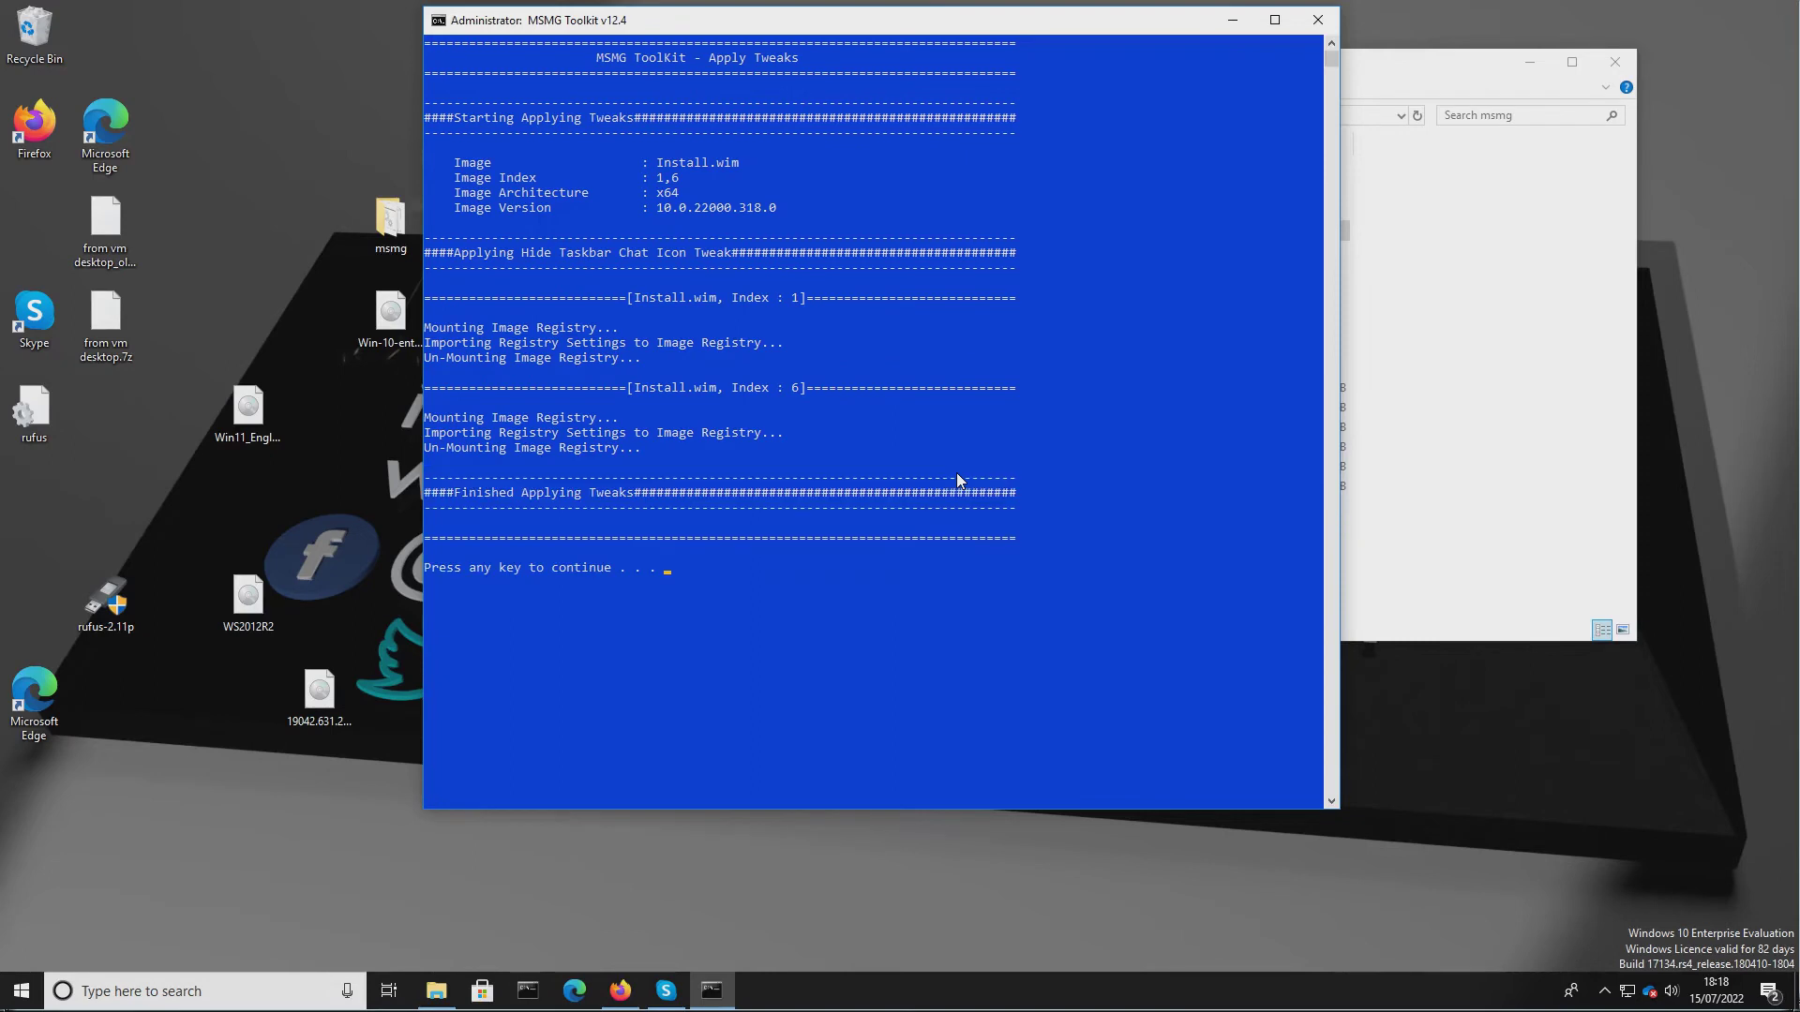
pyautogui.press('Return')
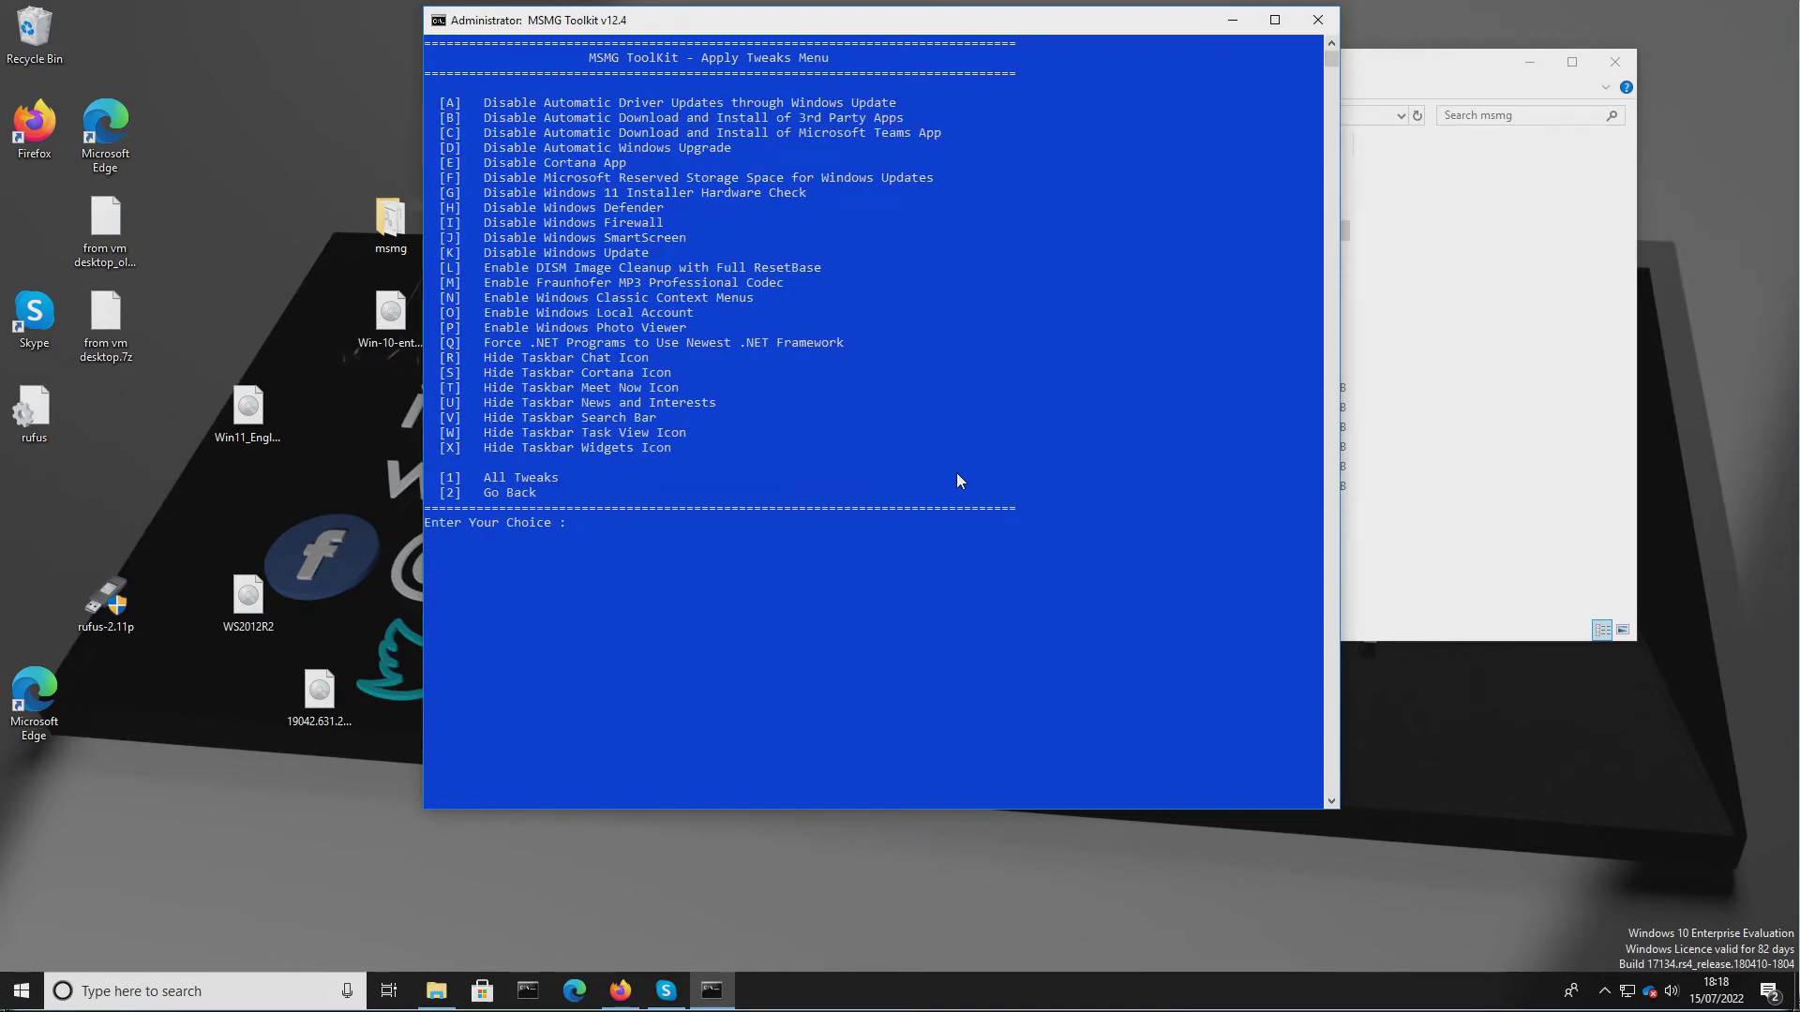
pyautogui.write('s')
pyautogui.press('Return')
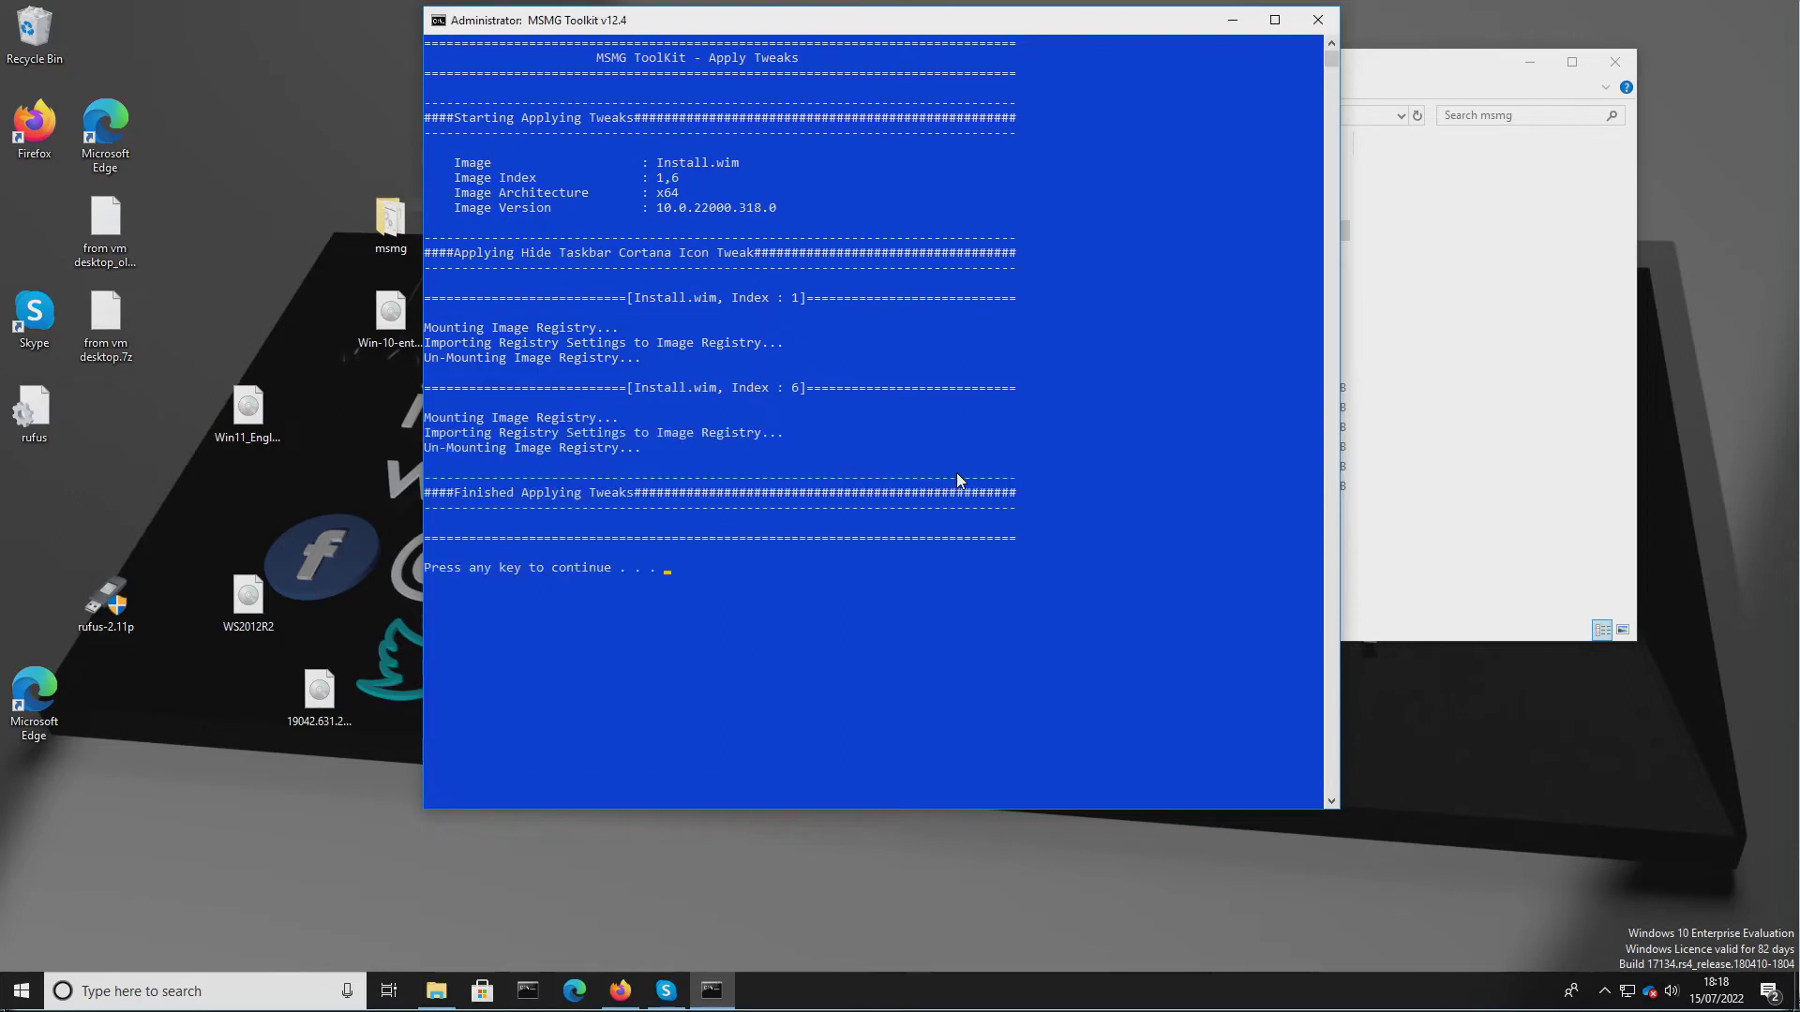
pyautogui.press('Return')
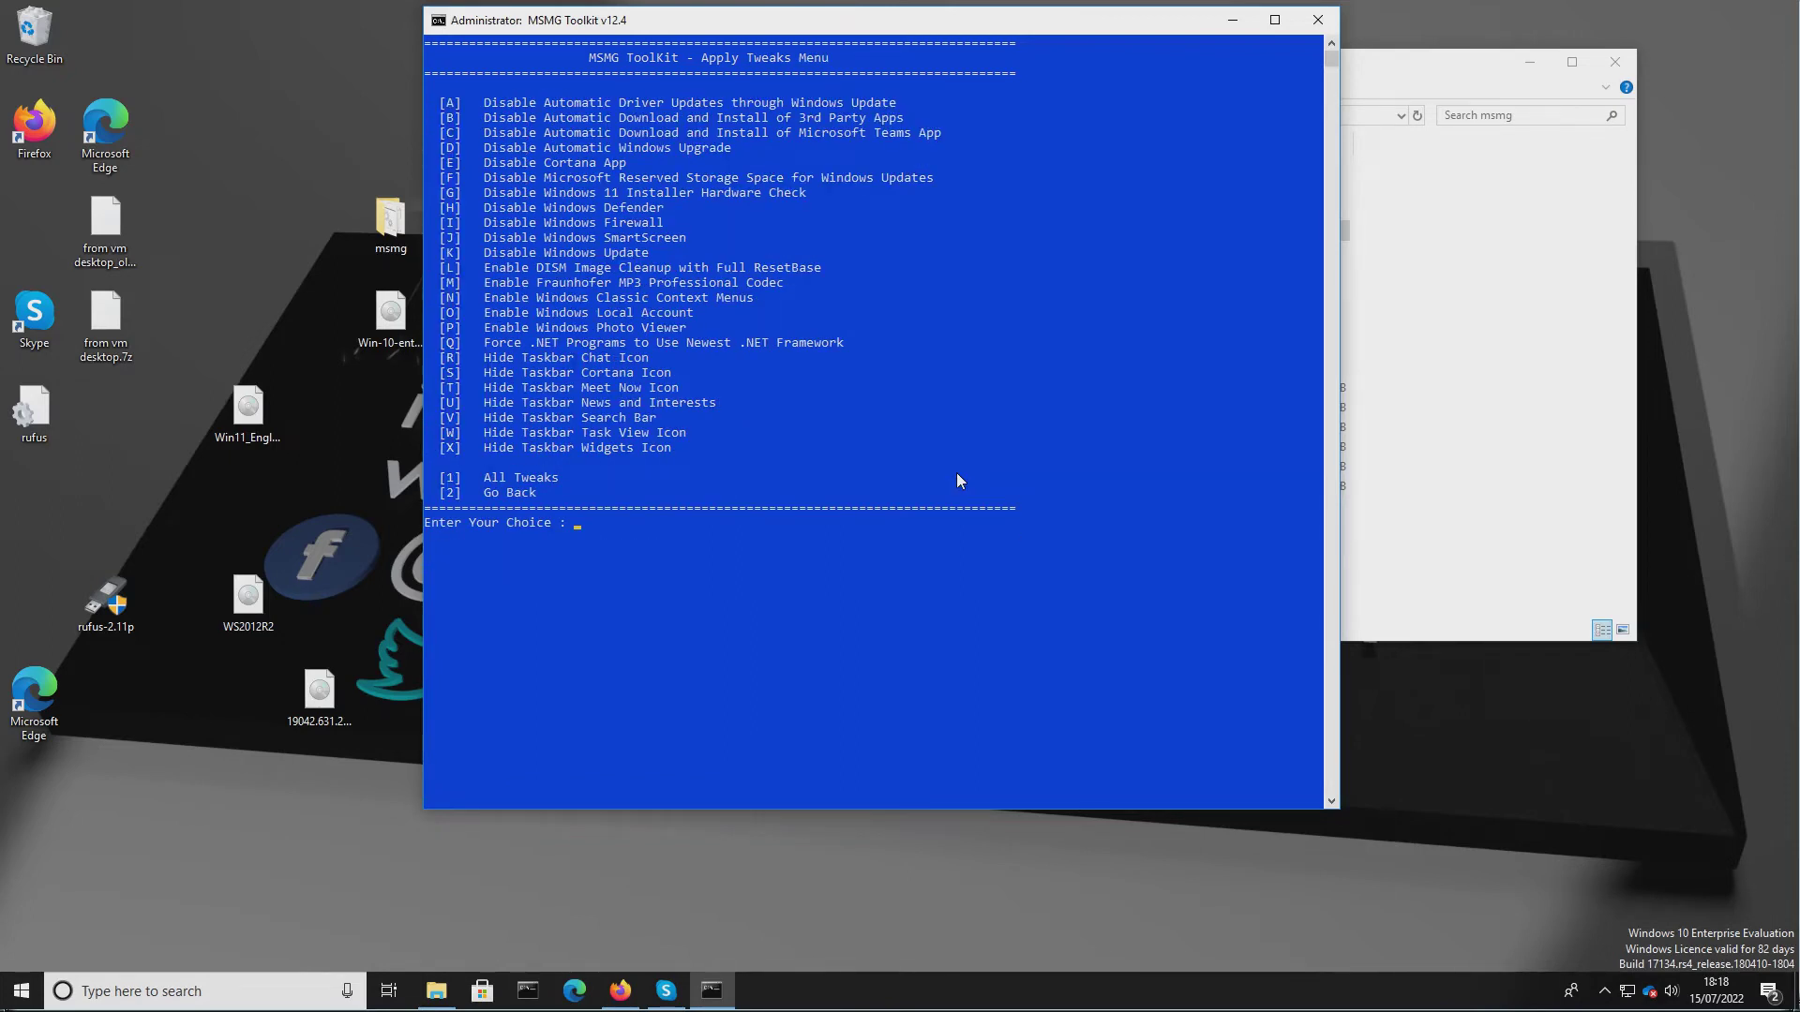
# Apply the Hide Taskbar Meet Now Icon and Hide Taskbar News and Interests tweaks.
pyautogui.write('t')
pyautogui.press('Return')
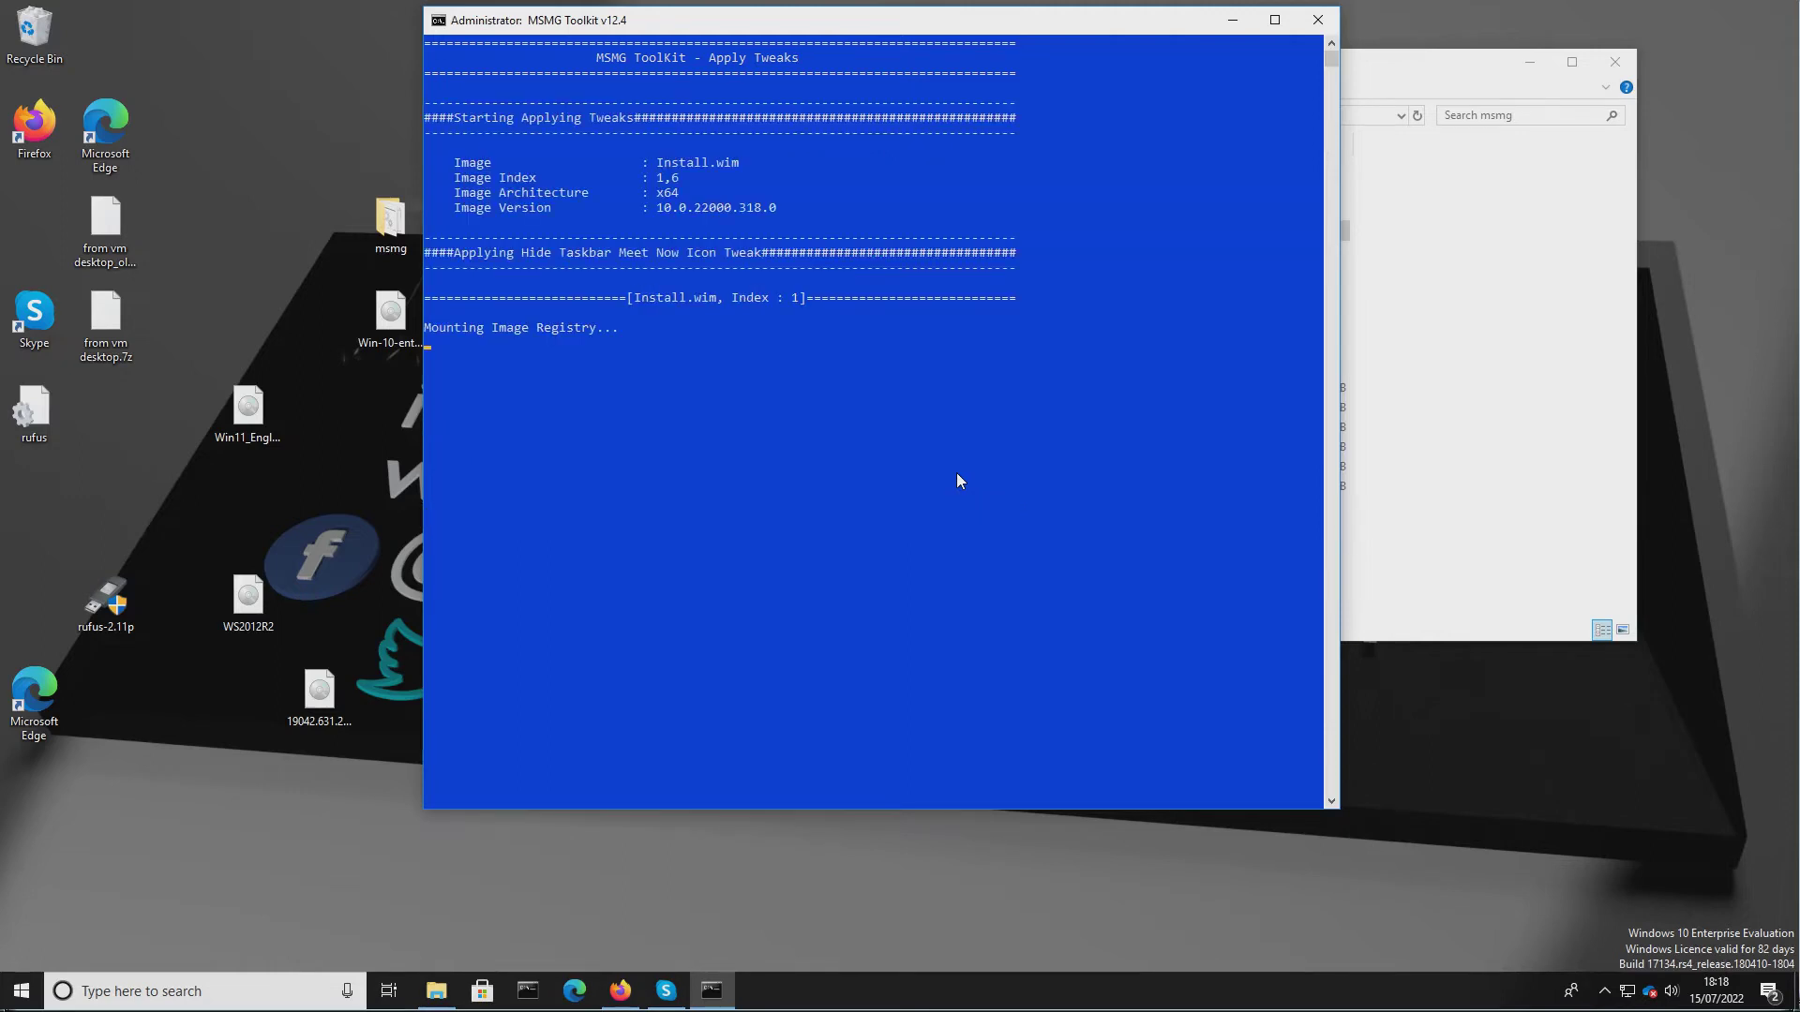
pyautogui.press('Return')
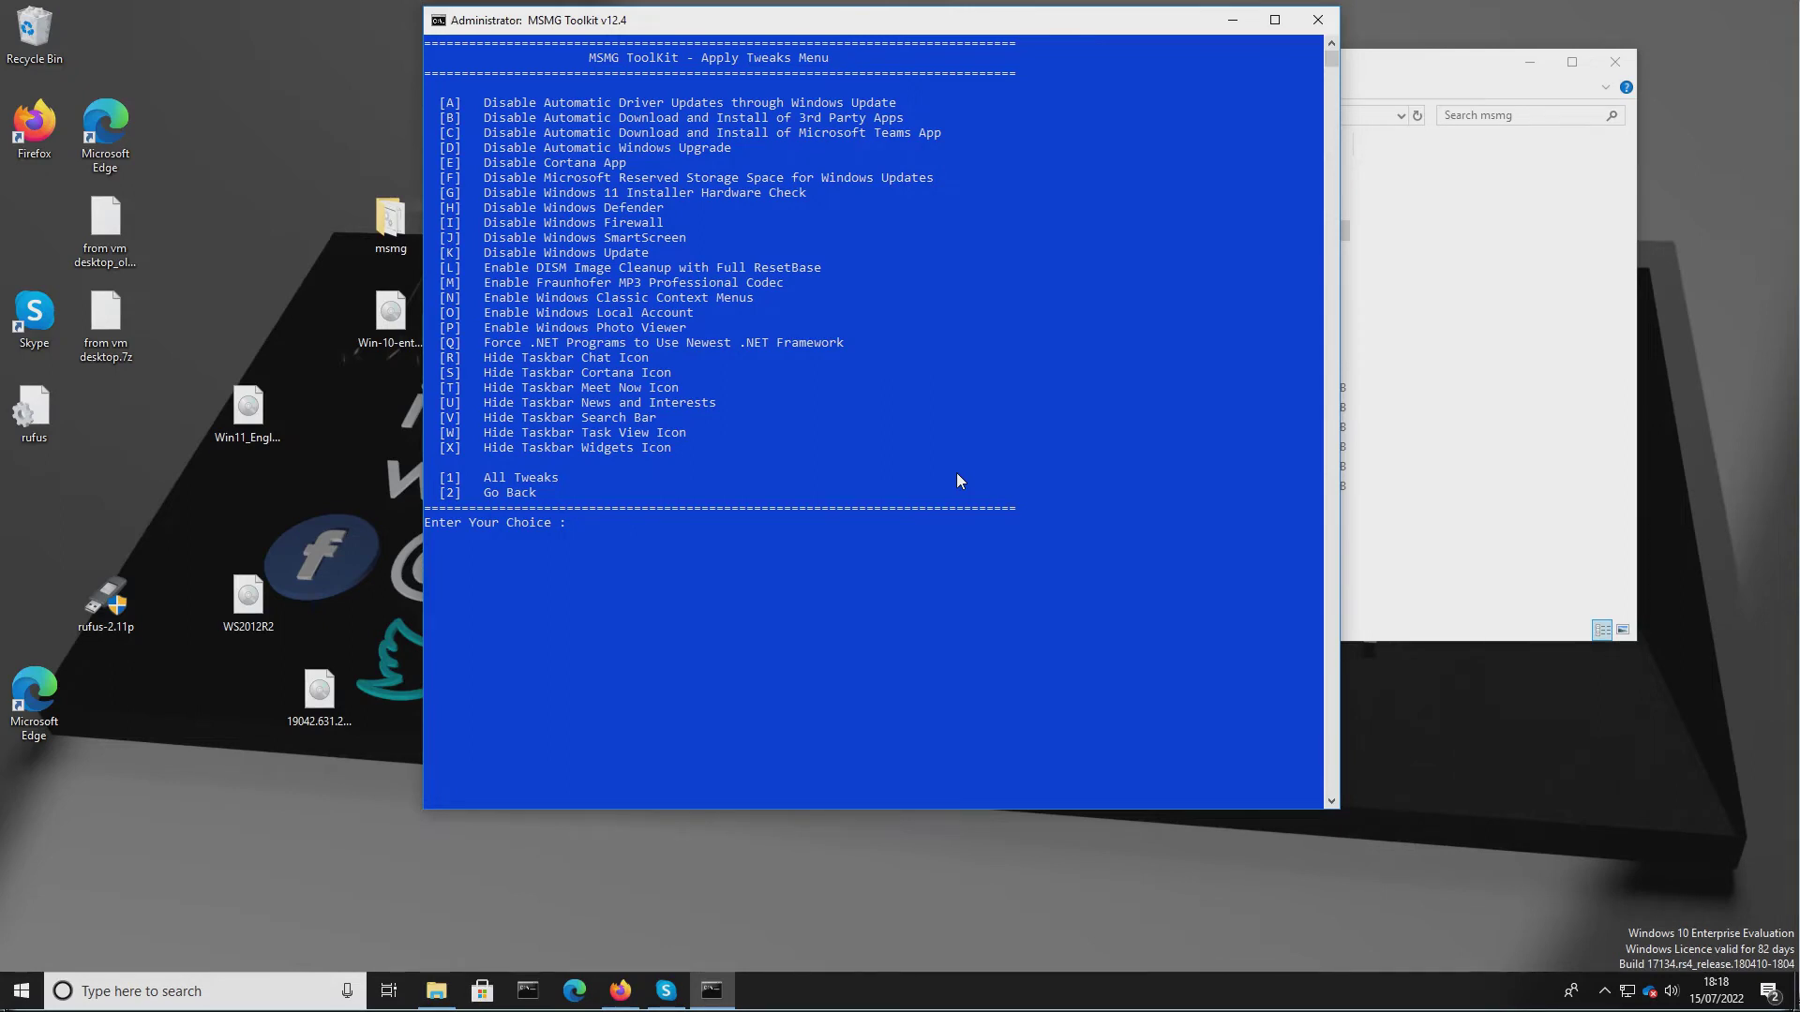
pyautogui.write('u')
pyautogui.press('Return')
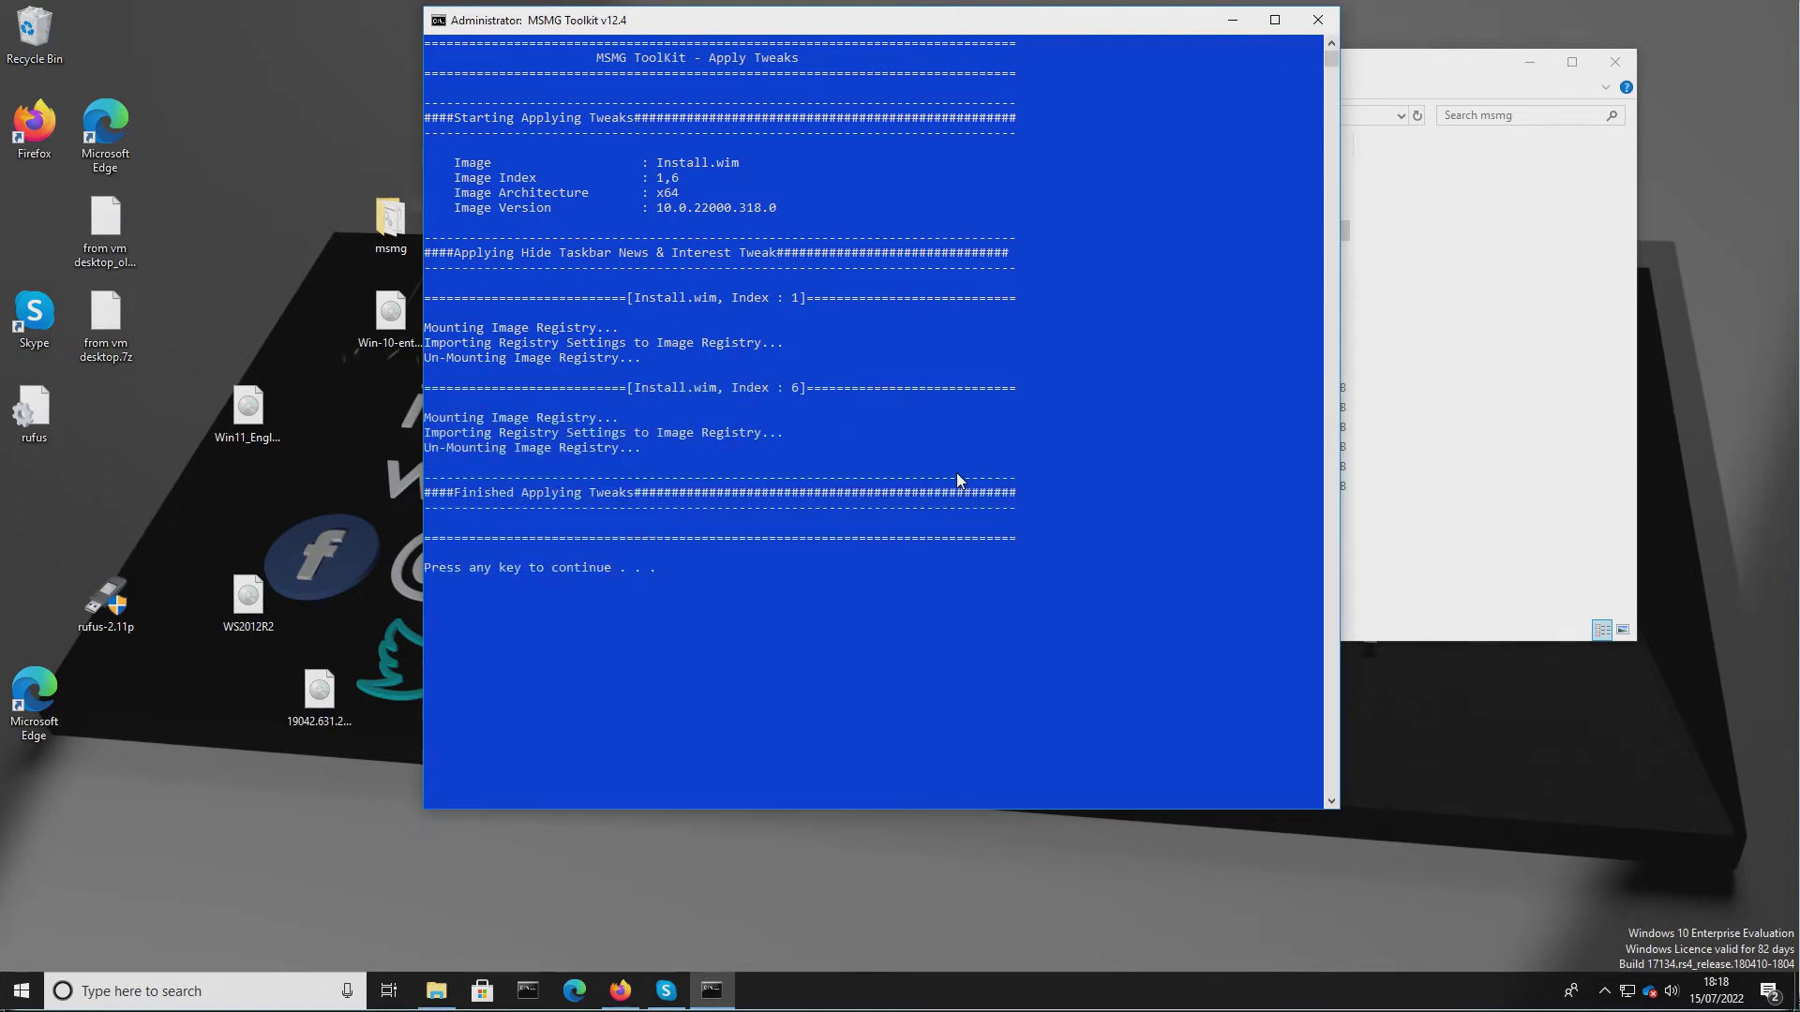
pyautogui.press('Return')
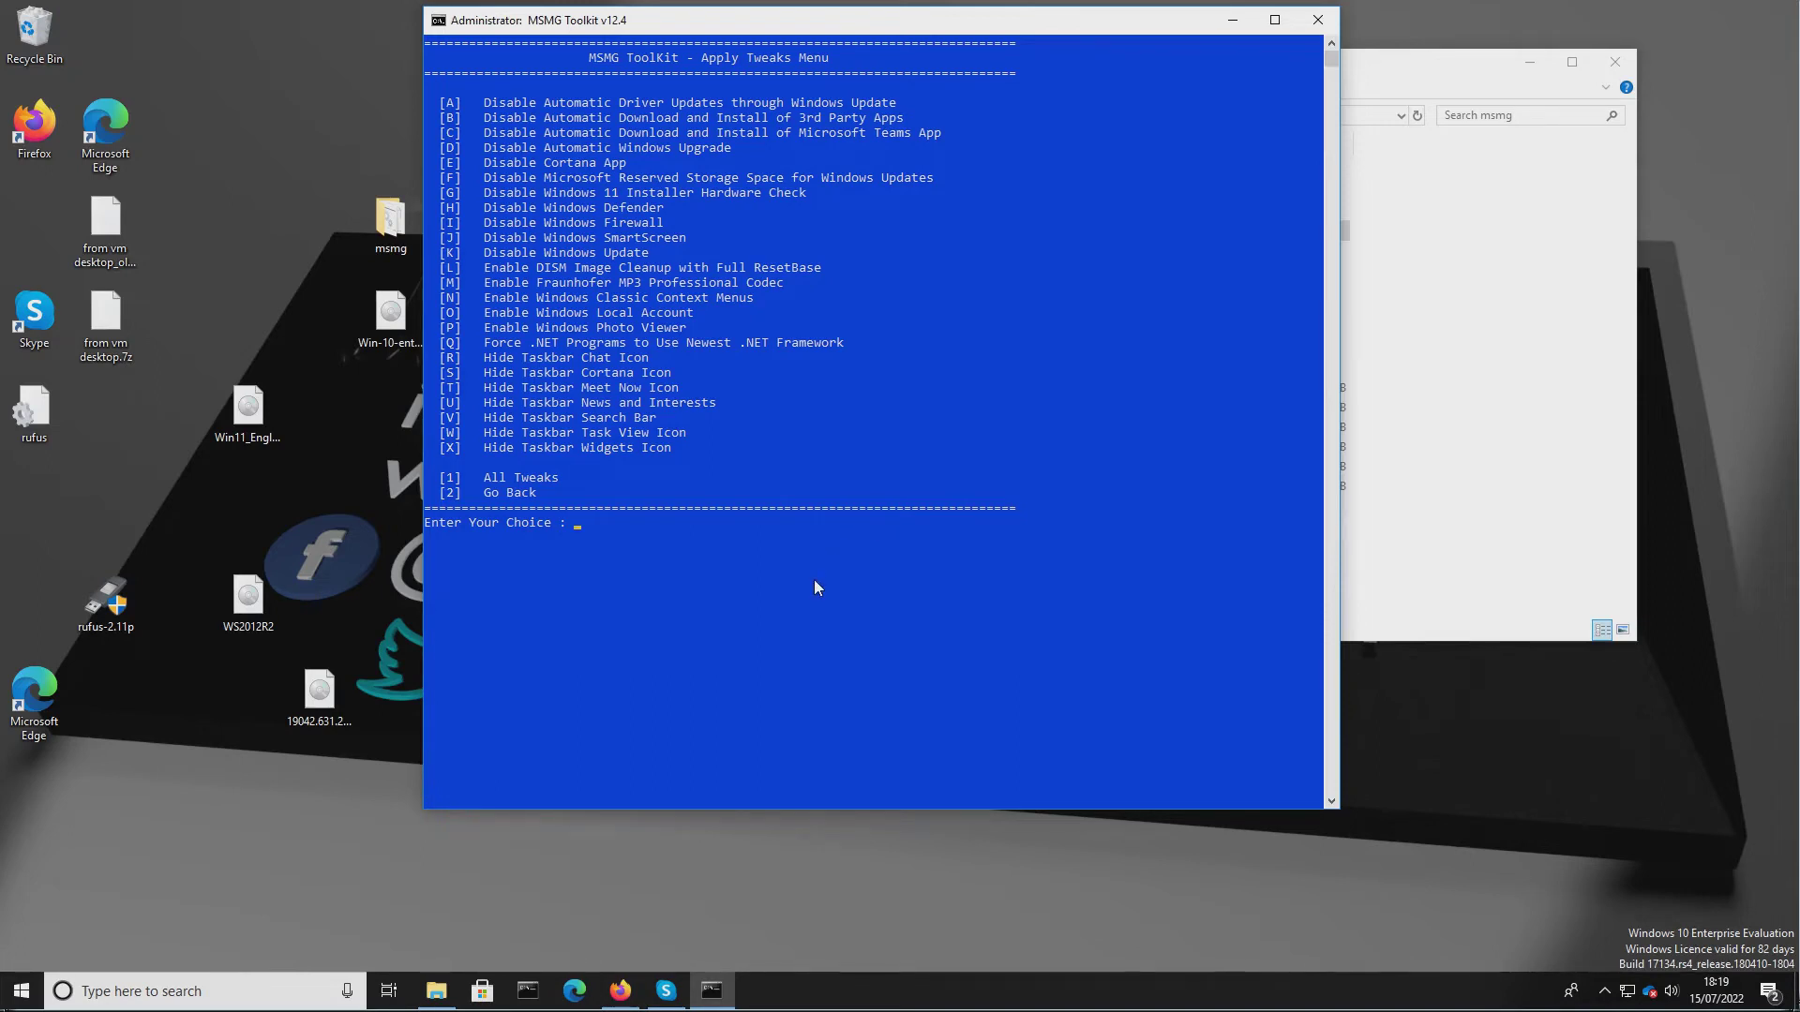
# Apply the Hide Taskbar Widgets Icon tweak.
pyautogui.write('x')
pyautogui.press('Return')
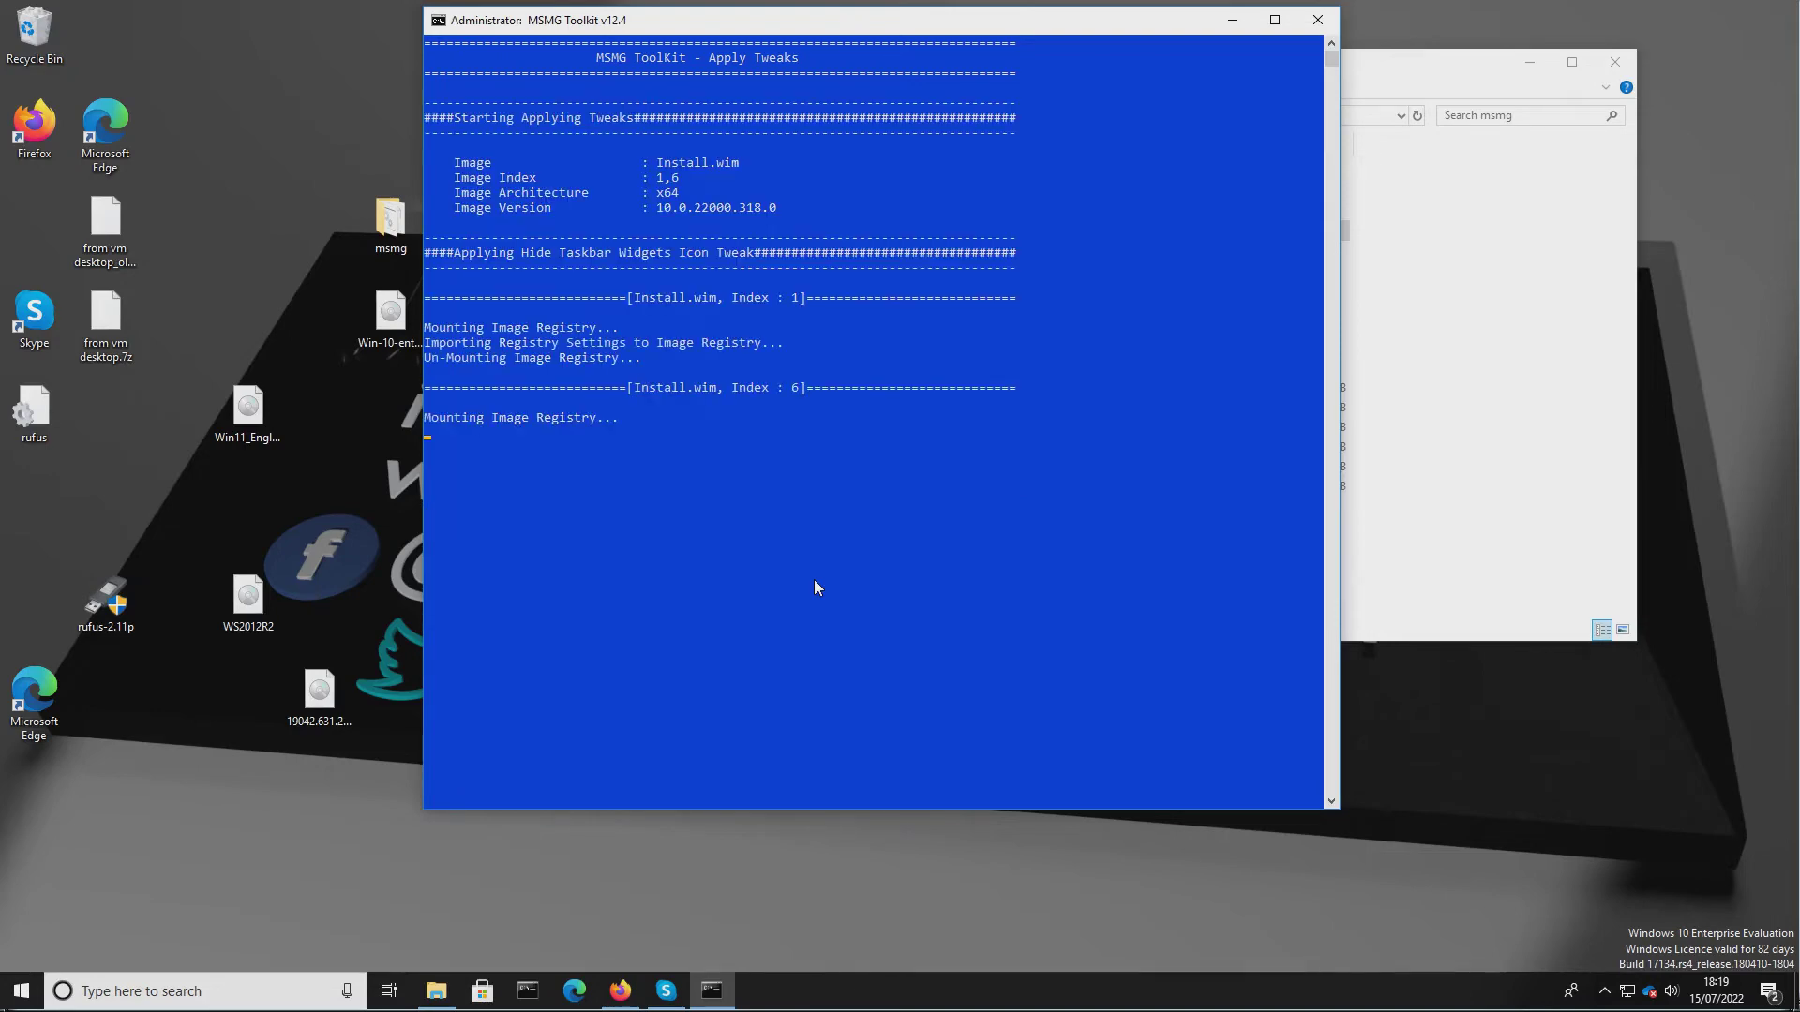
pyautogui.press('Return')
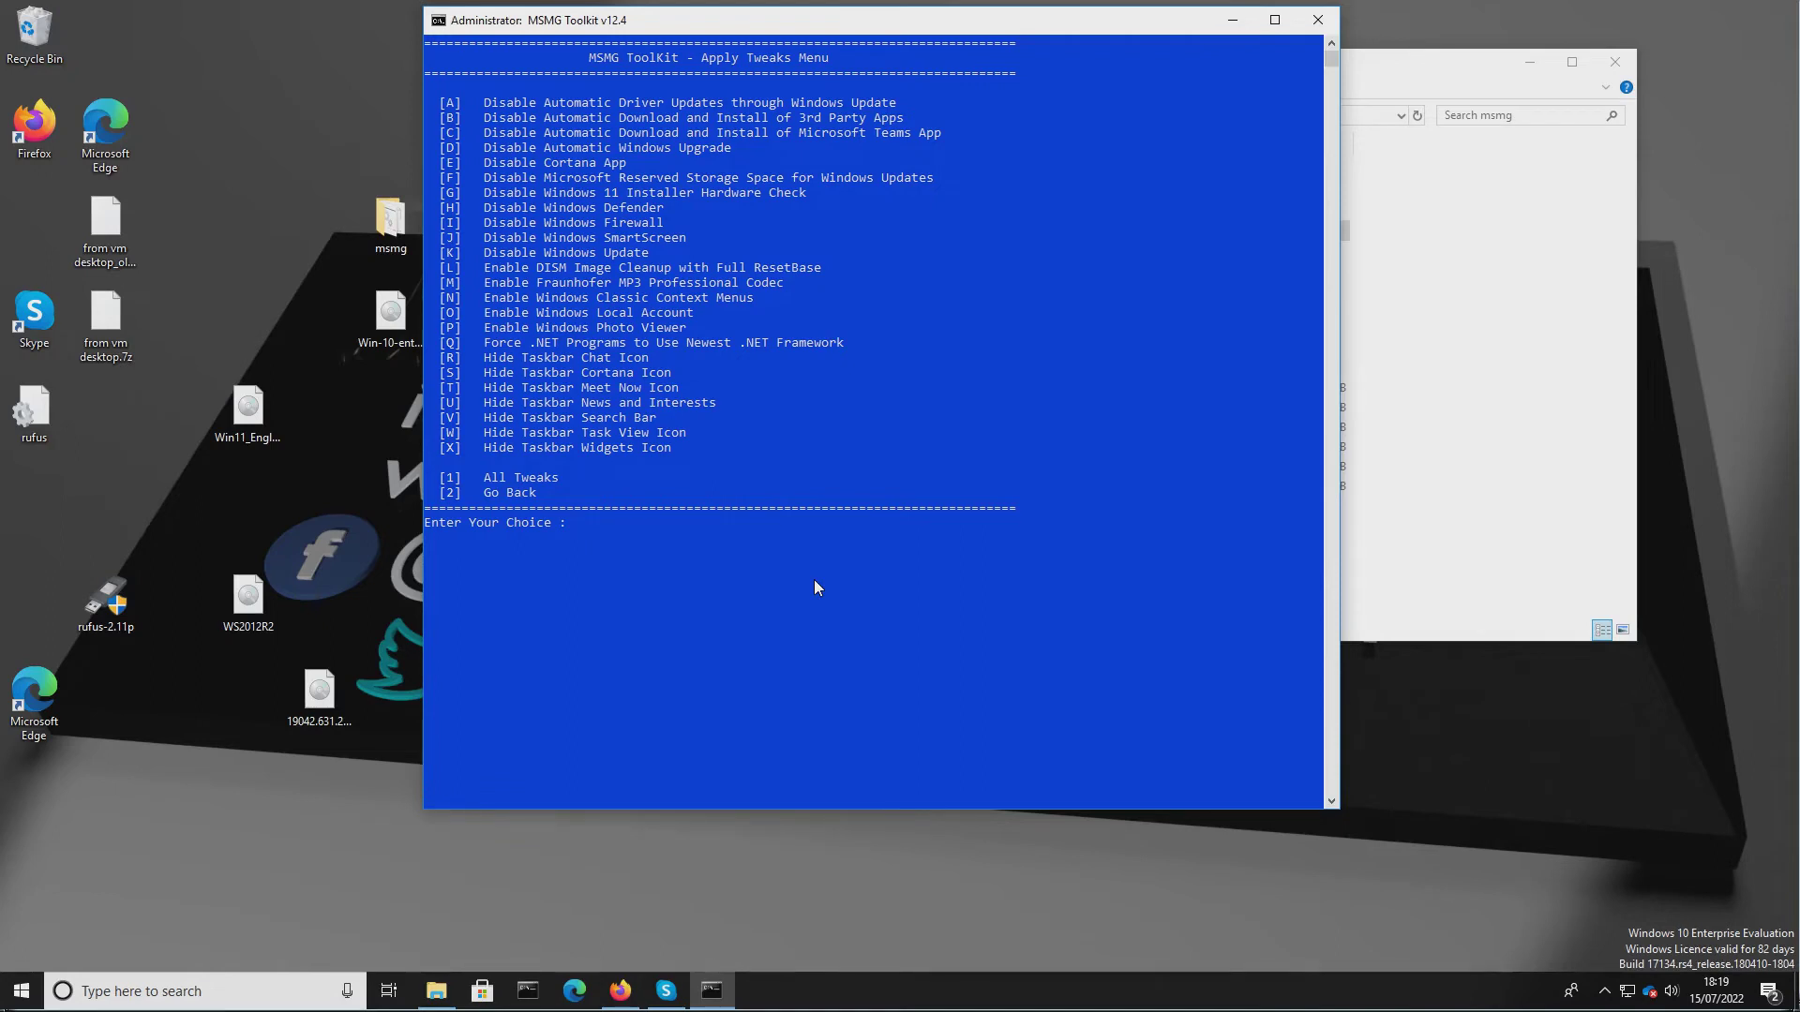
# Go back through the Customize menu to the main menu and open the Apply source menu.
pyautogui.write('2')
pyautogui.press('Return')
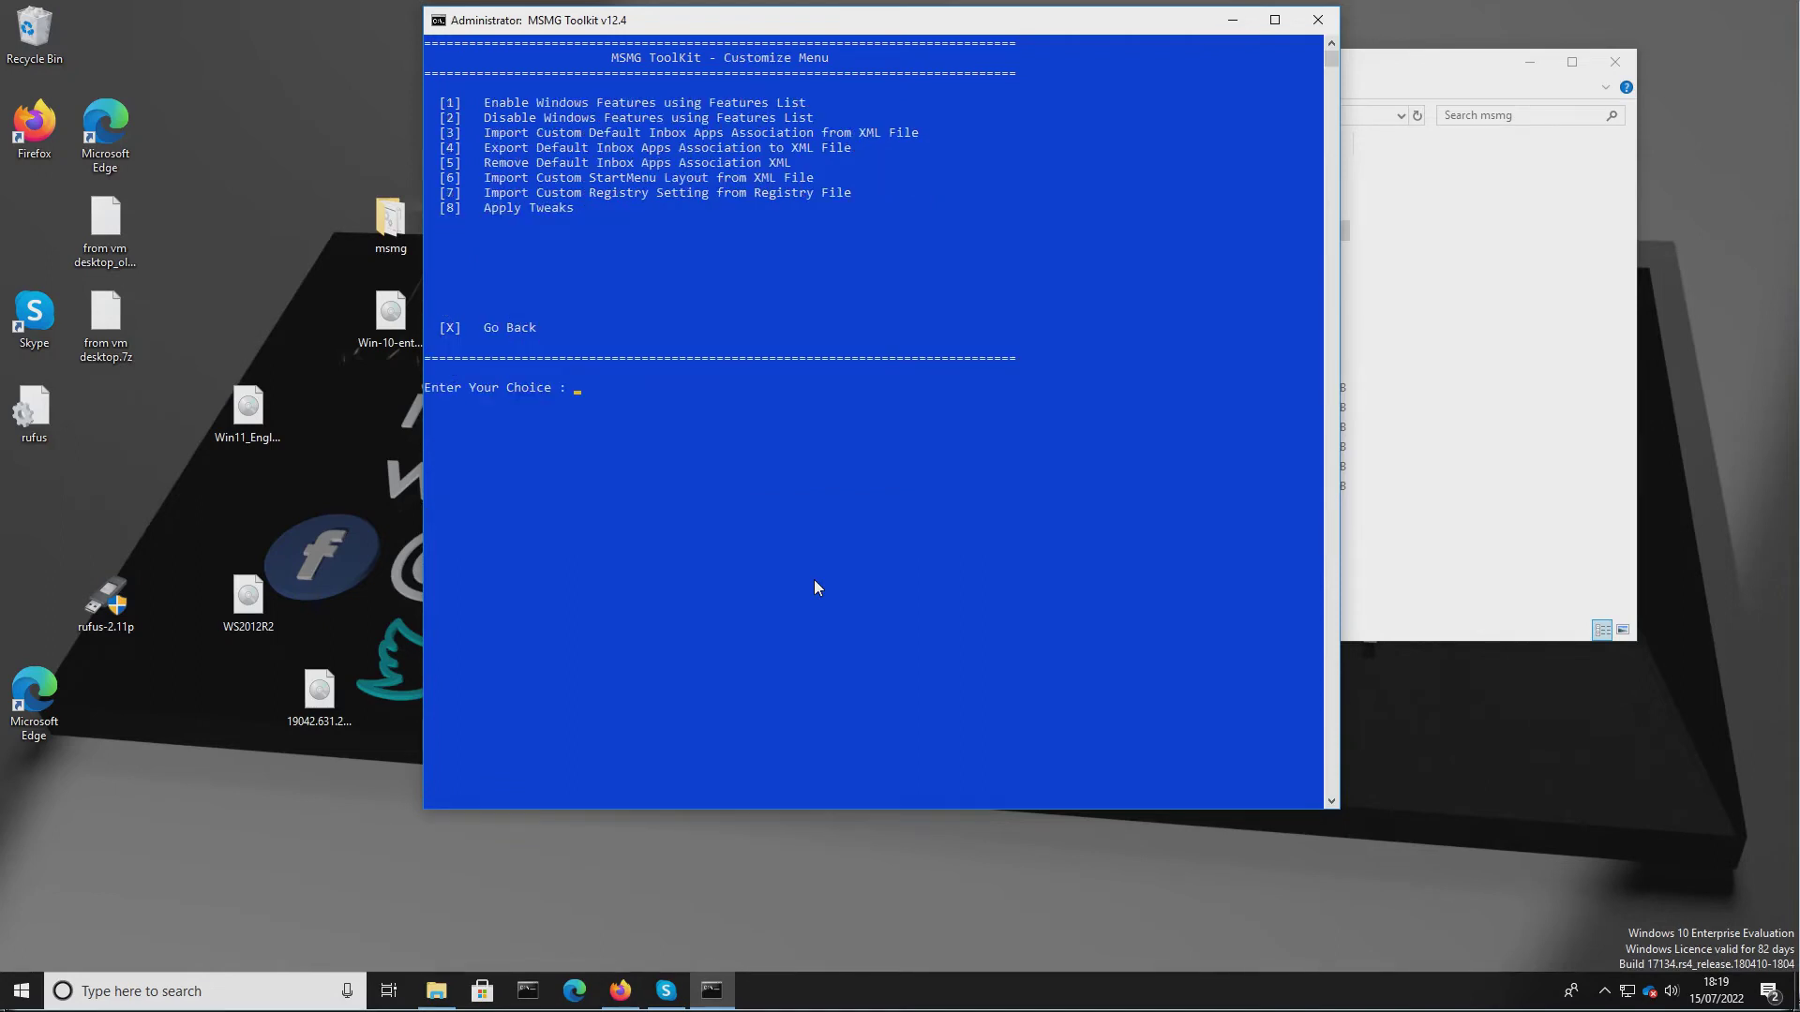
pyautogui.write('x')
pyautogui.press('Return')
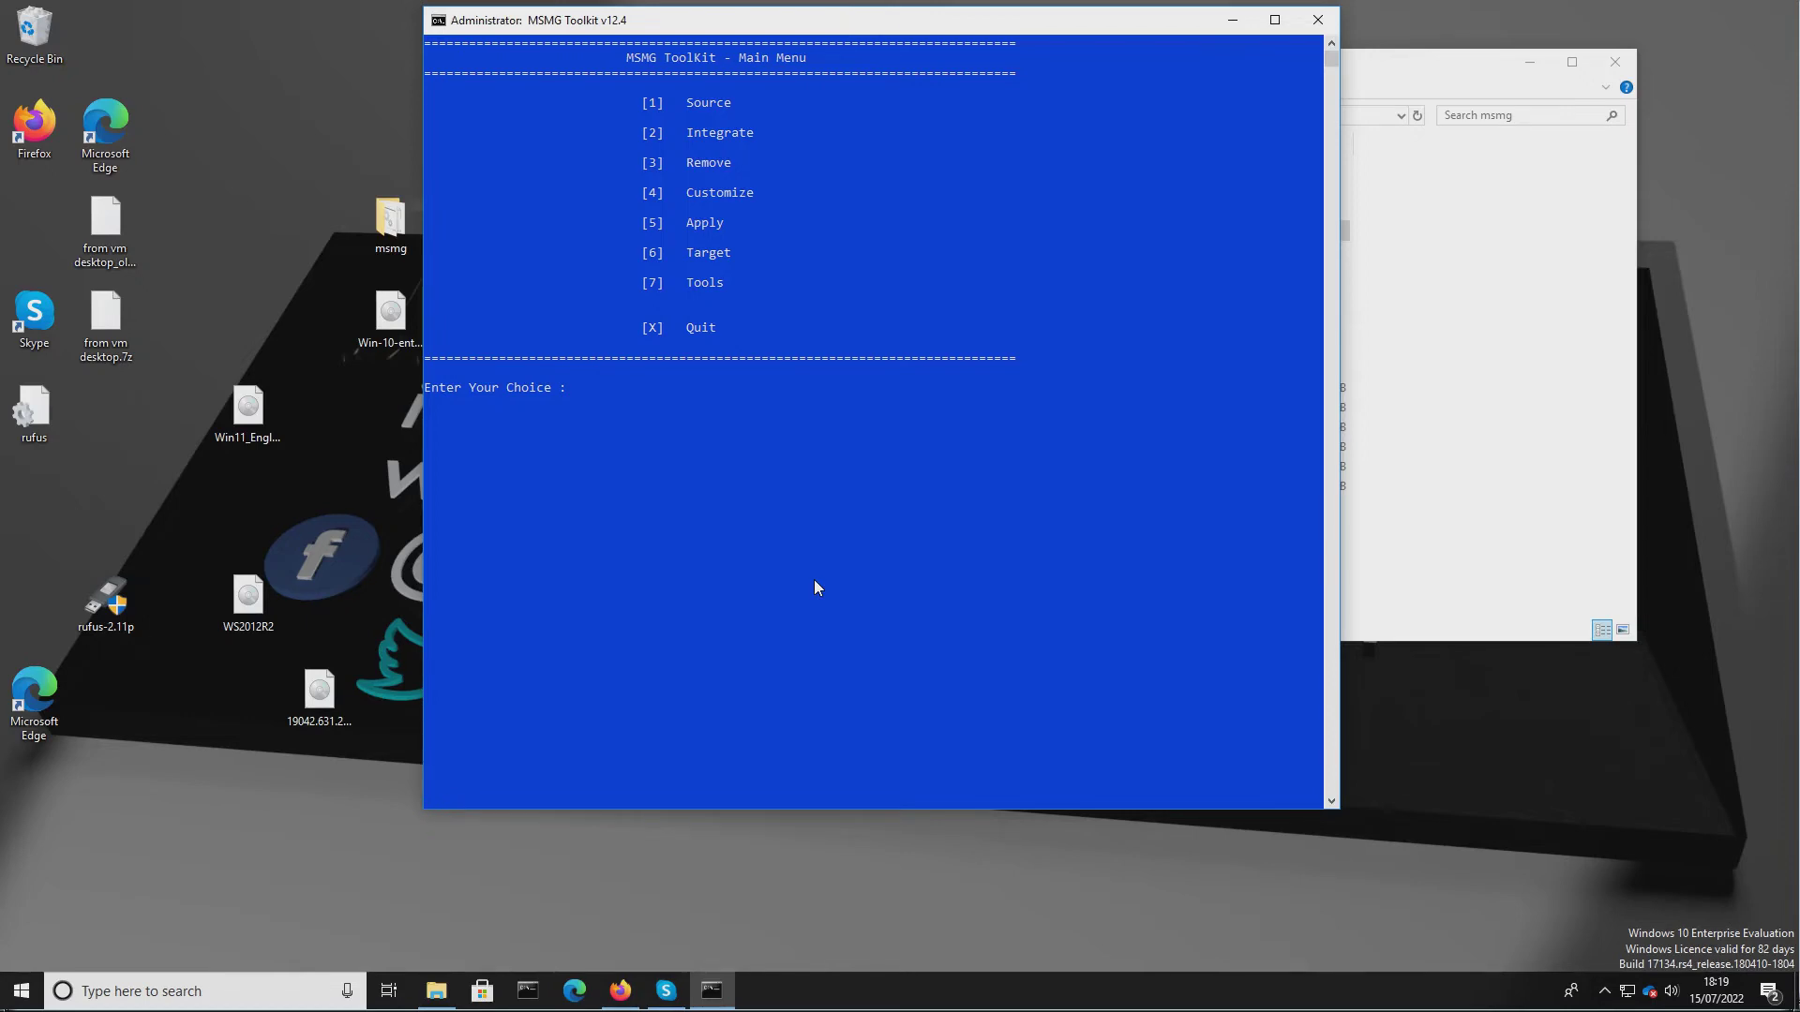
pyautogui.write('5')
pyautogui.press('Return')
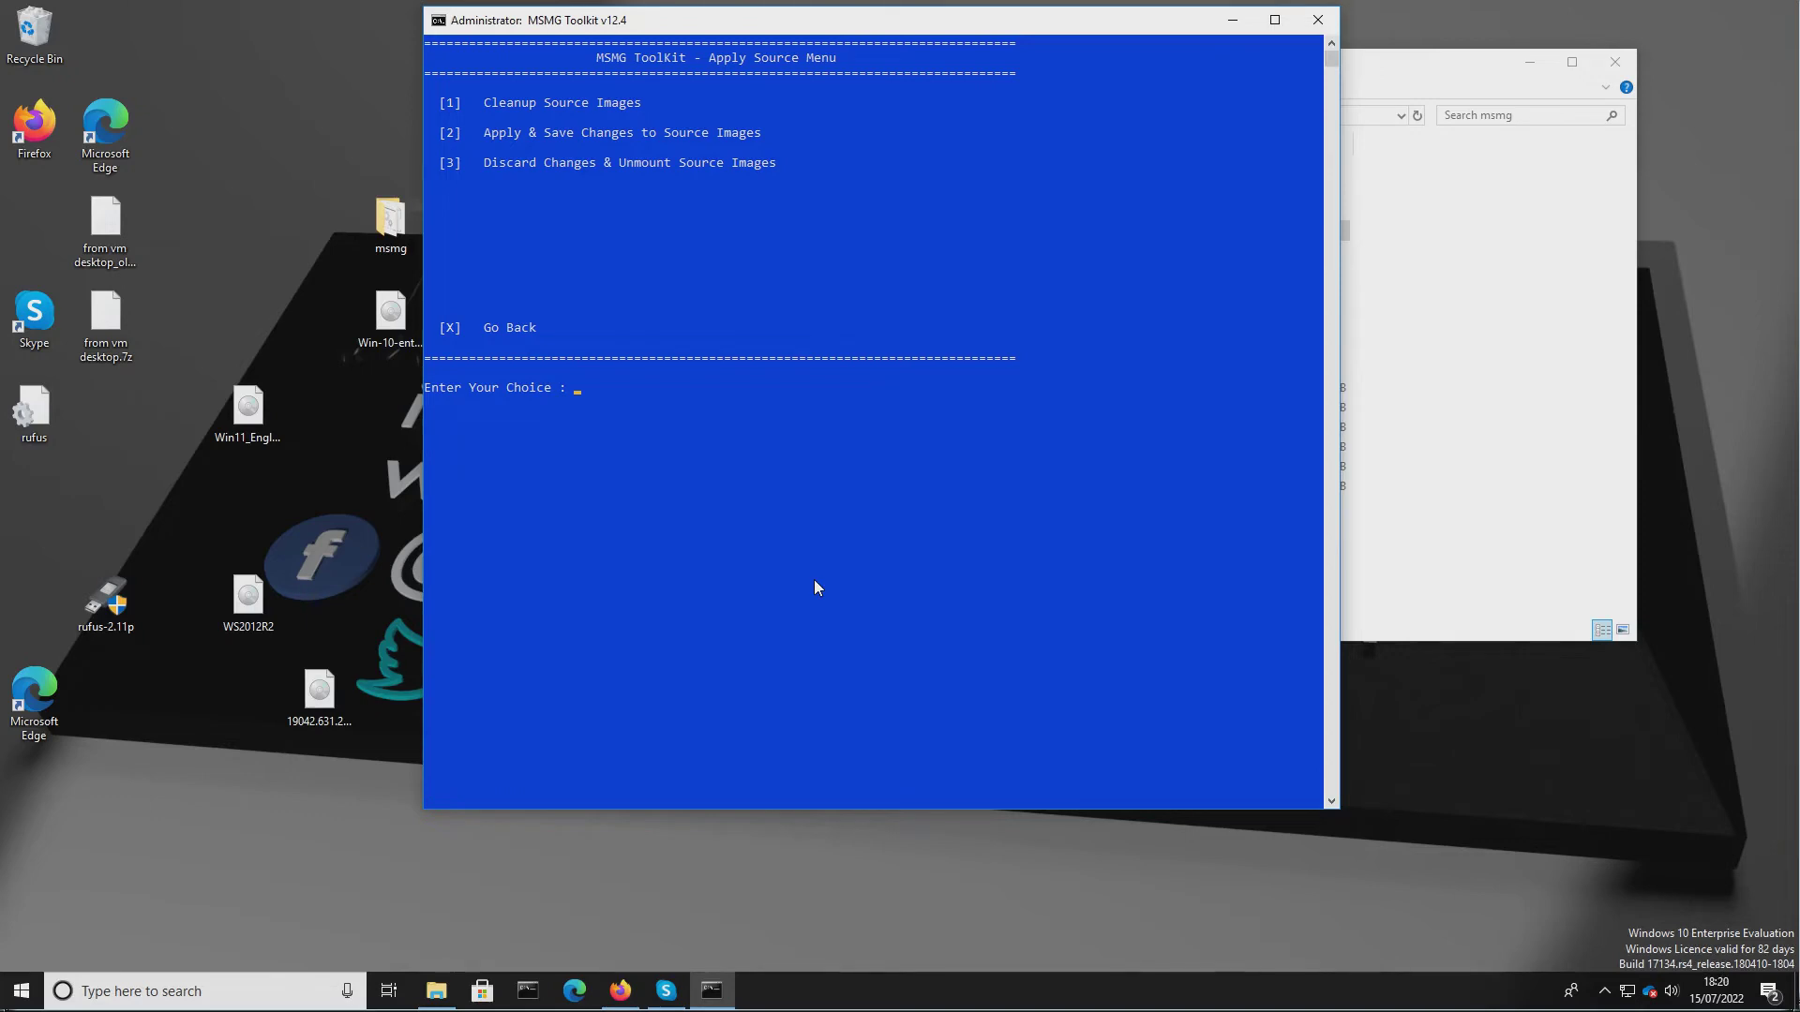
# Bring the msmg folder window forward and open the DVD folder to inspect its contents.
pyautogui.click(1548, 509)
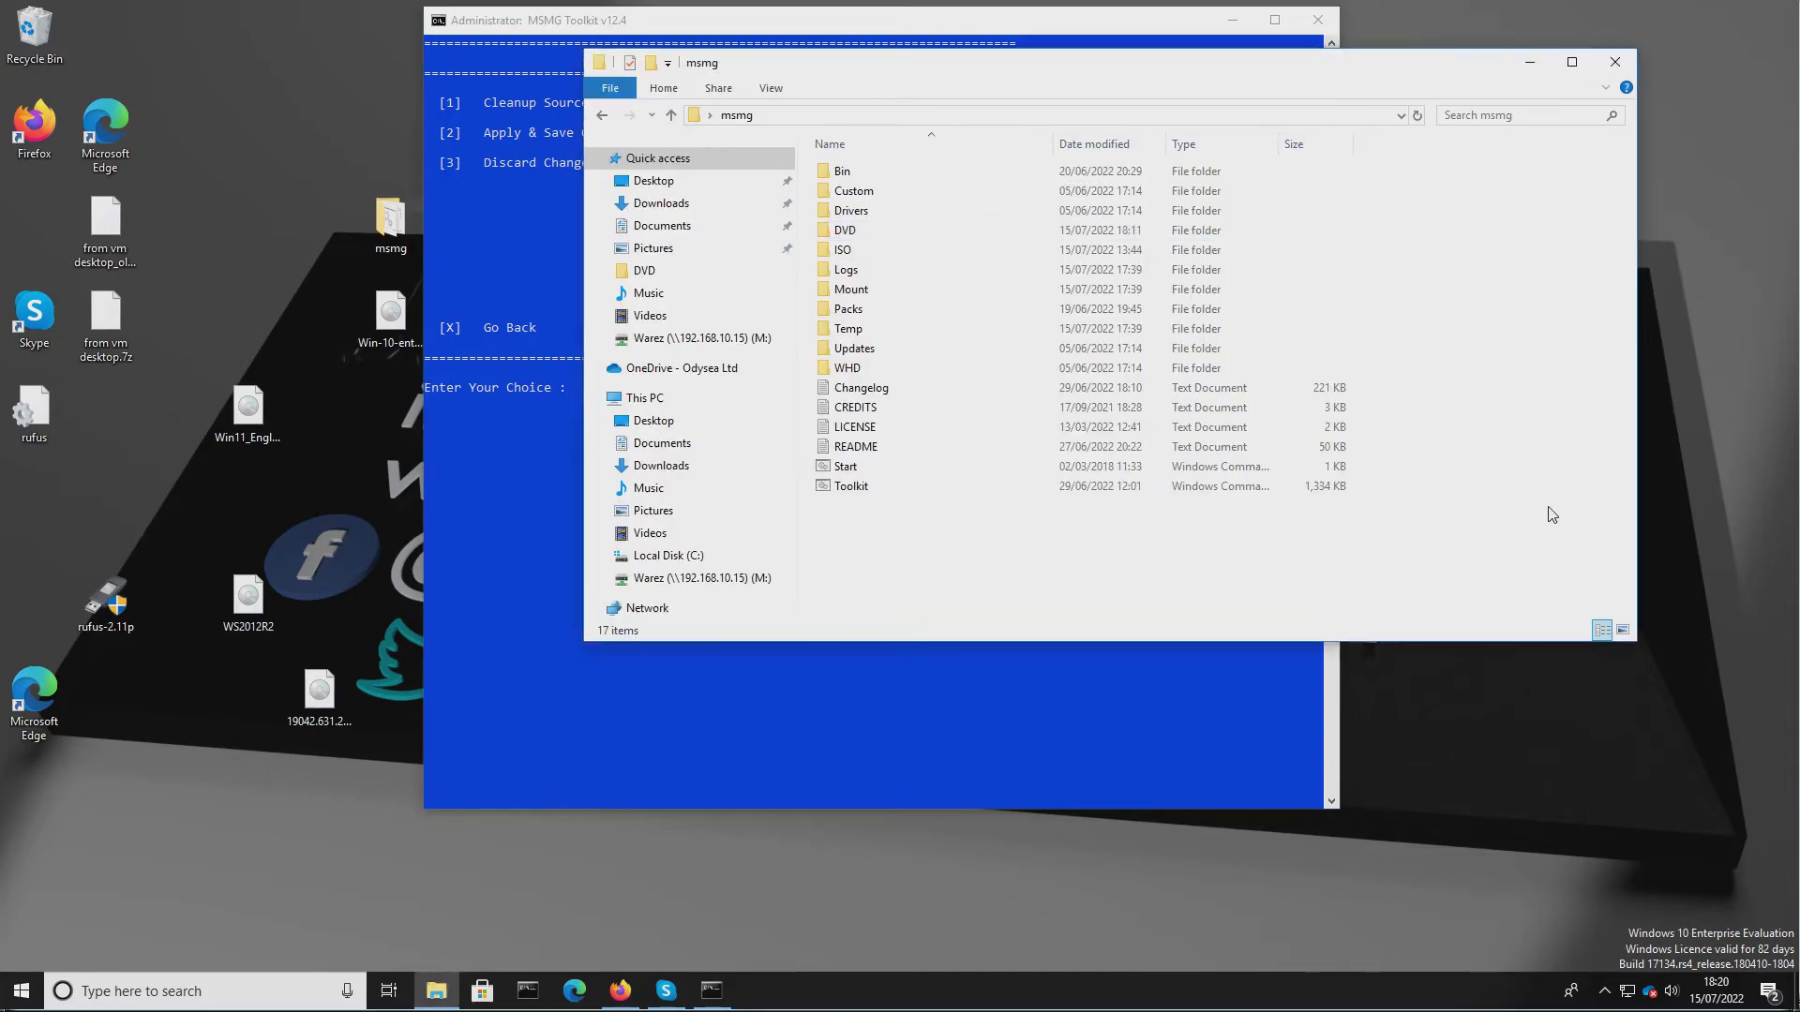
pyautogui.doubleClick(829, 231)
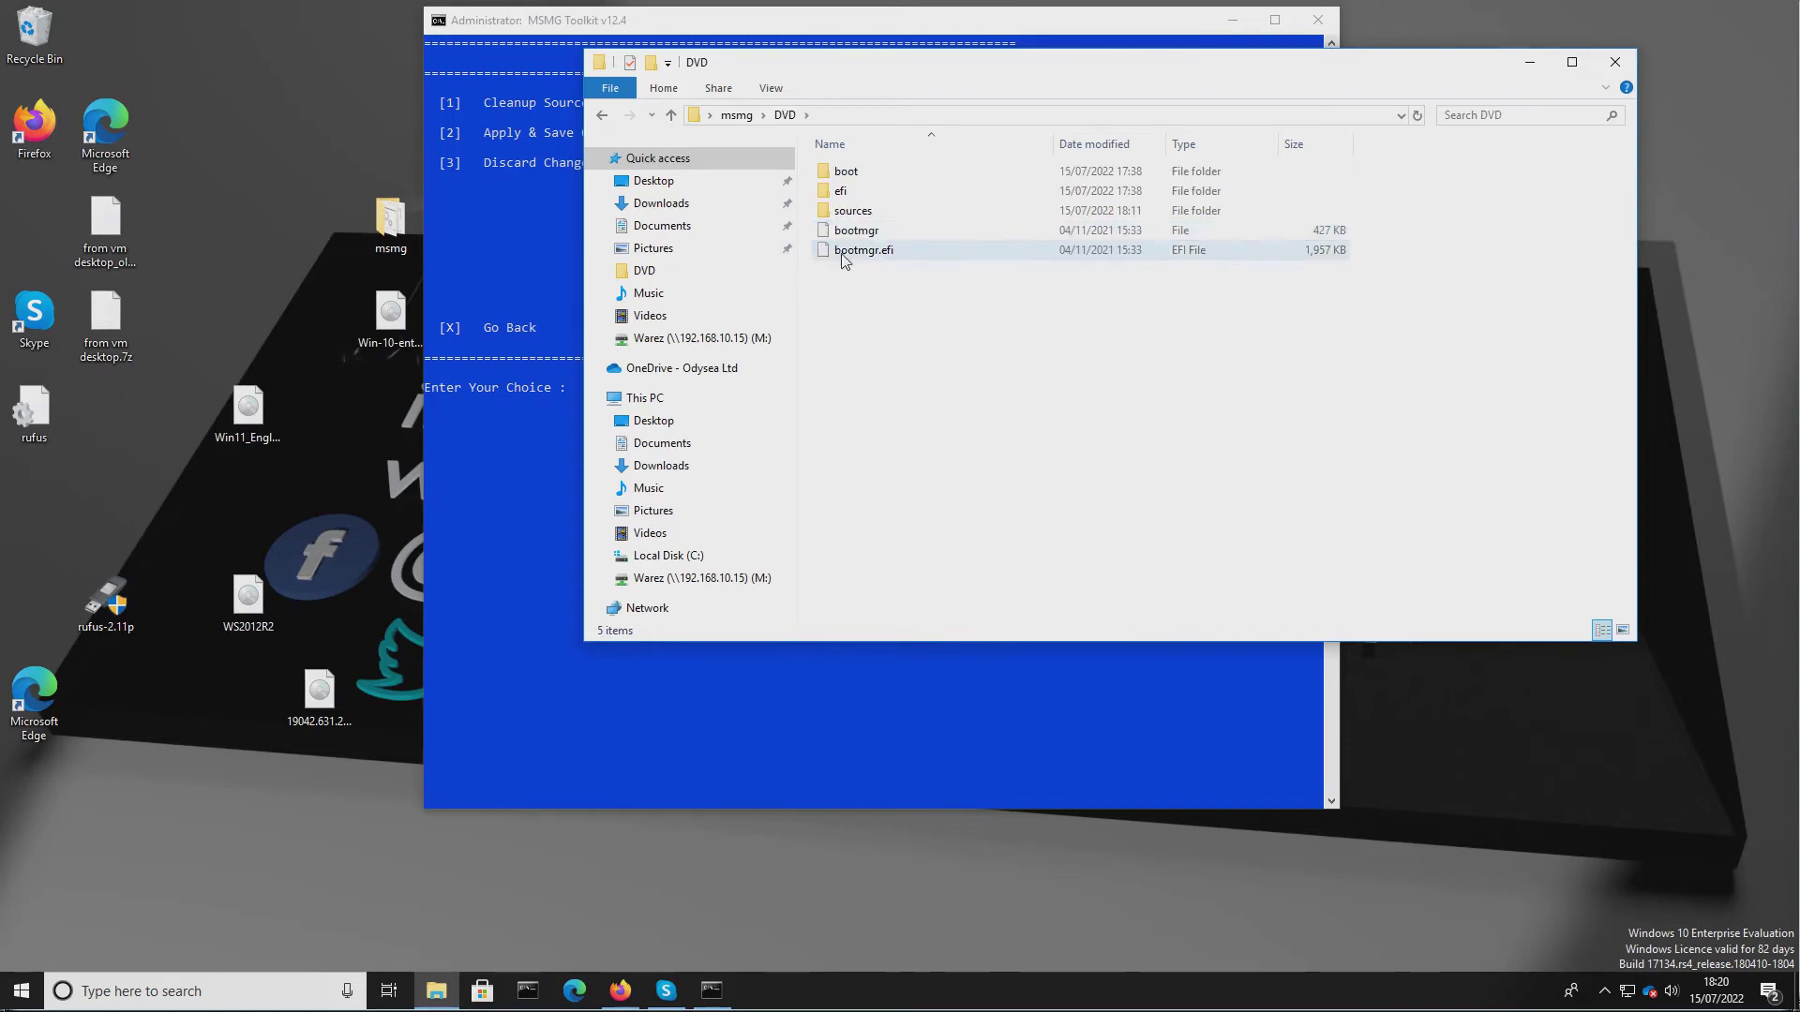
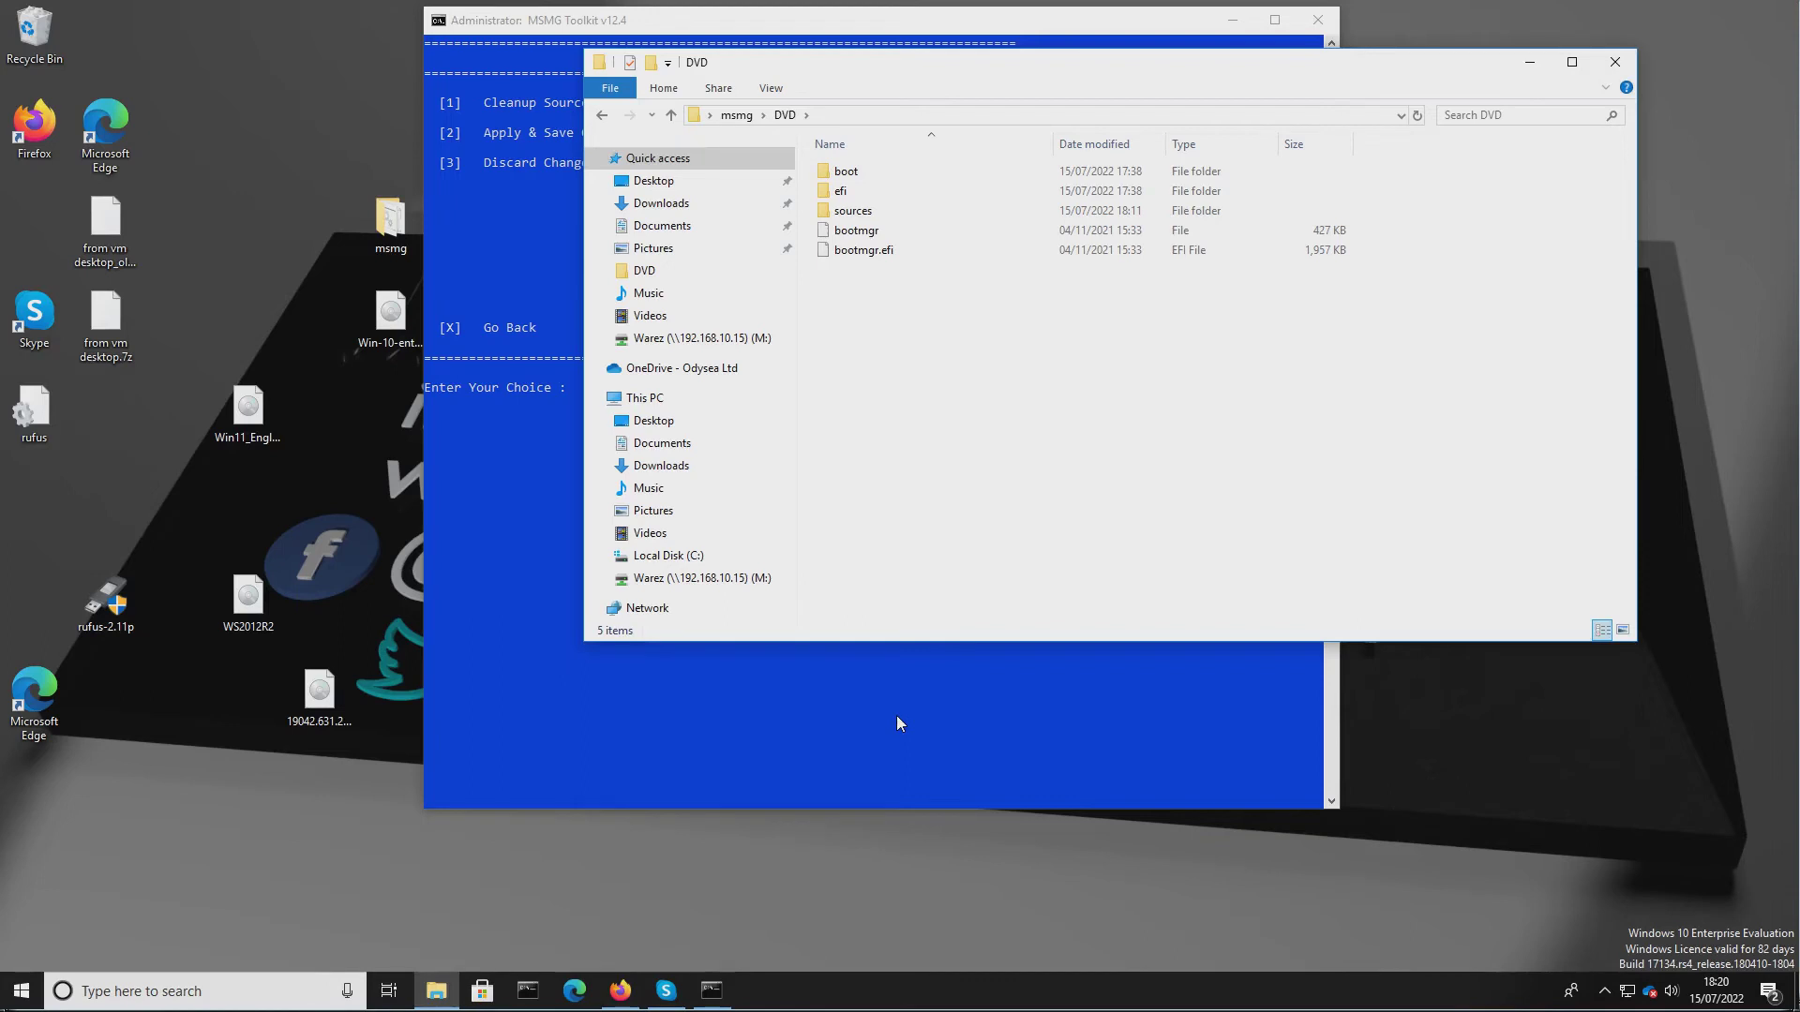
# Run Cleanup Source Images from the Apply source menu and return to it.
pyautogui.click(892, 653)
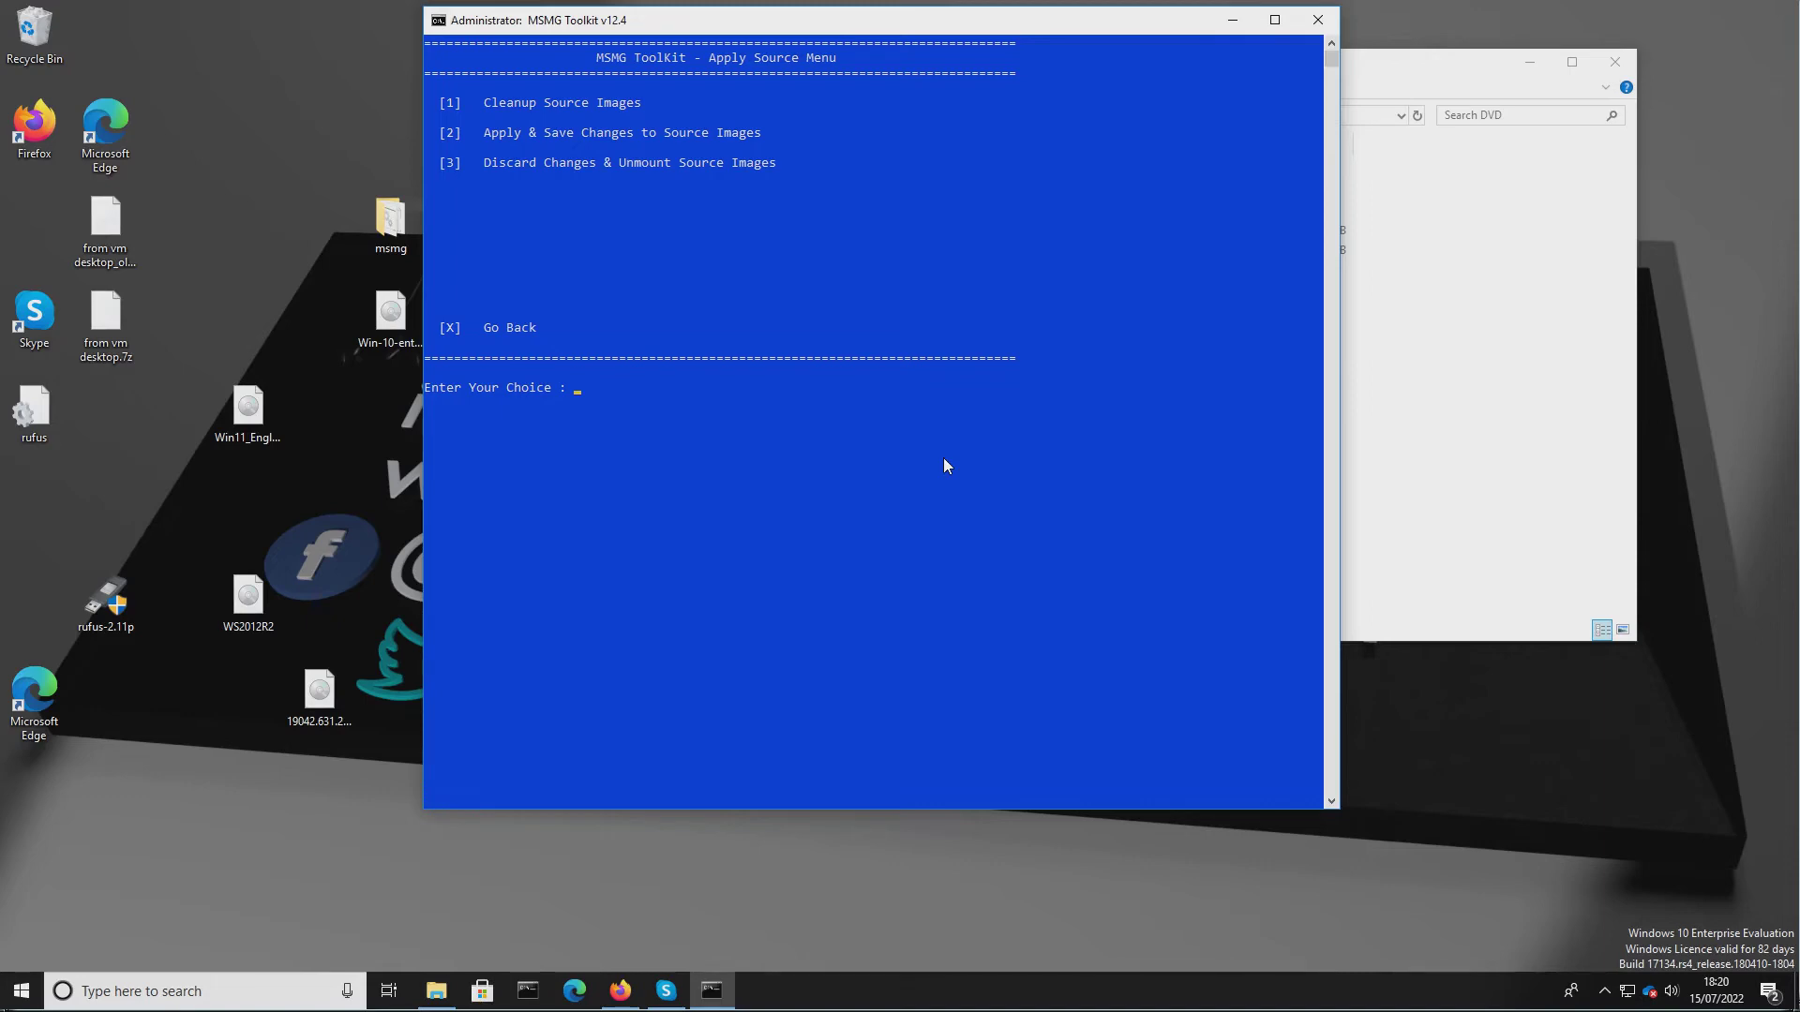
pyautogui.press('1')
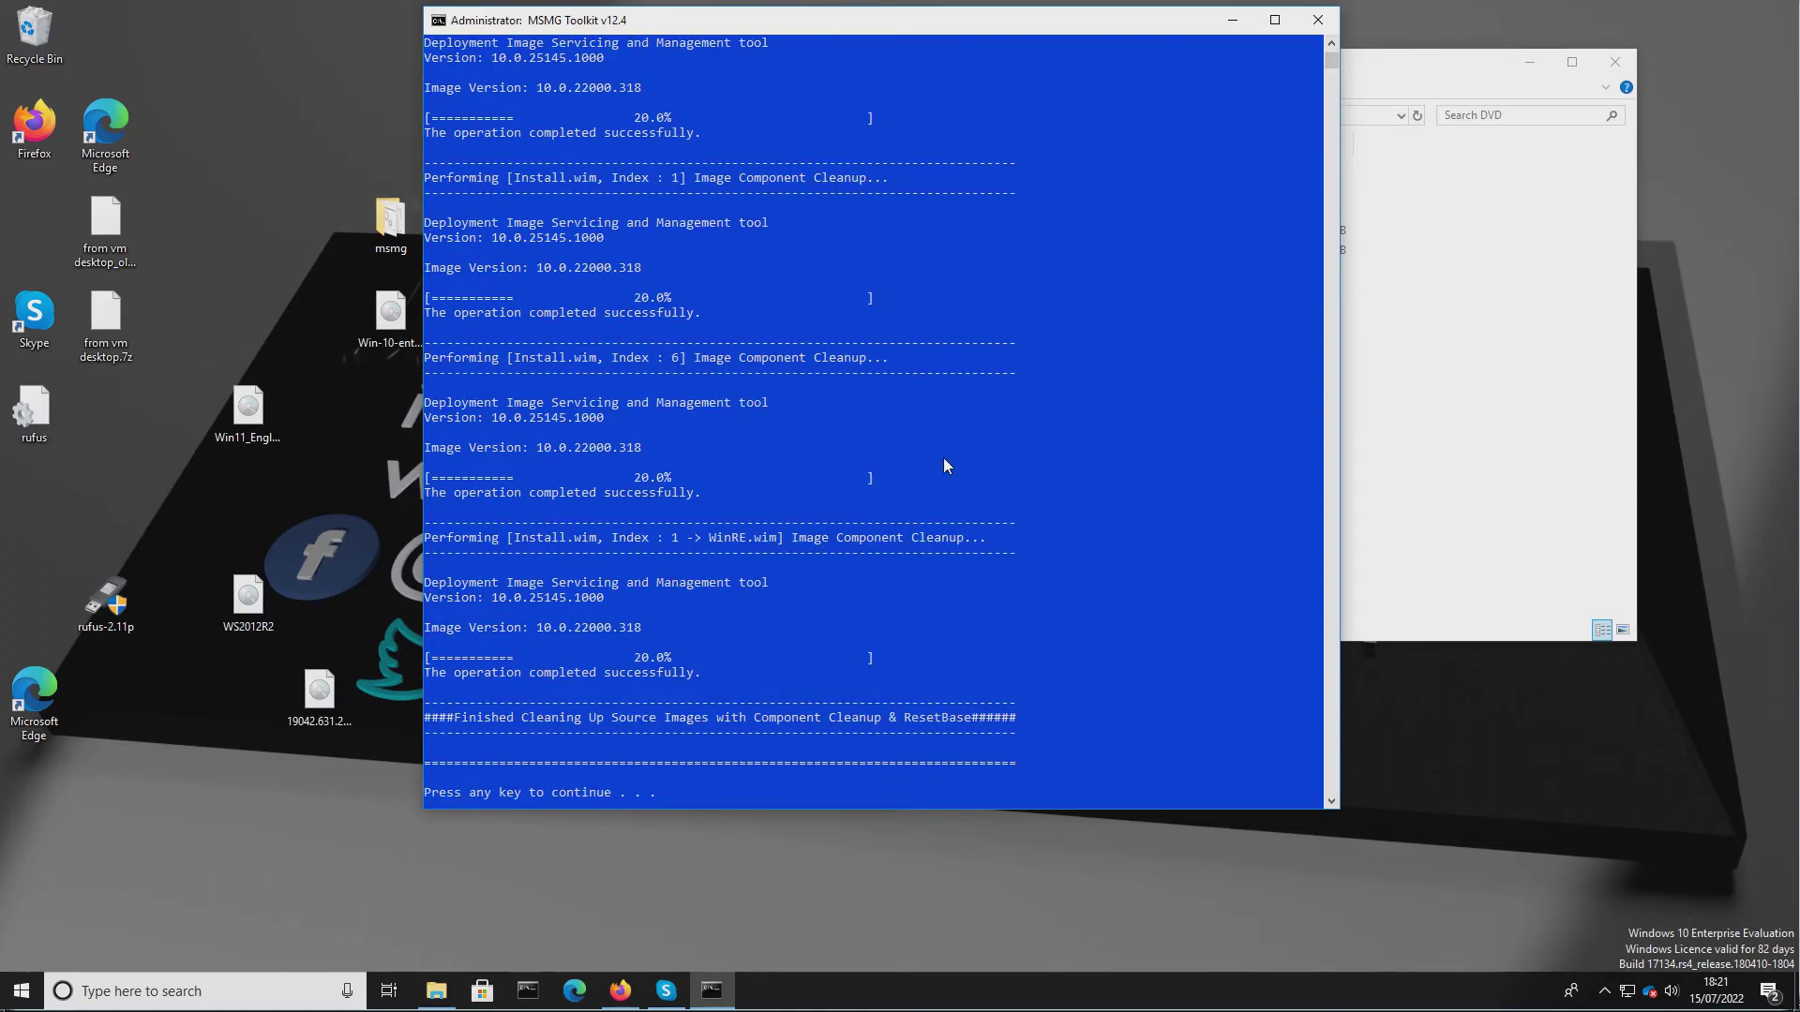
pyautogui.press('Return')
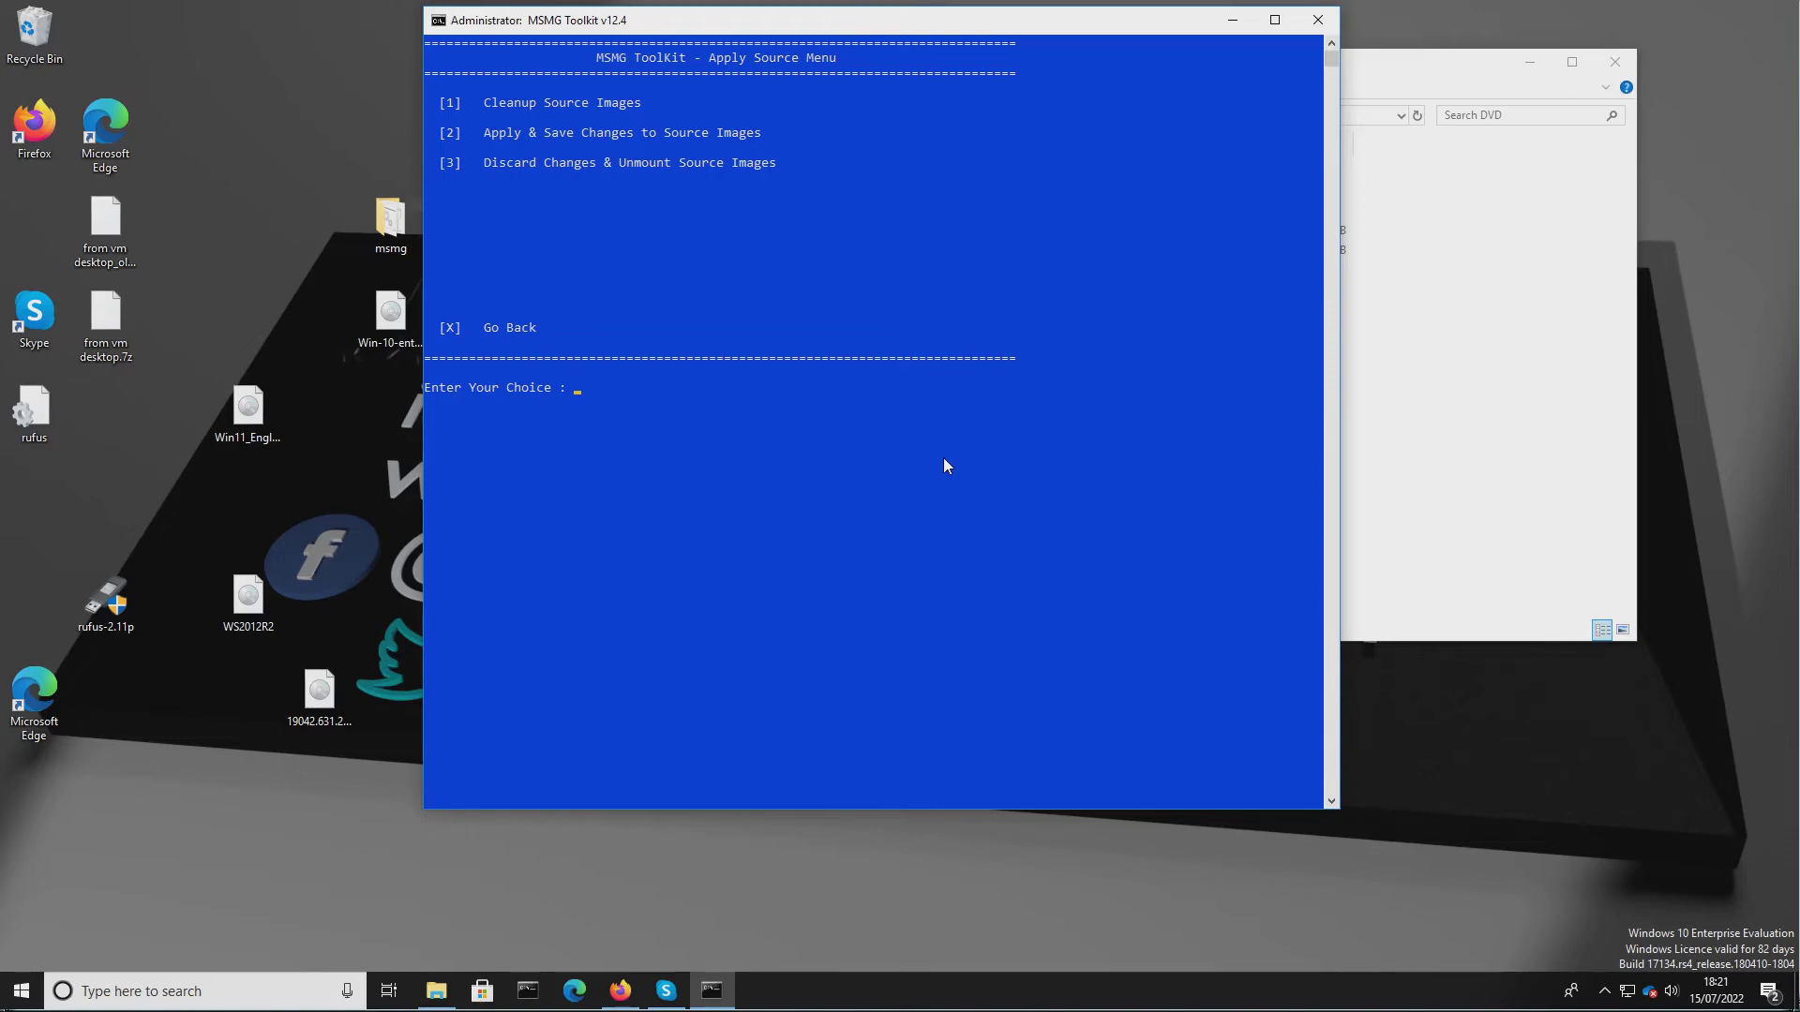
# Apply and save changes to the source images, trimming unselected editions and cleaning up the image folder.
pyautogui.write('2')
pyautogui.press('Return')
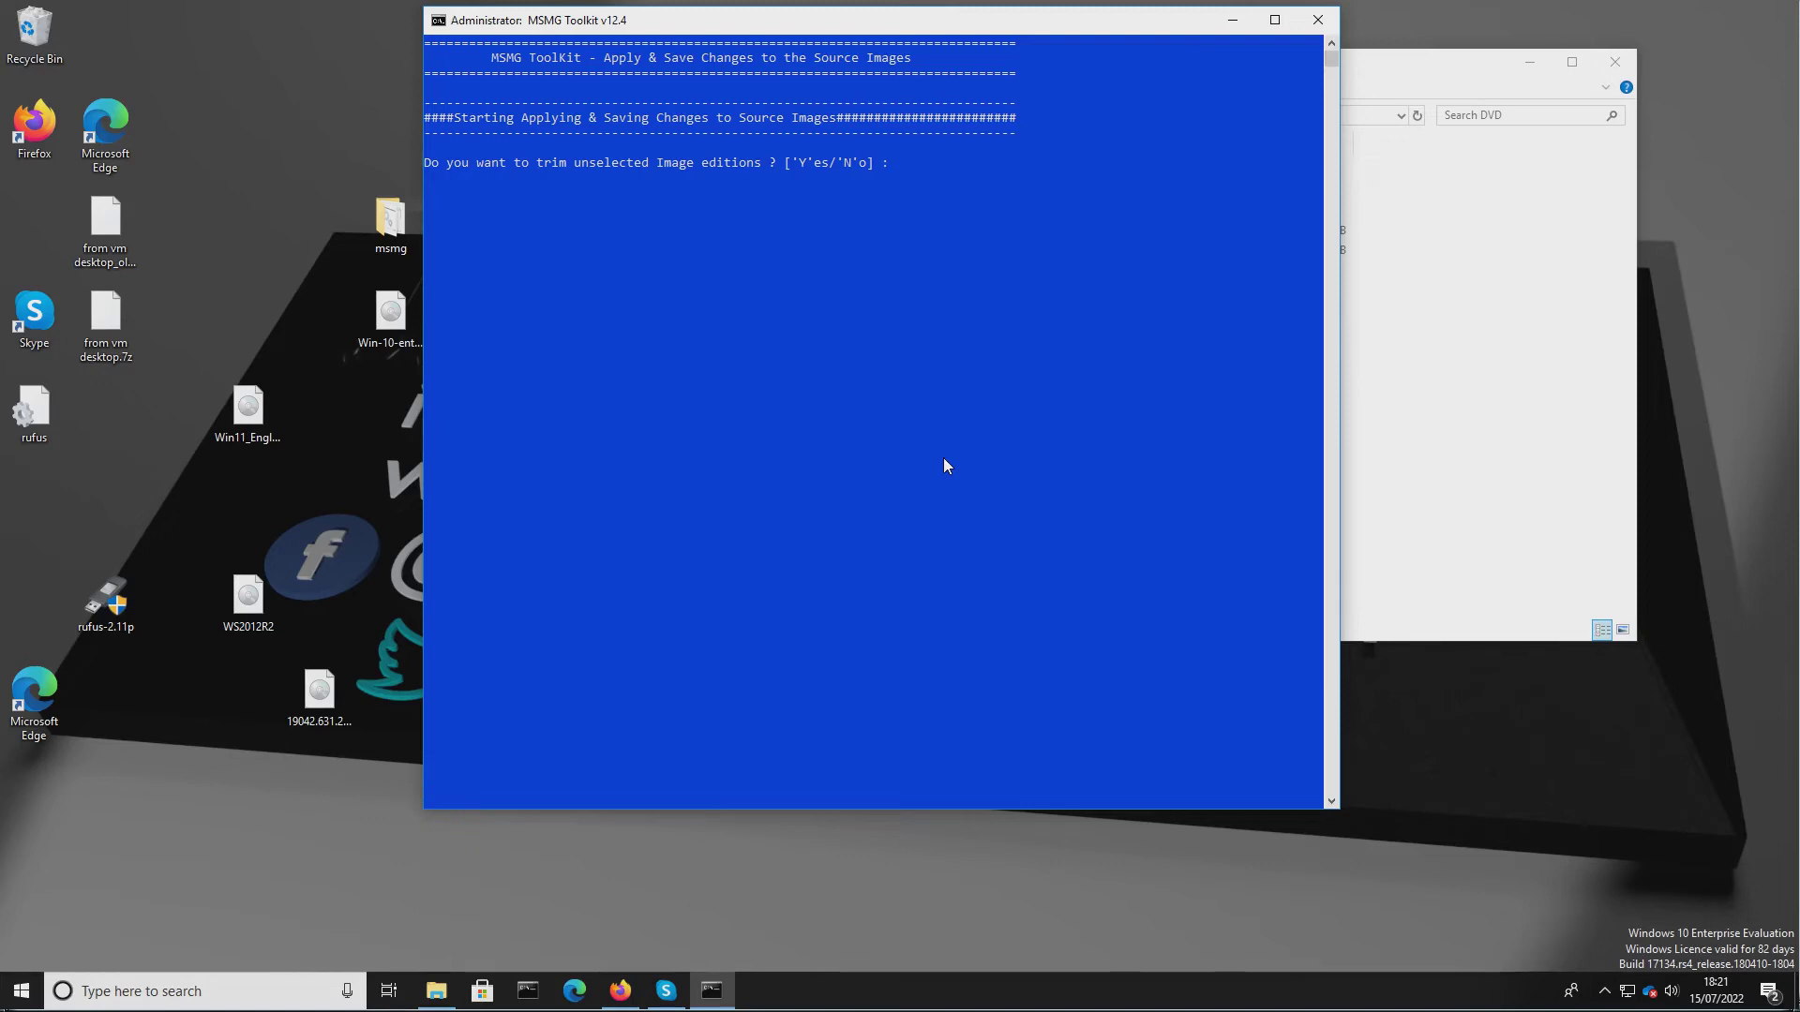
pyautogui.write('Y')
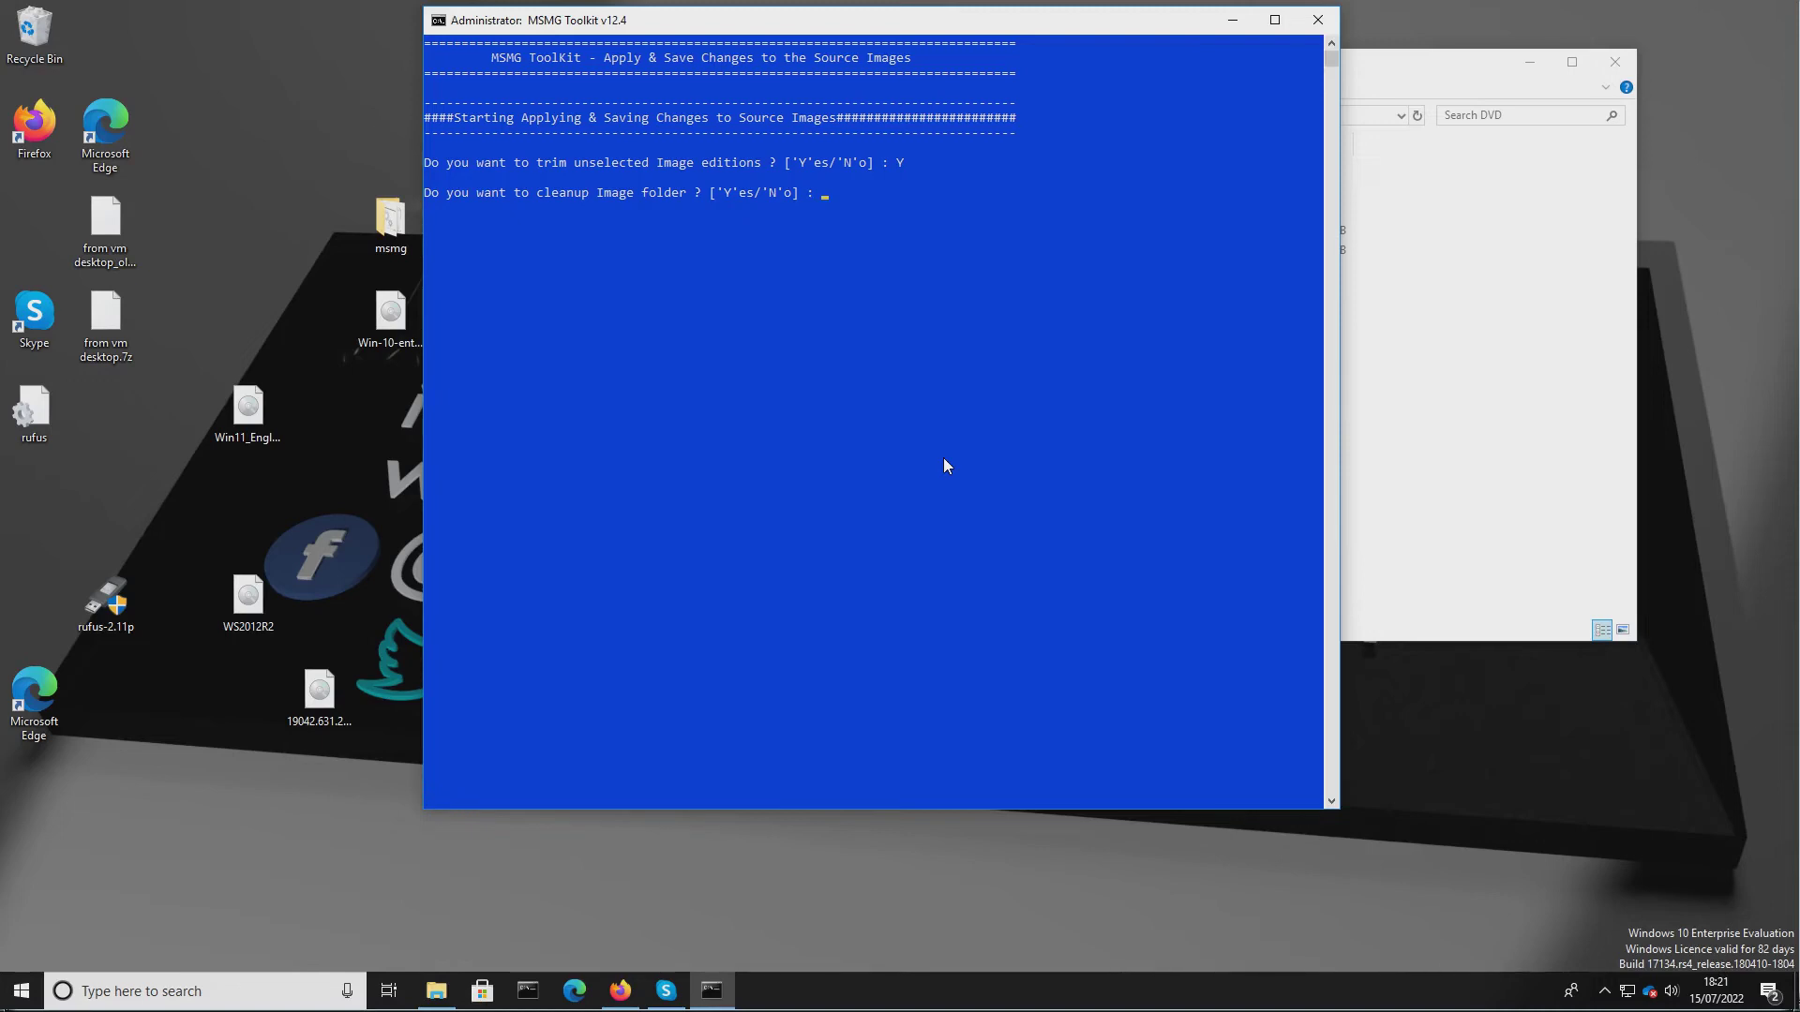
pyautogui.write('Y')
pyautogui.press('Return')
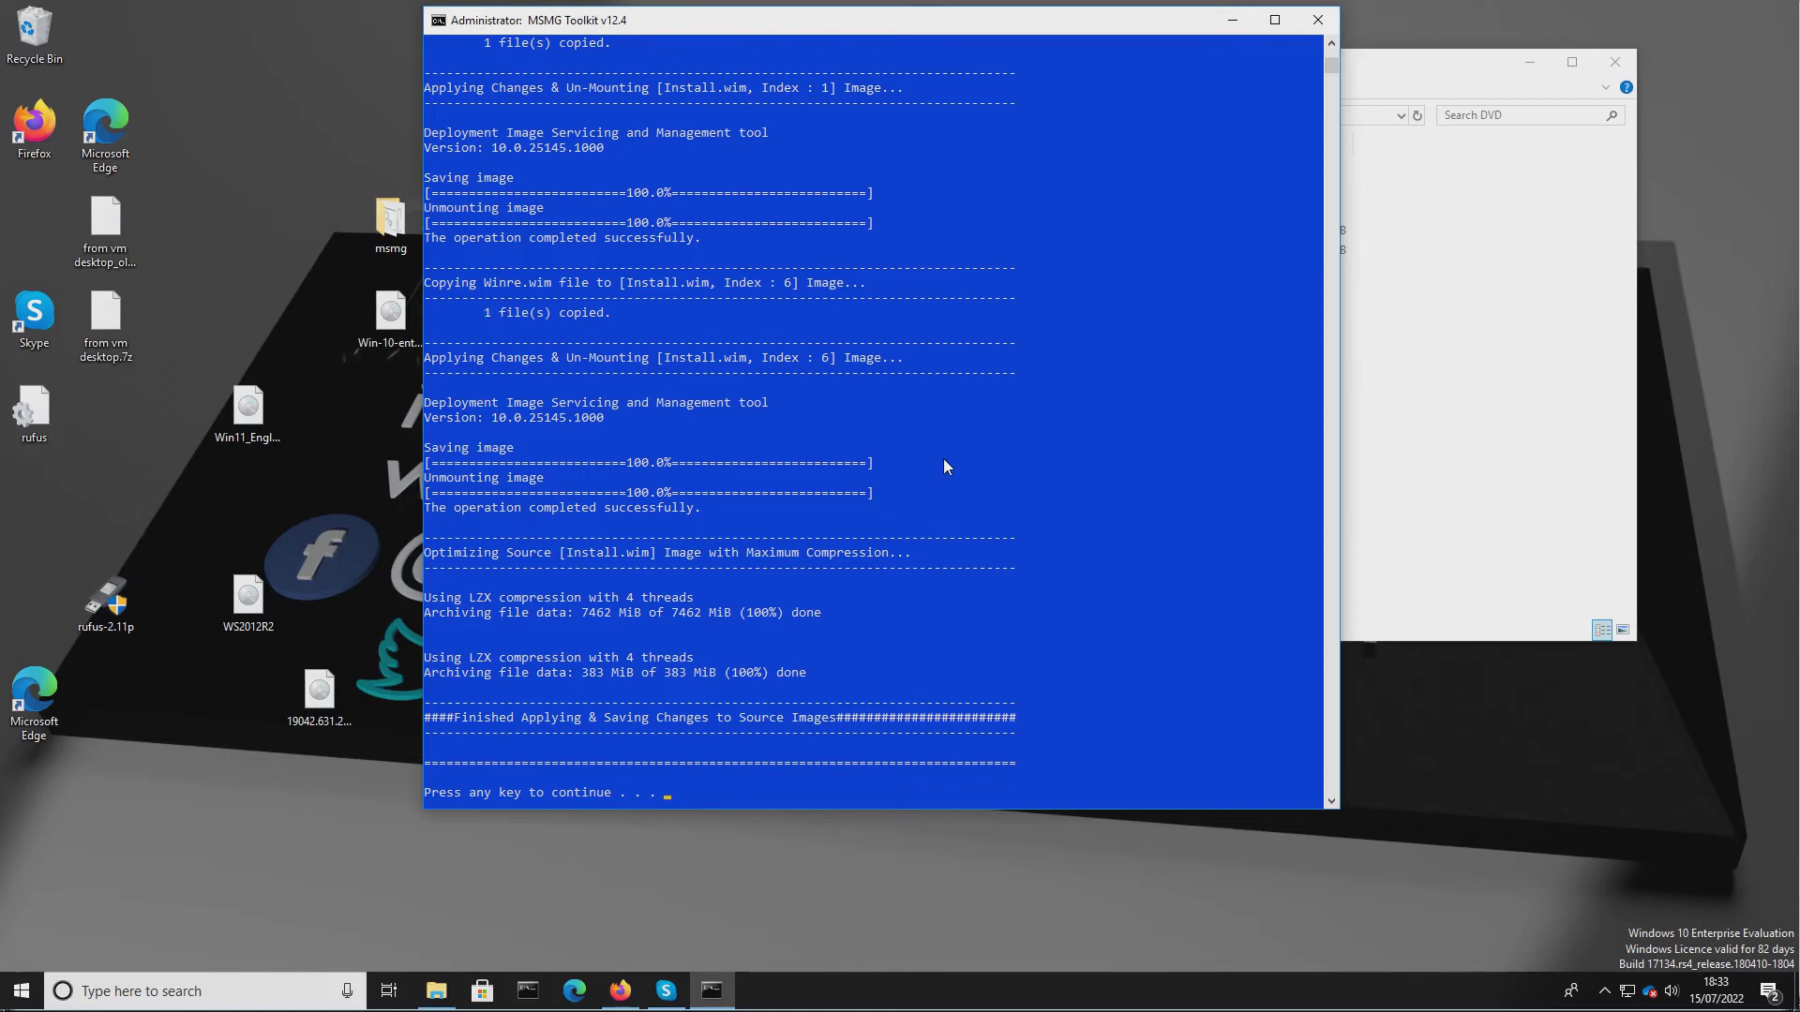
pyautogui.press('Return')
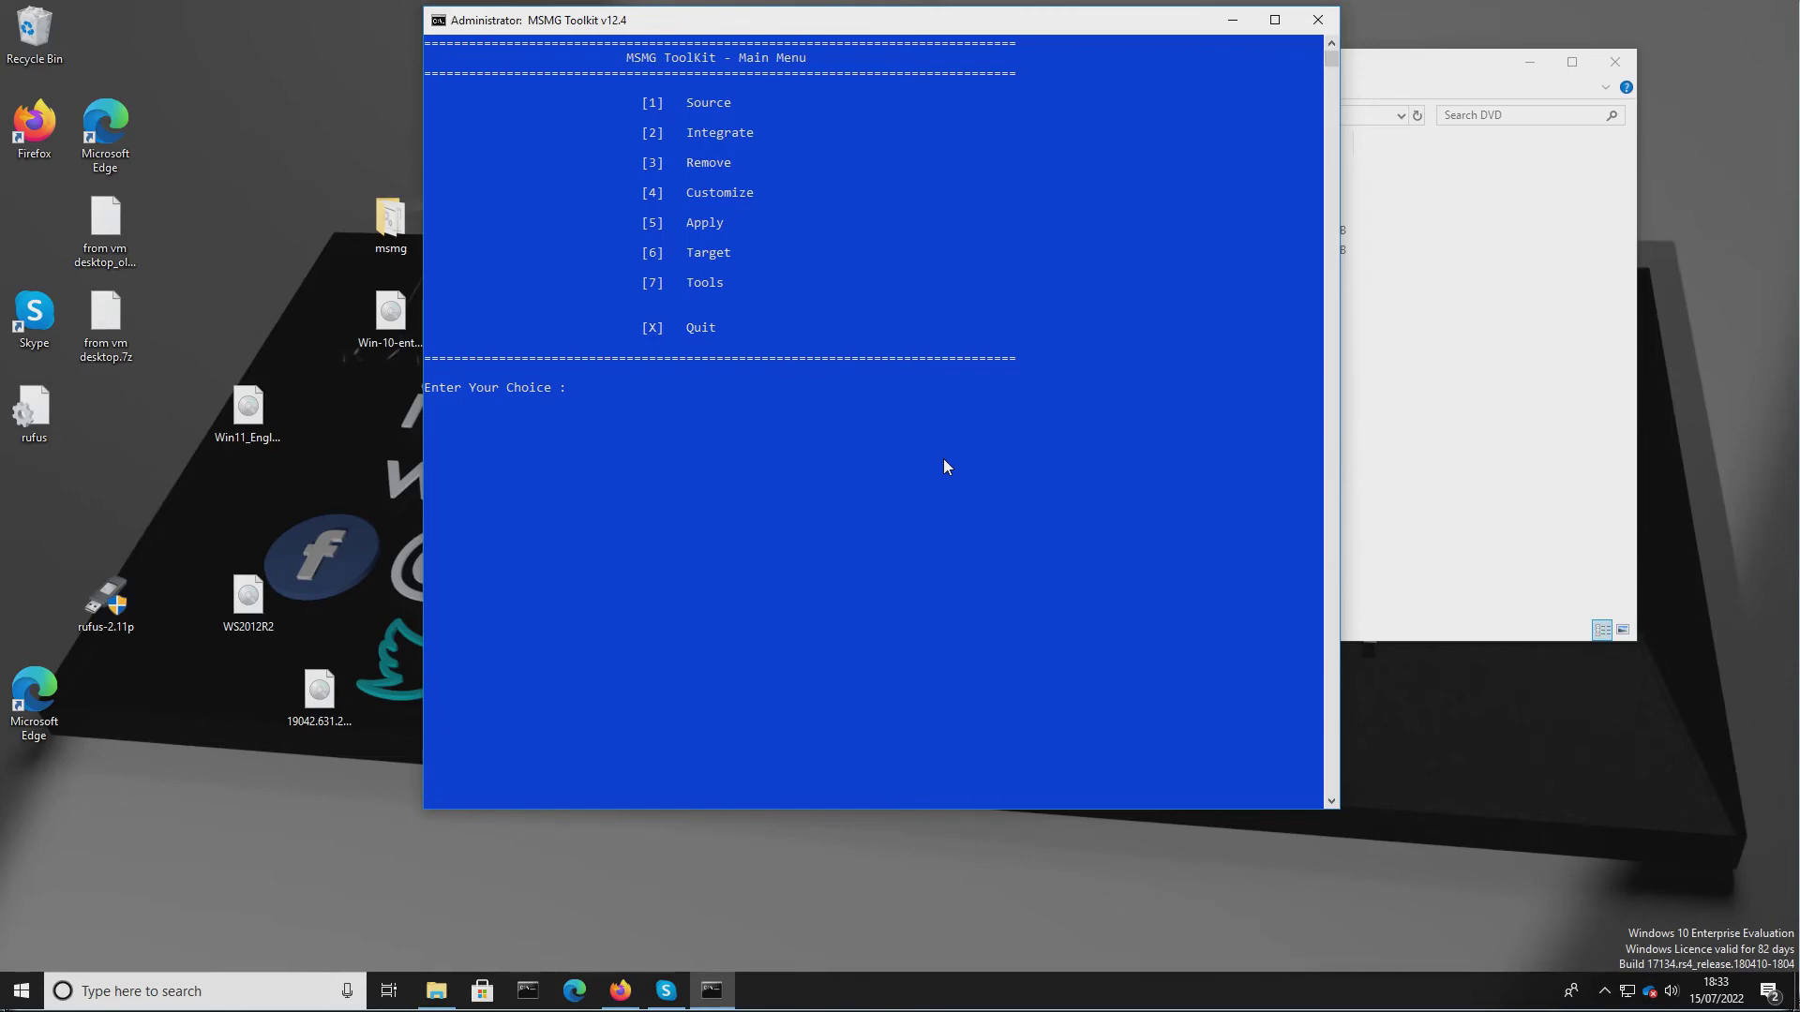
# Start making a DVD ISO image from the Target menu with the volume label Windows 11 Lite.
pyautogui.press('6')
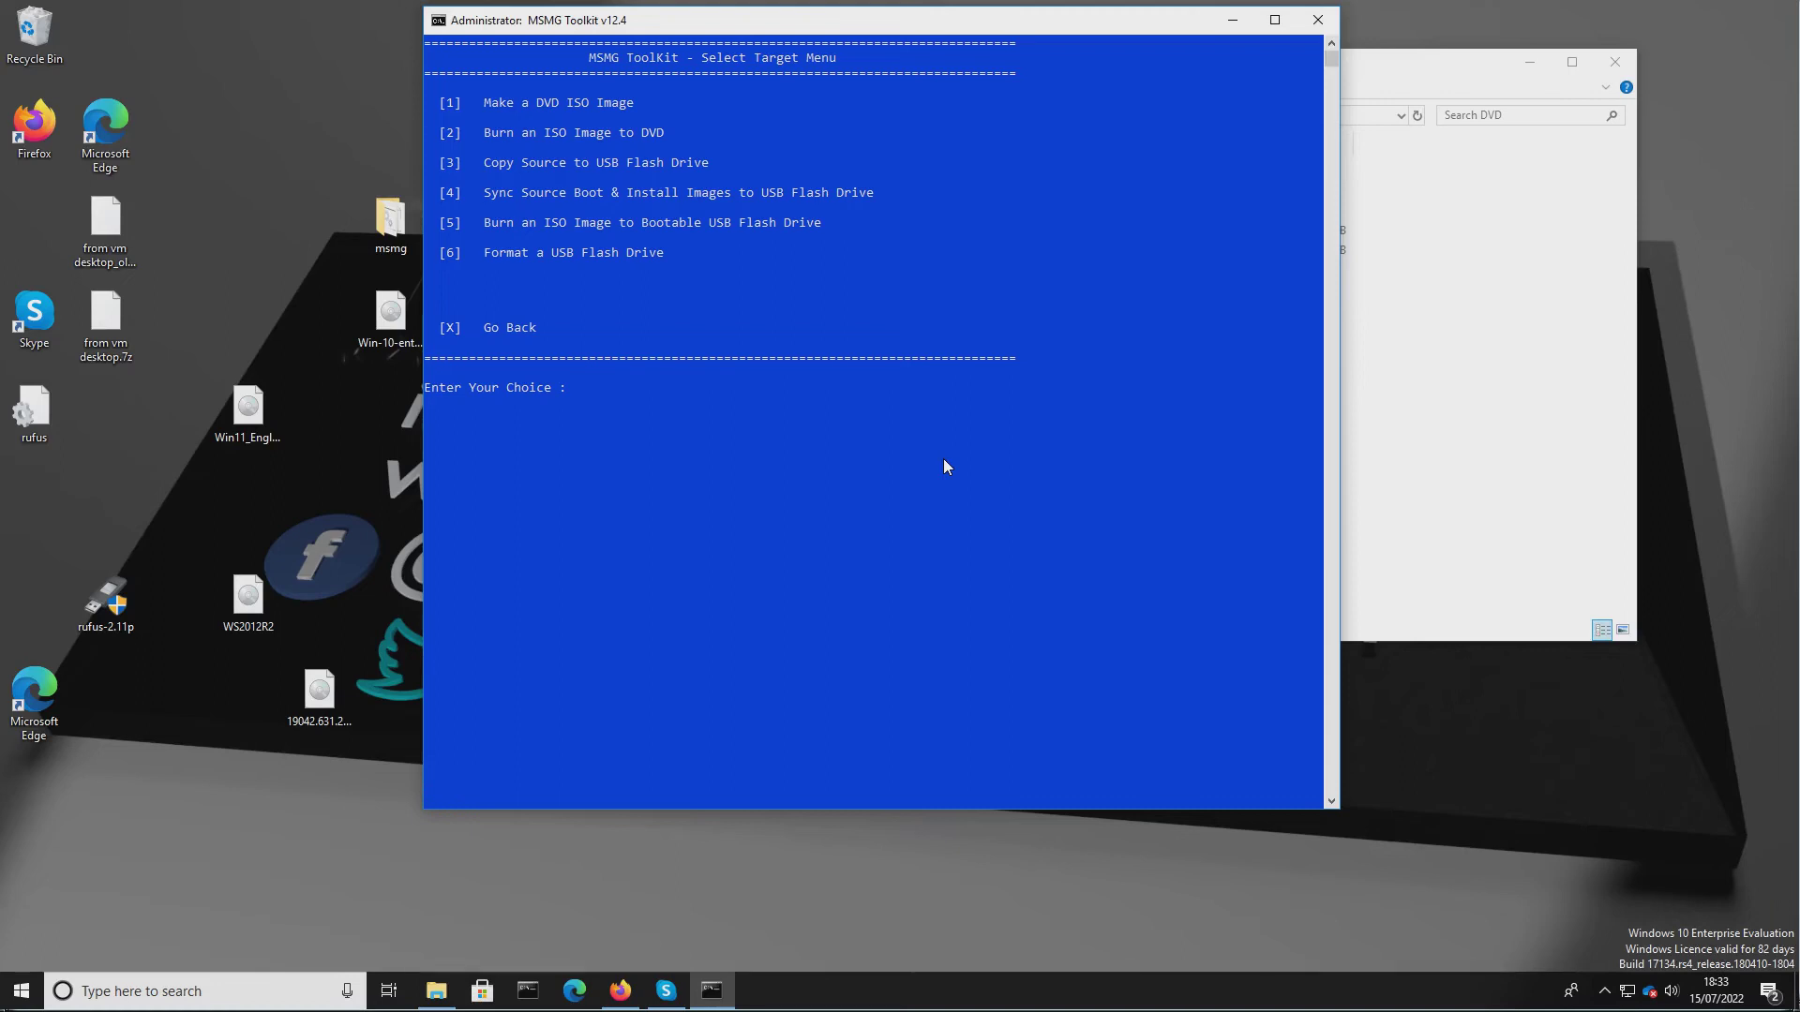
pyautogui.write('1')
pyautogui.press('Return')
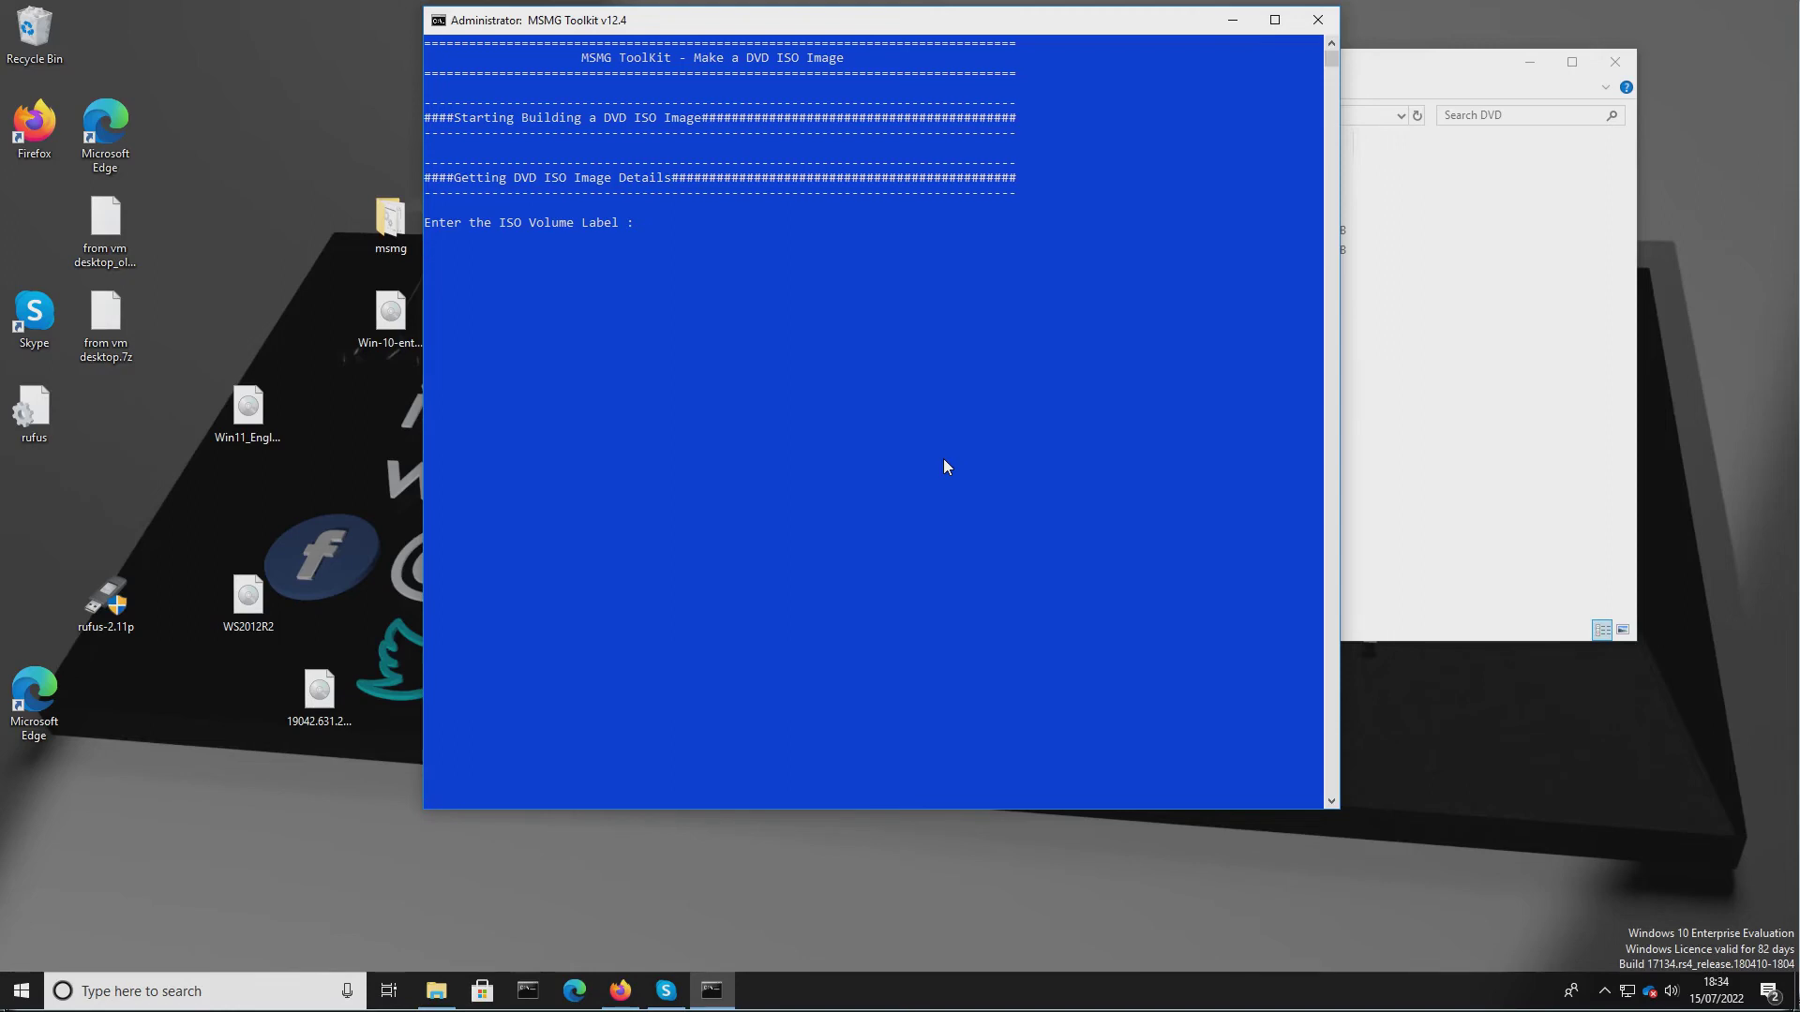
pyautogui.write('Windows 11 Lite')
pyautogui.press('Return')
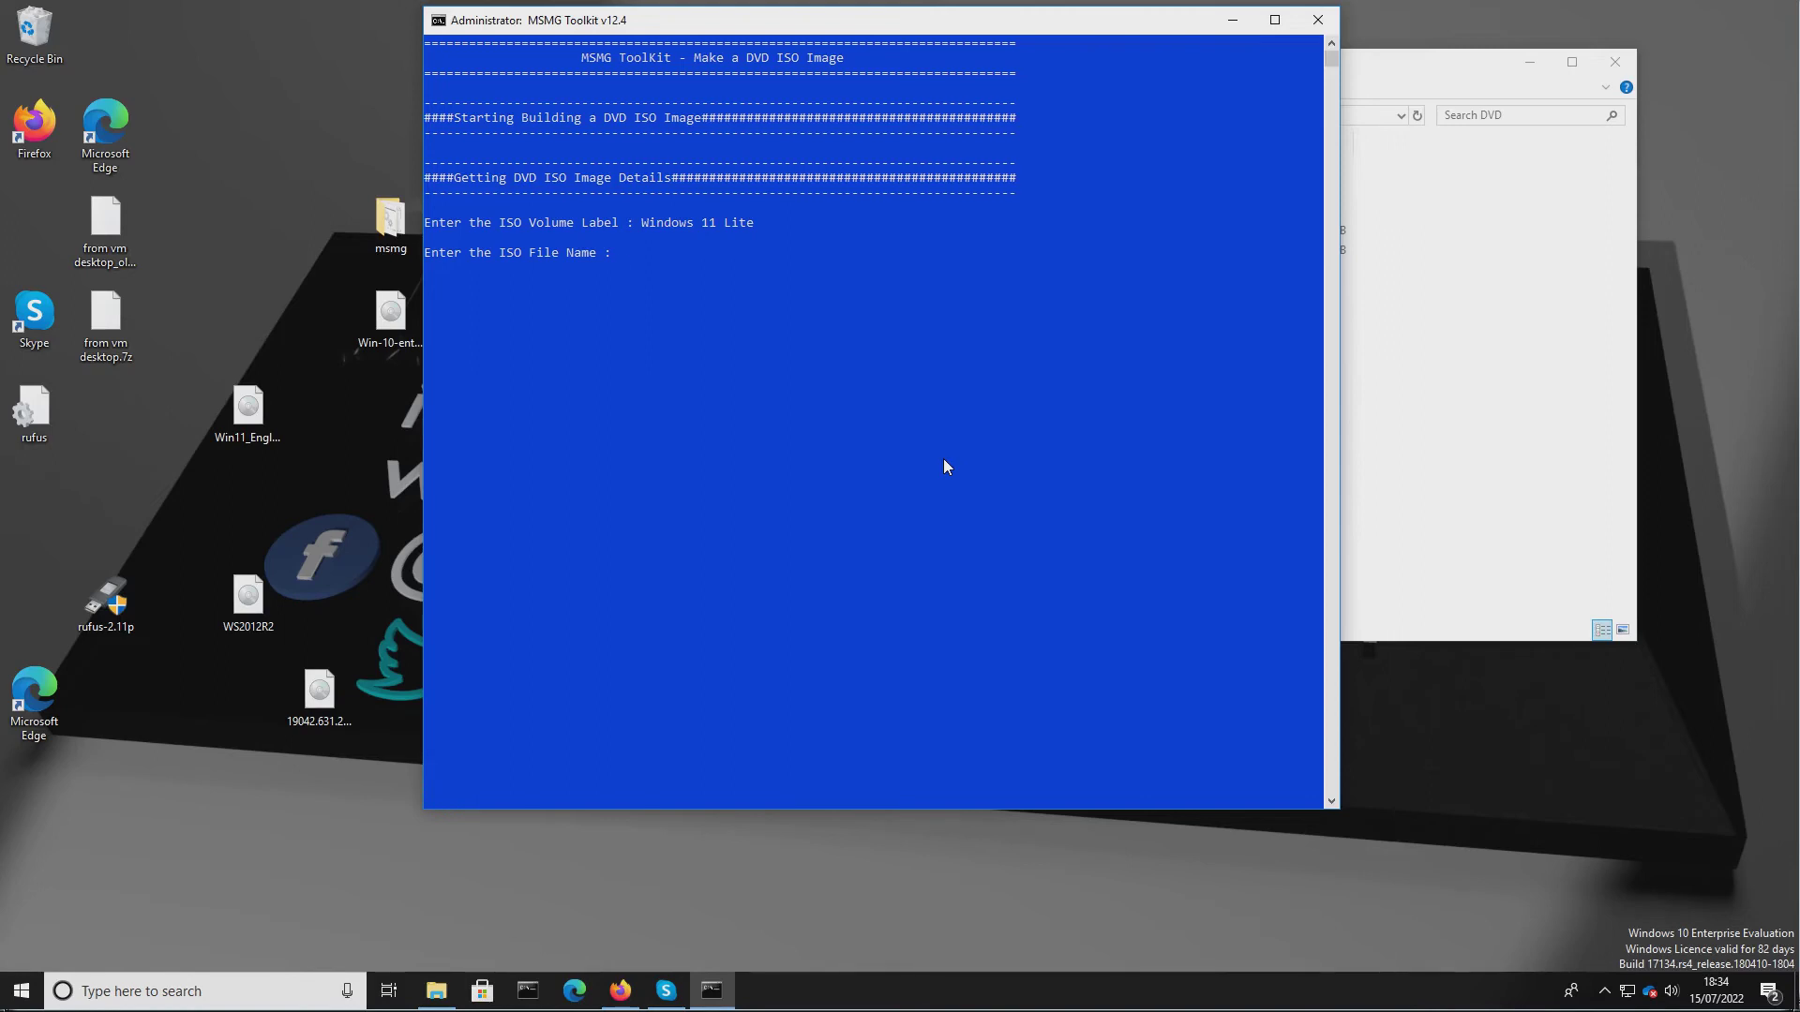
# Name the ISO file Windows-11-lite and build it, returning to the main menu.
pyautogui.write('Windows-11-lite')
pyautogui.press('Return')
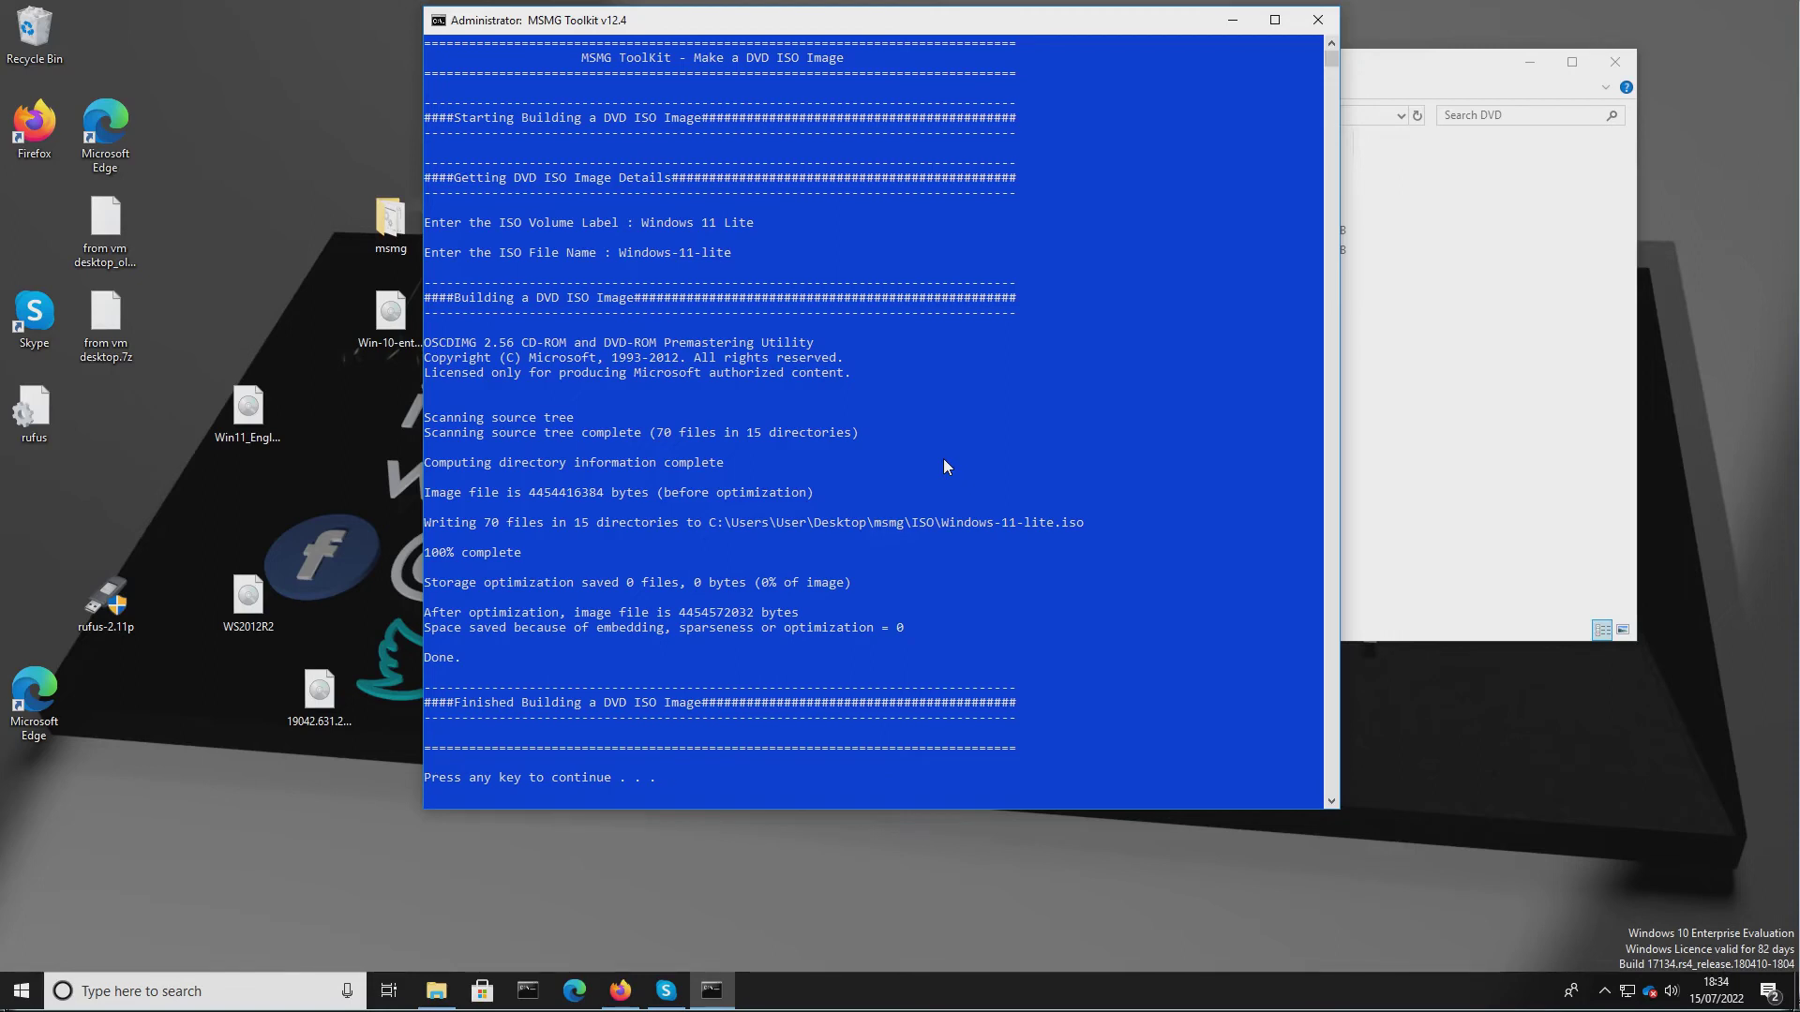
pyautogui.press('Return')
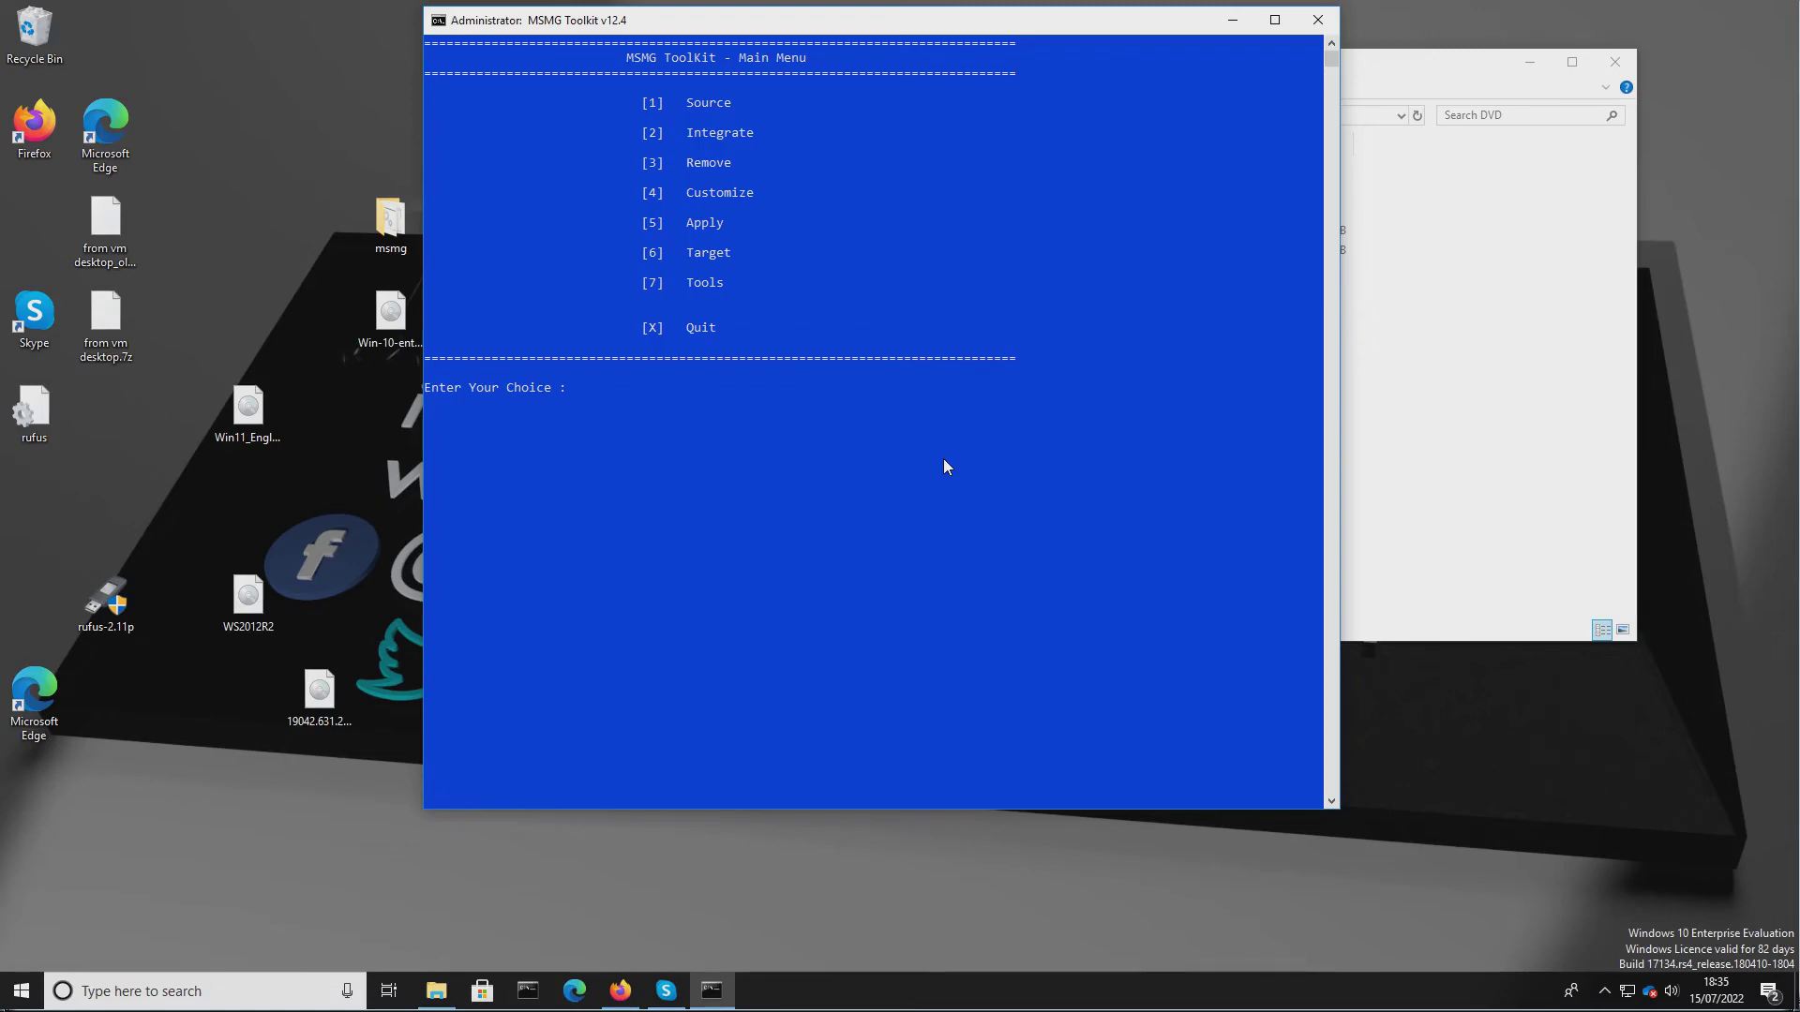
pyautogui.write('7')
pyautogui.press('Return')
pyautogui.press('3')
pyautogui.press('x')
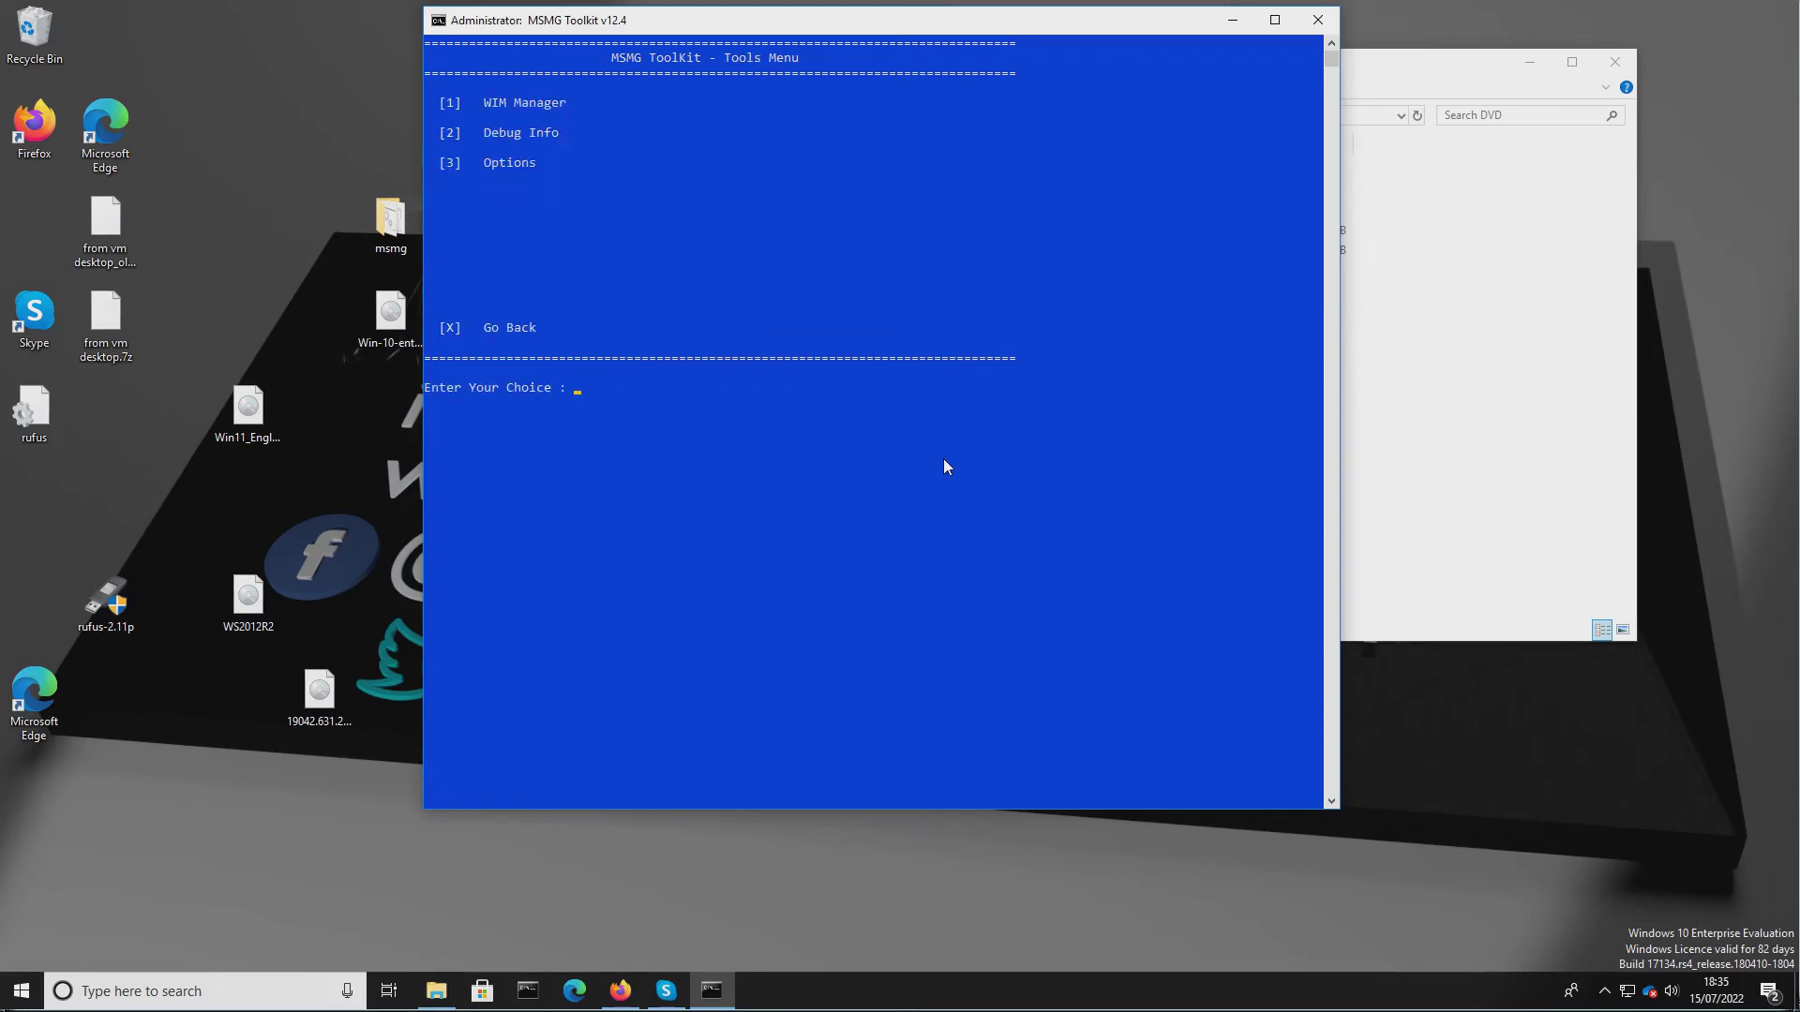
pyautogui.press('x')
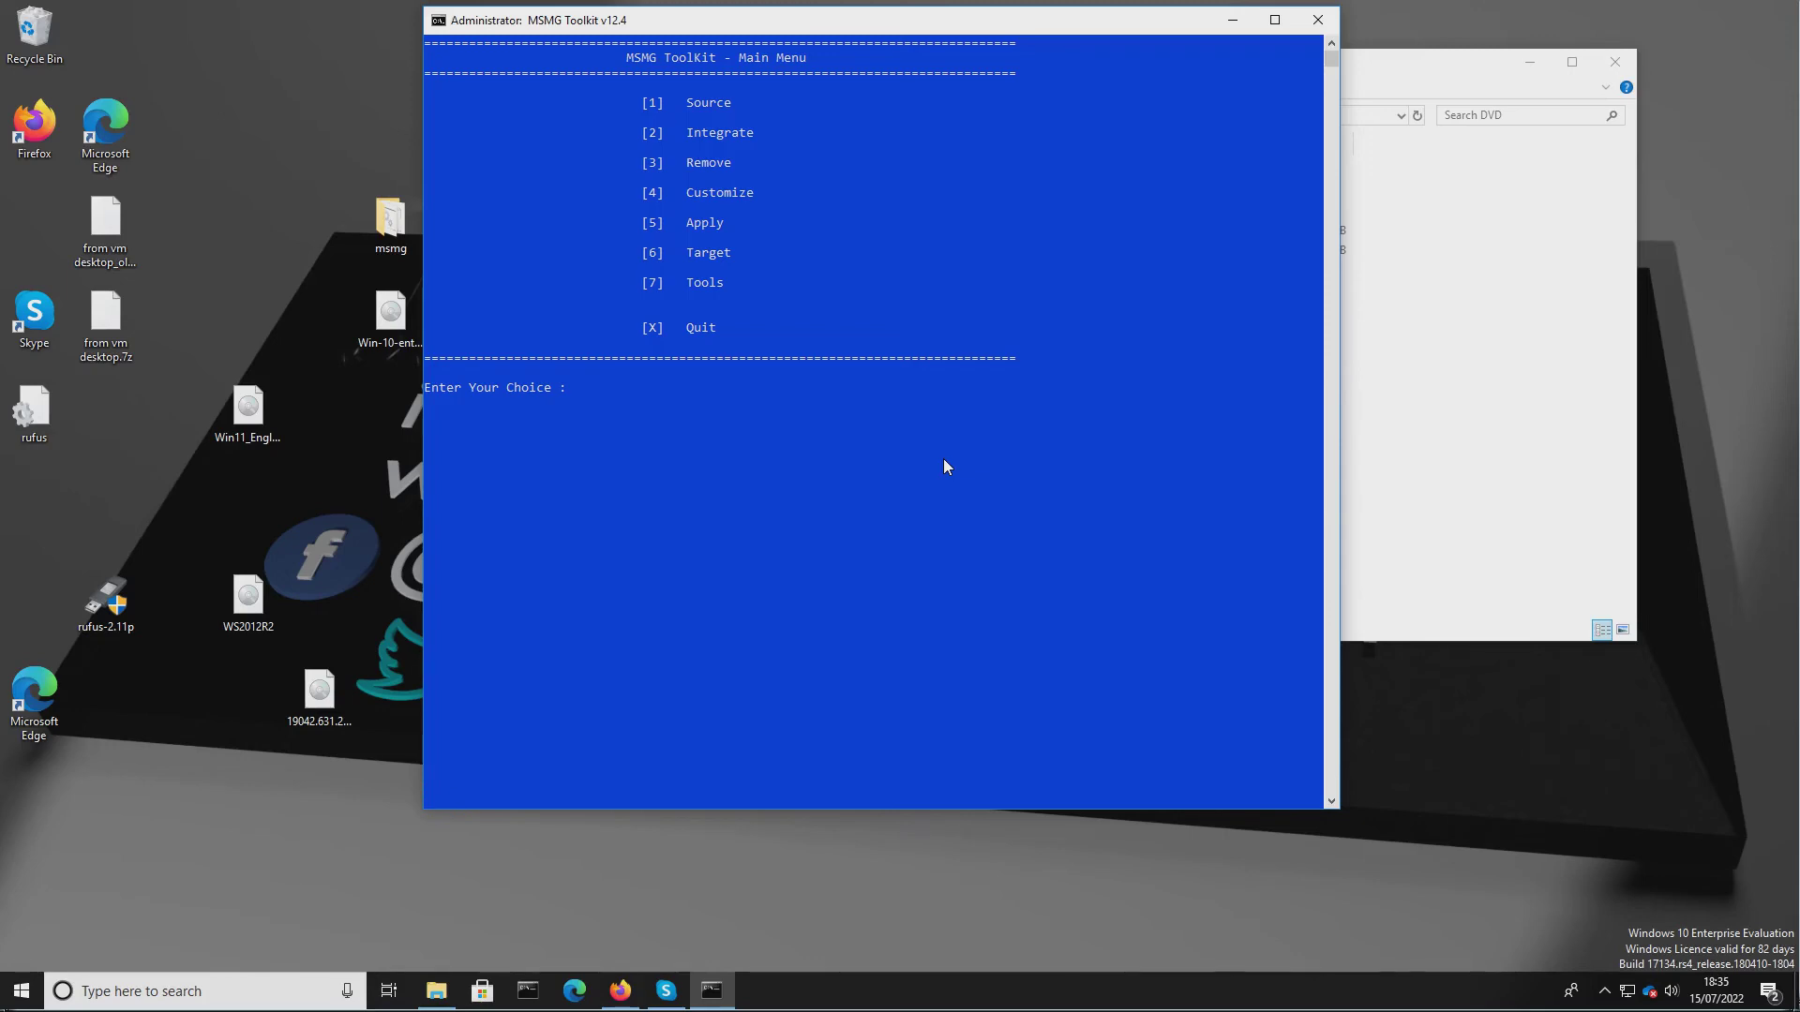
# Try to reopen the Apply source menu and go back to the main menu.
pyautogui.write('4')
pyautogui.press('Return')
pyautogui.press('Return')
pyautogui.press('5')
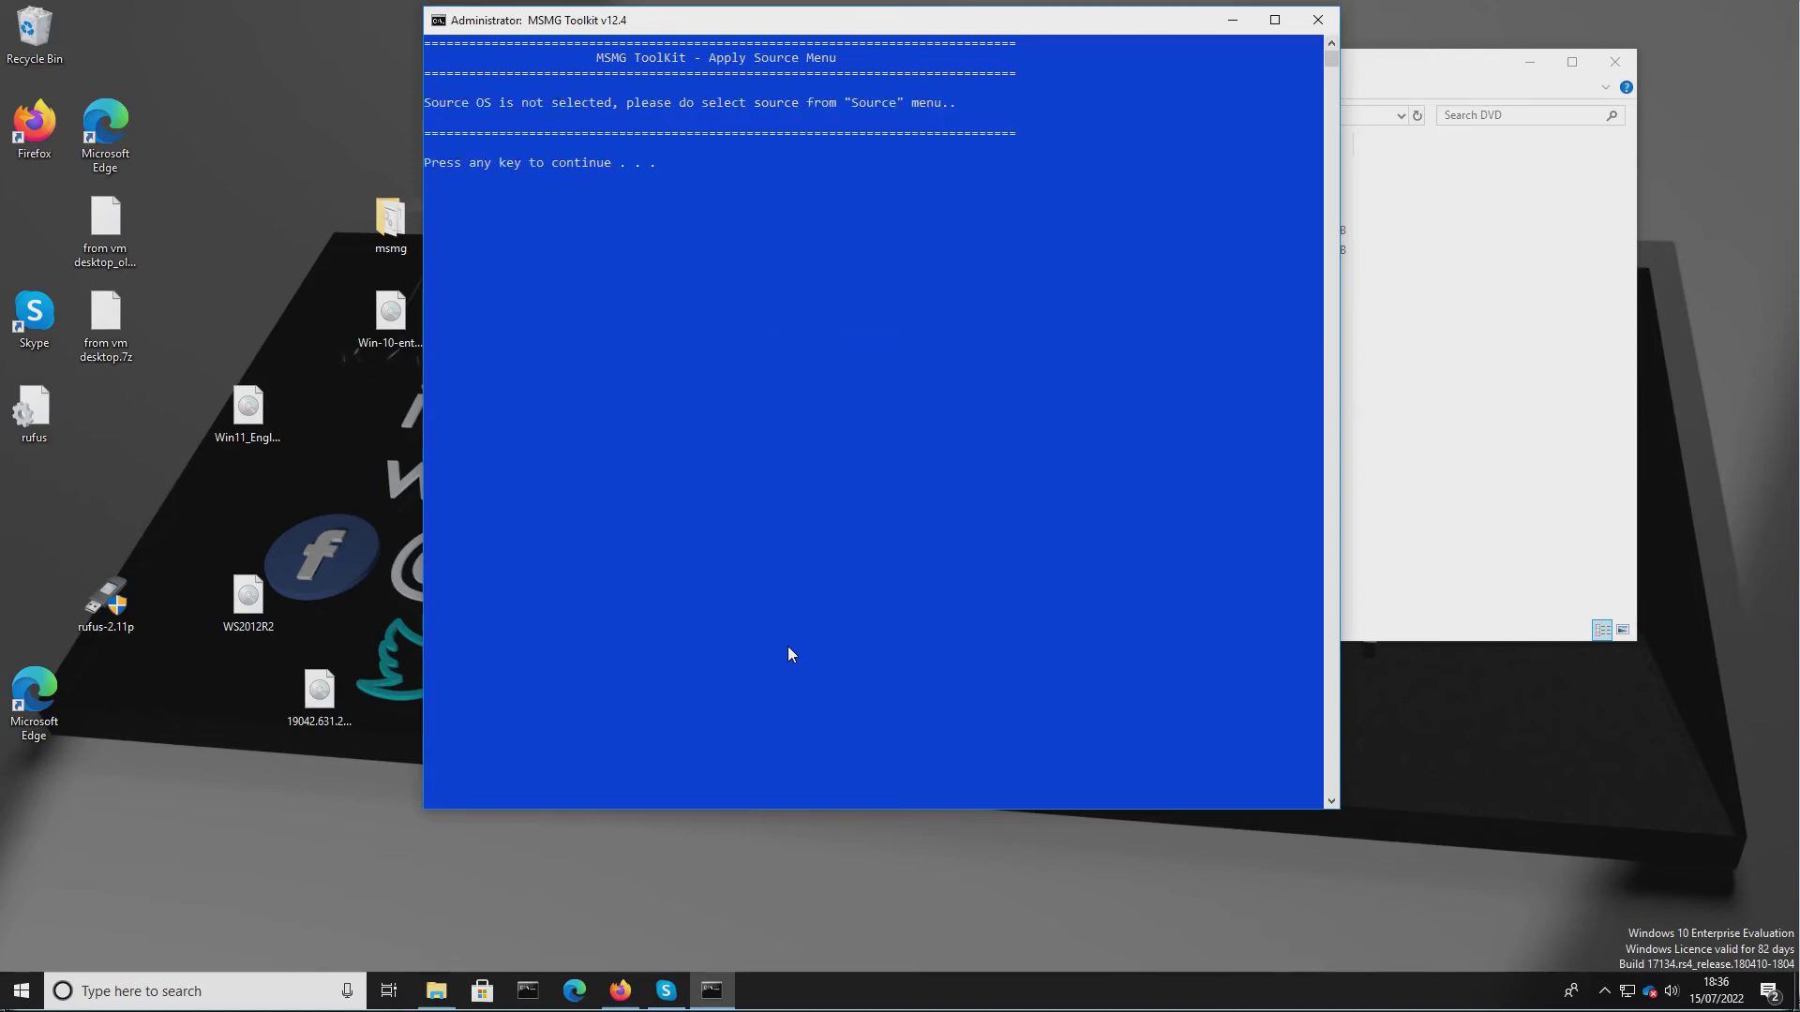
pyautogui.press('Return')
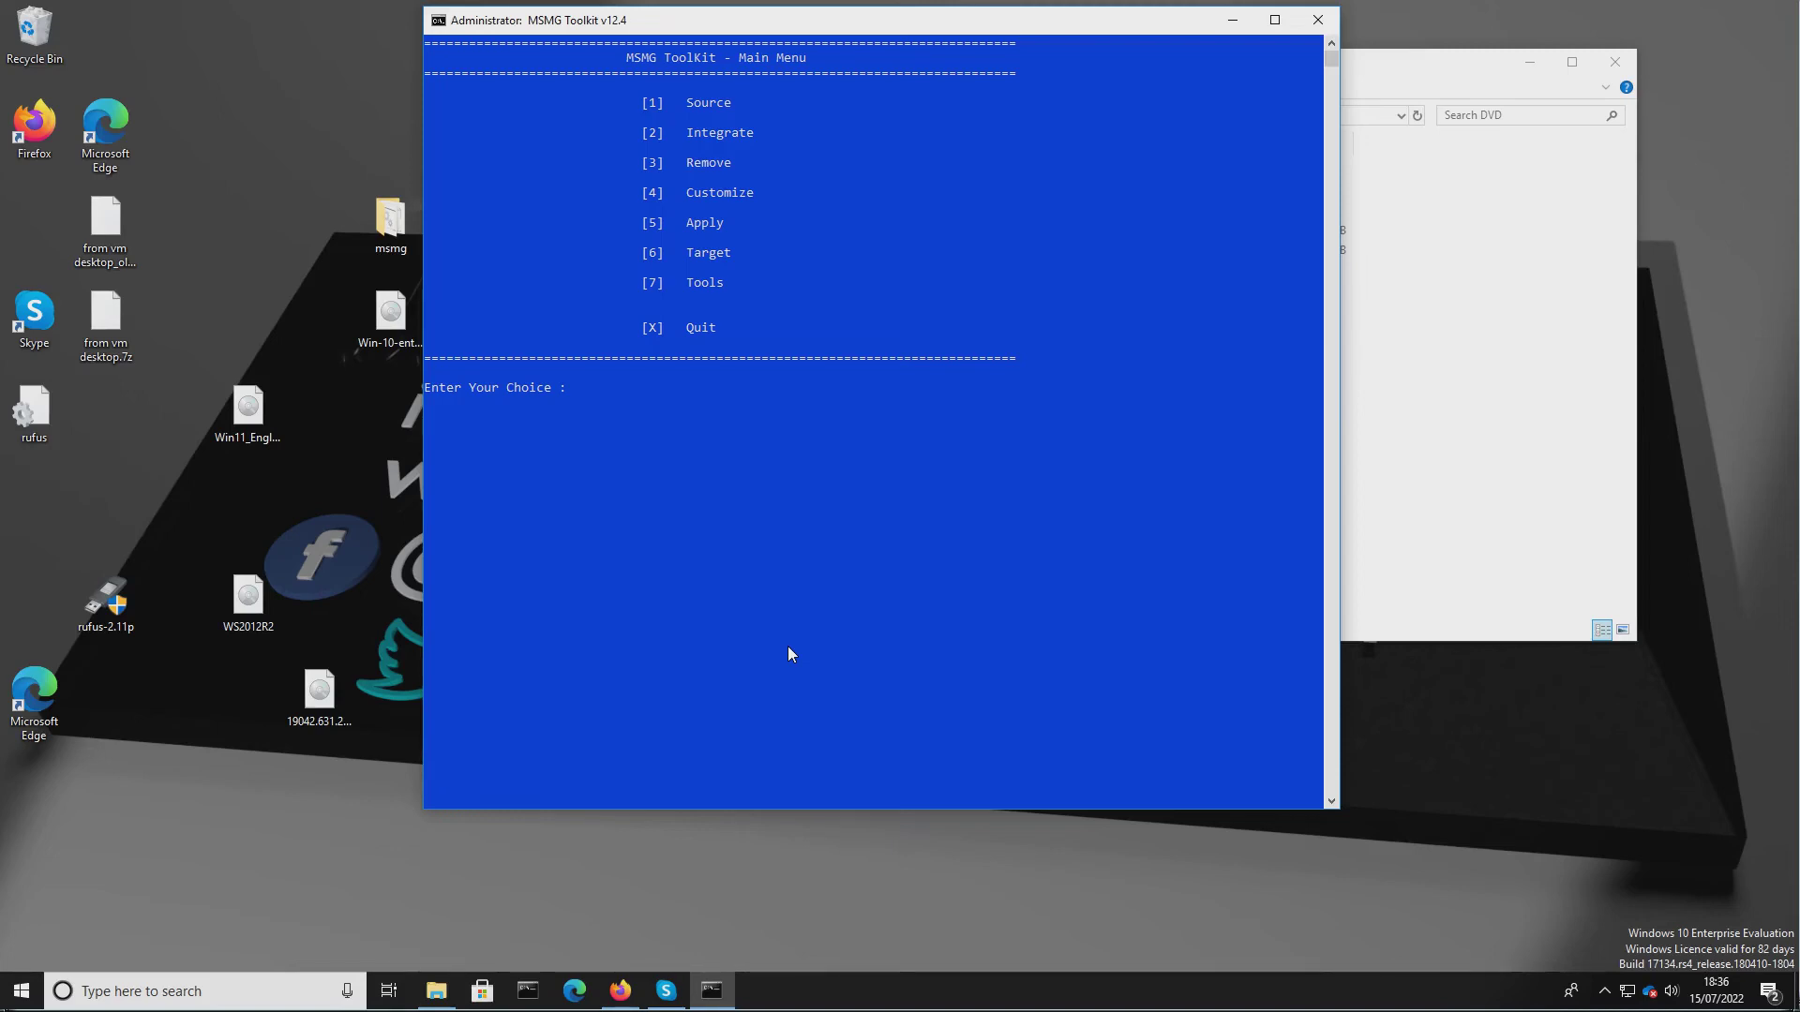
# Move the Windows-11-lite ISO from the msmg ISO folder onto the desktop.
pyautogui.click(1491, 378)
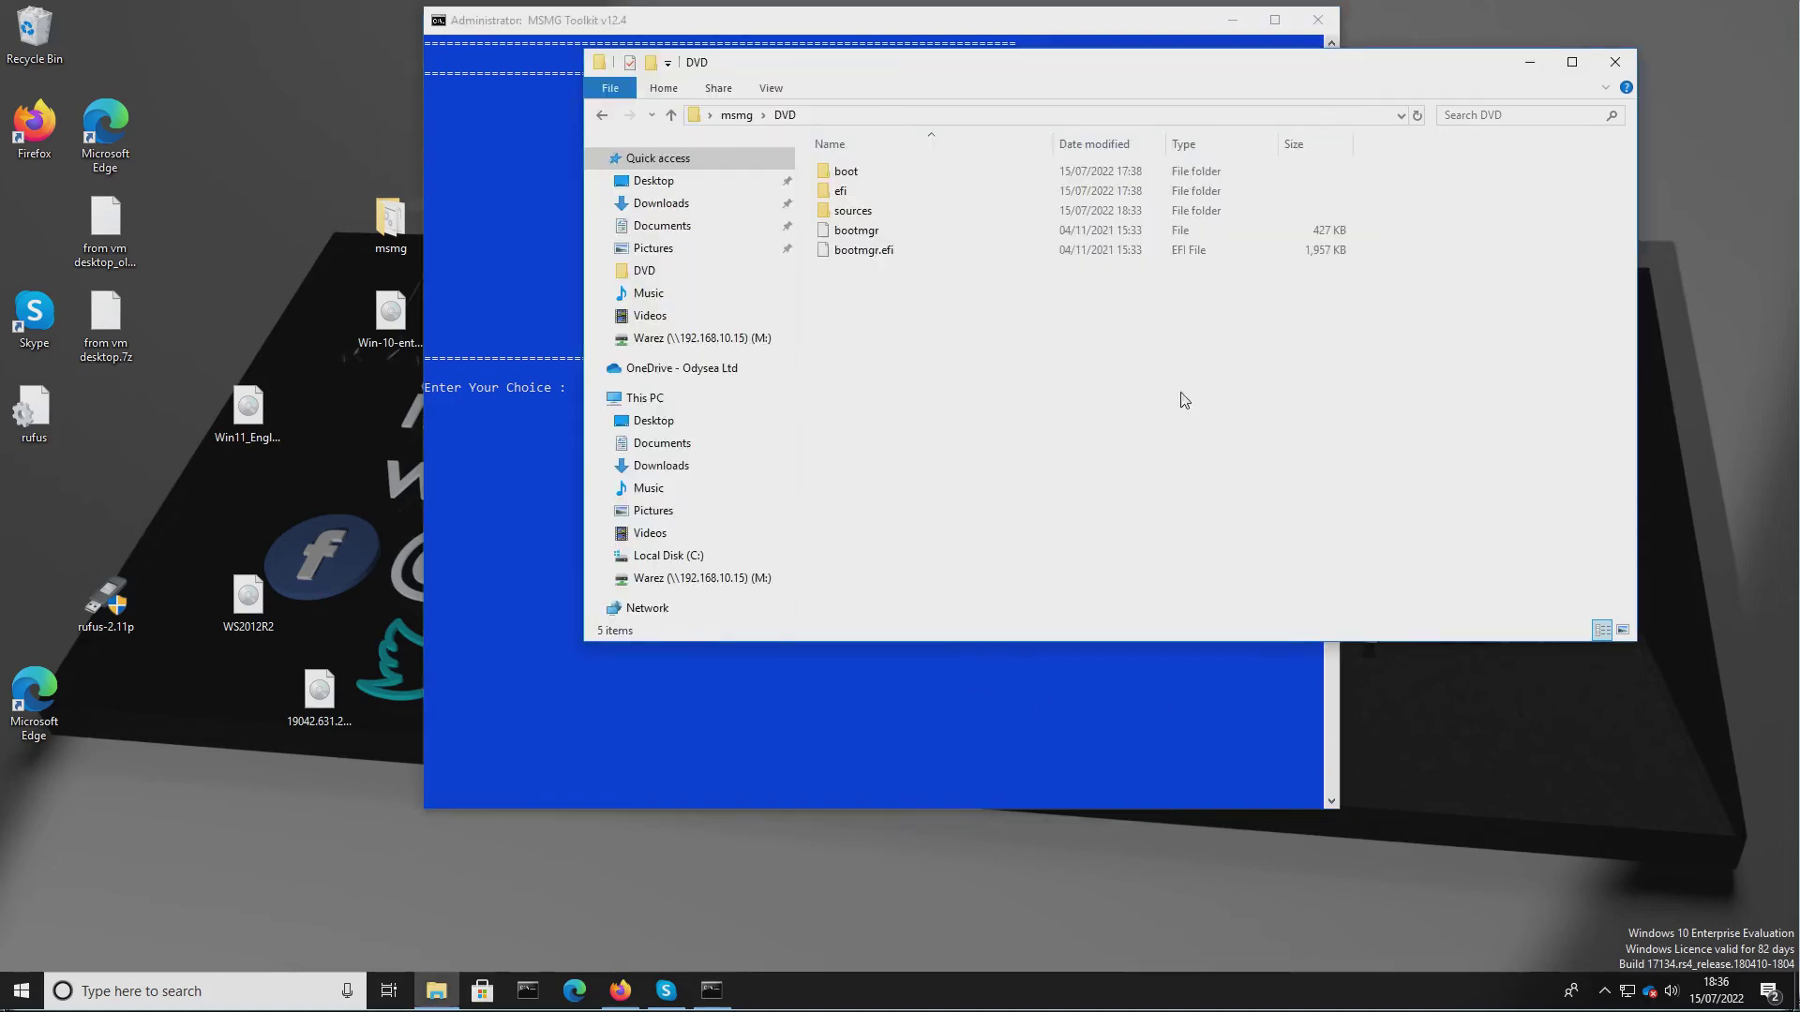
pyautogui.click(738, 115)
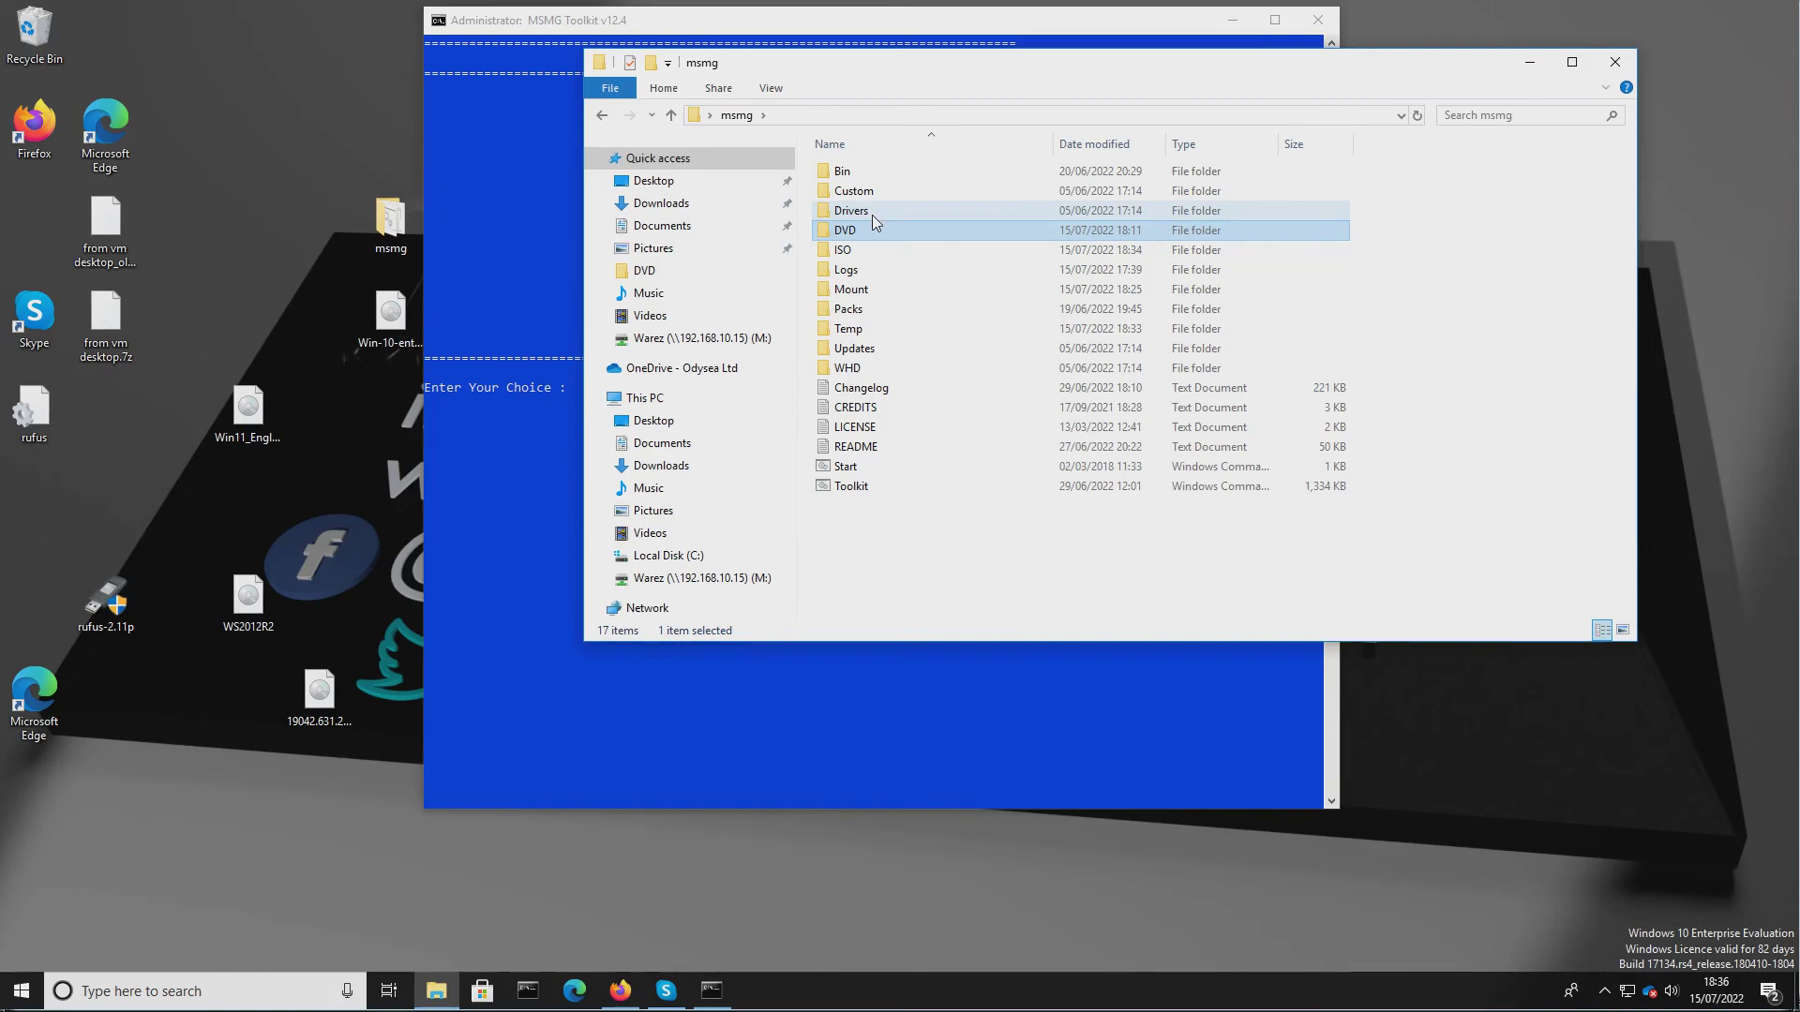
pyautogui.click(984, 349)
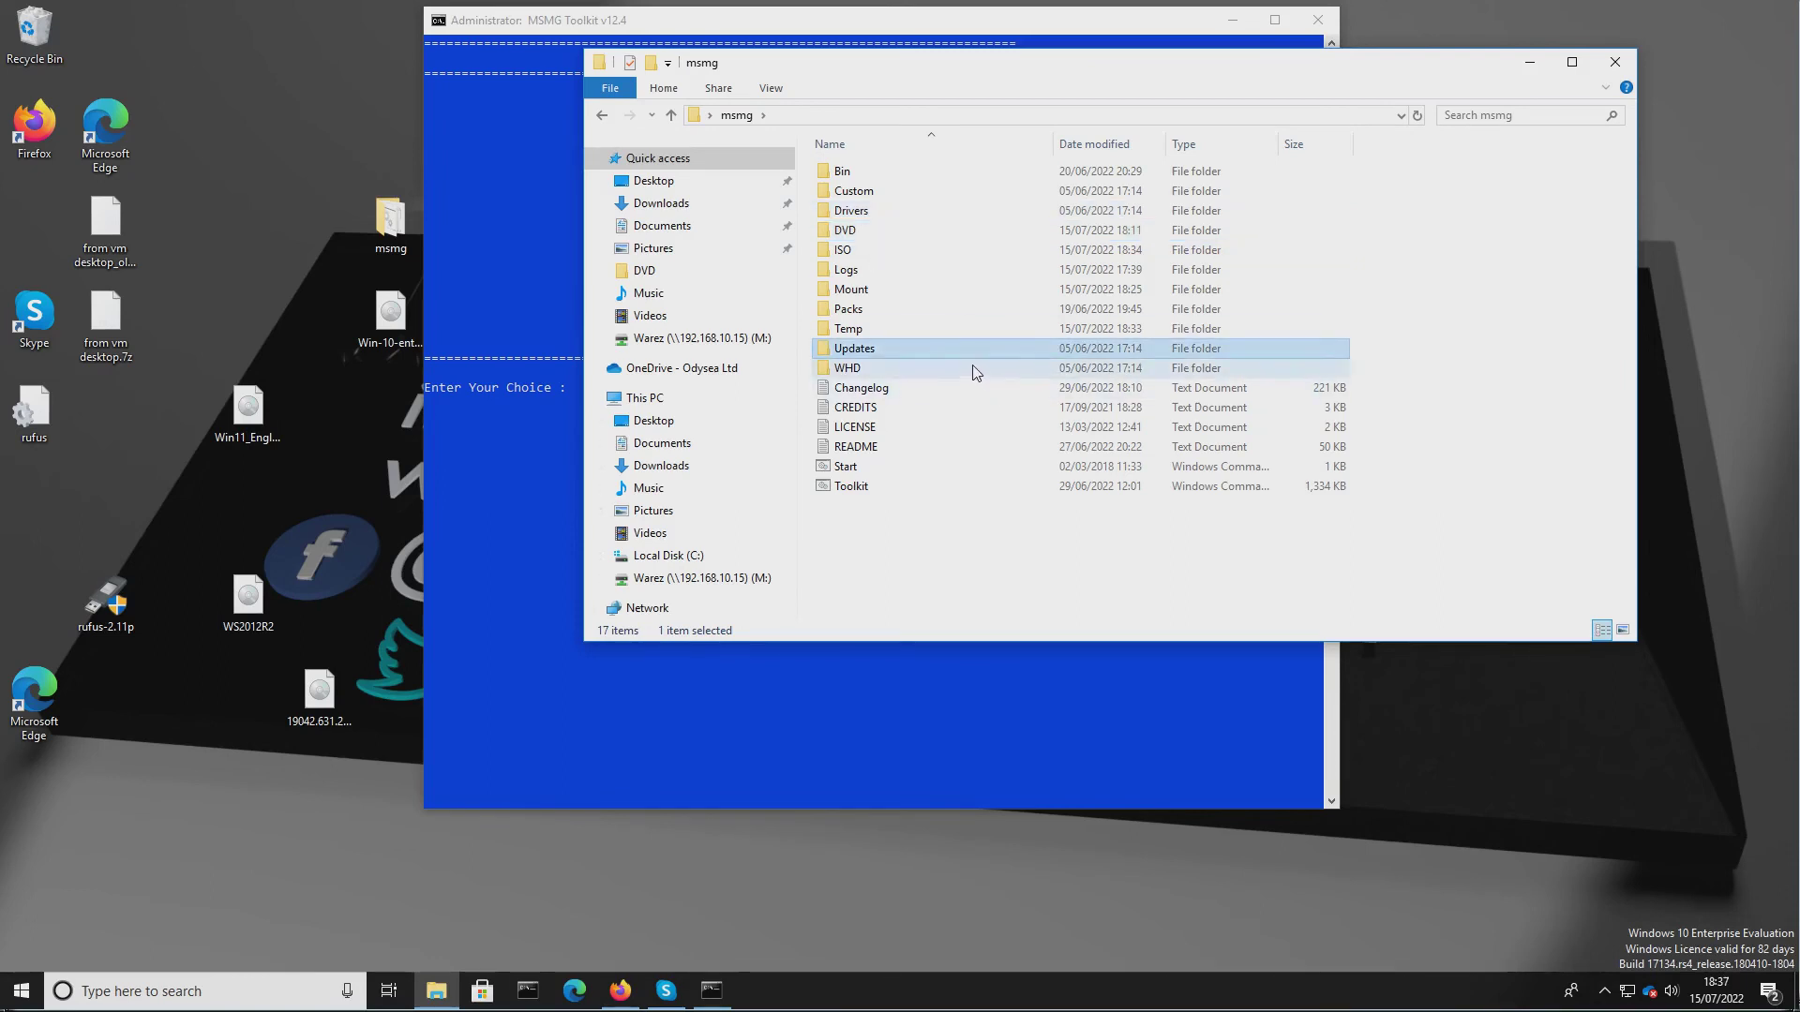
pyautogui.doubleClick(827, 254)
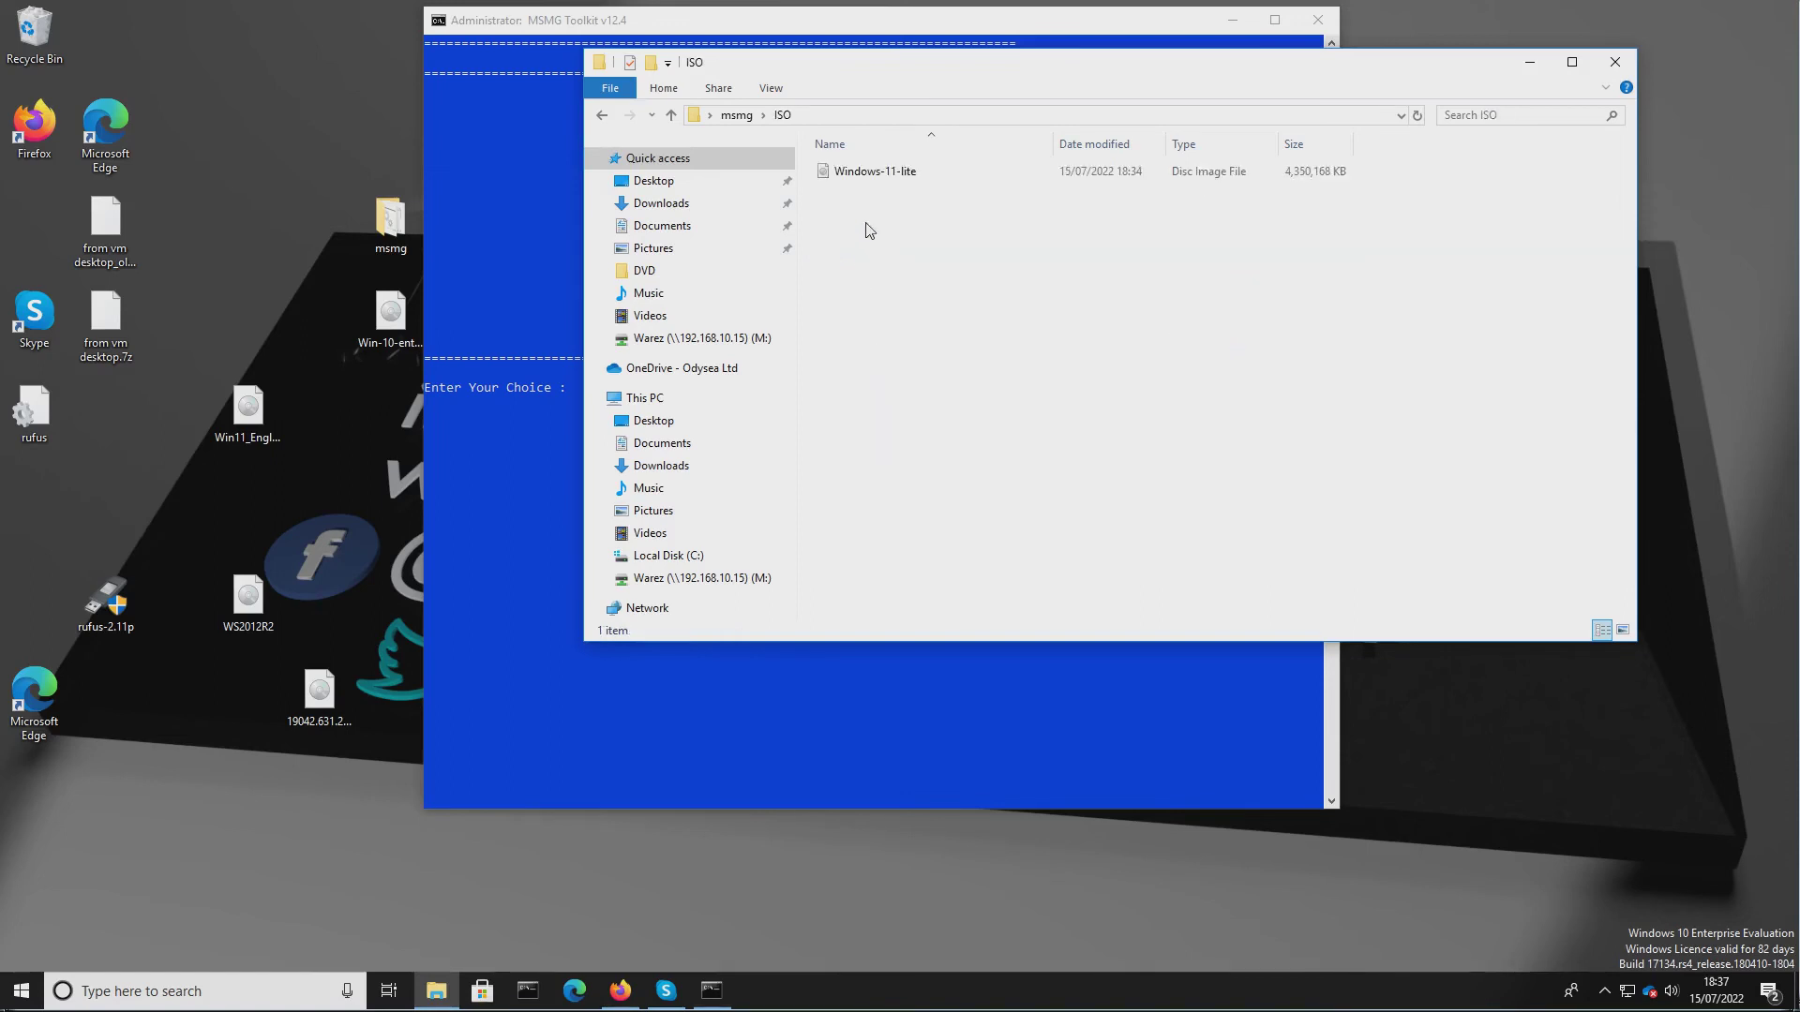
pyautogui.moveTo(836, 176); pyautogui.dragTo(330, 520)
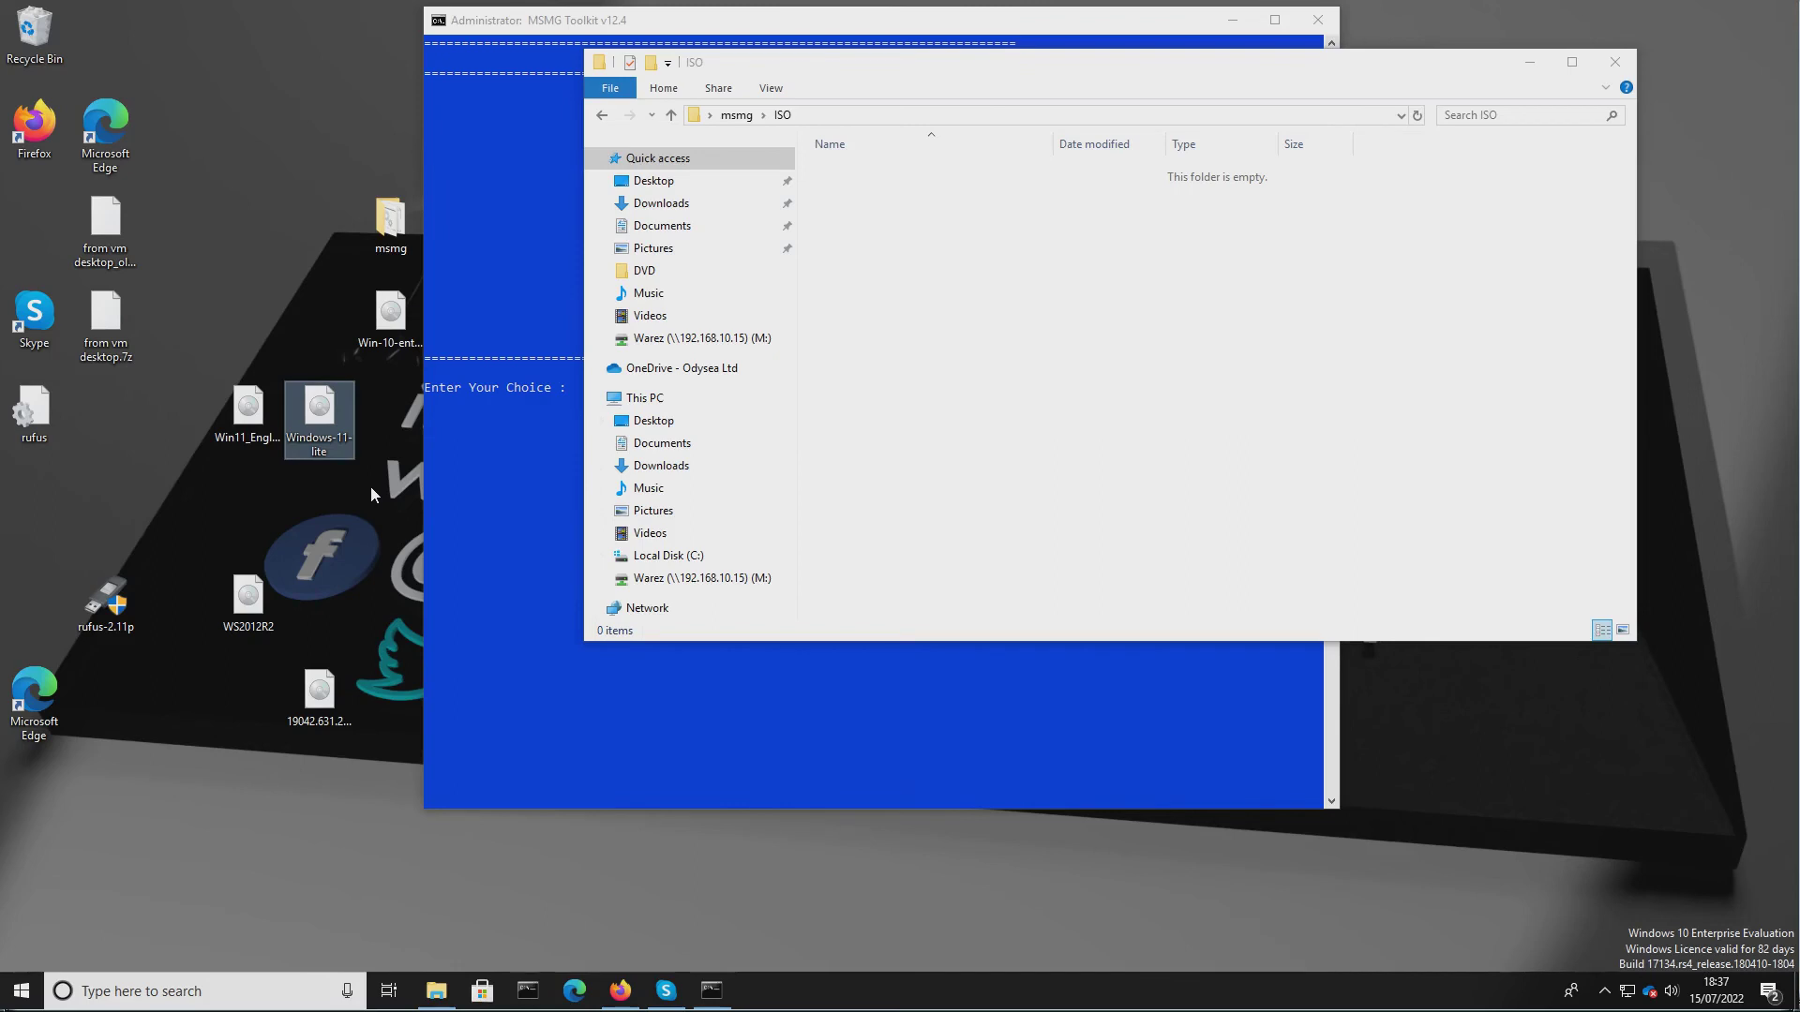
# Reposition the Windows-11-lite ISO icon on the desktop and mount it.
pyautogui.moveTo(329, 421)
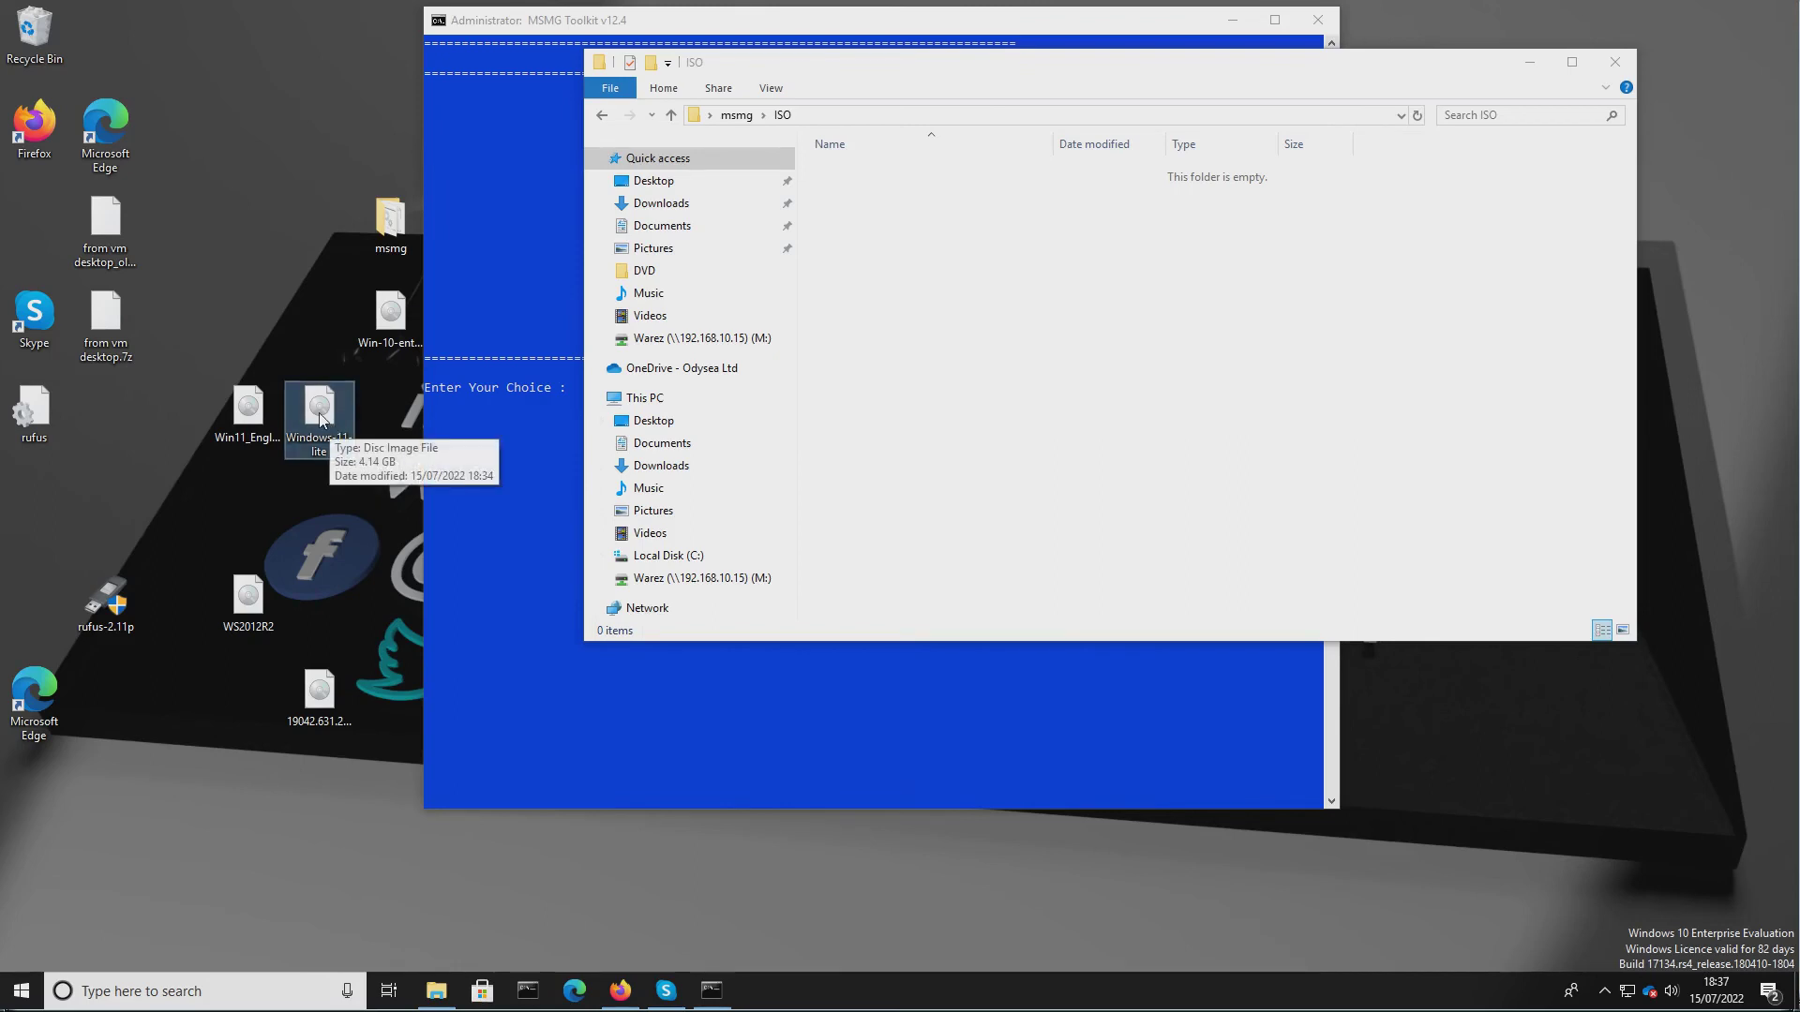
pyautogui.moveTo(325, 423); pyautogui.dragTo(289, 305)
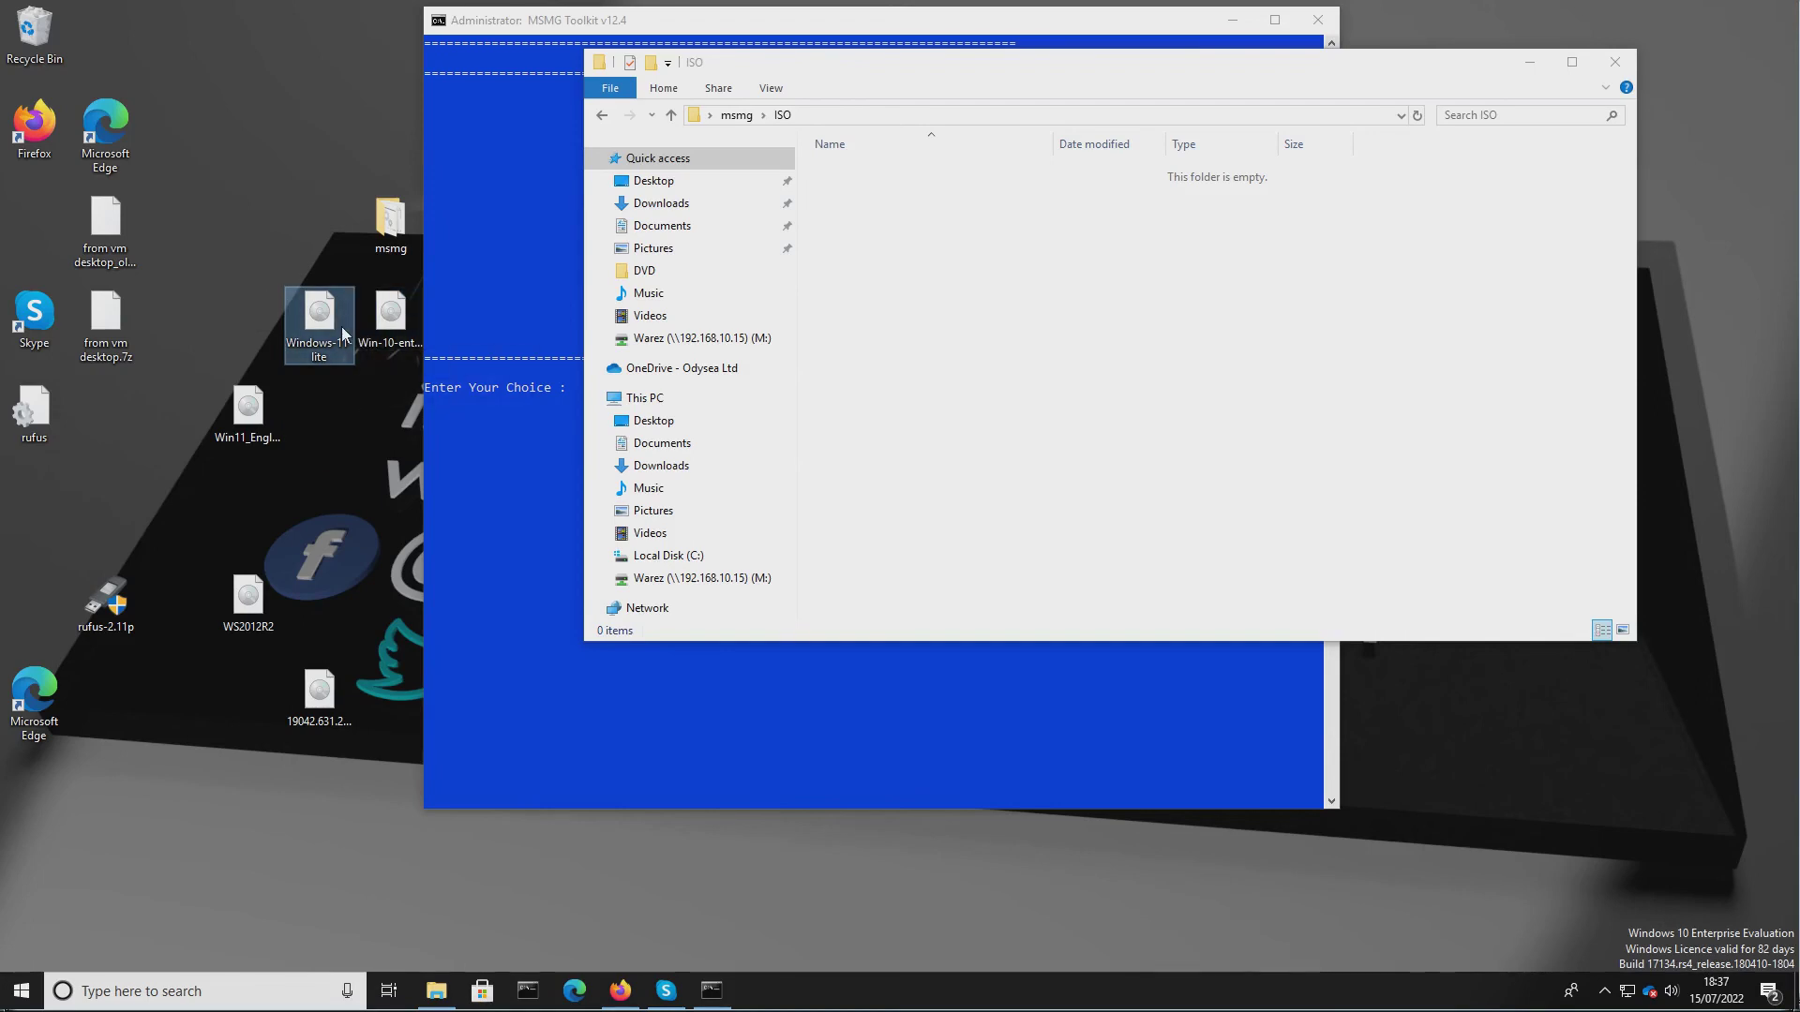
pyautogui.doubleClick(322, 322)
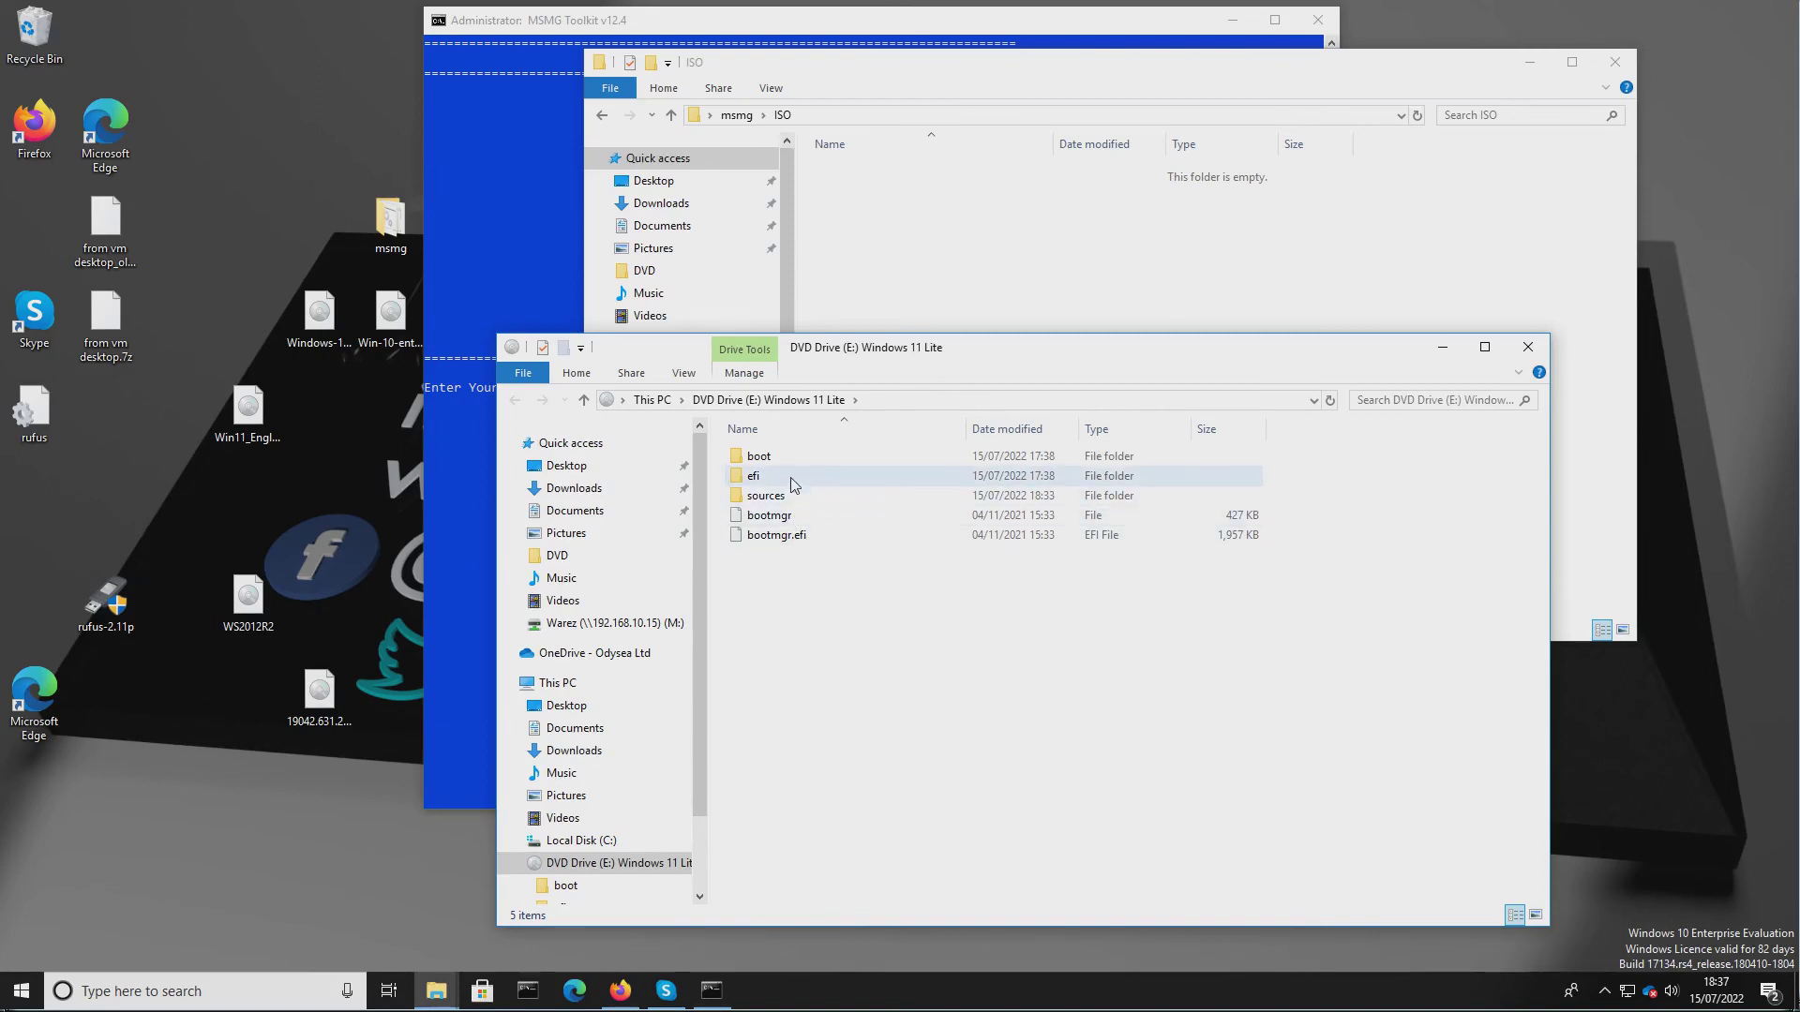
# Browse the efi, boot and sources folders of the mounted Windows 11 Lite drive.
pyautogui.doubleClick(755, 476)
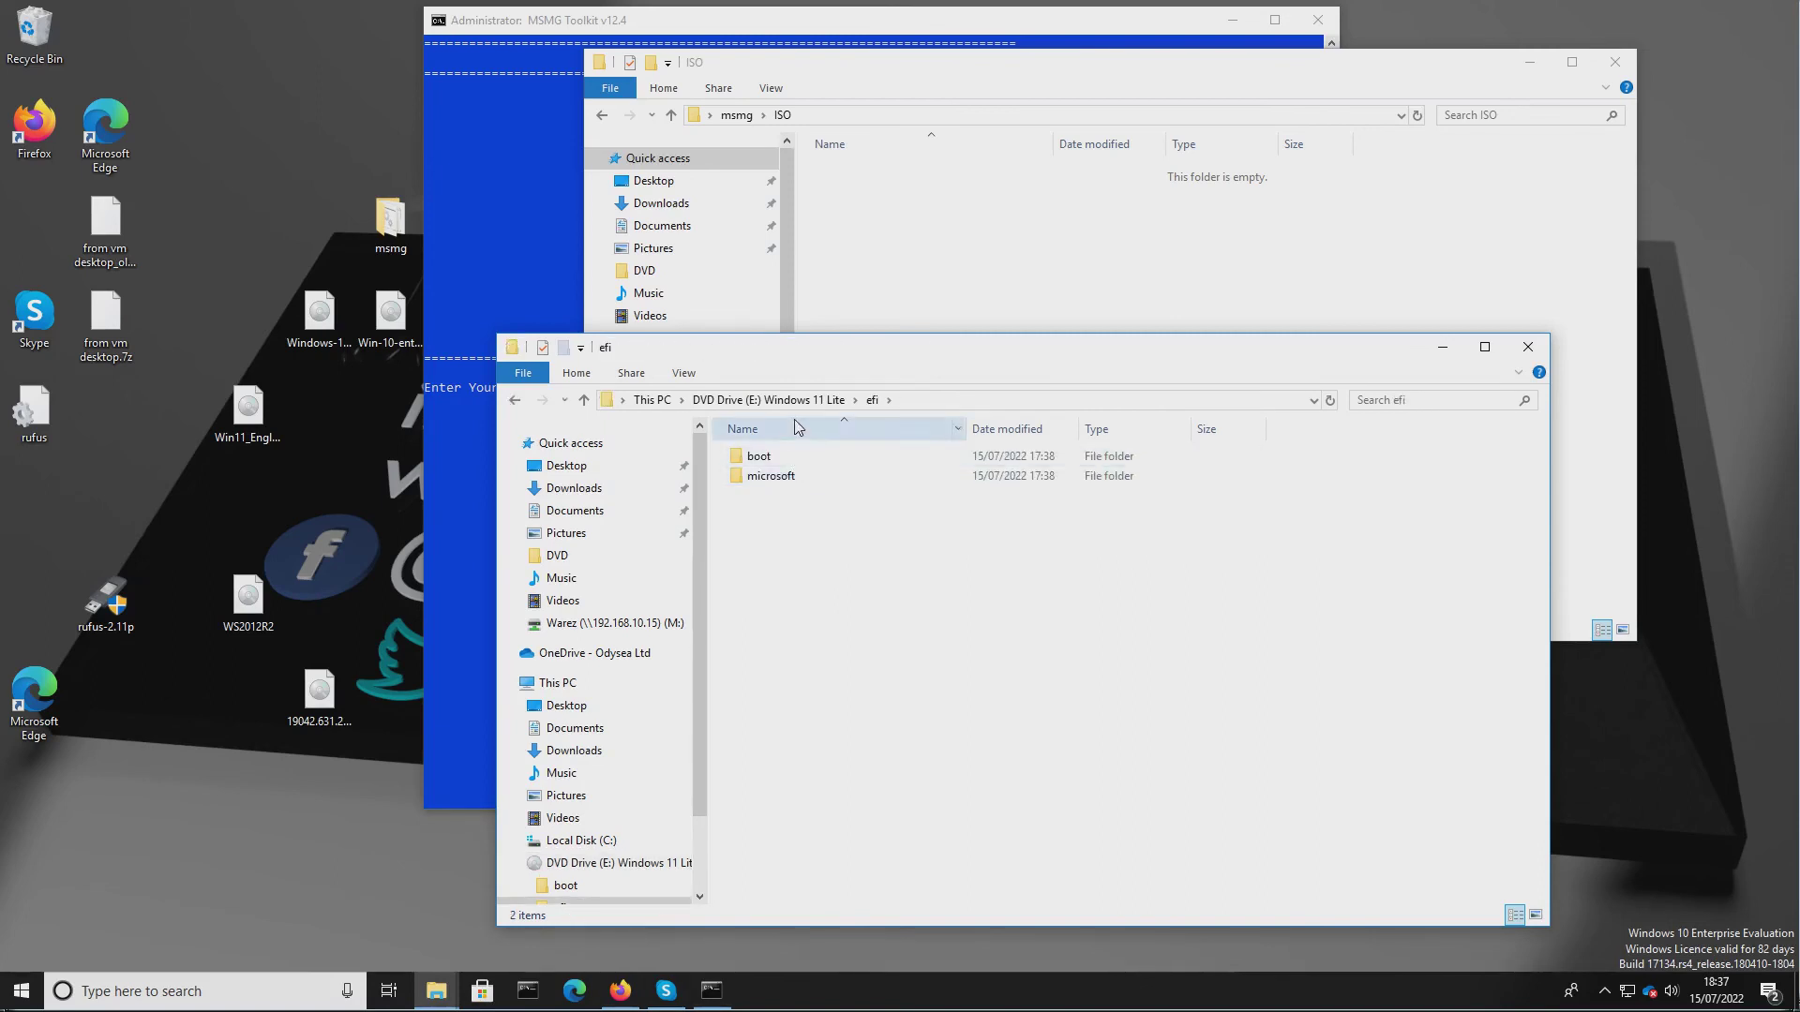
pyautogui.click(774, 401)
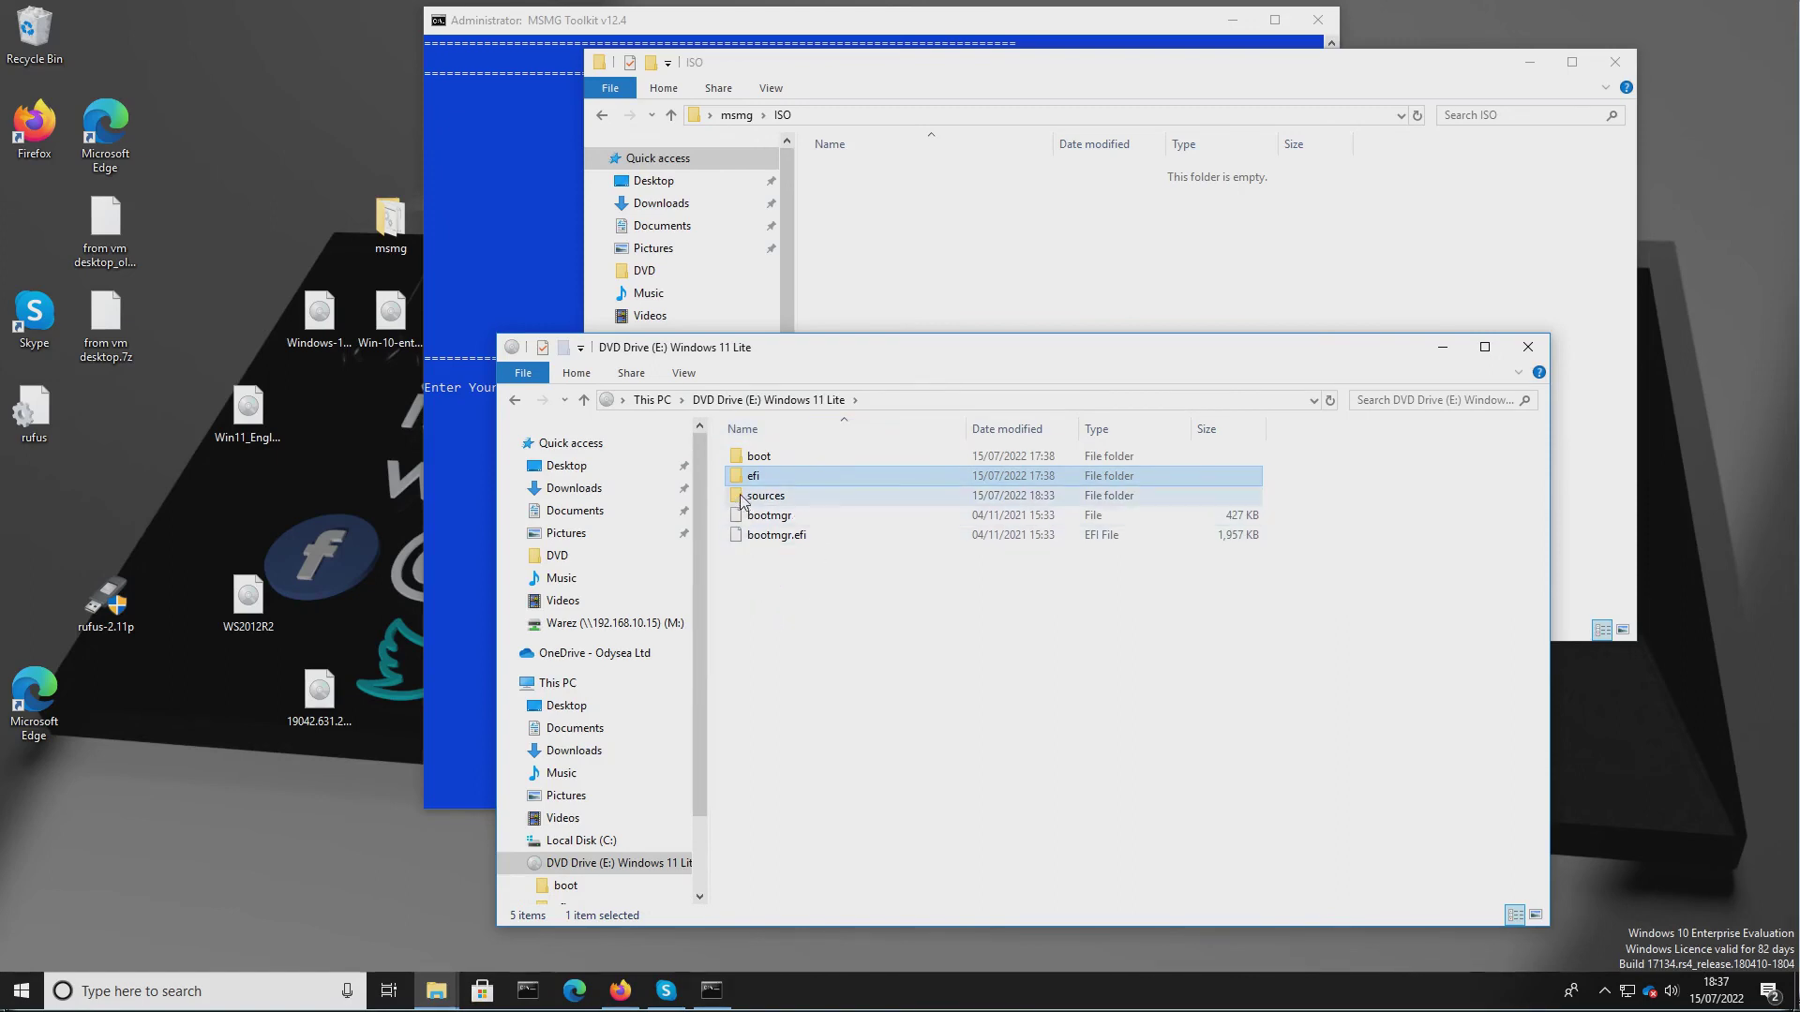
pyautogui.moveTo(740, 500)
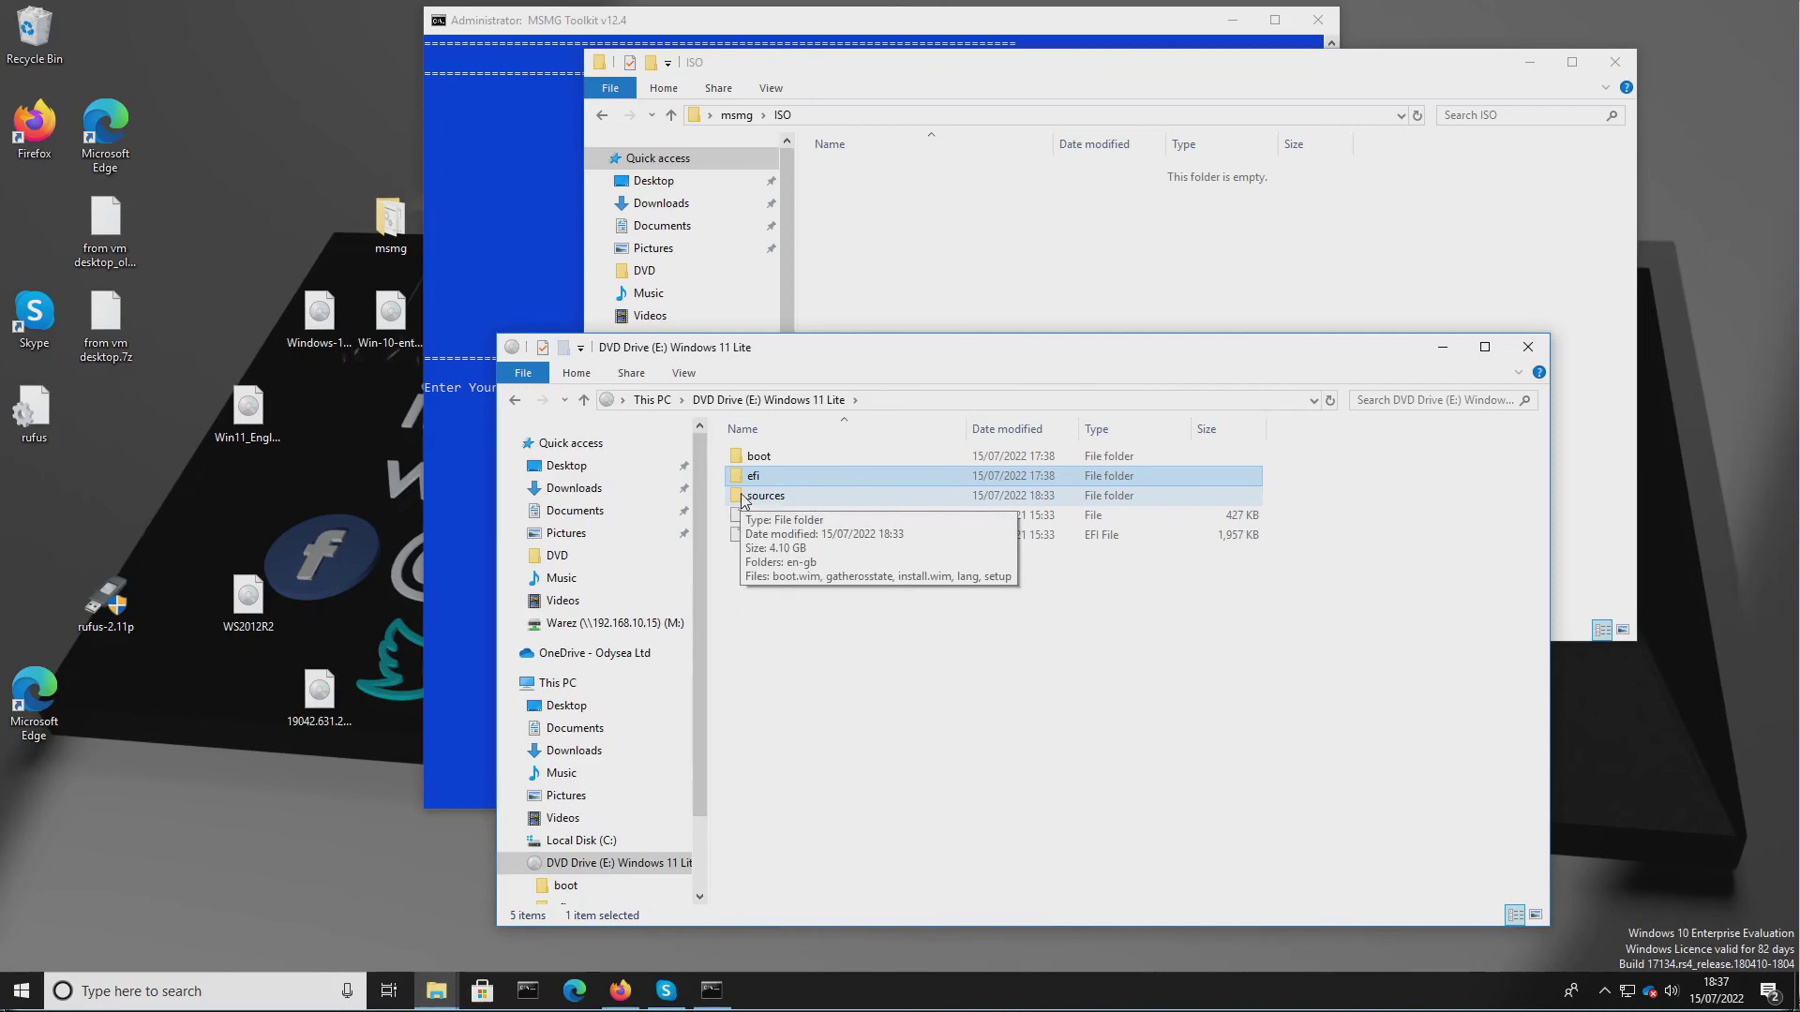
pyautogui.doubleClick(741, 457)
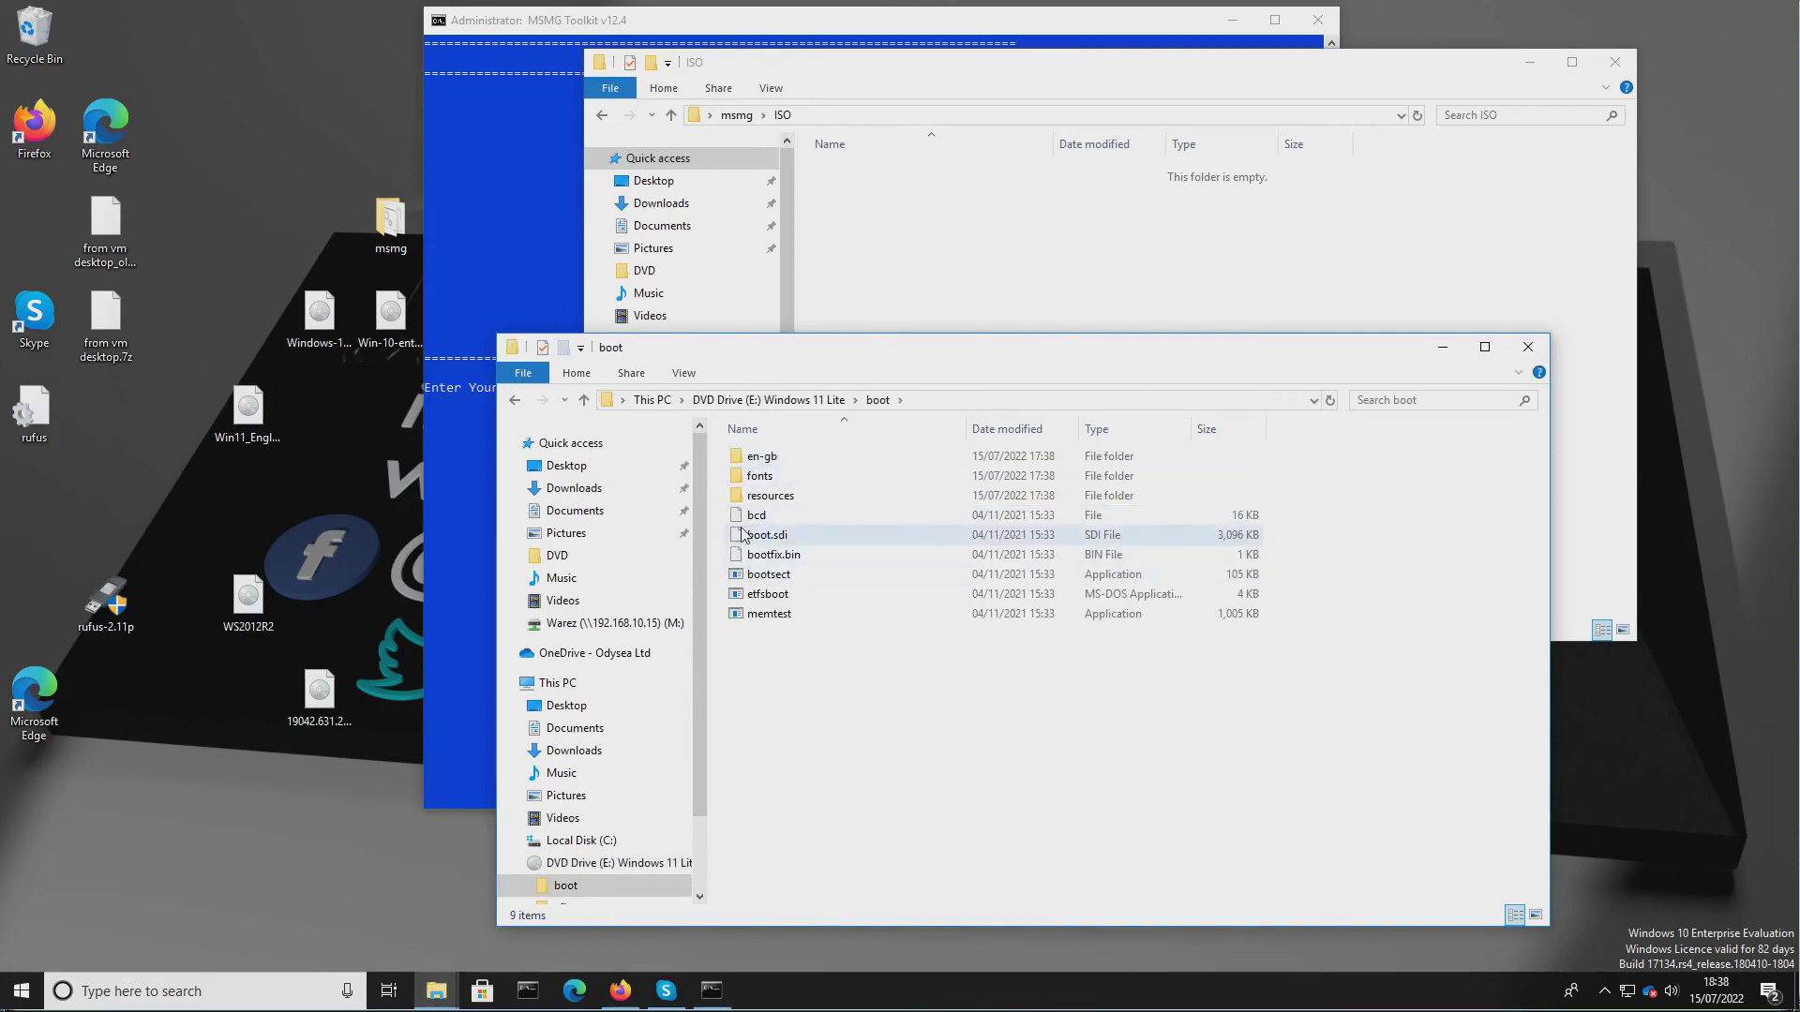
pyautogui.click(768, 401)
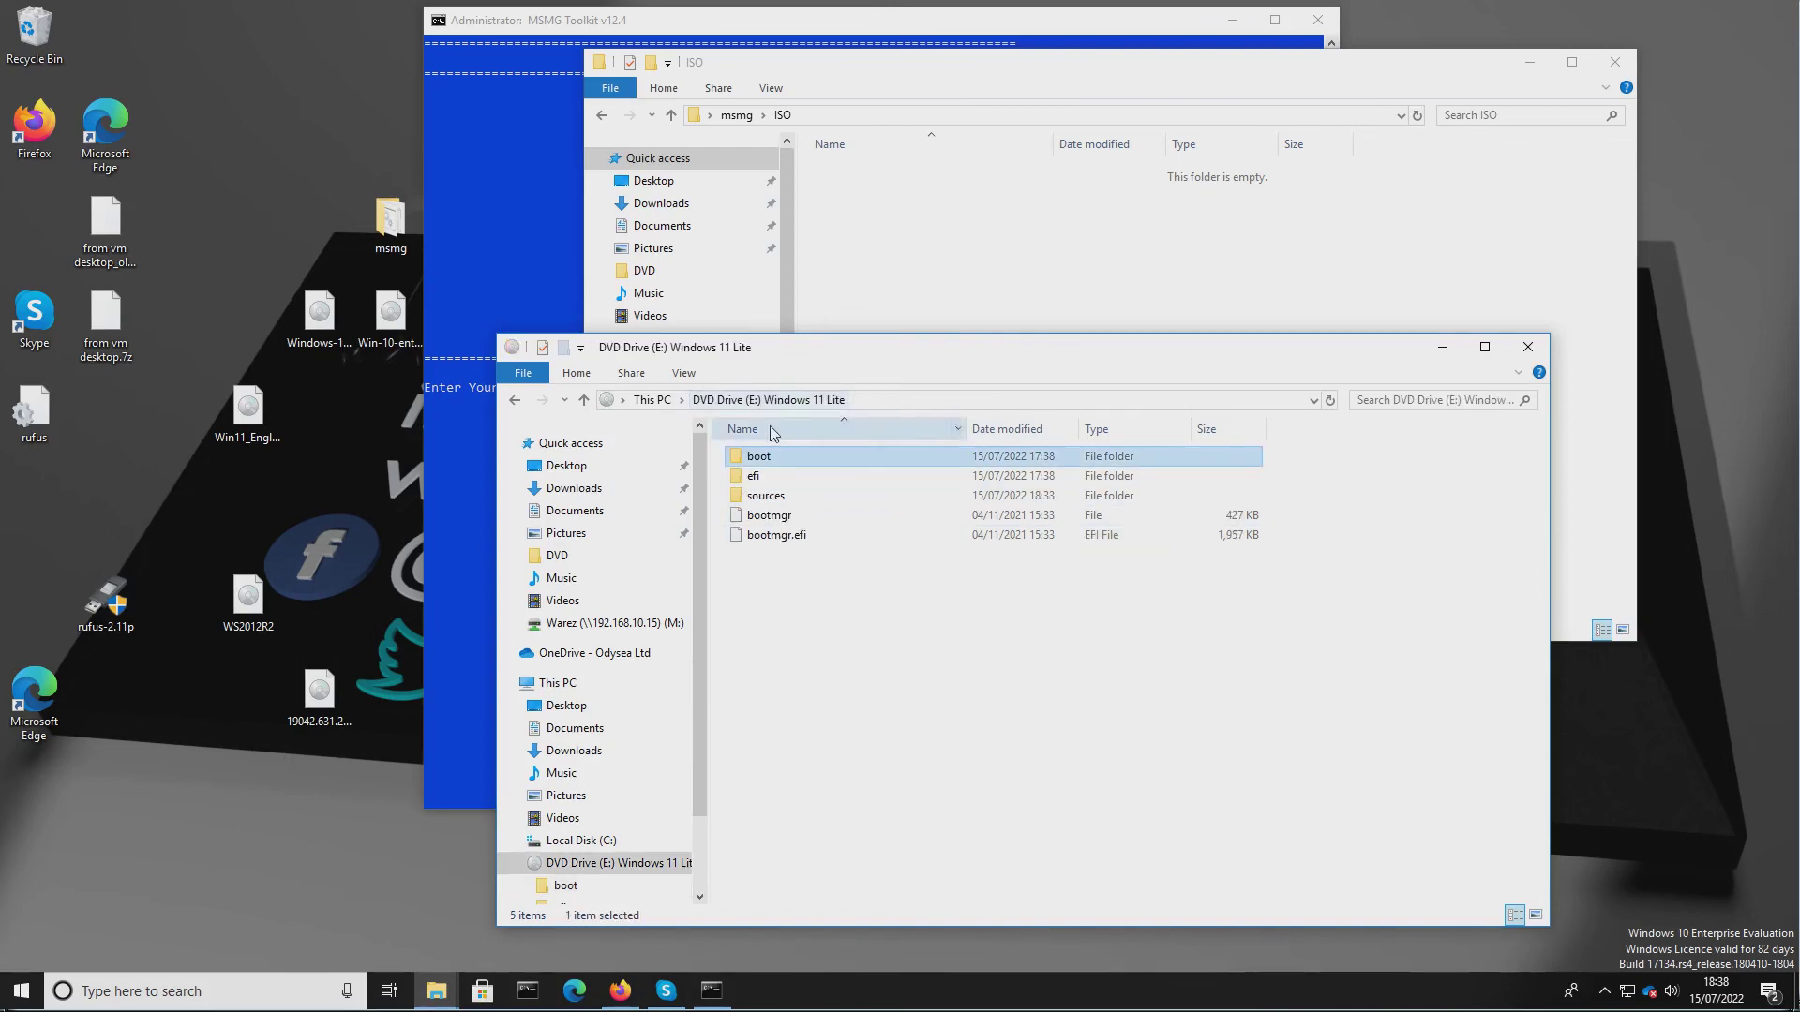
pyautogui.doubleClick(734, 499)
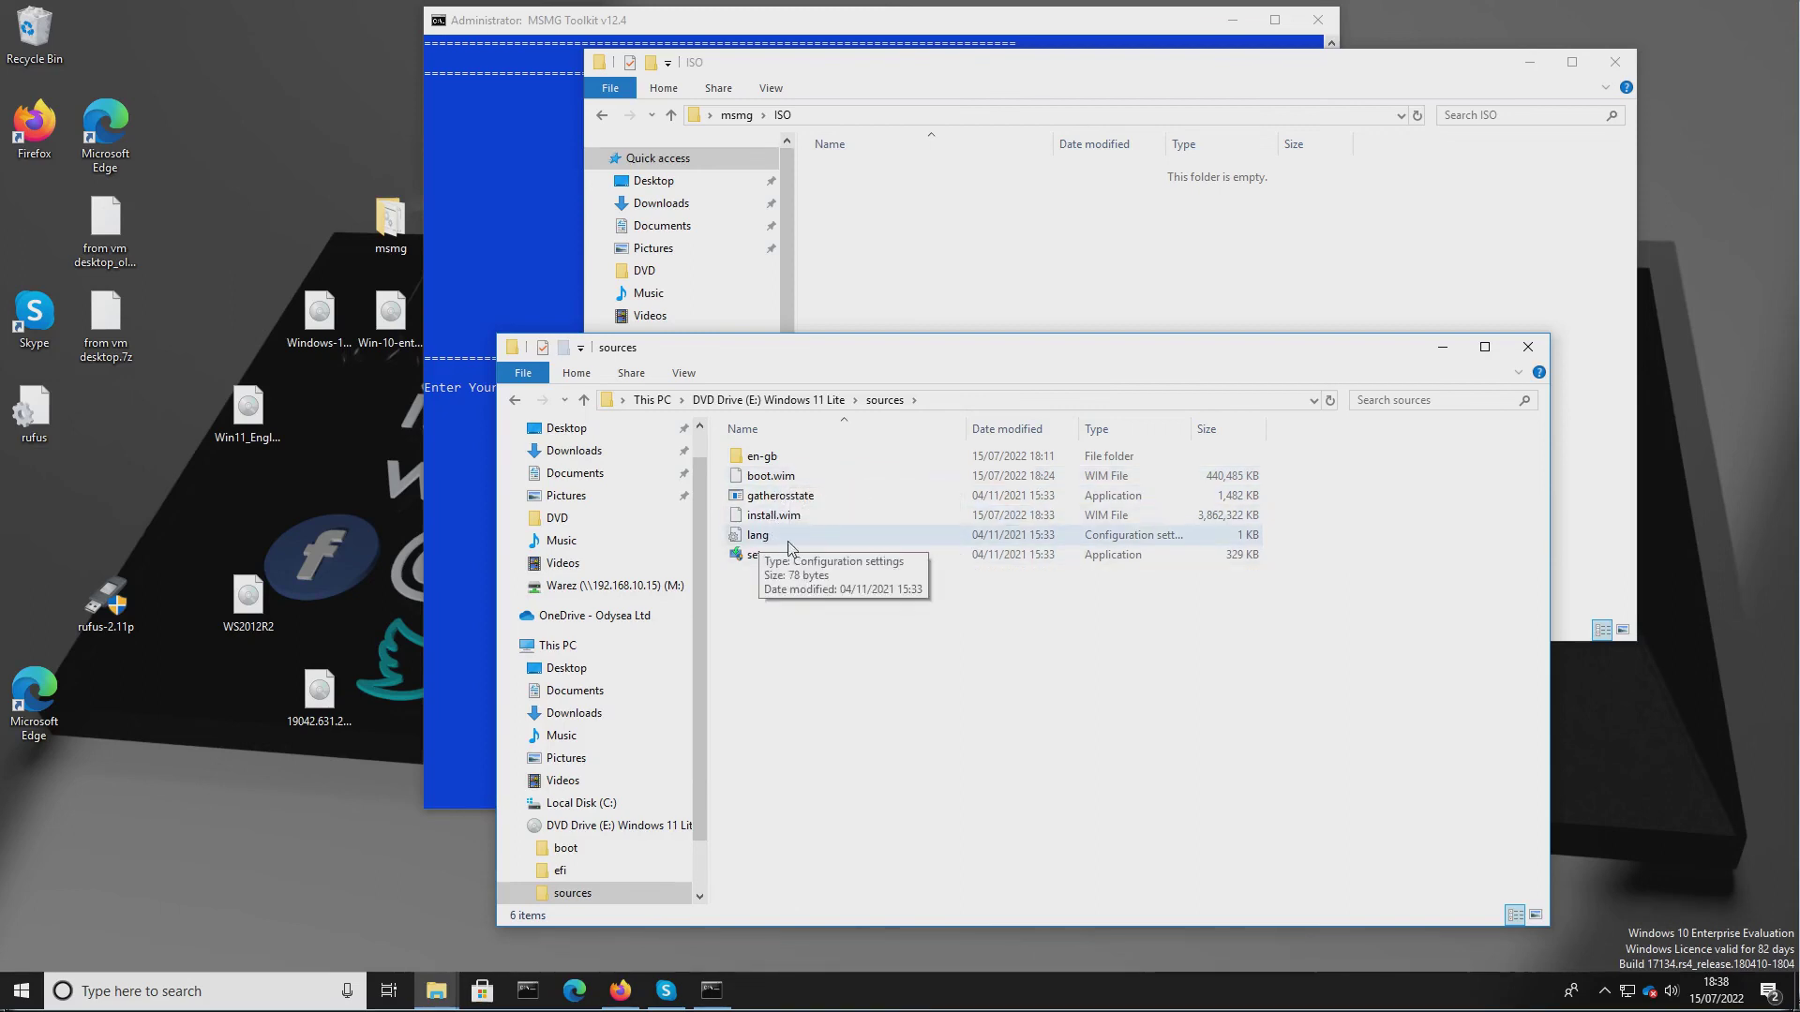
# Try to run setup from the mounted drive's sources folder, allowing it and dismissing the error.
pyautogui.click(741, 559)
pyautogui.doubleClick(740, 557)
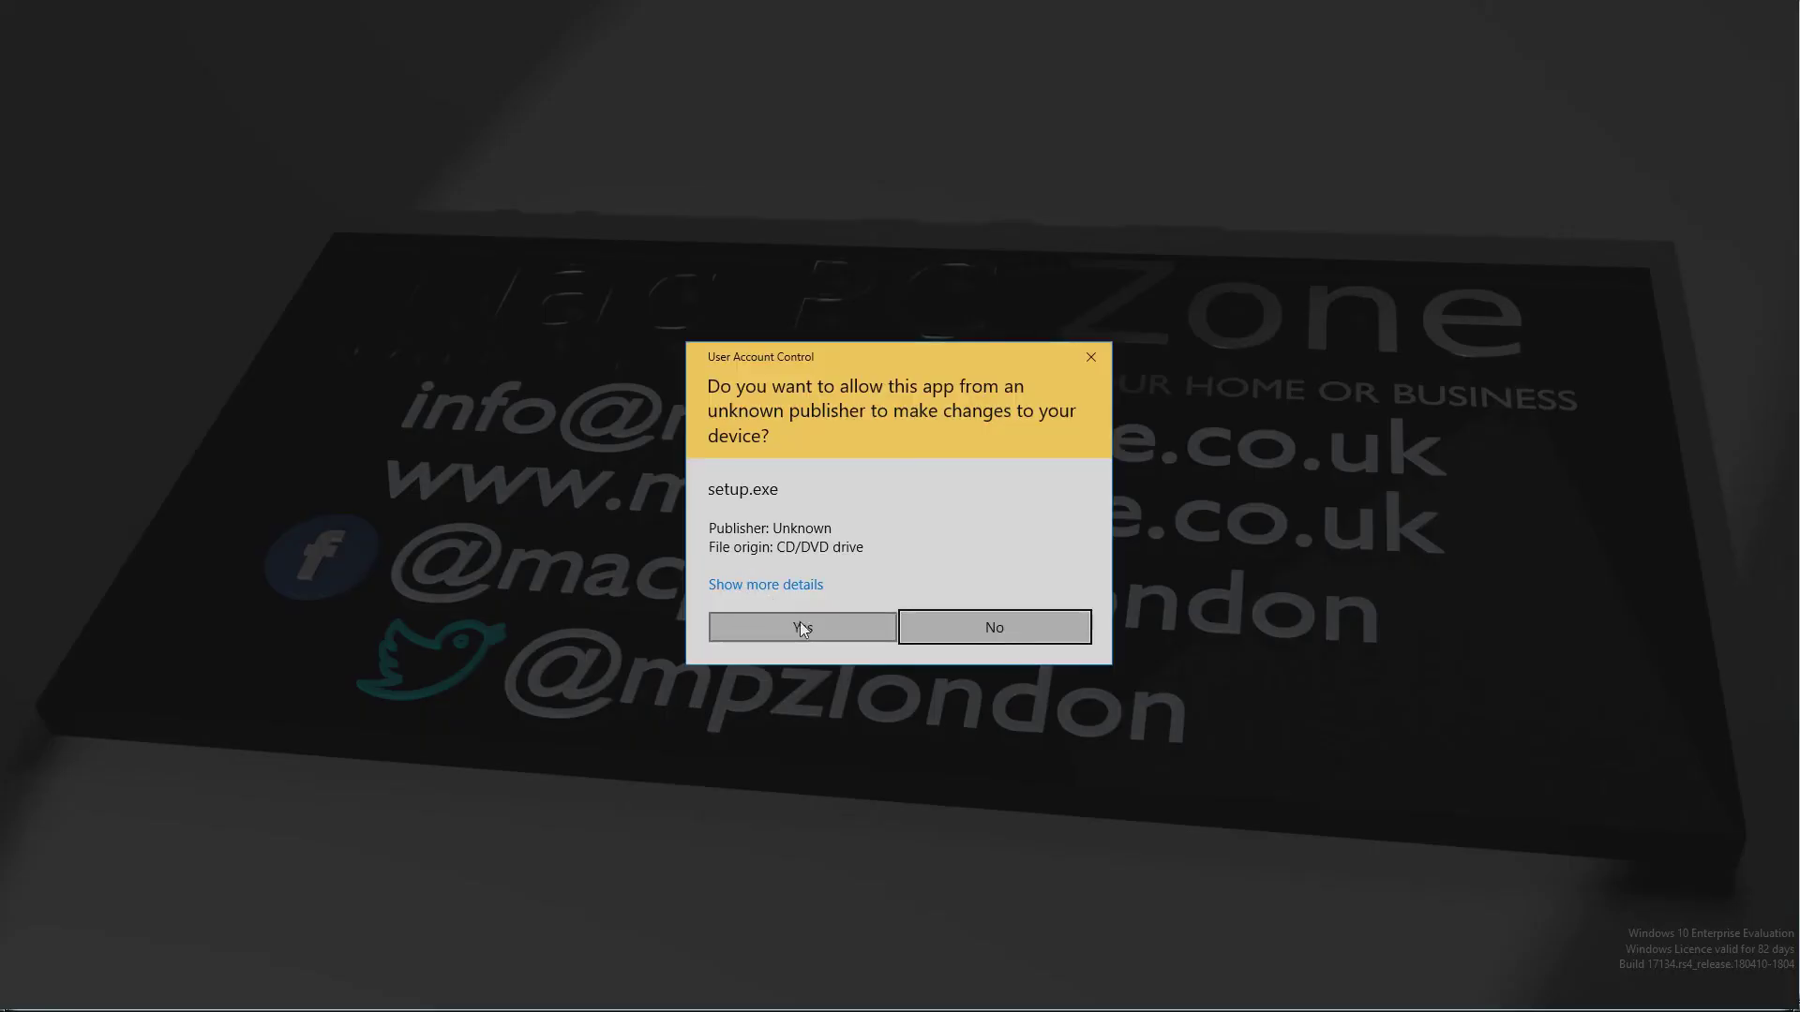
pyautogui.click(803, 627)
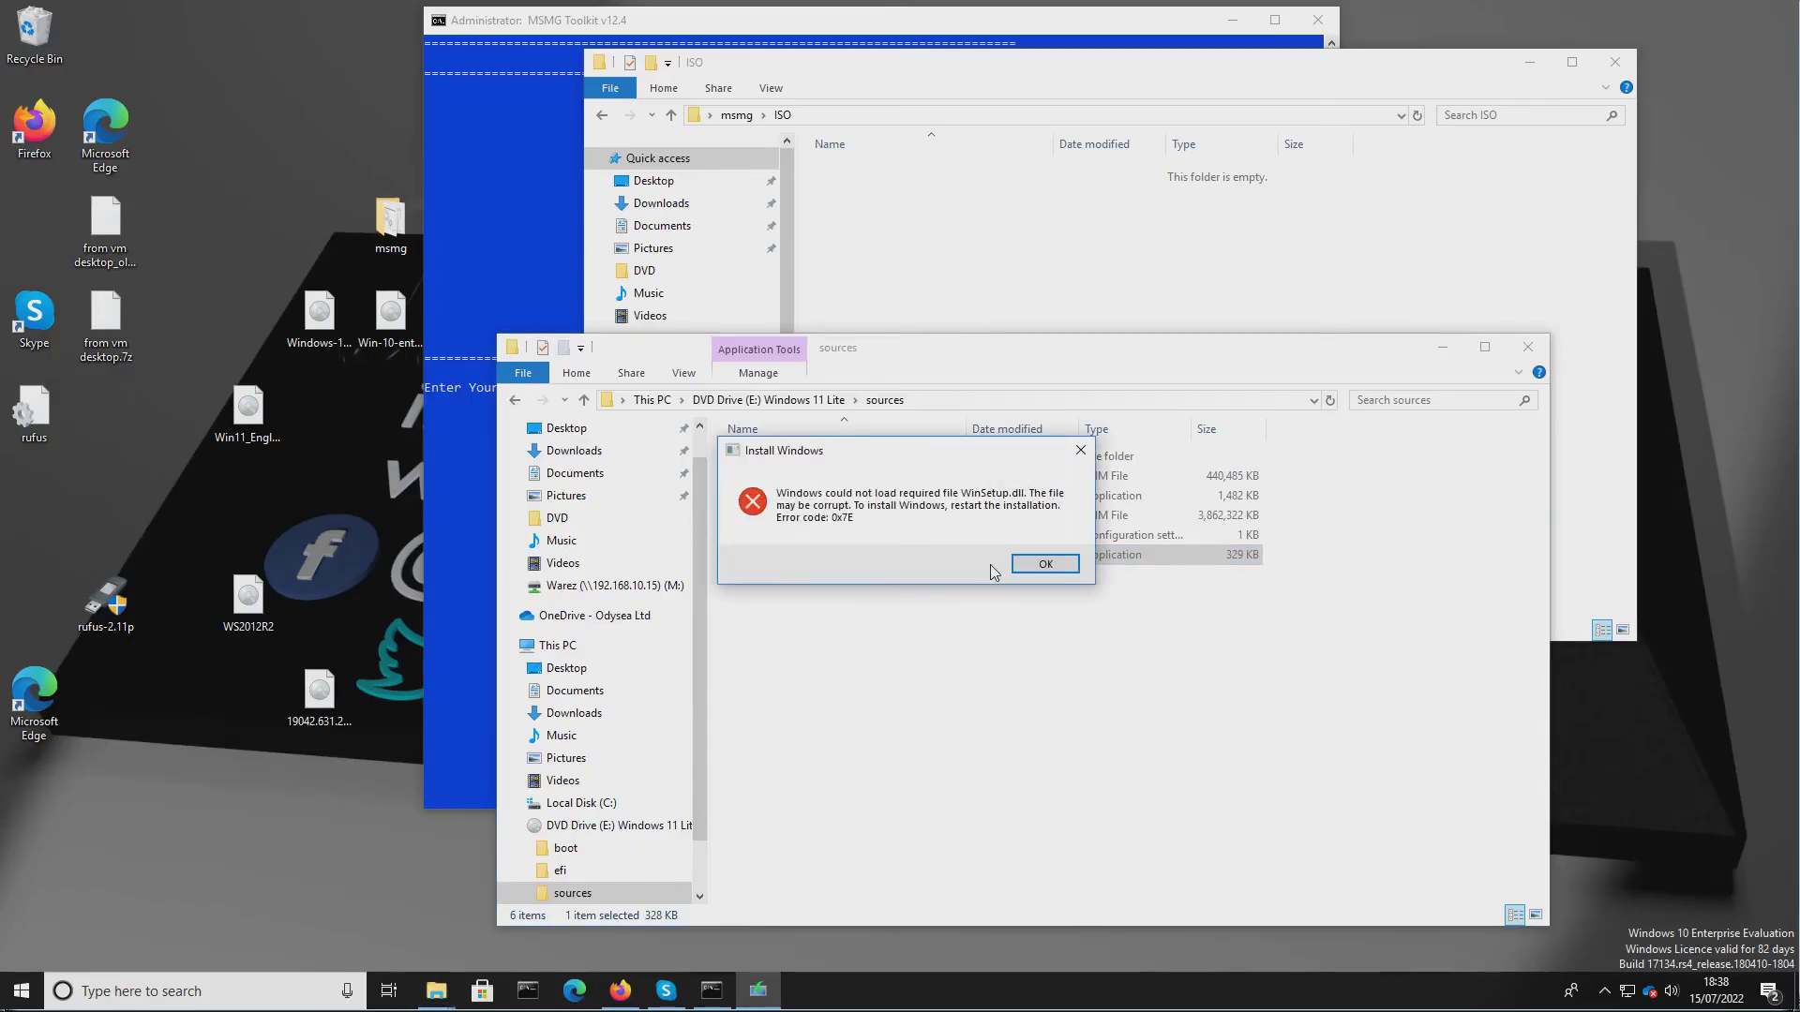
pyautogui.click(1041, 564)
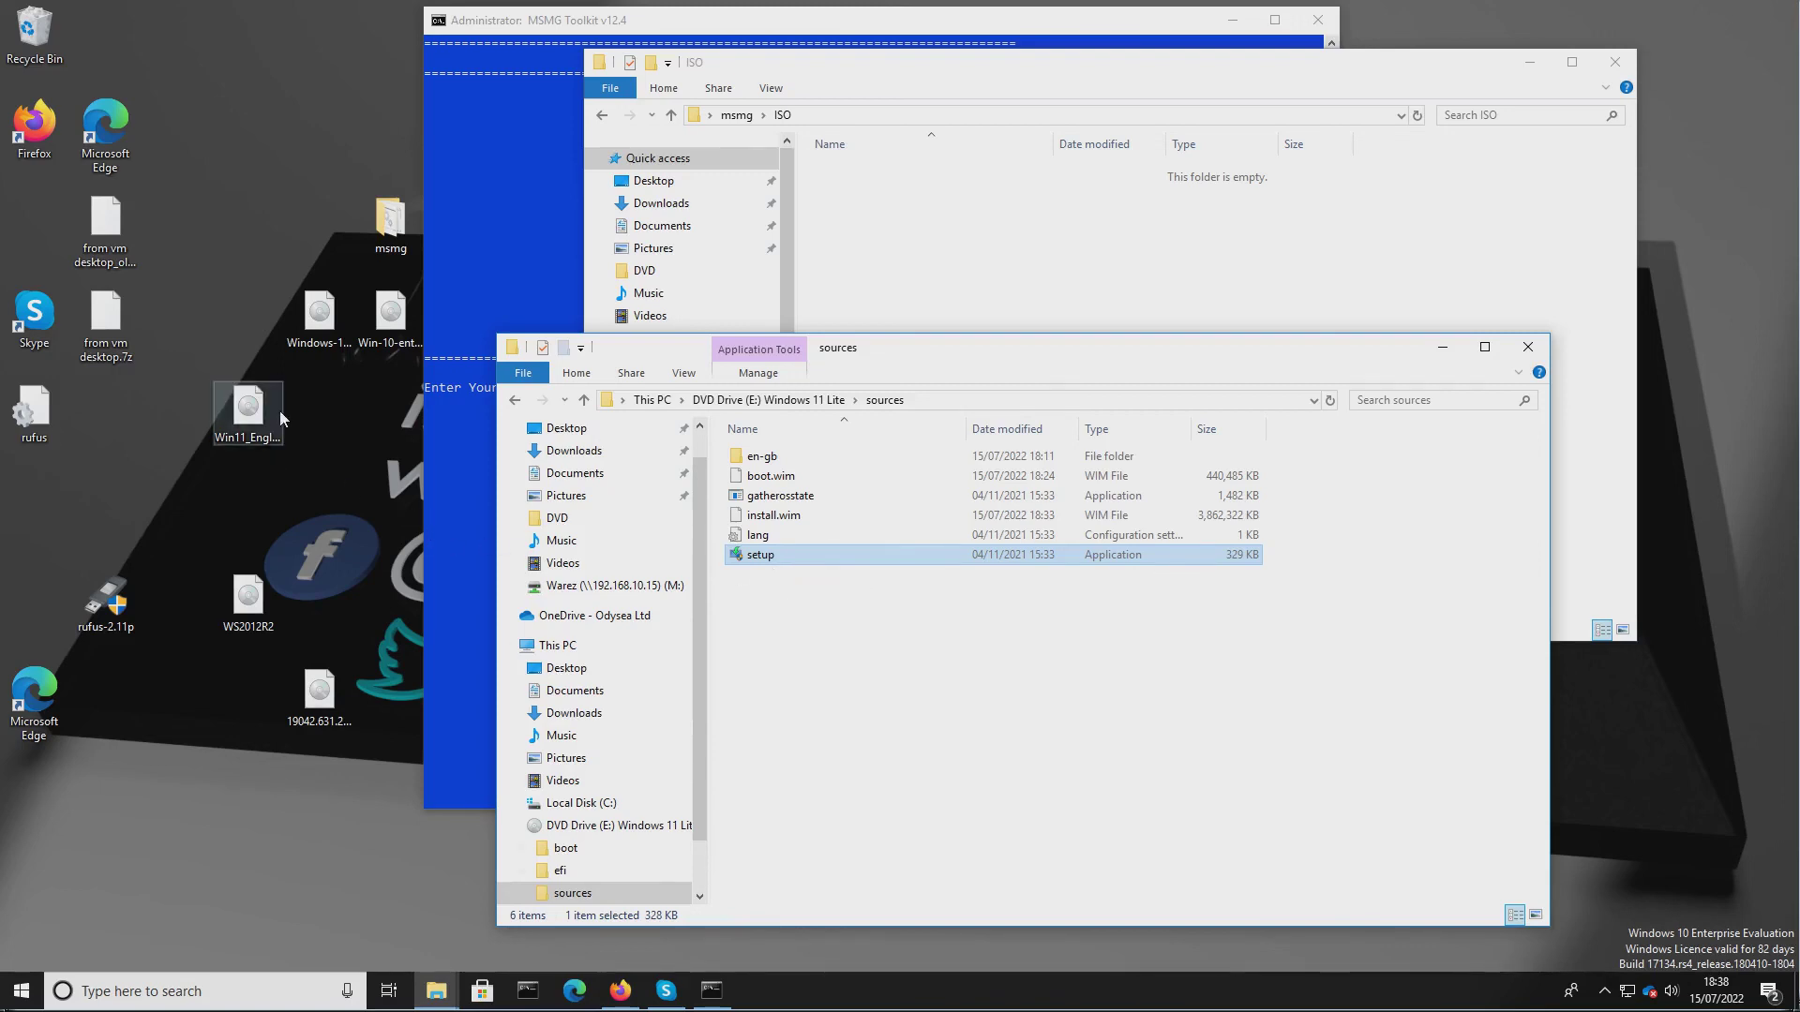
# Mount the original Windows 11 ISO and compare its sources folder with the Lite drive's contents.
pyautogui.doubleClick(255, 415)
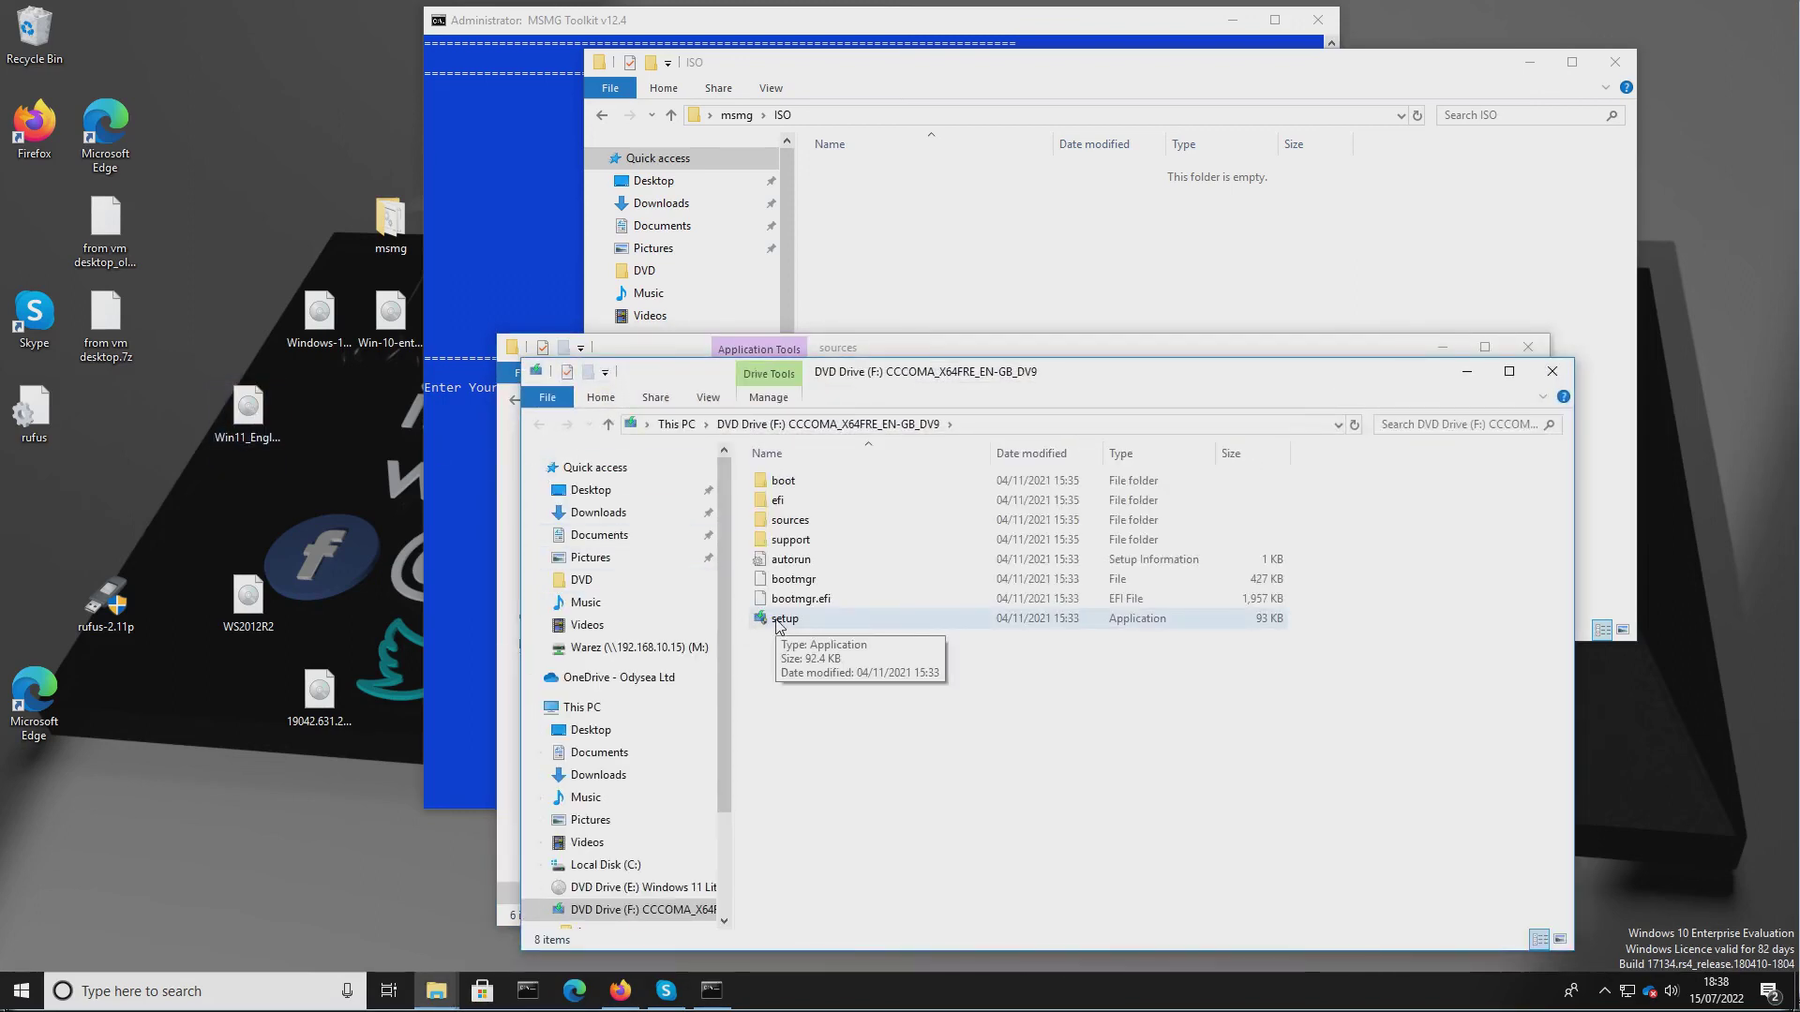
pyautogui.doubleClick(764, 521)
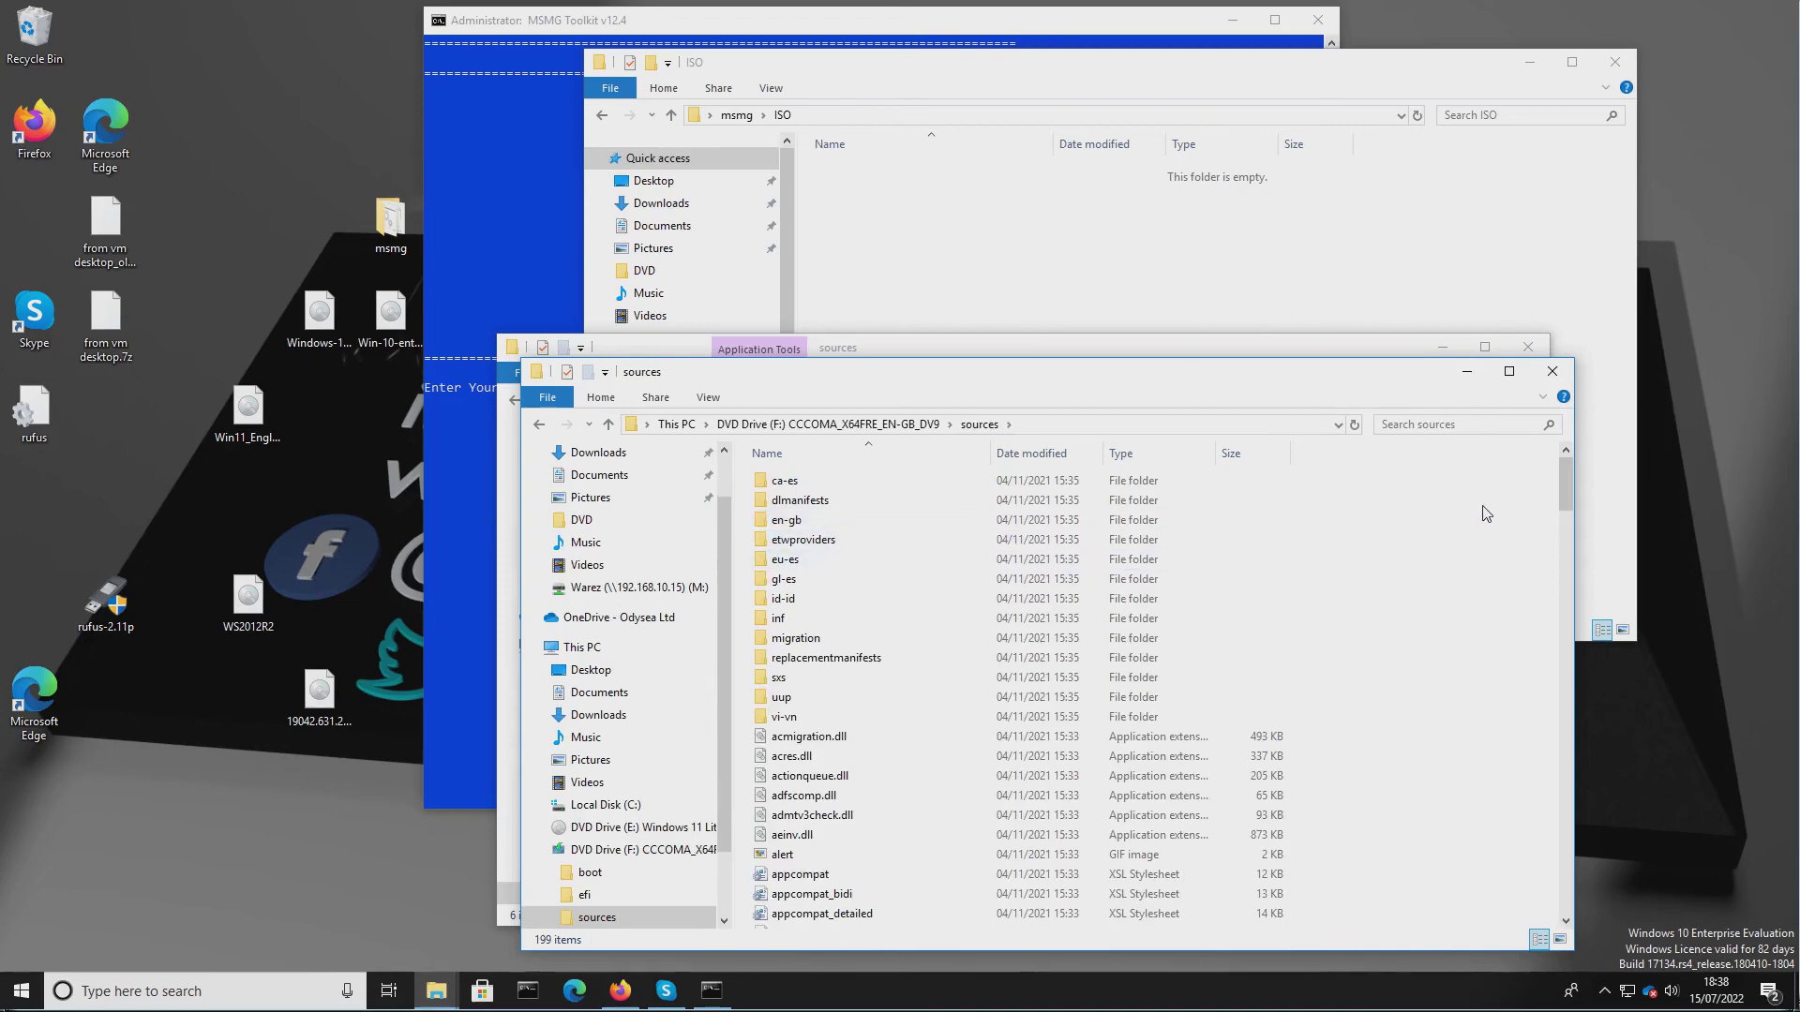
pyautogui.moveTo(1566, 480); pyautogui.dragTo(1556, 766)
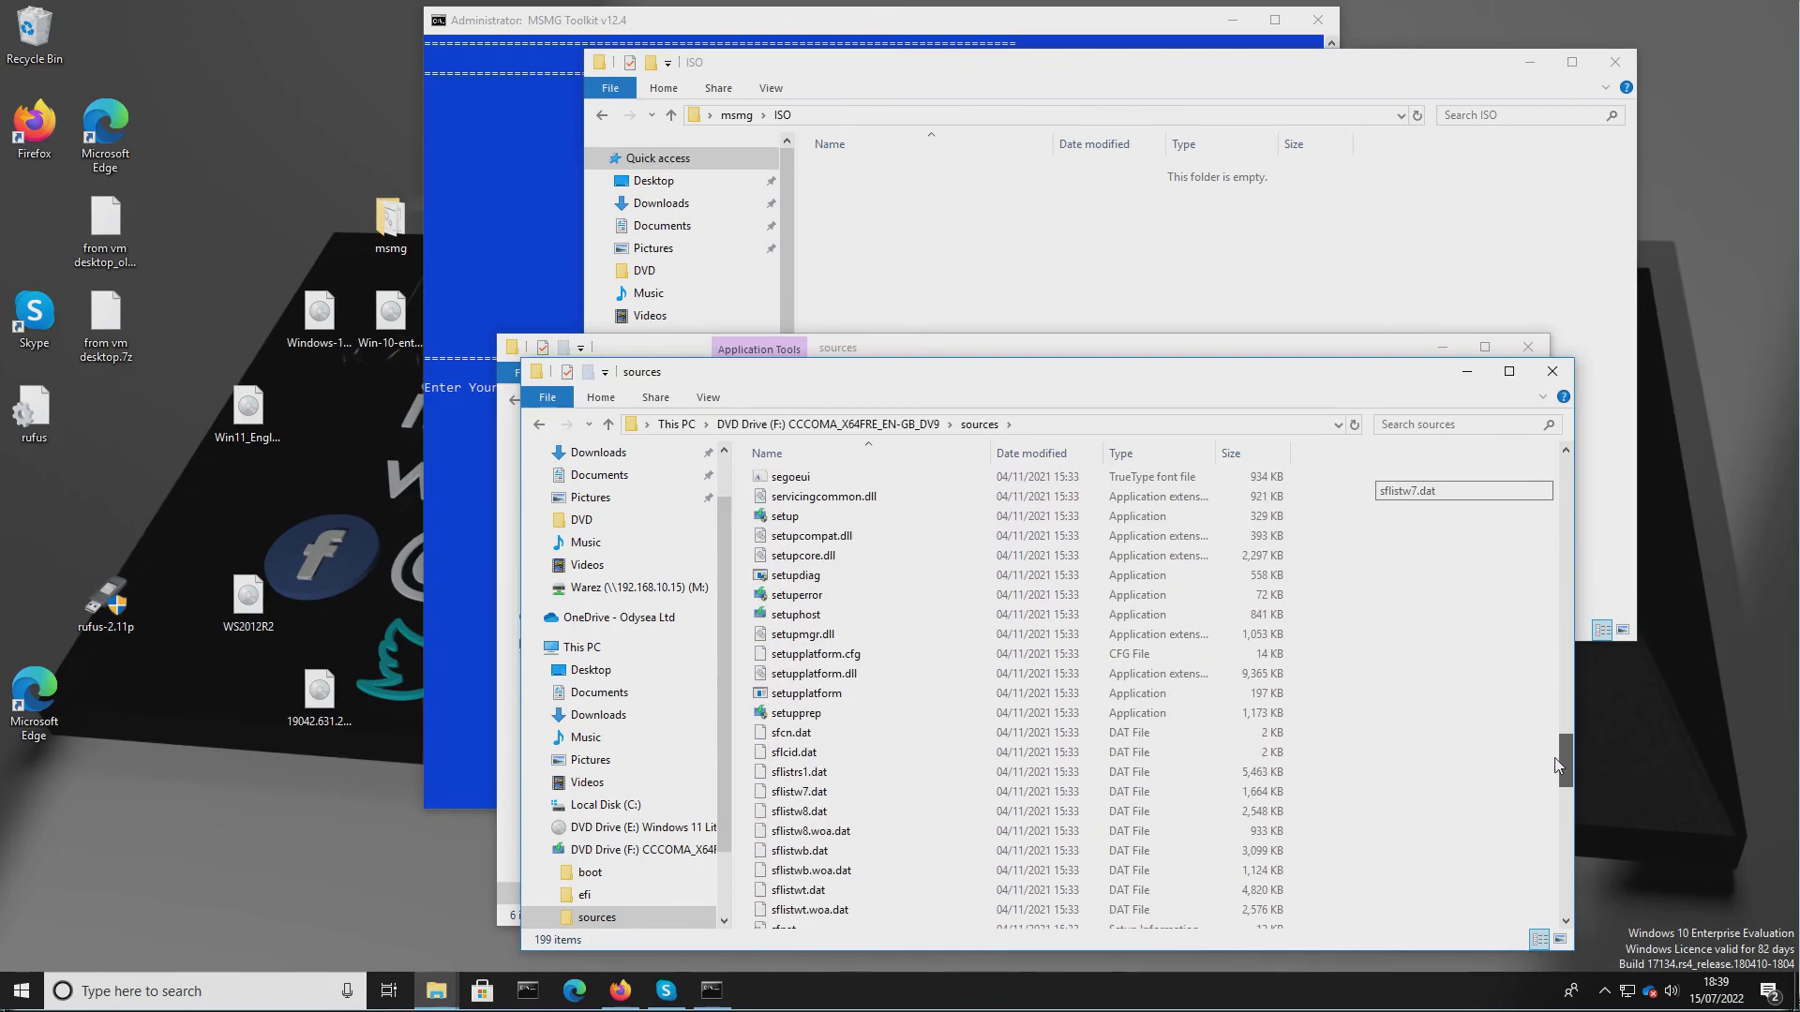
pyautogui.moveTo(1557, 766); pyautogui.dragTo(1565, 468)
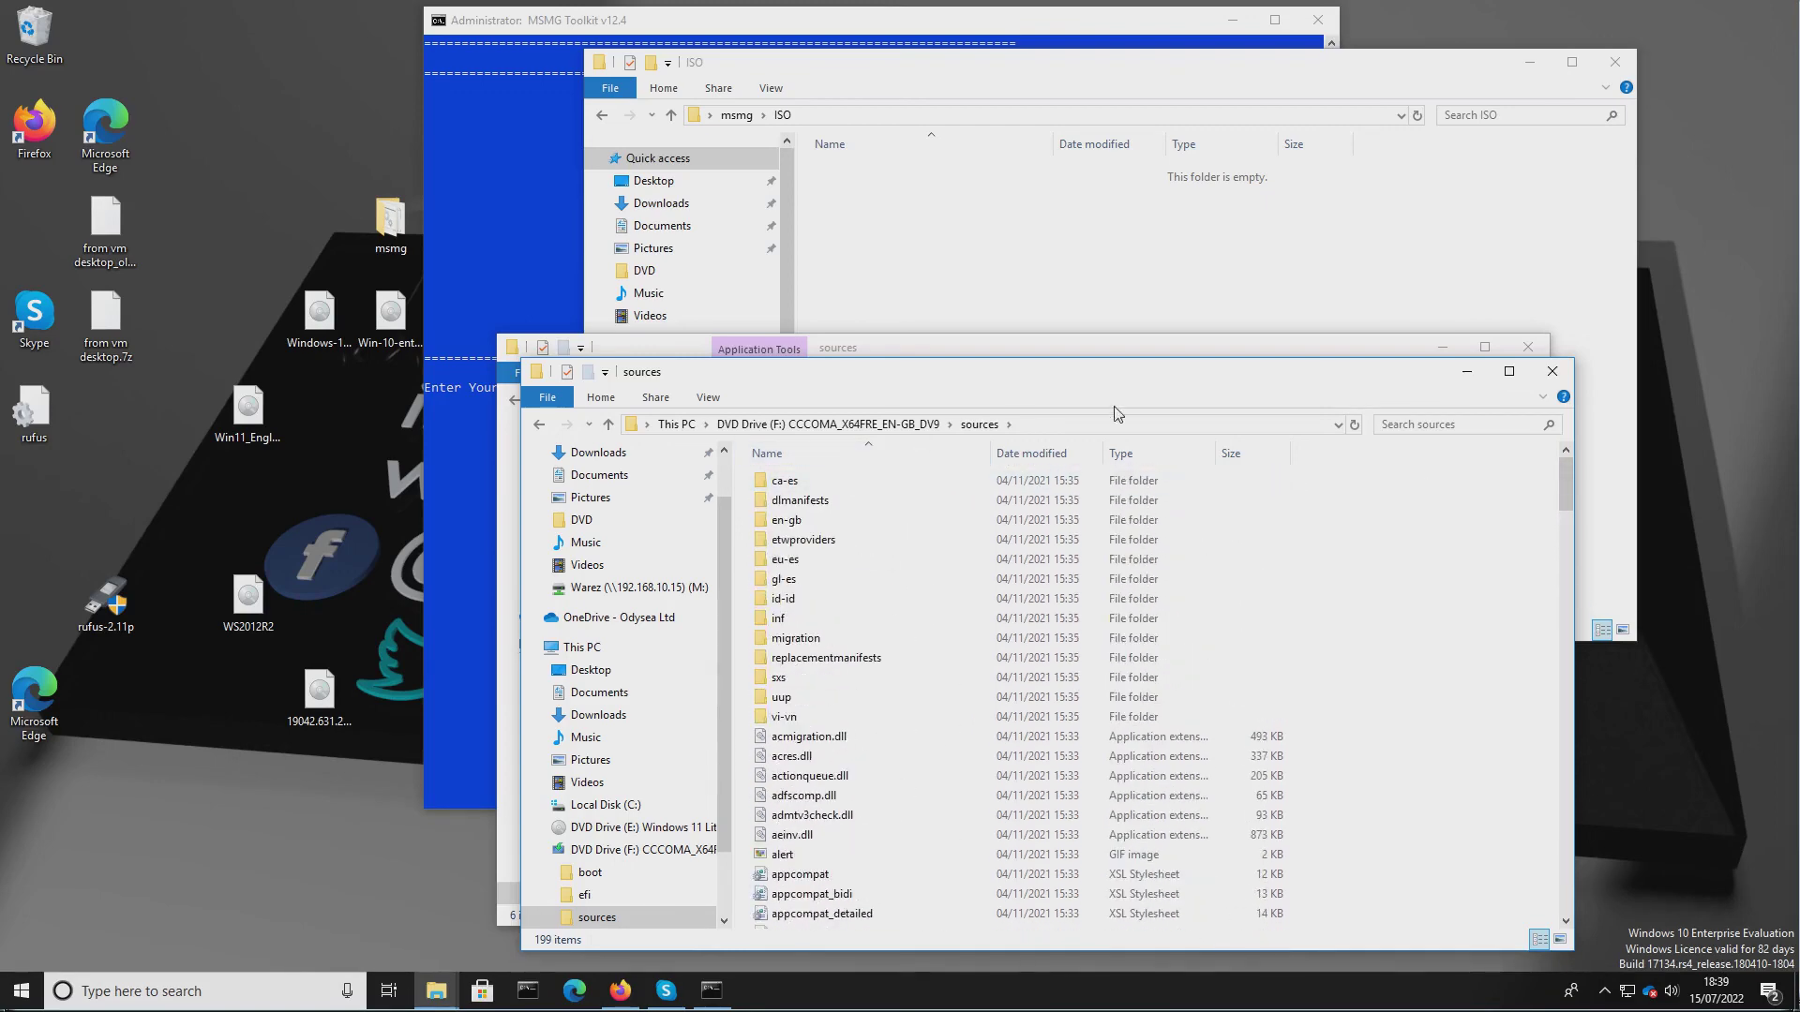
pyautogui.click(1552, 371)
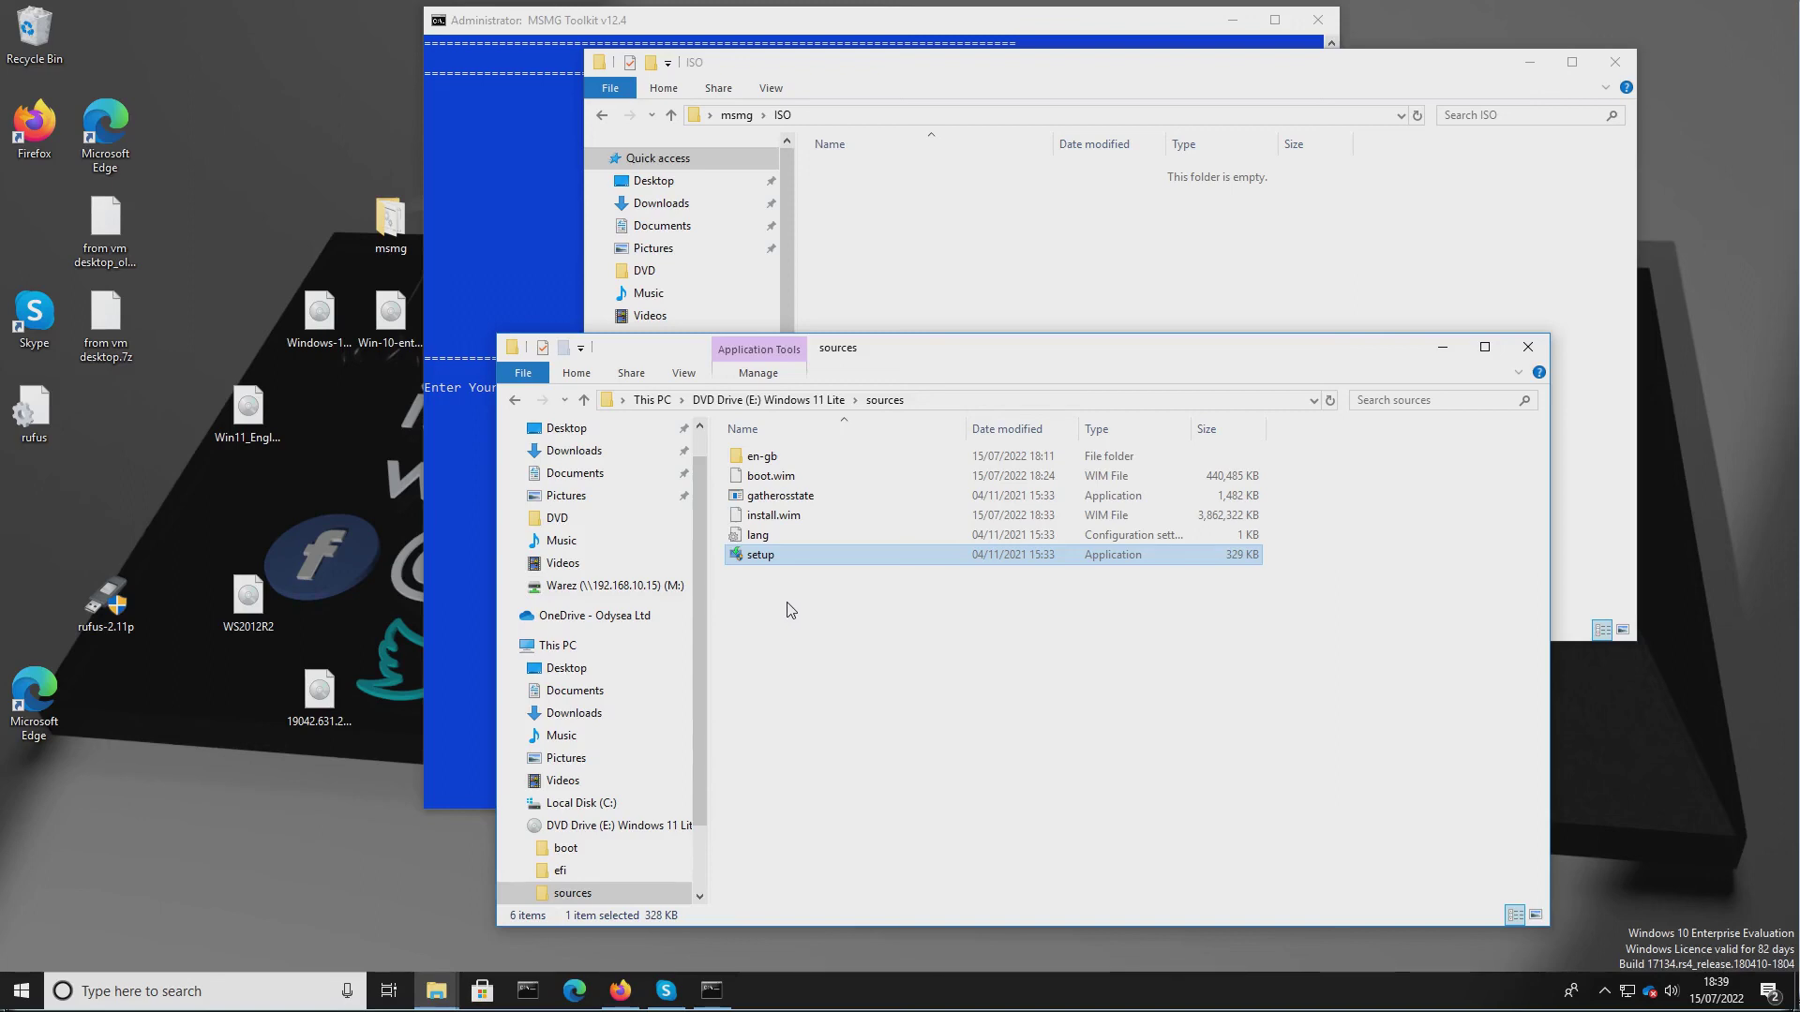
pyautogui.click(802, 400)
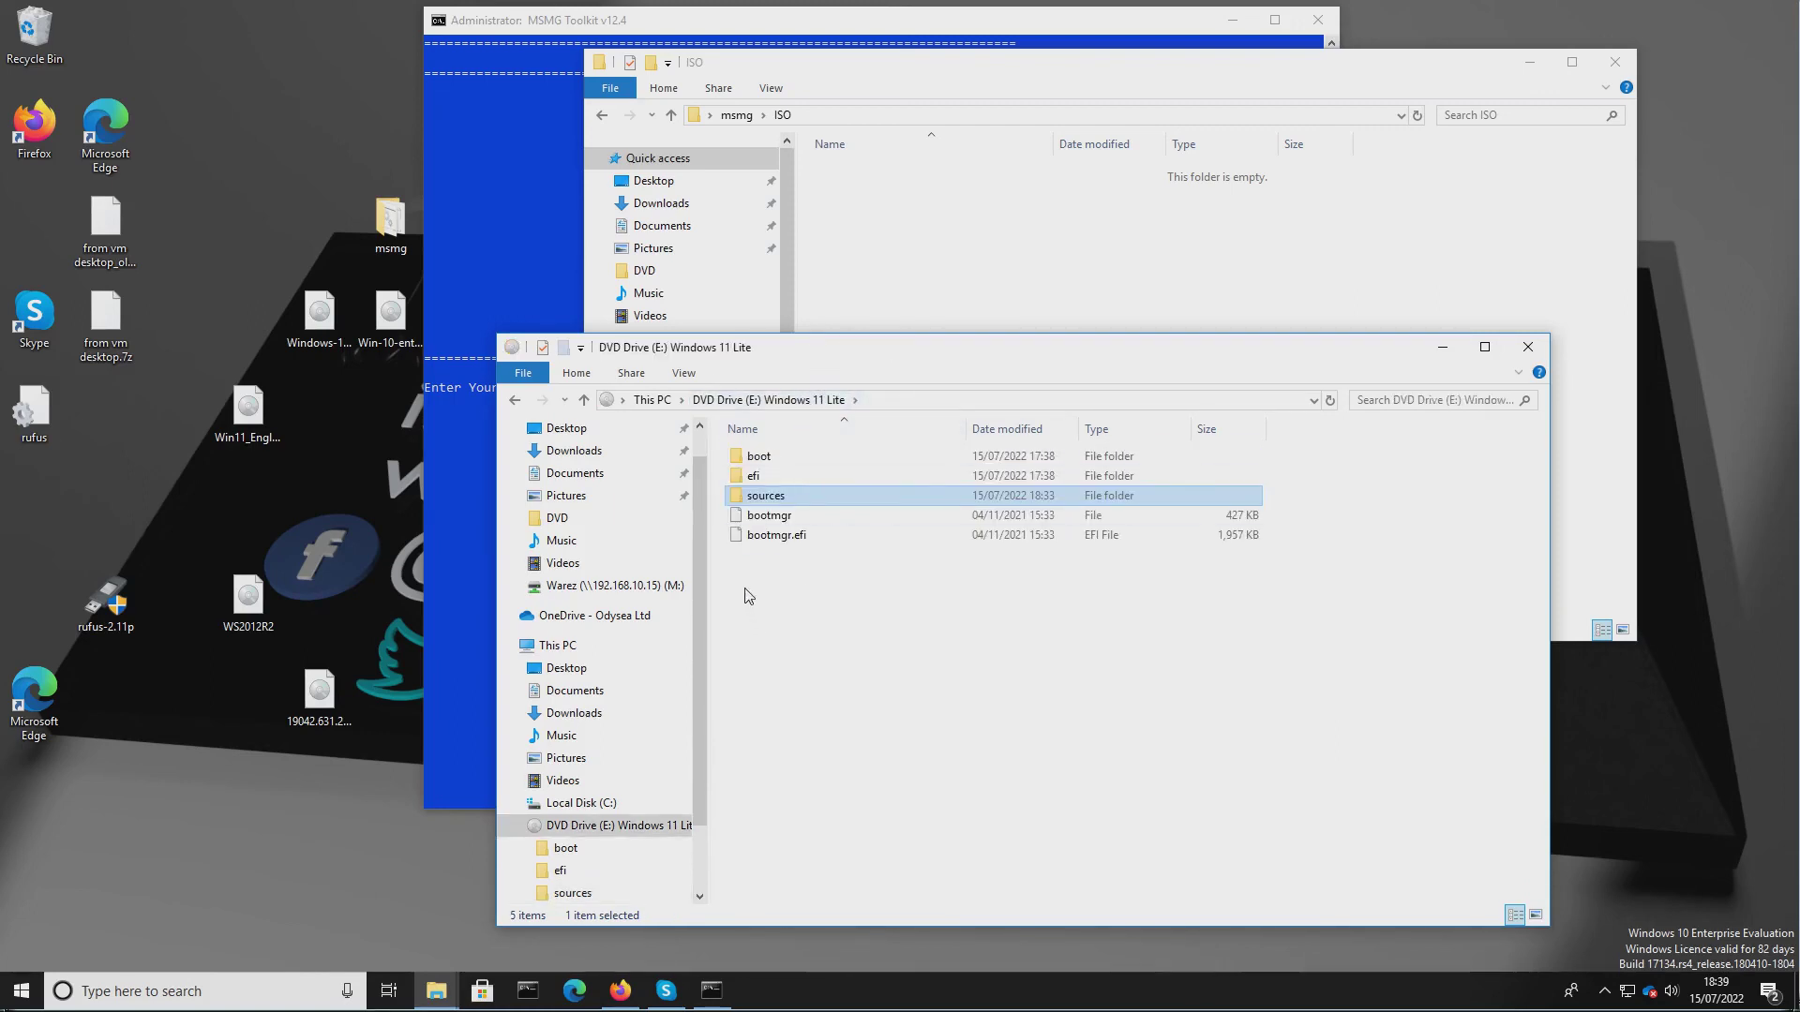
pyautogui.click(740, 577)
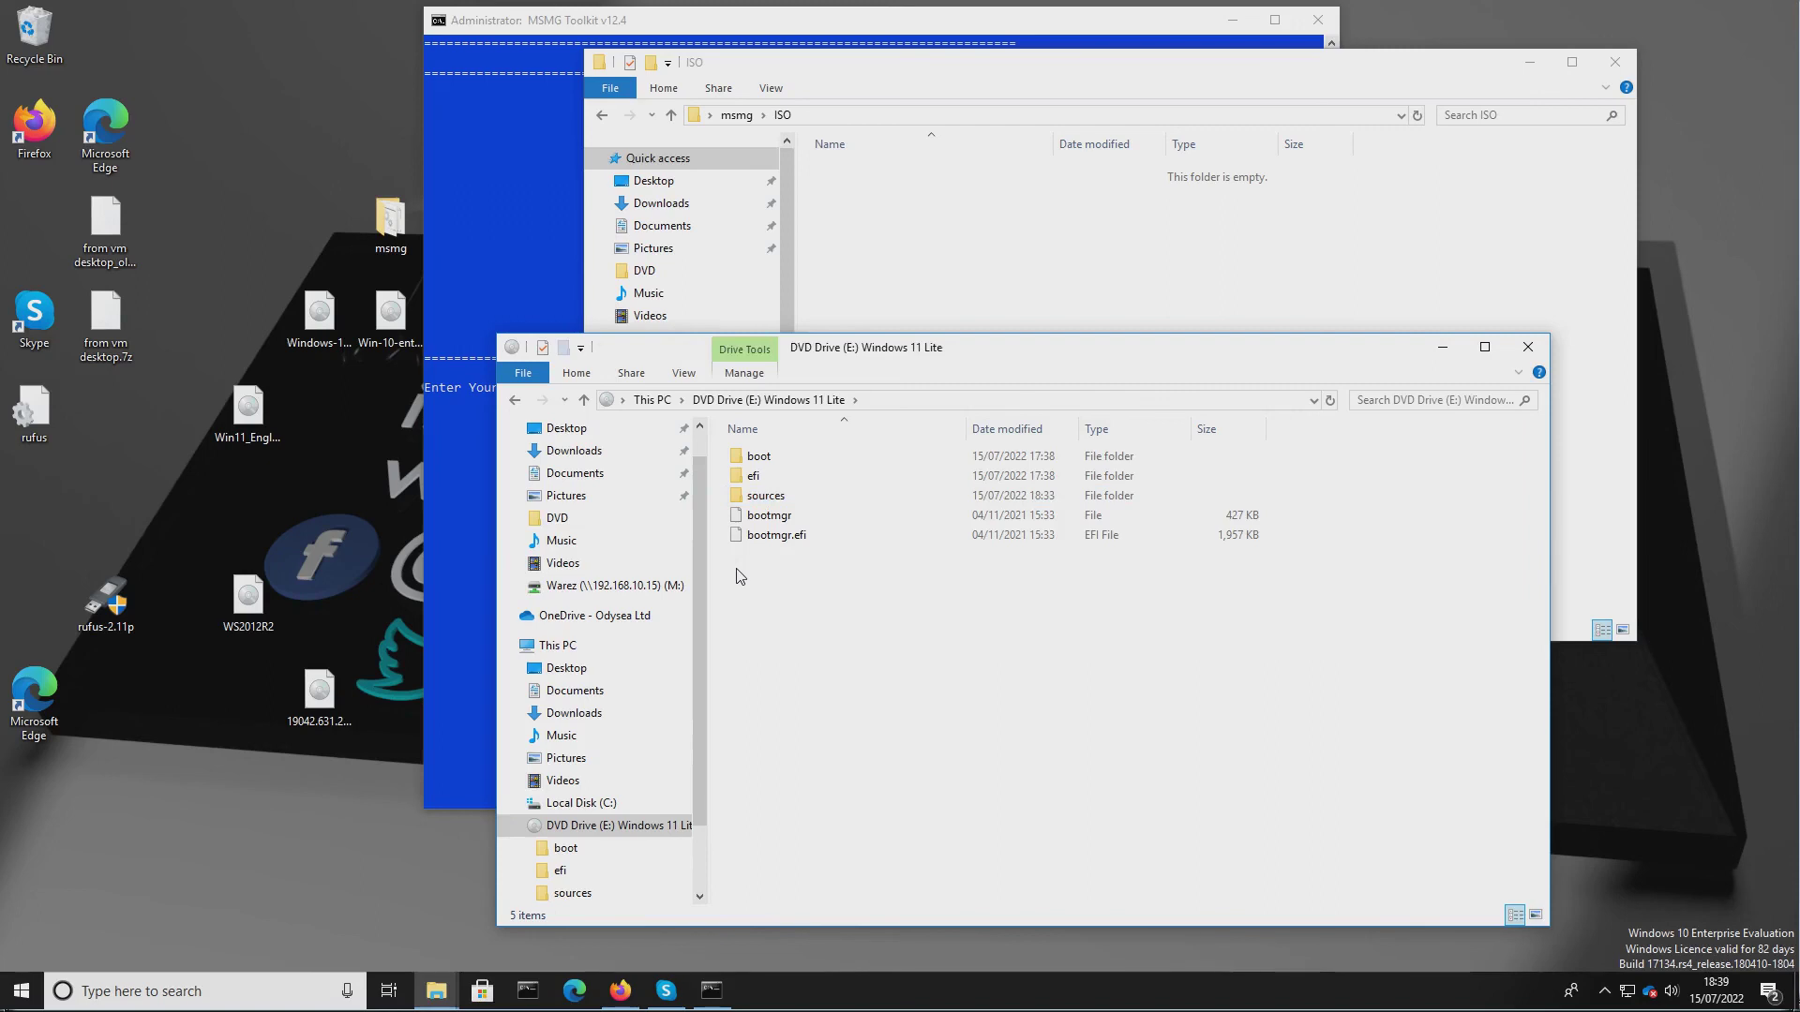